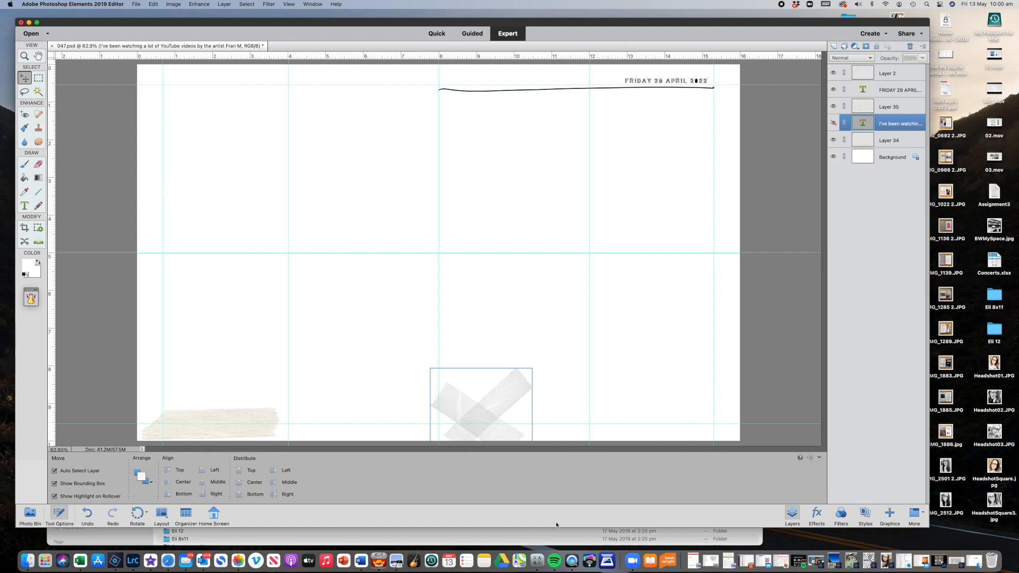
# Step: Close the photo collage layout that is open beside 047.psd, keeping 047.psd as the active document
pyautogui.click(31, 513)
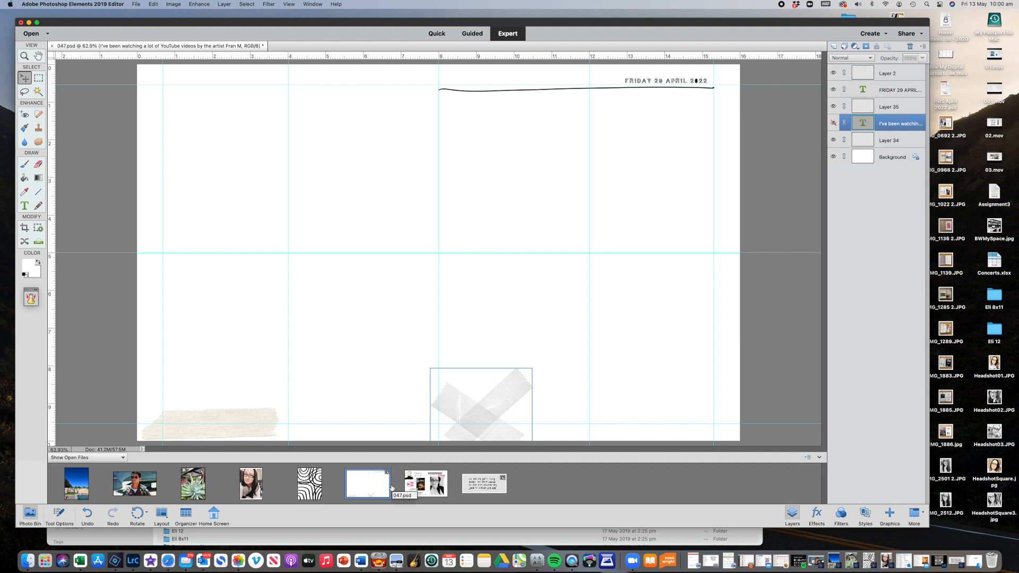
pyautogui.rightClick(427, 486)
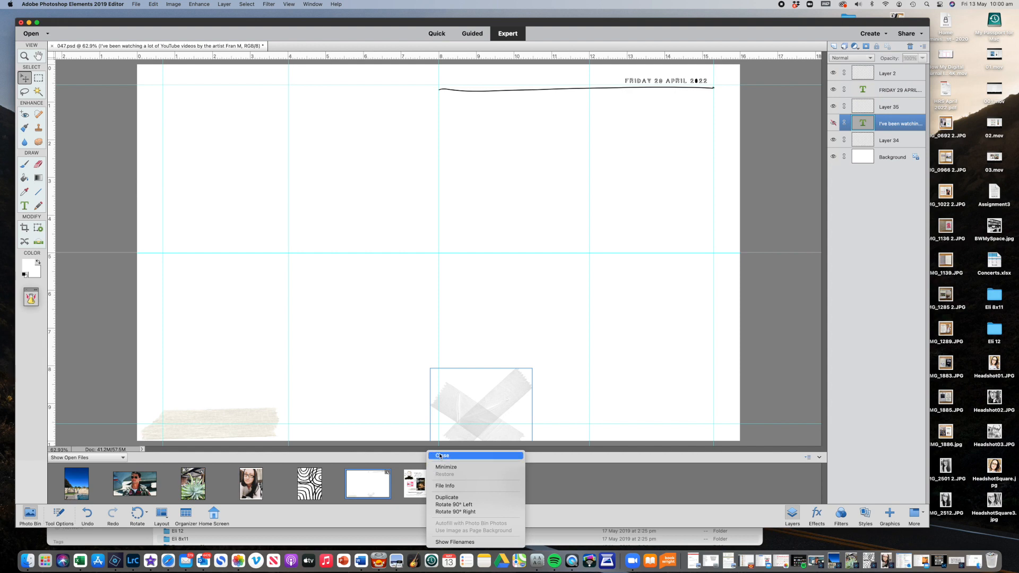
pyautogui.click(439, 456)
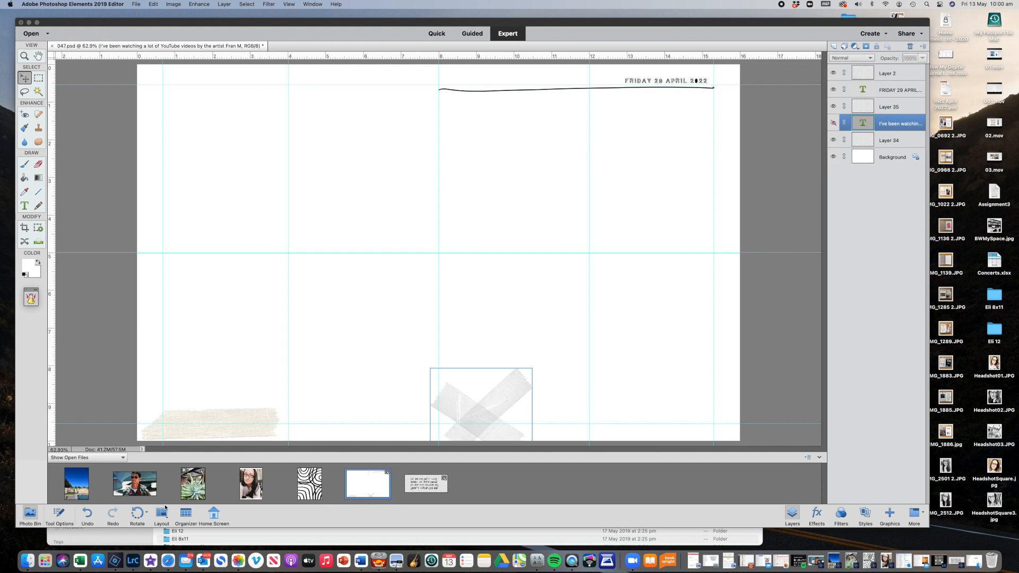
# Step: Switch to Safari and search the web for "ROLLING STONE greatest 500"
pyautogui.click(167, 561)
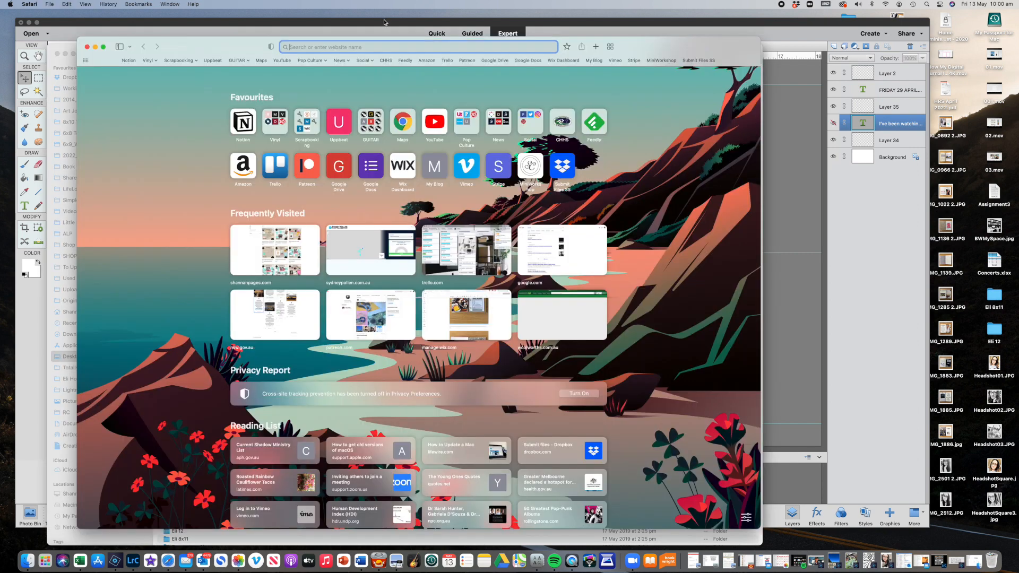
pyautogui.write('ROLLING STONE')
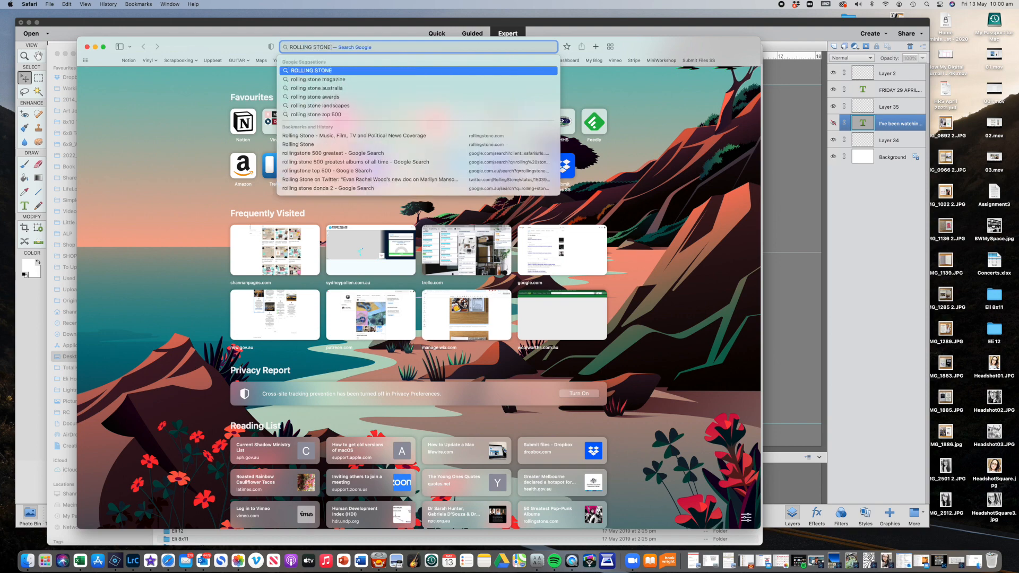
pyautogui.write(' great')
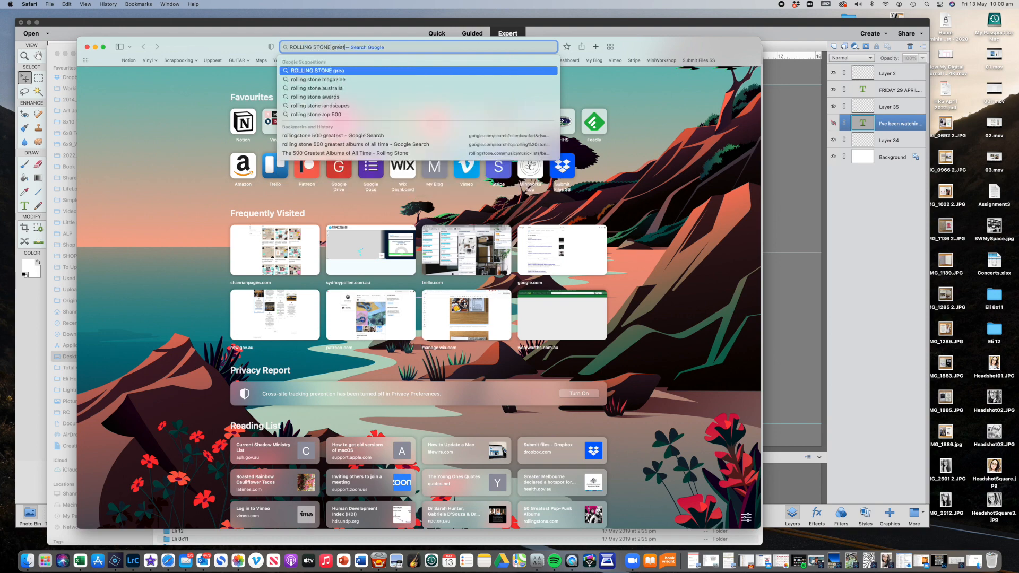
pyautogui.write('est 500')
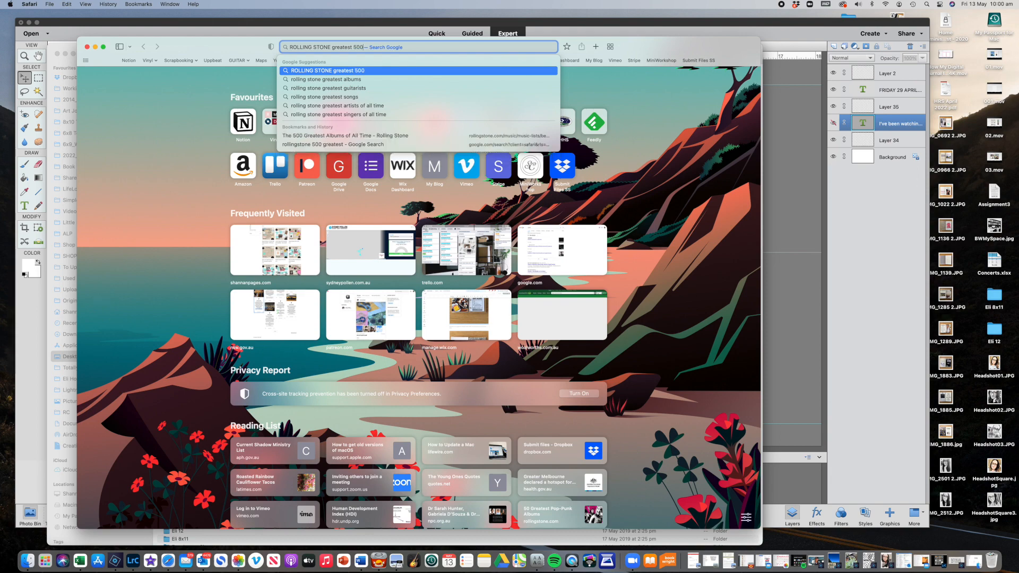
pyautogui.press('Return')
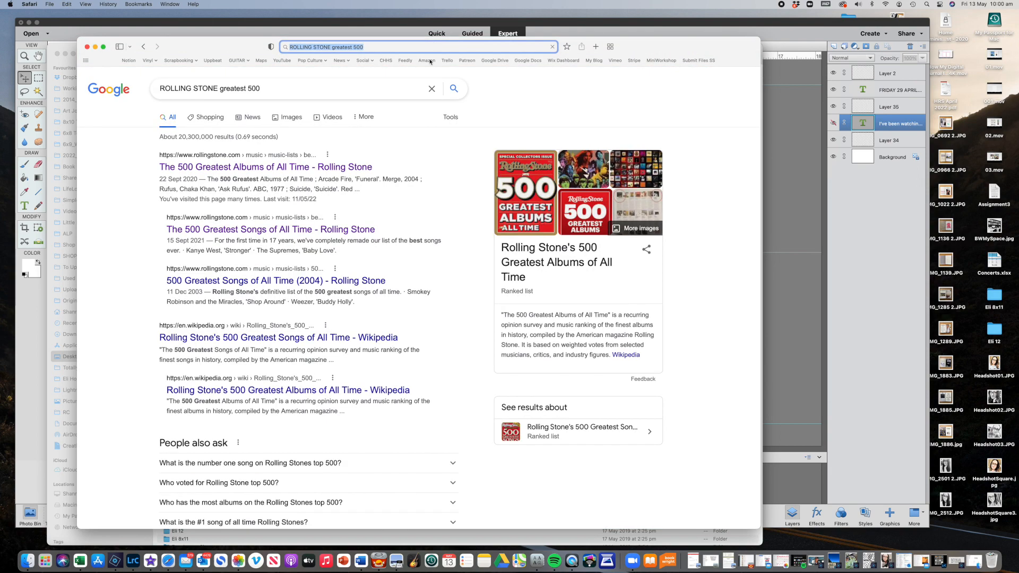
# Step: Show the image results, limit them to large images, and open the red "500 Greatest Albums" cover surrounded by album artwork from rockandrollglobe.com
pyautogui.click(291, 119)
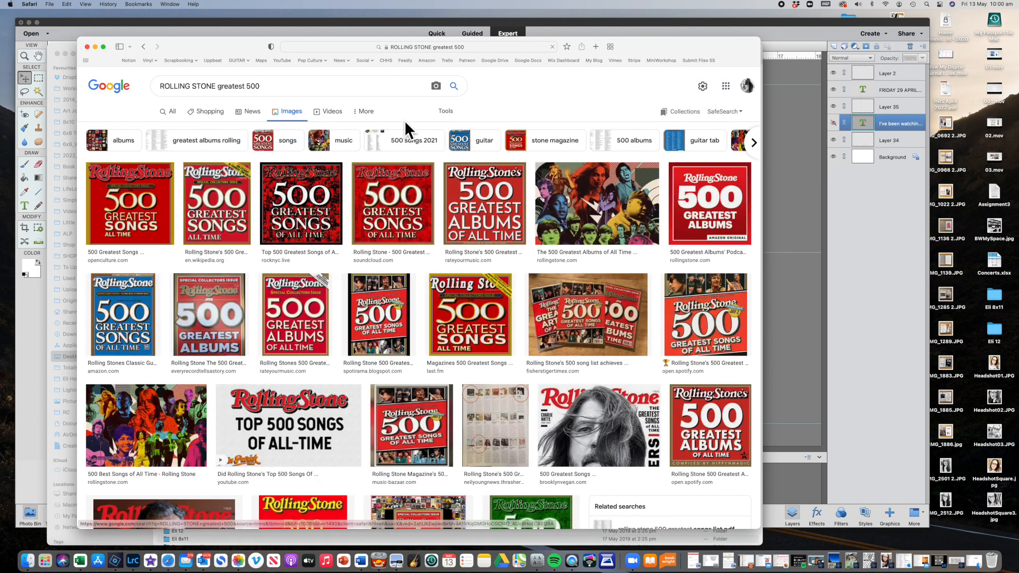
pyautogui.click(446, 111)
pyautogui.click(158, 129)
pyautogui.click(169, 158)
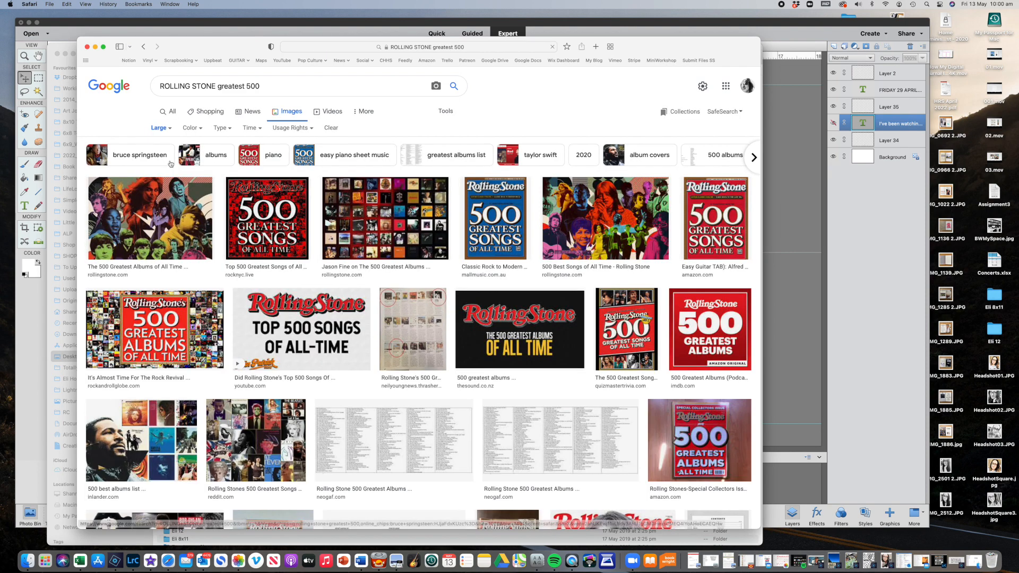
pyautogui.scroll(-2, 170, 163)
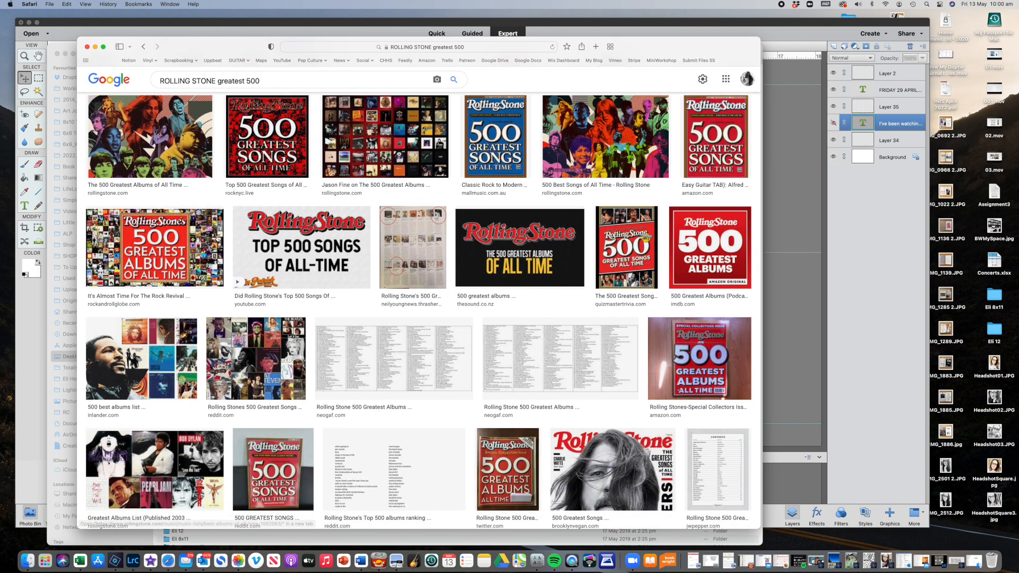
pyautogui.moveTo(163, 251); pyautogui.dragTo(163, 251)
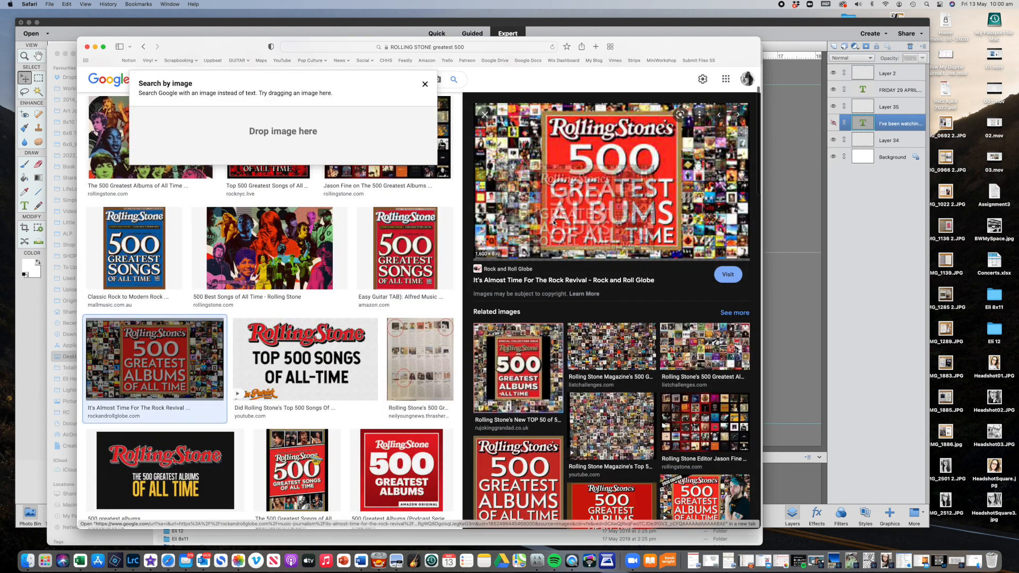
pyautogui.moveTo(554, 223); pyautogui.dragTo(116, 561)
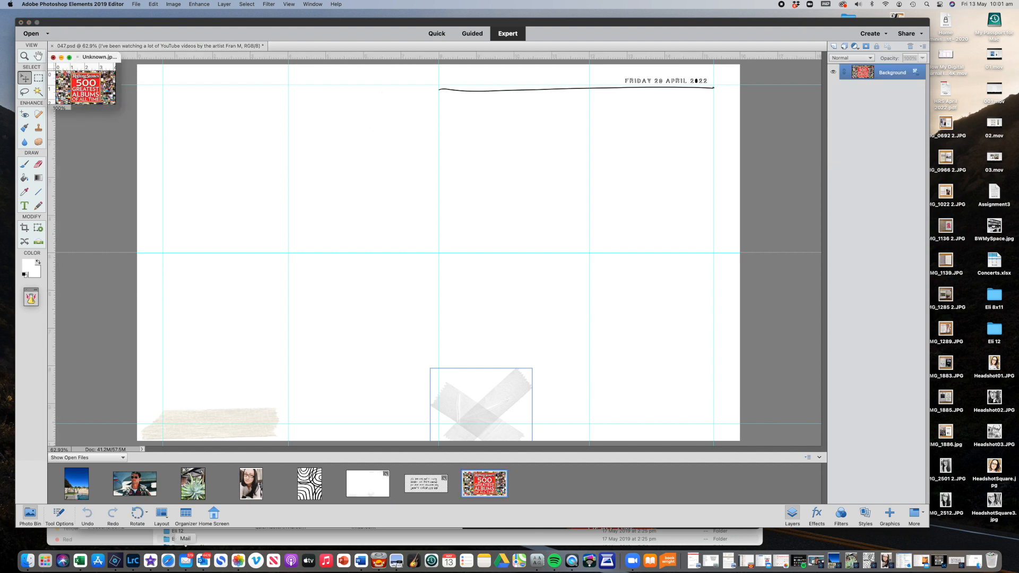
pyautogui.click(53, 57)
pyautogui.click(168, 560)
# Step: Open the full-size 500 Greatest Albums image in Photoshop Elements and place it in the upper-left corner of 047.psd, against the margin guides
pyautogui.keyDown('super'); pyautogui.click(637, 195); pyautogui.keyUp('super')
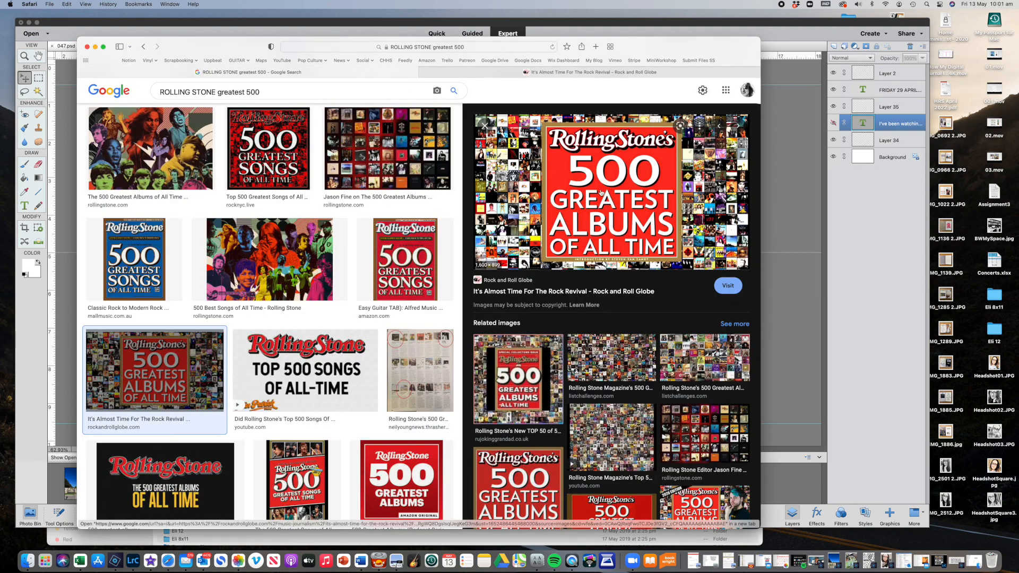
pyautogui.moveTo(597, 194); pyautogui.dragTo(117, 556)
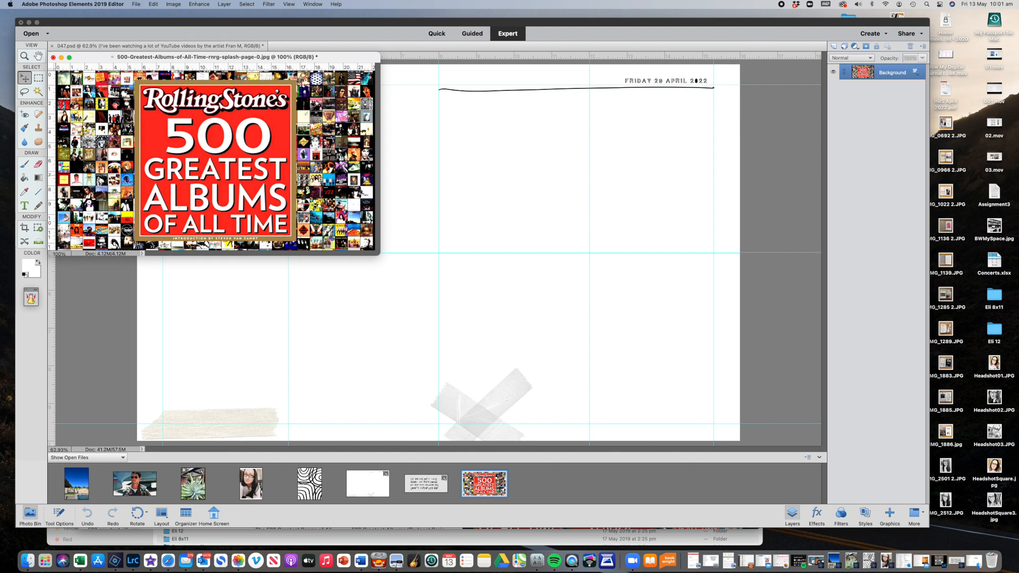
pyautogui.moveTo(424, 199); pyautogui.dragTo(310, 160)
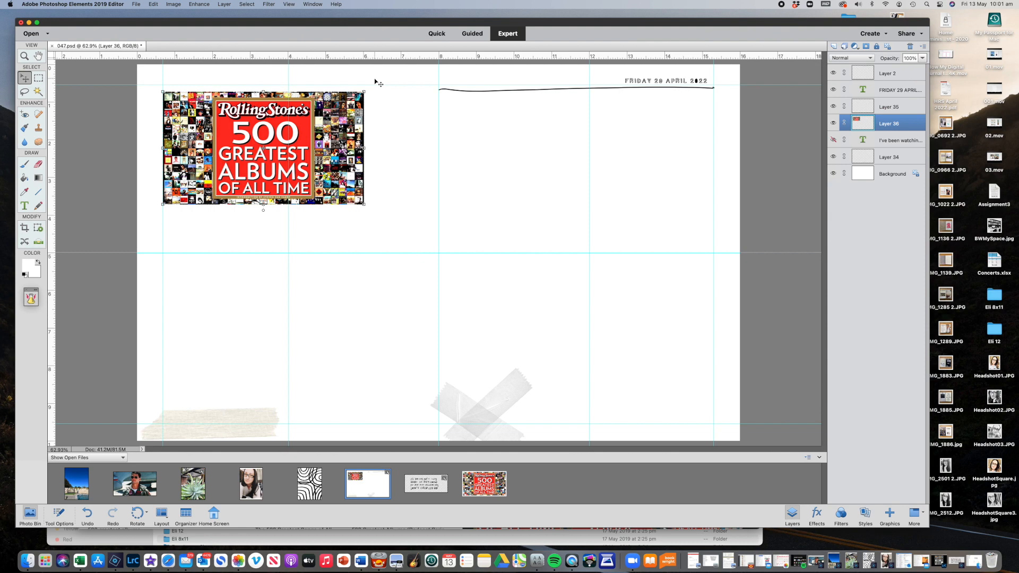
pyautogui.moveTo(342, 90); pyautogui.dragTo(363, 87)
pyautogui.moveTo(357, 139); pyautogui.dragTo(336, 115)
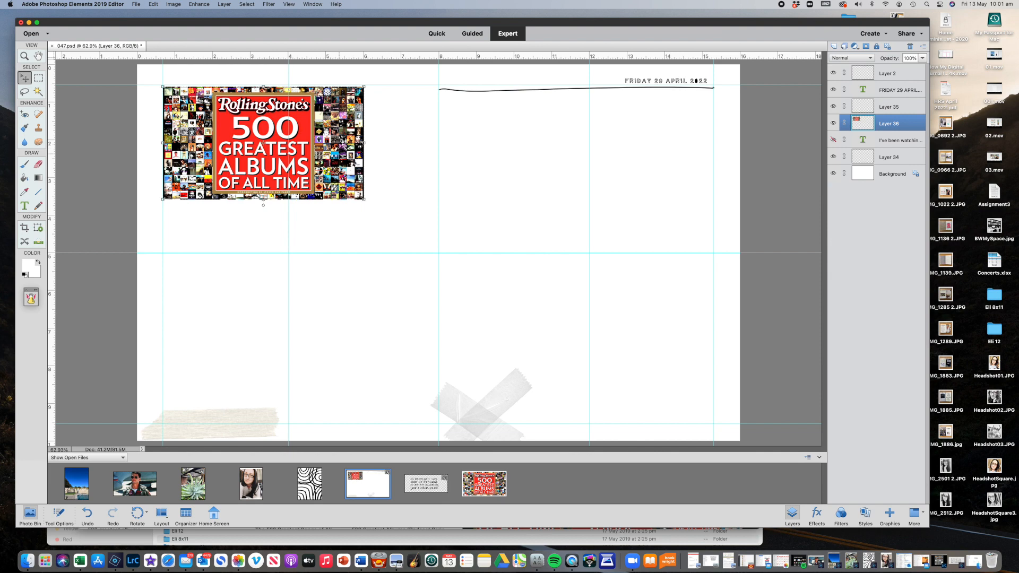
# Step: Trim thin vertical strips off the right and left edges of the 500 Greatest Albums image using rectangular selections
pyautogui.click(342, 216)
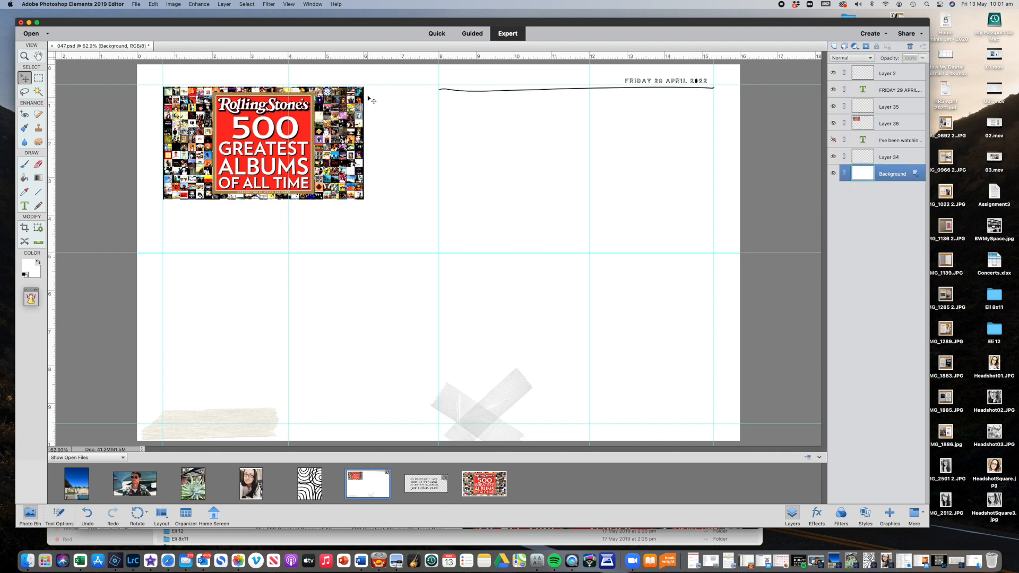
pyautogui.click(365, 192)
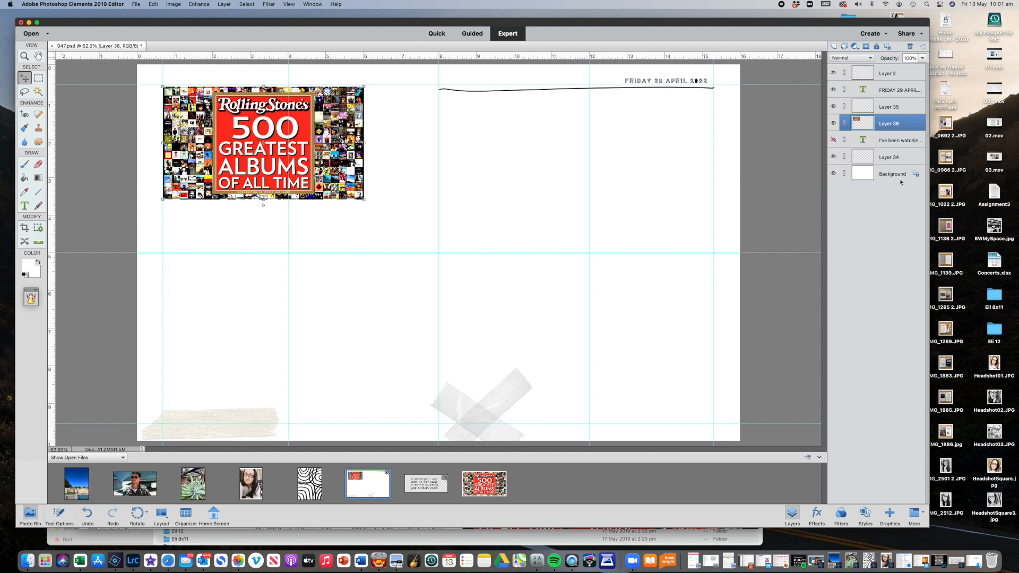
pyautogui.press('m')
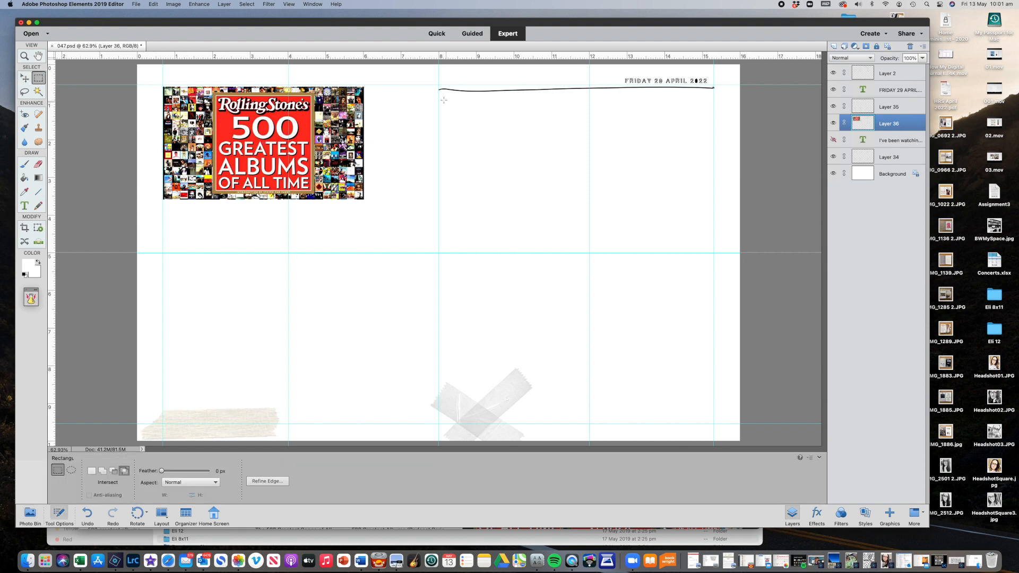
pyautogui.moveTo(361, 84); pyautogui.dragTo(371, 207)
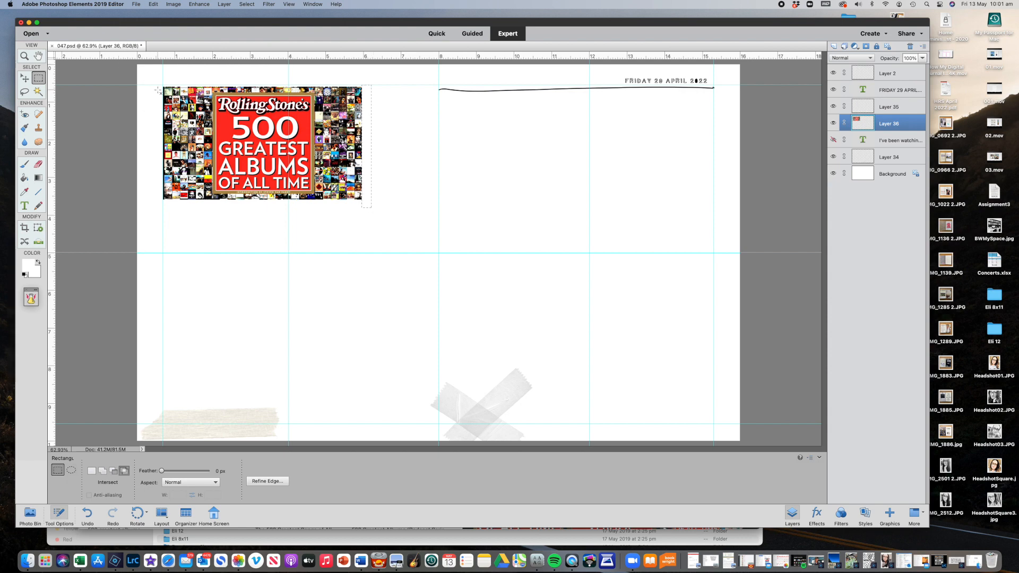
pyautogui.moveTo(158, 85); pyautogui.dragTo(166, 211)
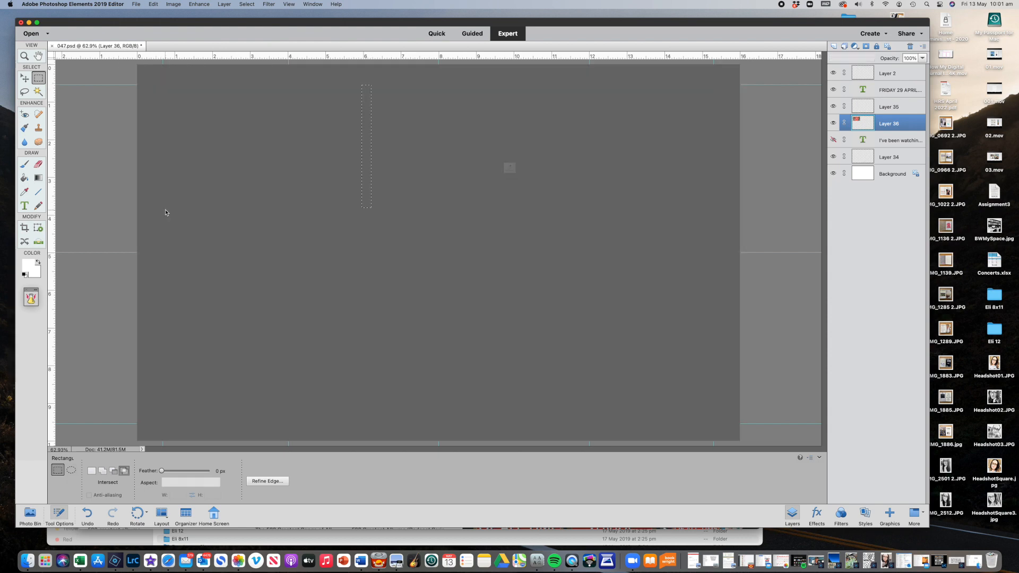
pyautogui.click(537, 190)
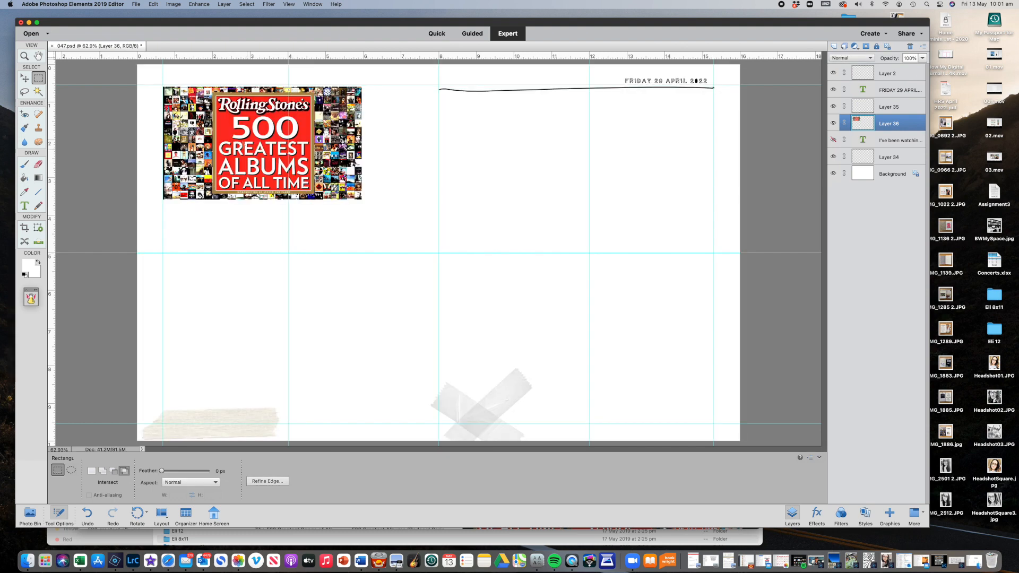
pyautogui.moveTo(161, 84); pyautogui.dragTo(163, 207)
pyautogui.press('Delete')
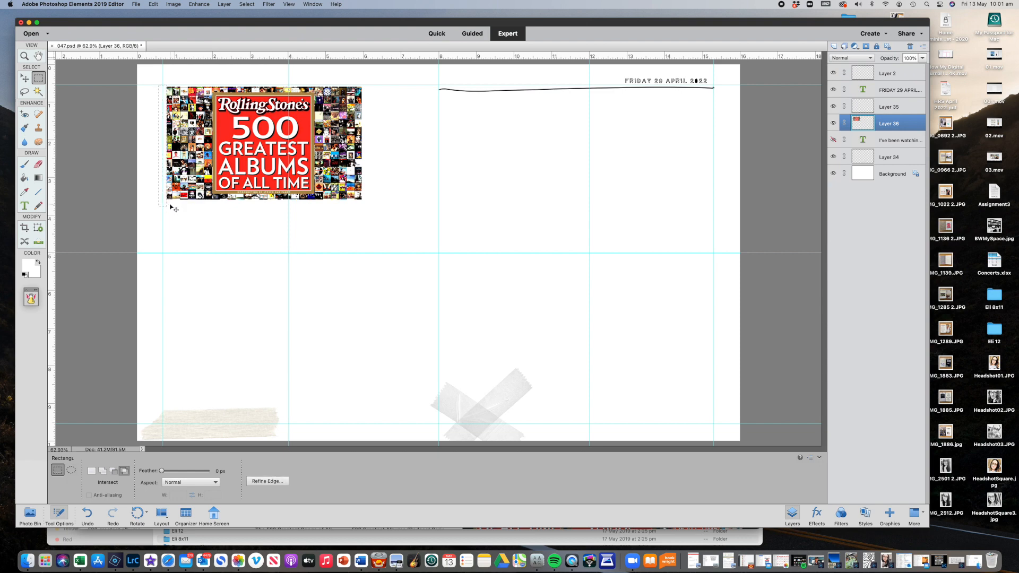
pyautogui.press('super+d')
# Step: Move the trimmed image back against the page's left and top margin guides
pyautogui.press('v')
pyautogui.moveTo(359, 156); pyautogui.dragTo(356, 153)
pyautogui.click(398, 159)
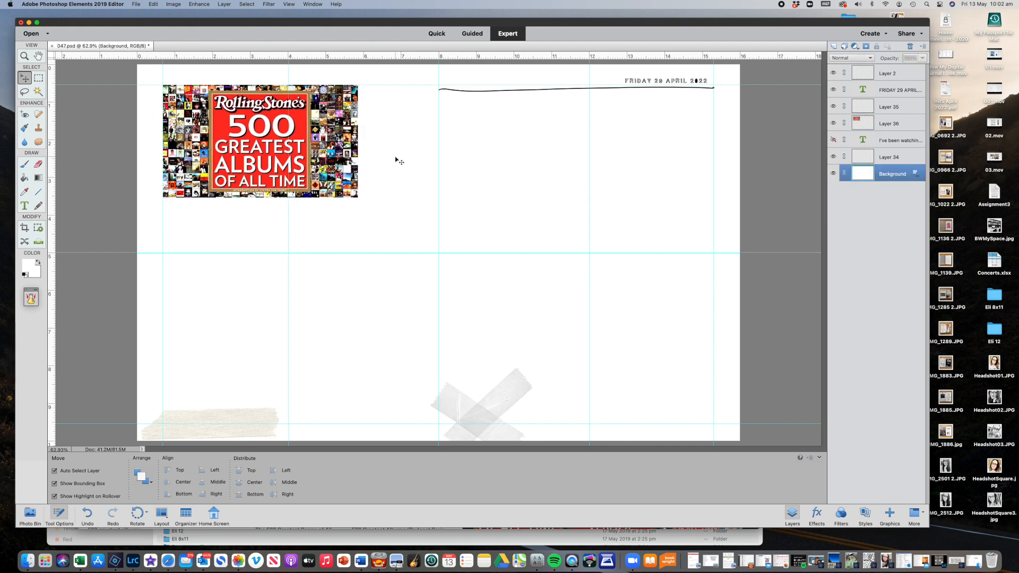
# Step: Duplicate the date text and place the copy just below the album image, starting at the left margin guide
pyautogui.click(651, 83)
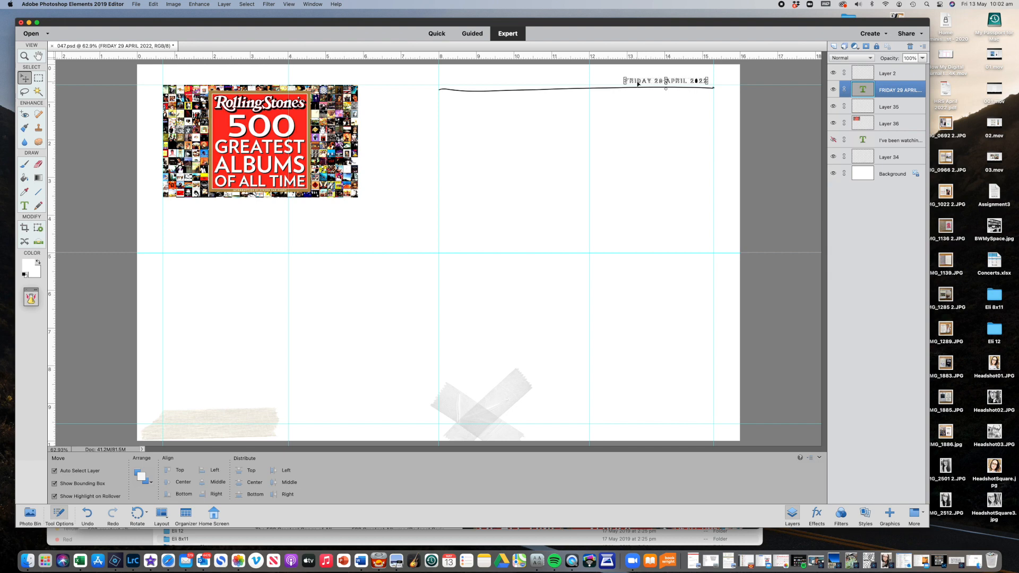
pyautogui.doubleClick(651, 82)
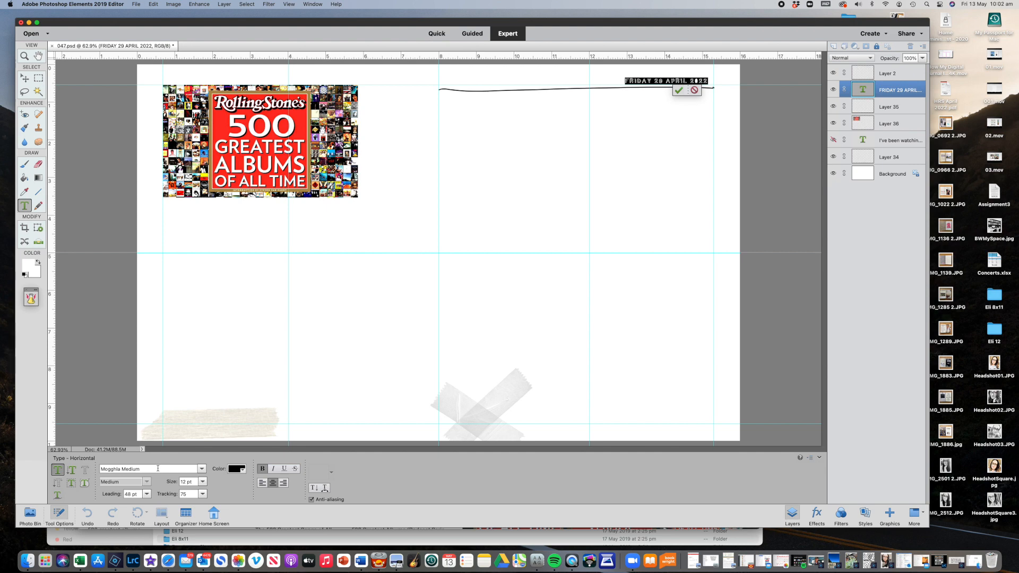
pyautogui.click(678, 91)
pyautogui.press('v')
pyautogui.click(679, 84)
pyautogui.click(678, 84)
pyautogui.press('super')
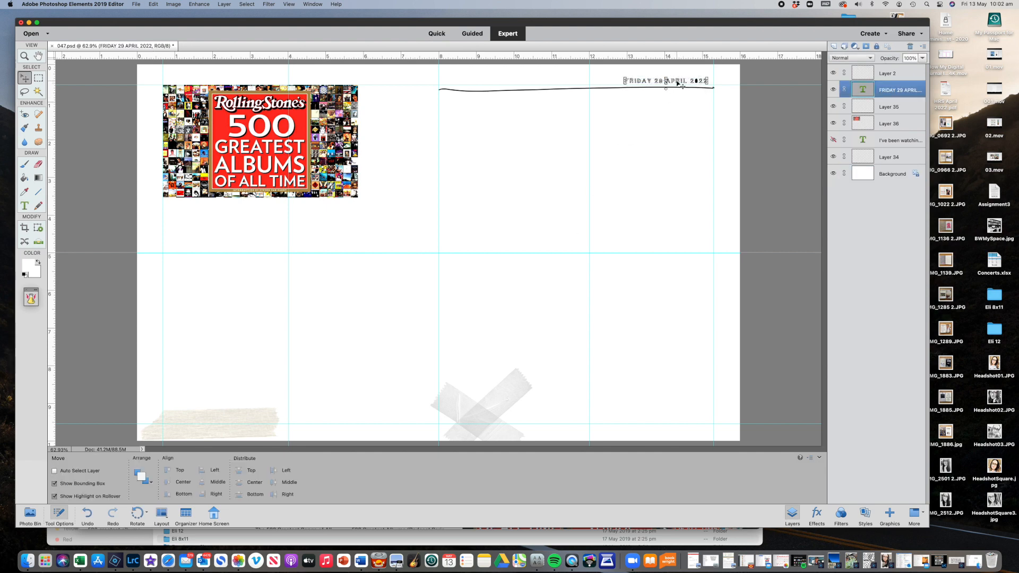
pyautogui.keyDown('alt'); pyautogui.moveTo(678, 83); pyautogui.dragTo(214, 210); pyautogui.keyUp('alt')
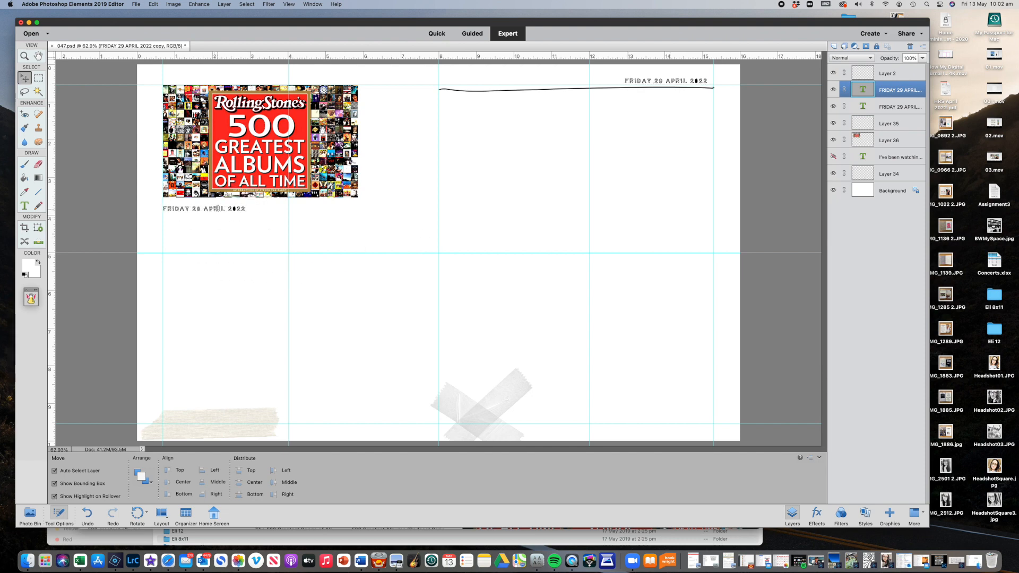
# Step: Replace the copied date text with "ROLLING STONE MUSIC CHALLENGE"
pyautogui.doubleClick(217, 209)
pyautogui.write('ROLLING')
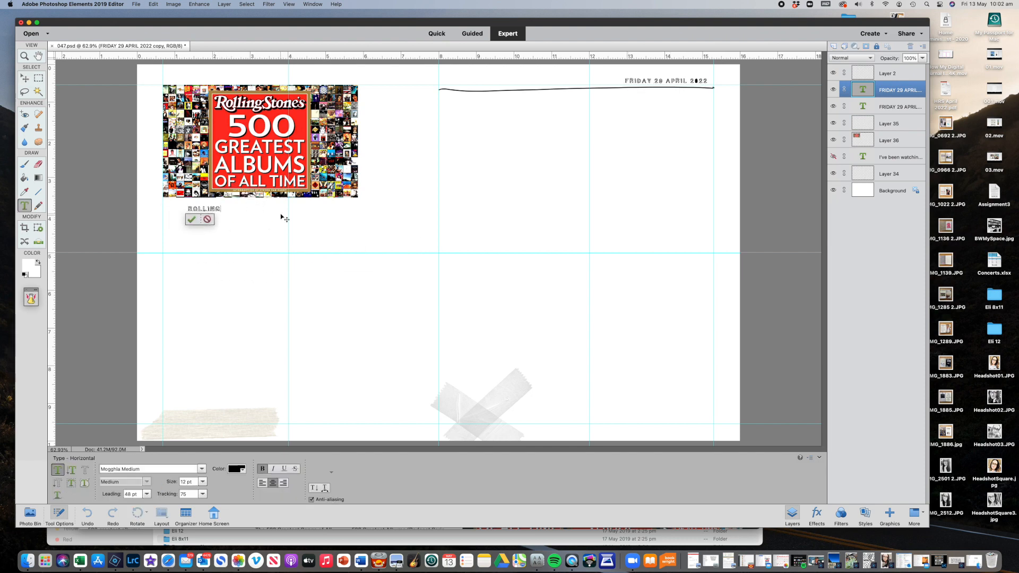
pyautogui.write(' STONE MUSIC CHALLENGE')
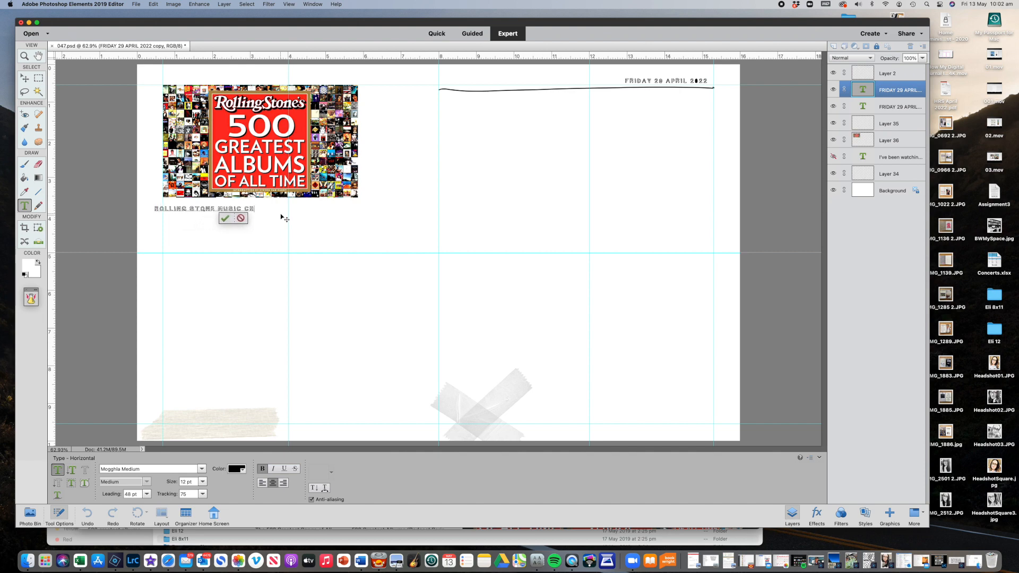
# Step: Left-align the heading text and move it flush with the left margin guide beneath the album image
pyautogui.press('super+a')
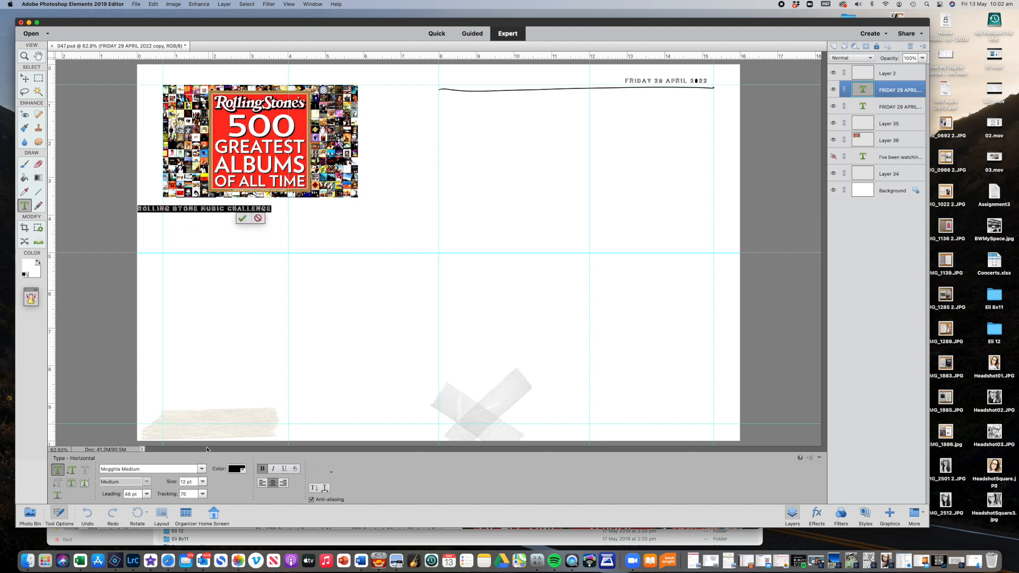
pyautogui.click(261, 483)
pyautogui.click(309, 218)
pyautogui.press('v')
pyautogui.moveTo(289, 211); pyautogui.dragTo(257, 210)
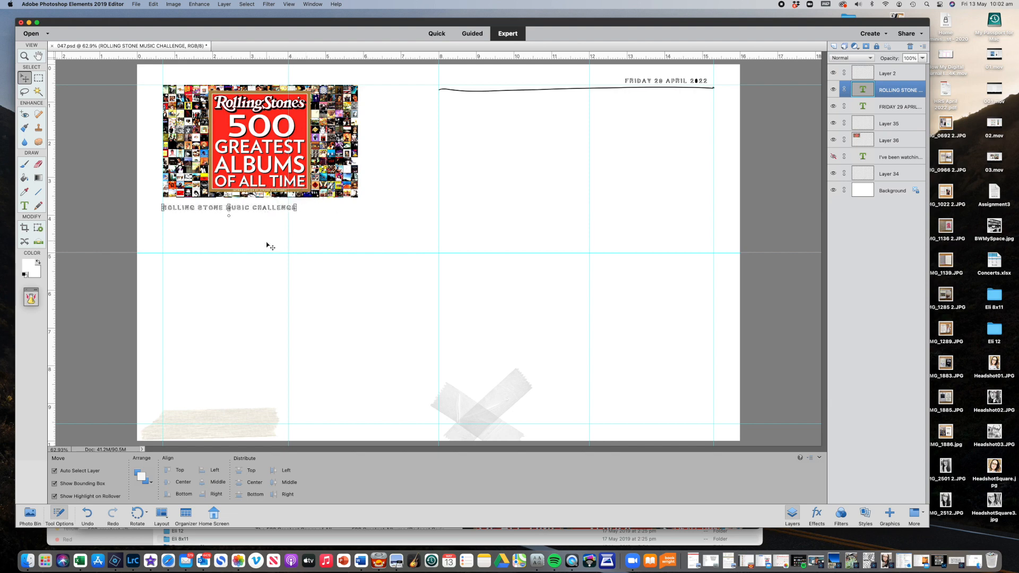
pyautogui.click(267, 243)
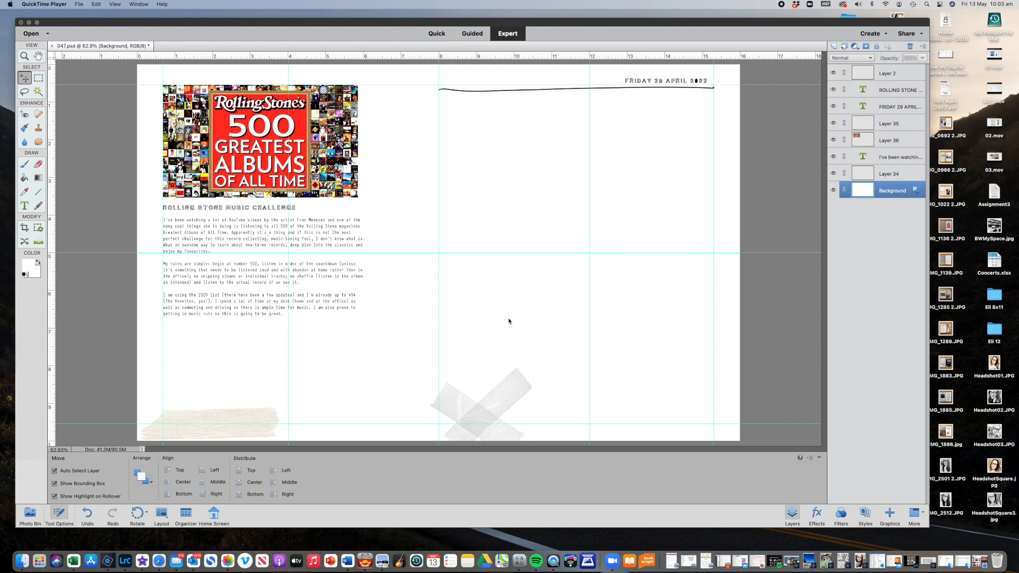
# Step: Review the three journaling paragraphs beneath the heading up close, and view the spread as a whole
pyautogui.click(292, 303)
pyautogui.doubleClick(292, 303)
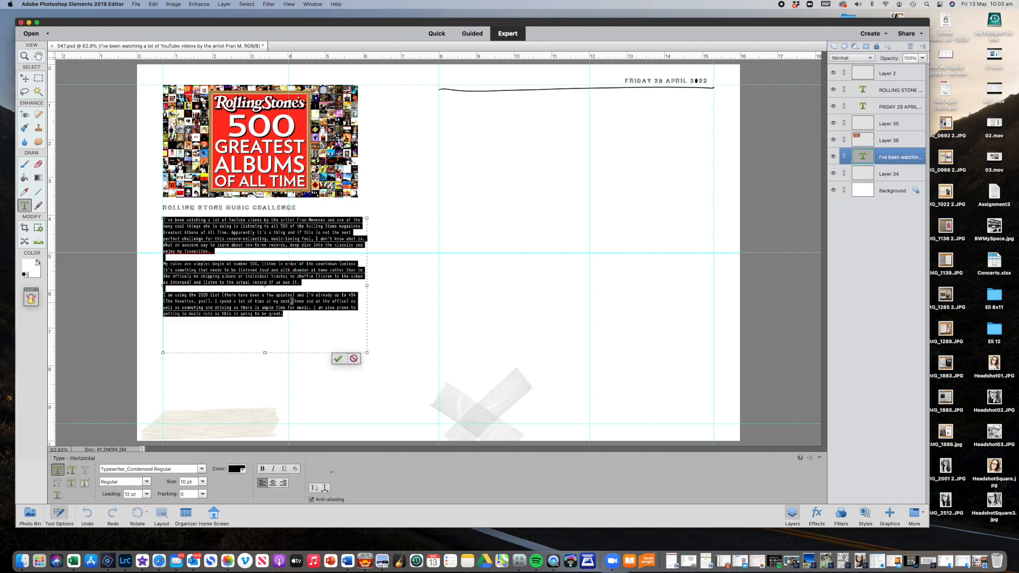
pyautogui.click(337, 359)
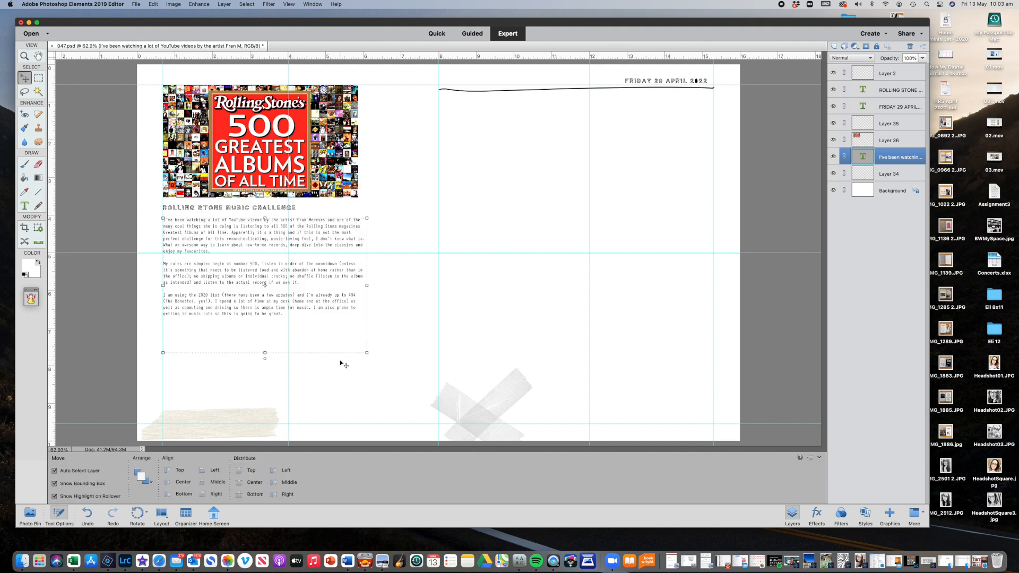
pyautogui.click(397, 285)
pyautogui.scroll(6, 330, 287)
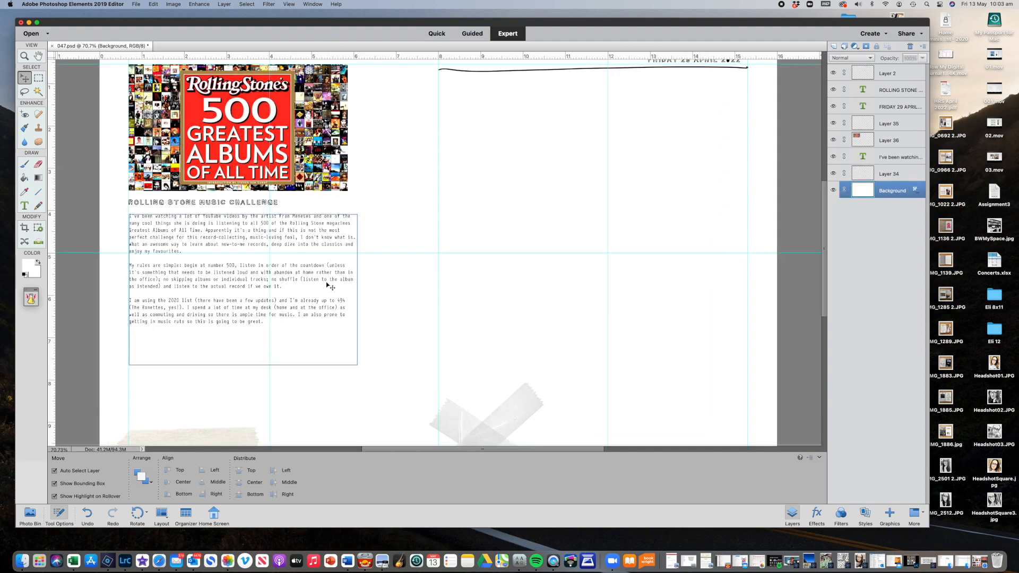
pyautogui.hscroll(-6, 330, 287)
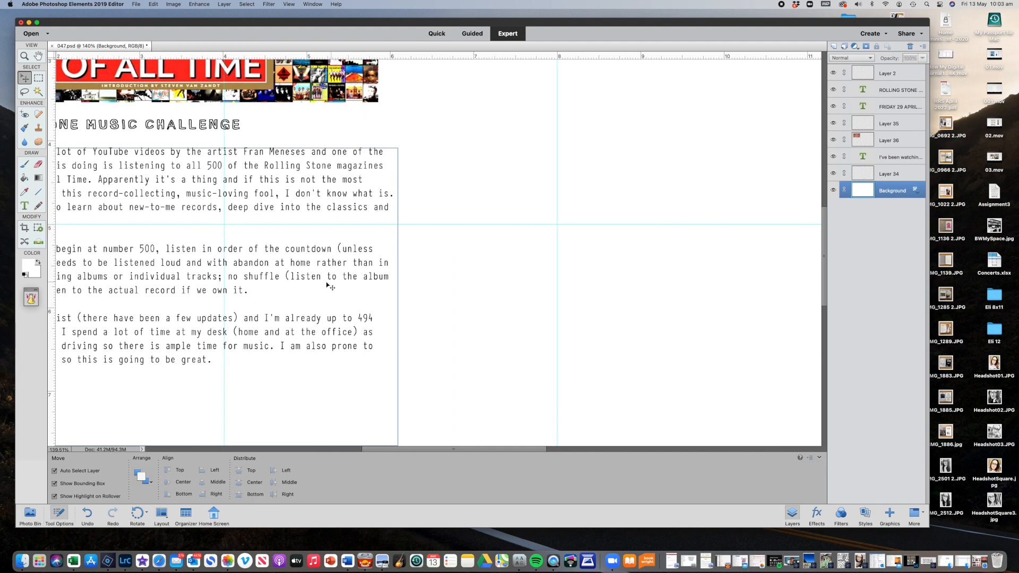
pyautogui.hscroll(-3, 330, 287)
pyautogui.scroll(-1, 330, 287)
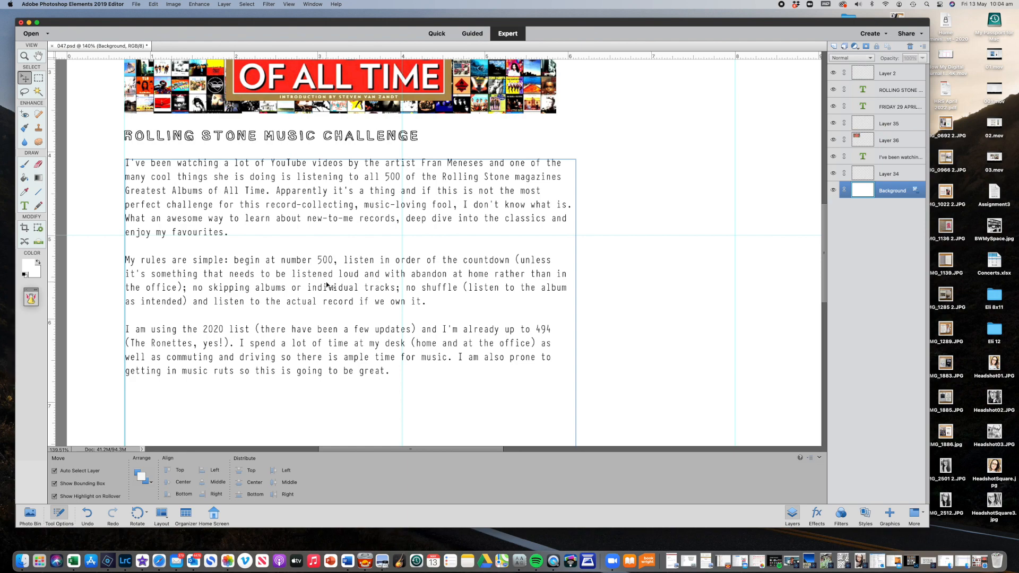
pyautogui.scroll(-5, 328, 285)
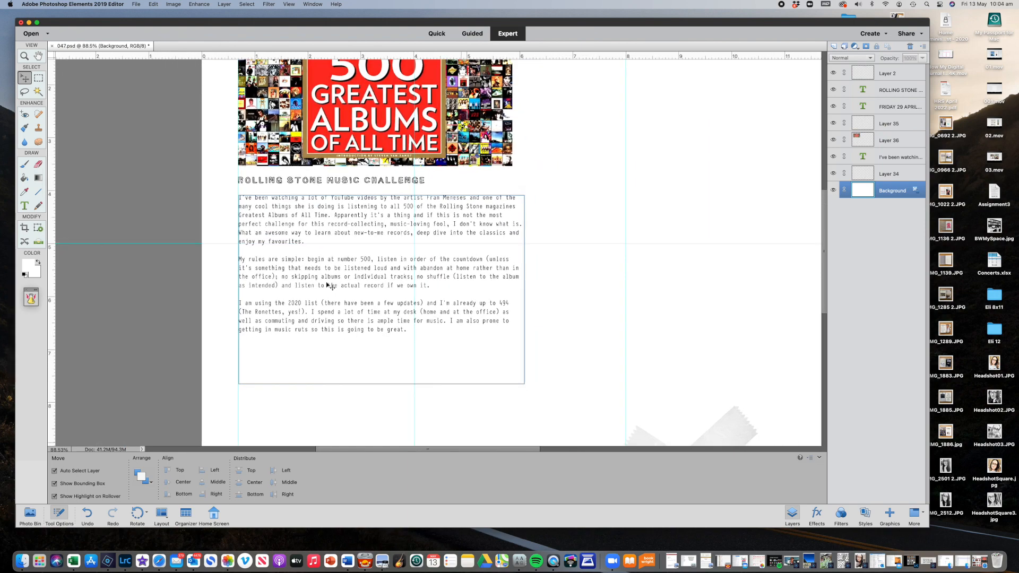
pyautogui.scroll(2, 329, 285)
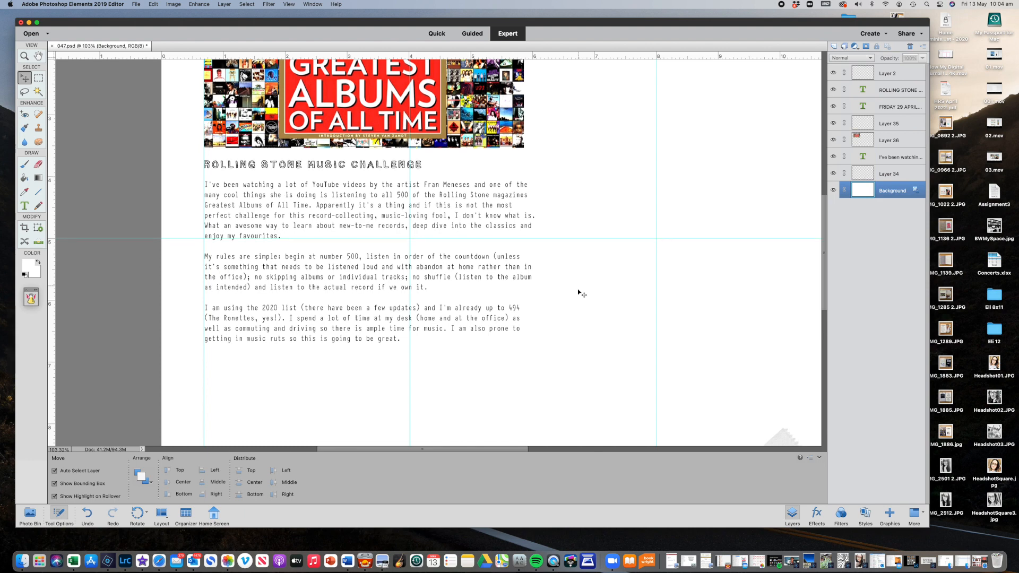
pyautogui.scroll(-2, 579, 292)
pyautogui.scroll(-1, 579, 293)
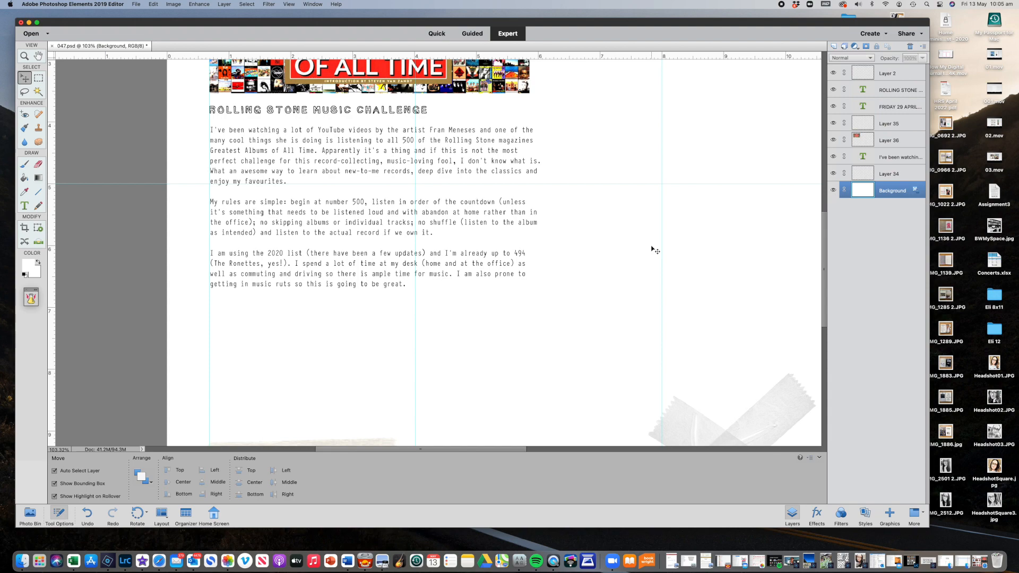
pyautogui.scroll(-5, 654, 251)
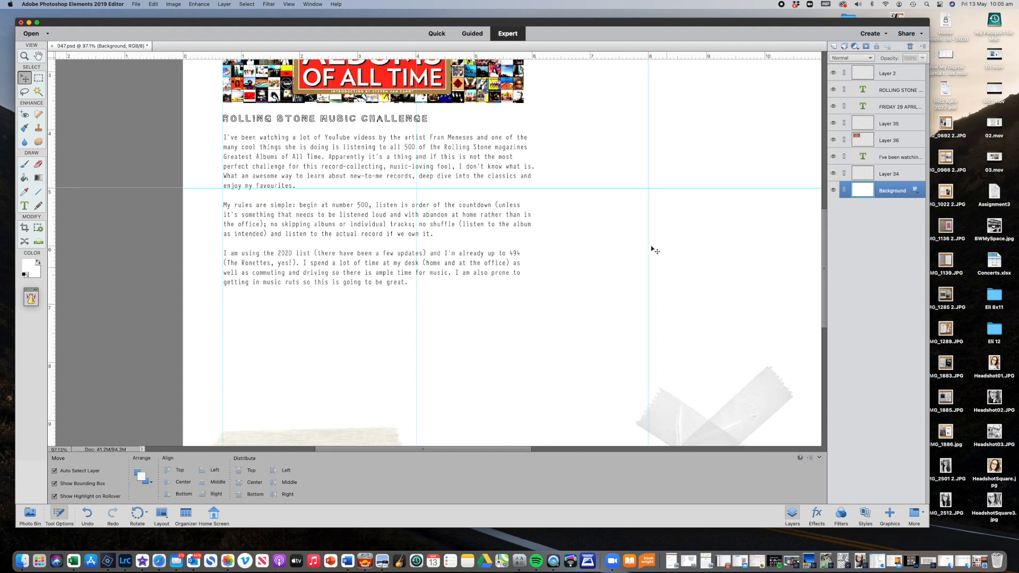
pyautogui.scroll(-5, 654, 250)
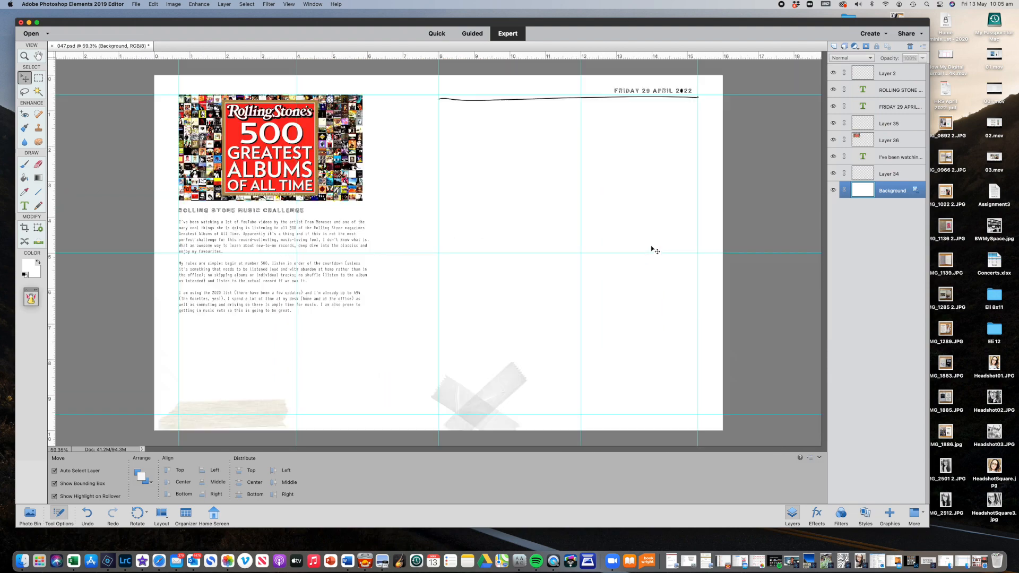
pyautogui.scroll(3, 654, 251)
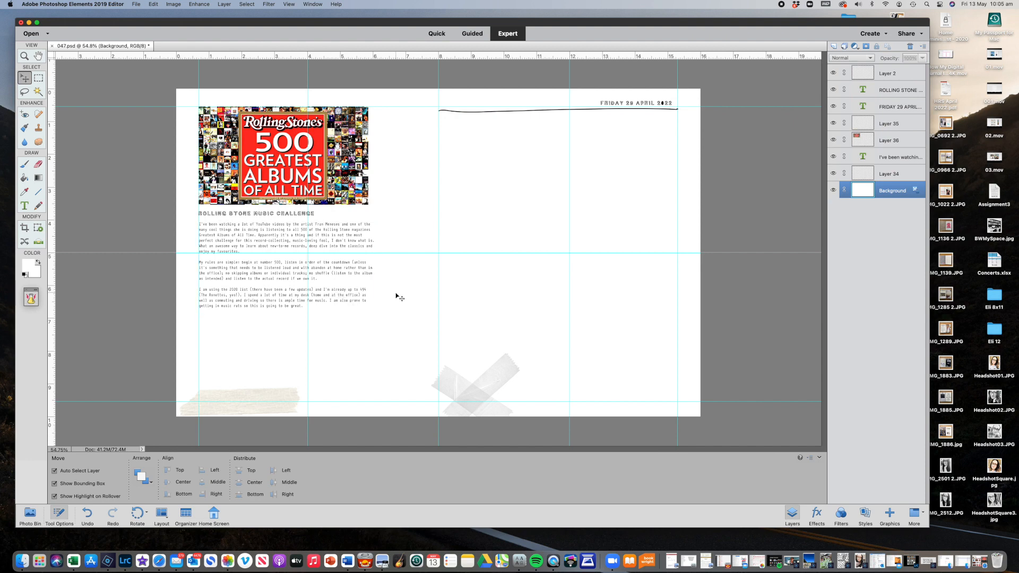
# Step: Hide the guides to view the spread without them, and show the guides again
pyautogui.click(288, 4)
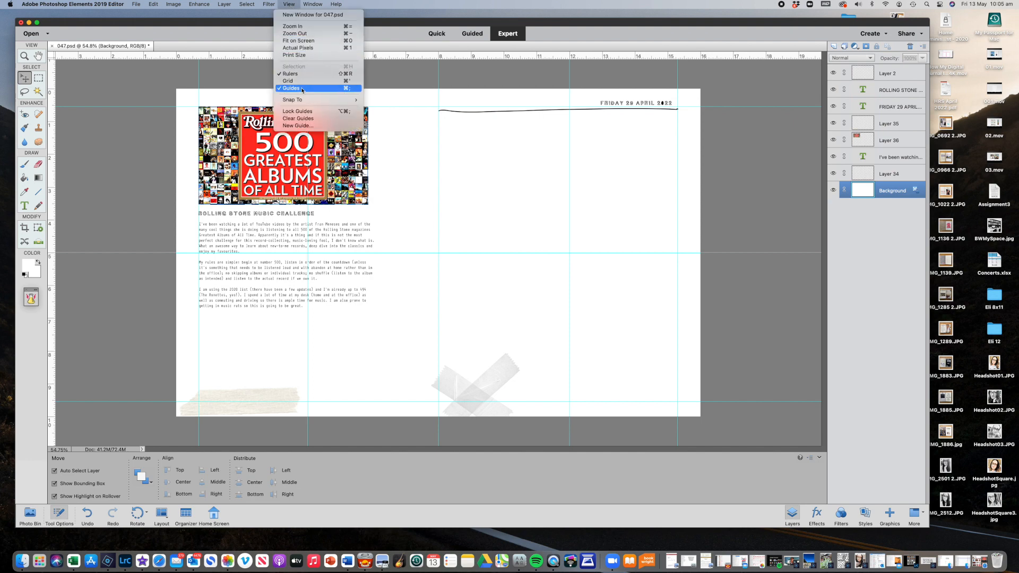
pyautogui.click(301, 89)
pyautogui.click(289, 4)
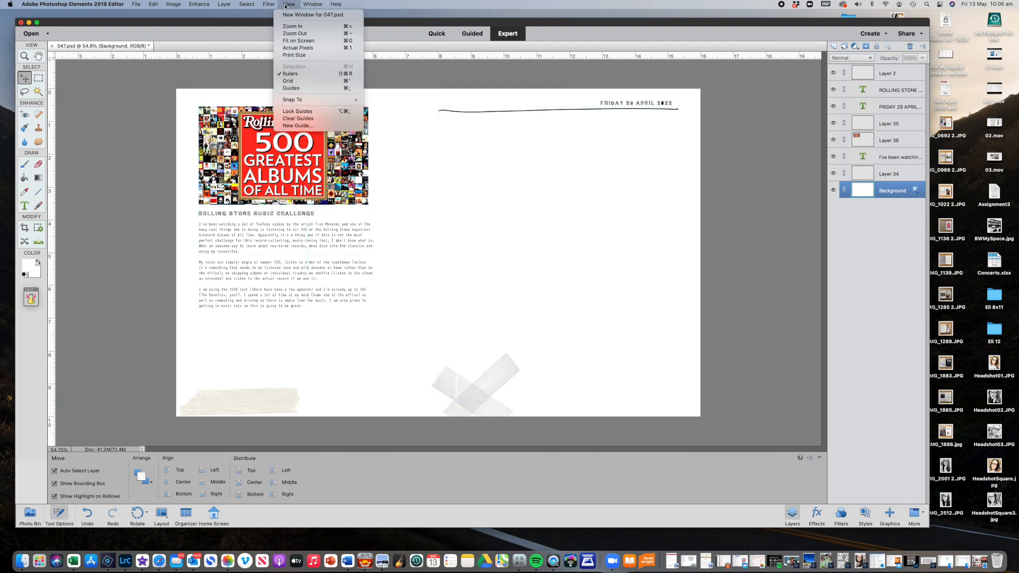
pyautogui.click(294, 89)
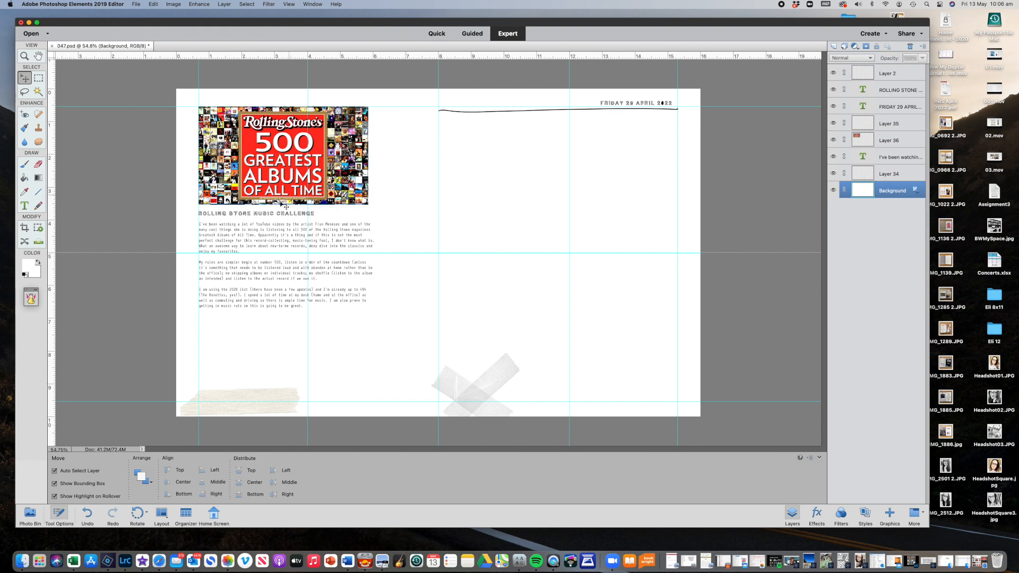
# Step: Switch to Lightroom Classic and search the Scrapbooking folder for "HEADPHONES"
pyautogui.click(125, 560)
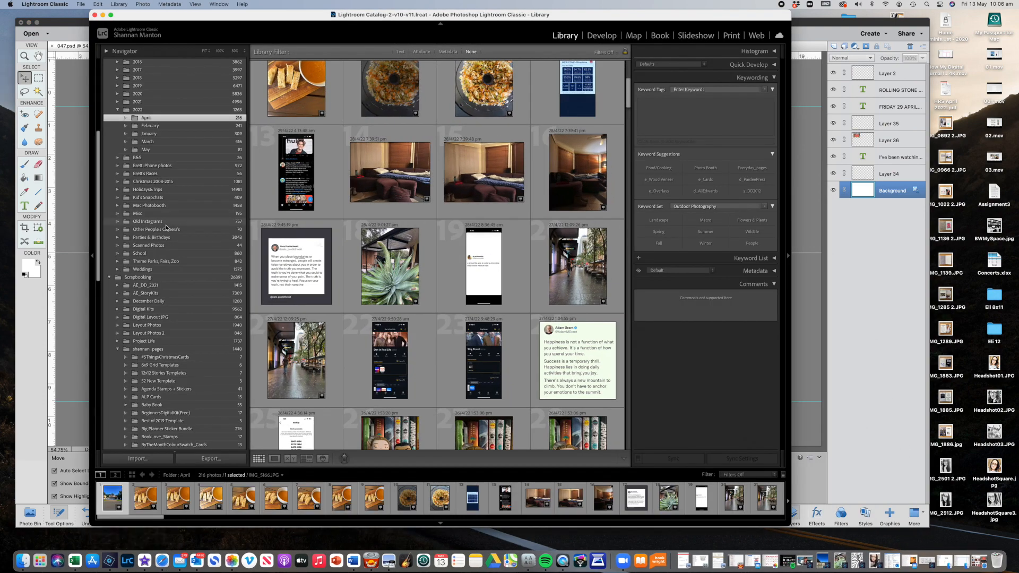
pyautogui.click(156, 278)
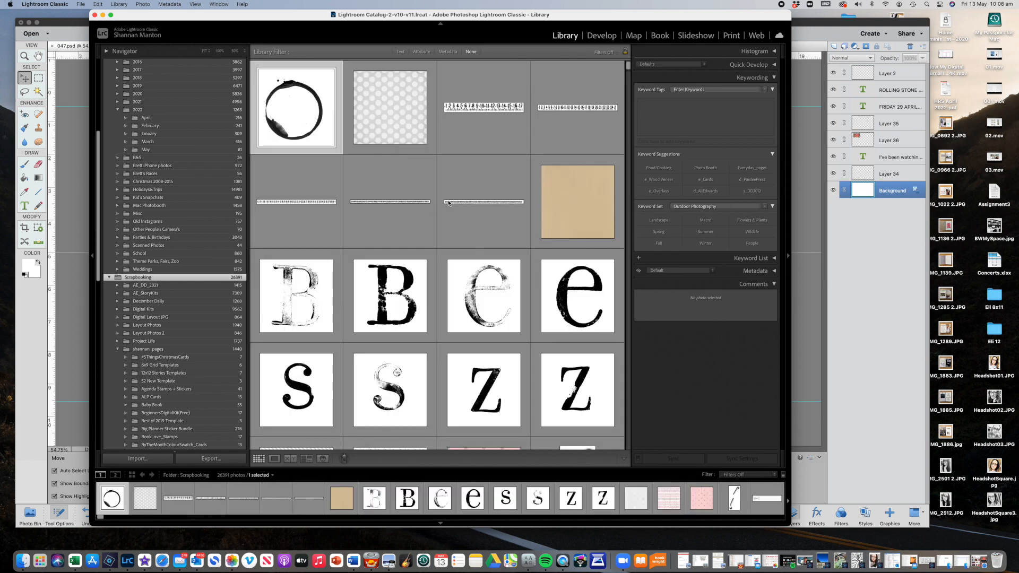
pyautogui.press('super+f')
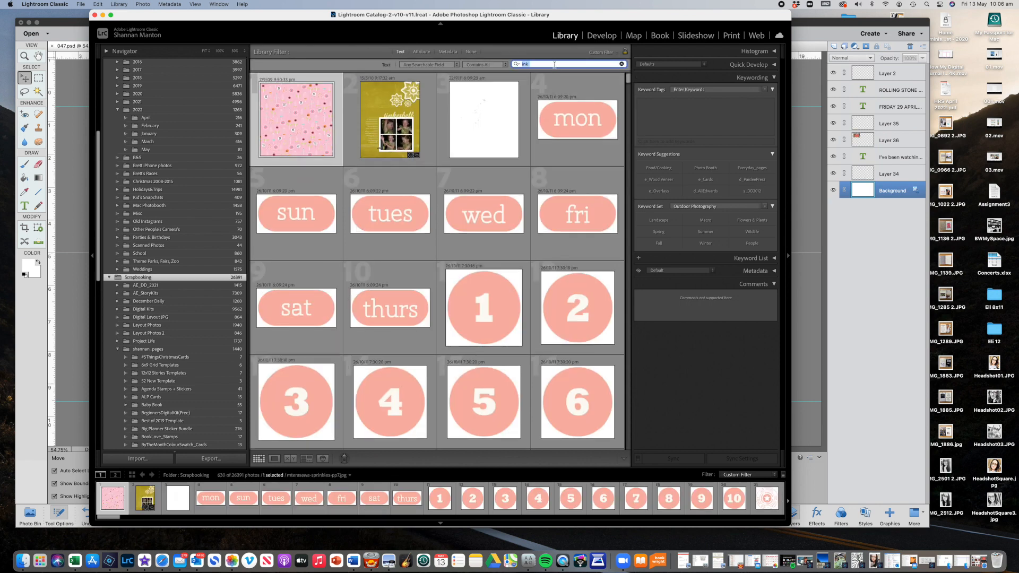
pyautogui.write('HEADPHONES')
pyautogui.press('Return')
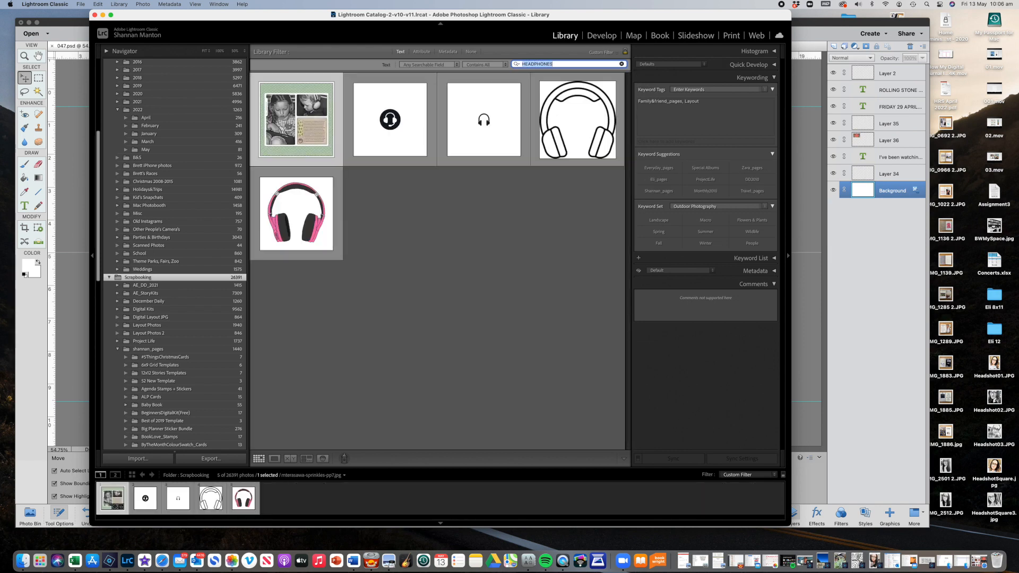
# Step: Choose the pink headphones sticker among the matching images and open it in Photoshop Elements
pyautogui.click(409, 118)
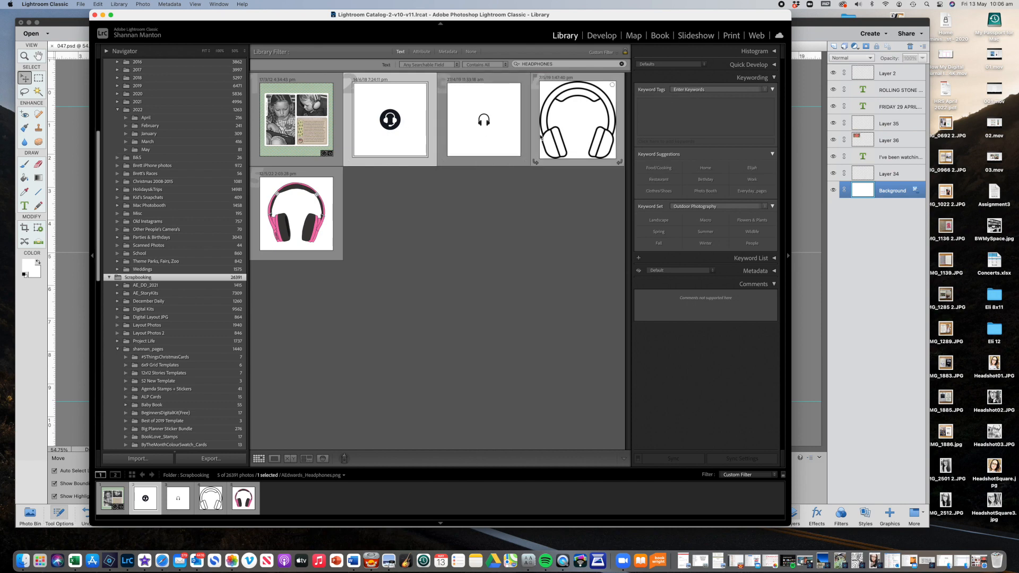
pyautogui.click(484, 127)
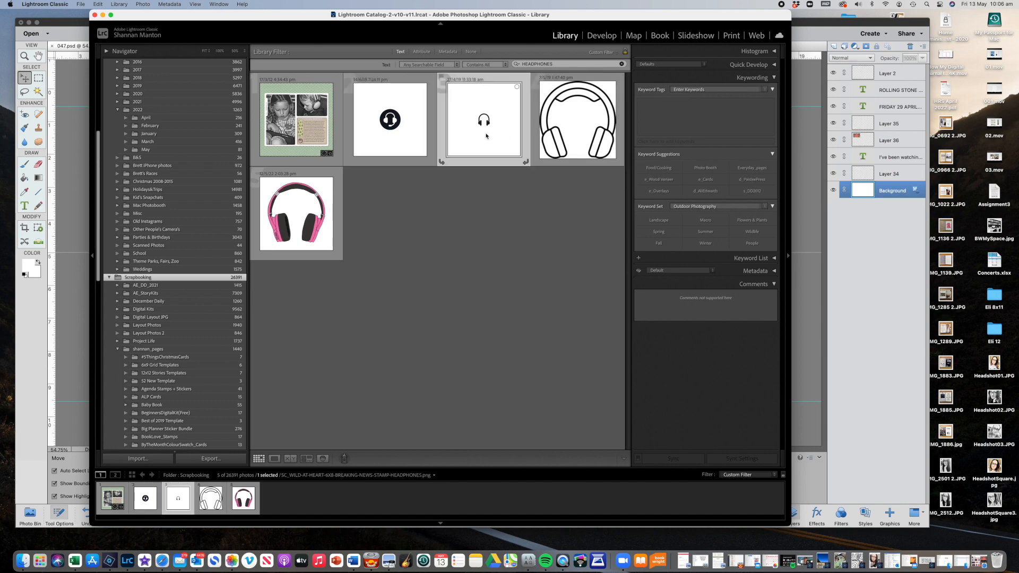
pyautogui.click(307, 232)
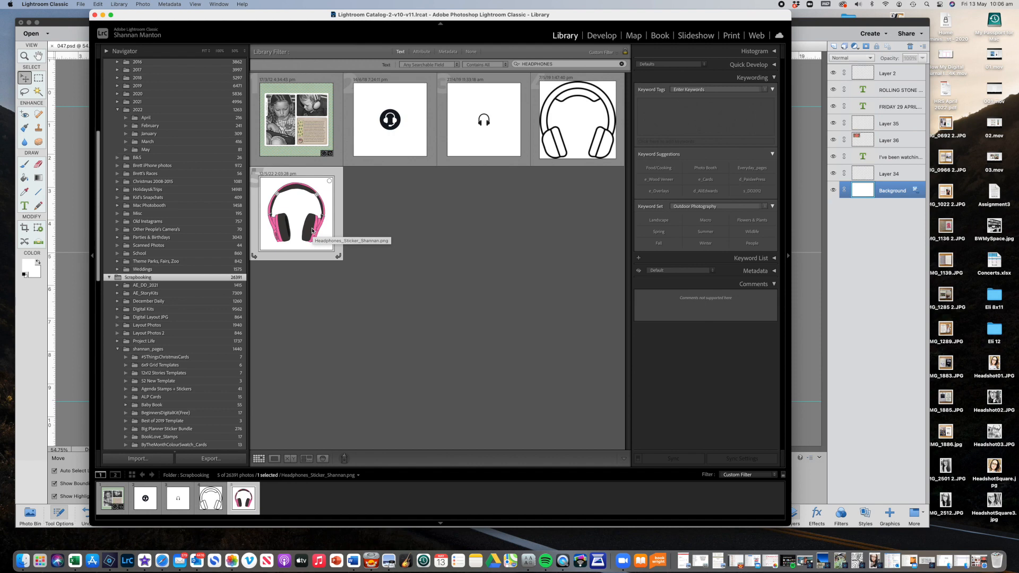
pyautogui.moveTo(312, 231); pyautogui.dragTo(127, 561)
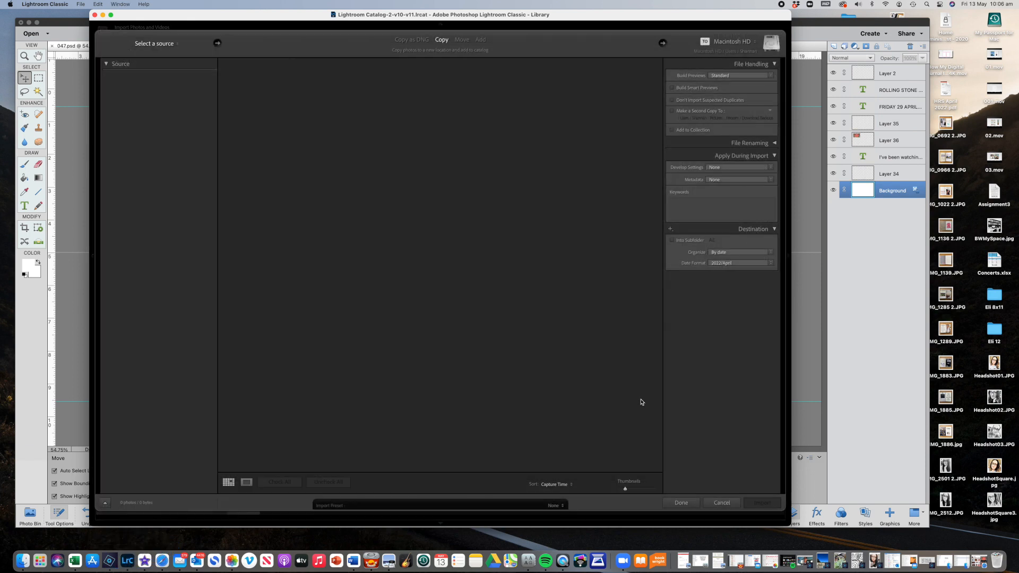
pyautogui.click(720, 503)
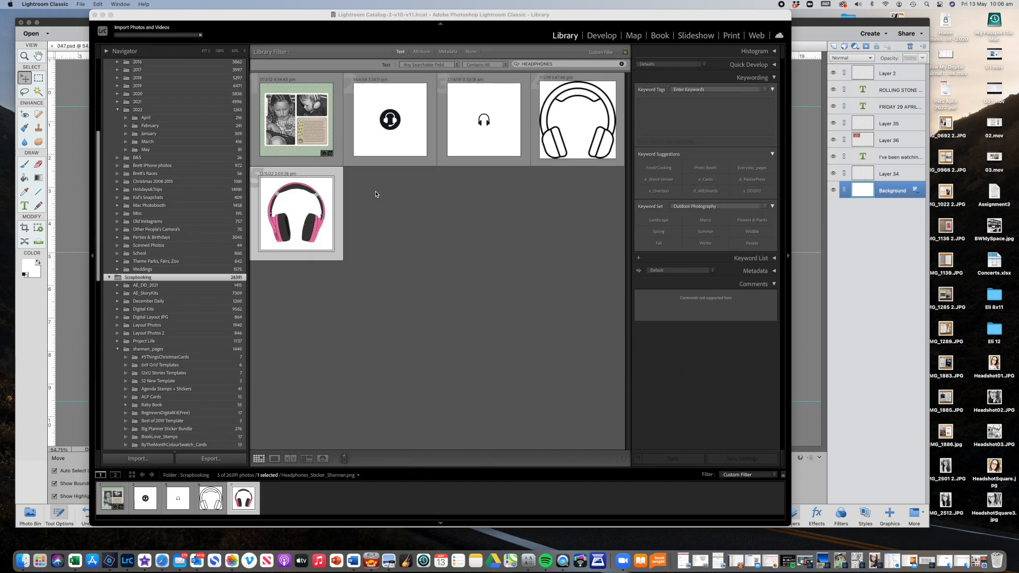
pyautogui.click(382, 200)
pyautogui.moveTo(299, 221); pyautogui.dragTo(109, 560)
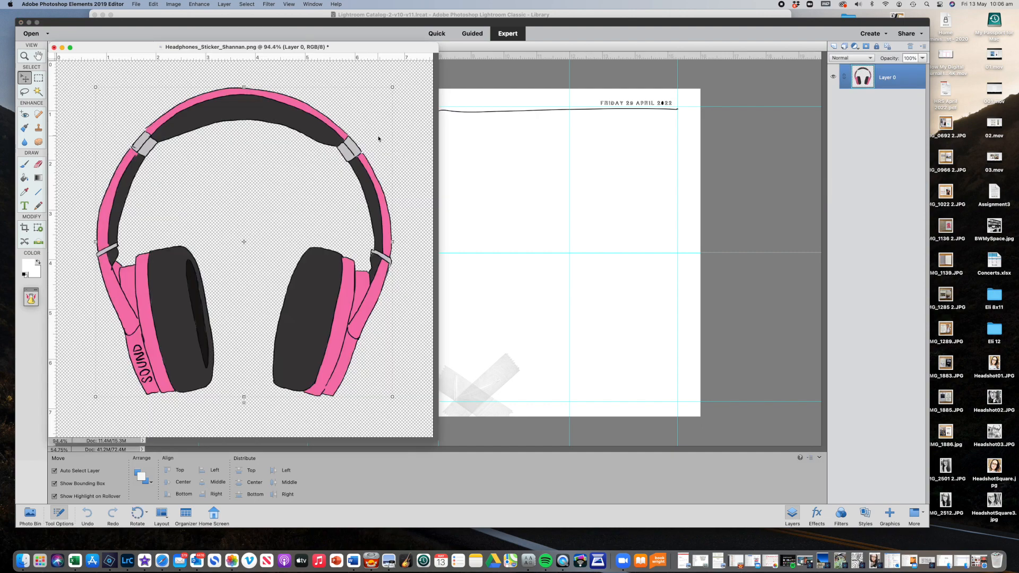
# Step: Copy the pink headphones sticker into the 047.psd spread and scale it down to about a third of its size
pyautogui.moveTo(336, 48); pyautogui.dragTo(404, 90)
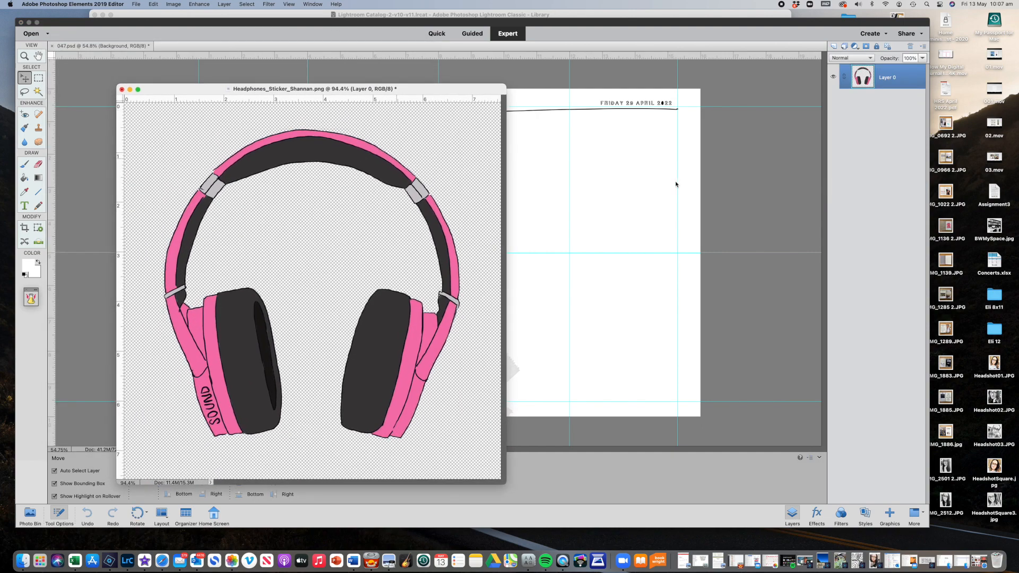
pyautogui.moveTo(360, 158); pyautogui.dragTo(676, 184)
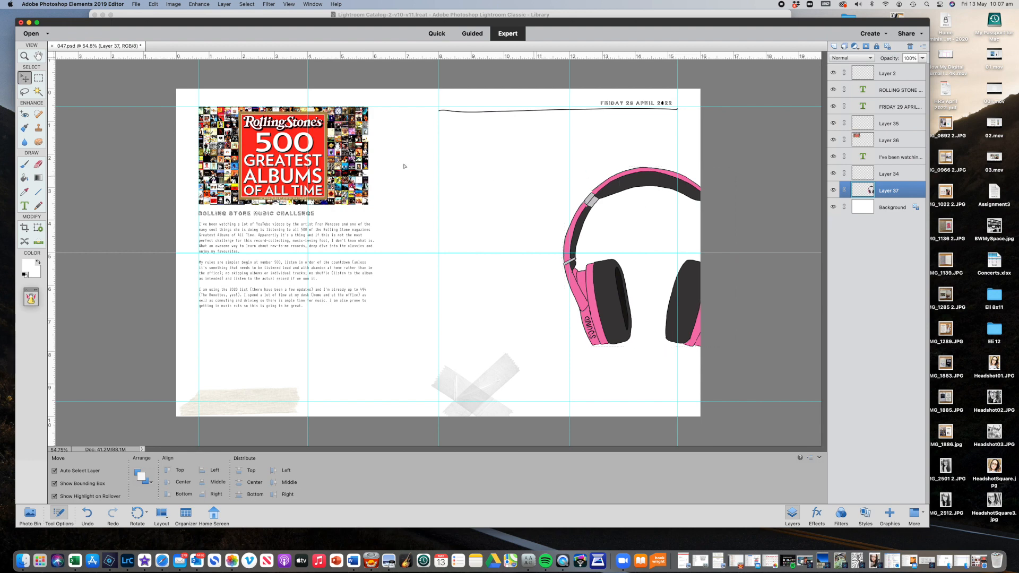
pyautogui.moveTo(517, 155); pyautogui.dragTo(371, 173)
pyautogui.press('Return')
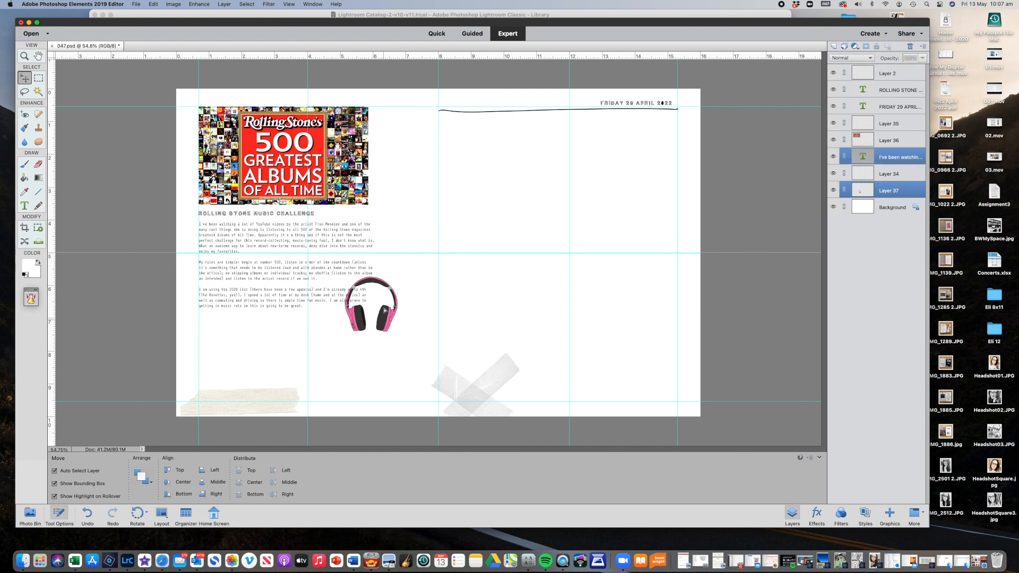
# Step: Place the headphones over the album image's lower-right corner, slightly smaller, with their layer directly above the album image's layer
pyautogui.moveTo(374, 302); pyautogui.dragTo(374, 189)
pyautogui.press('super+z')
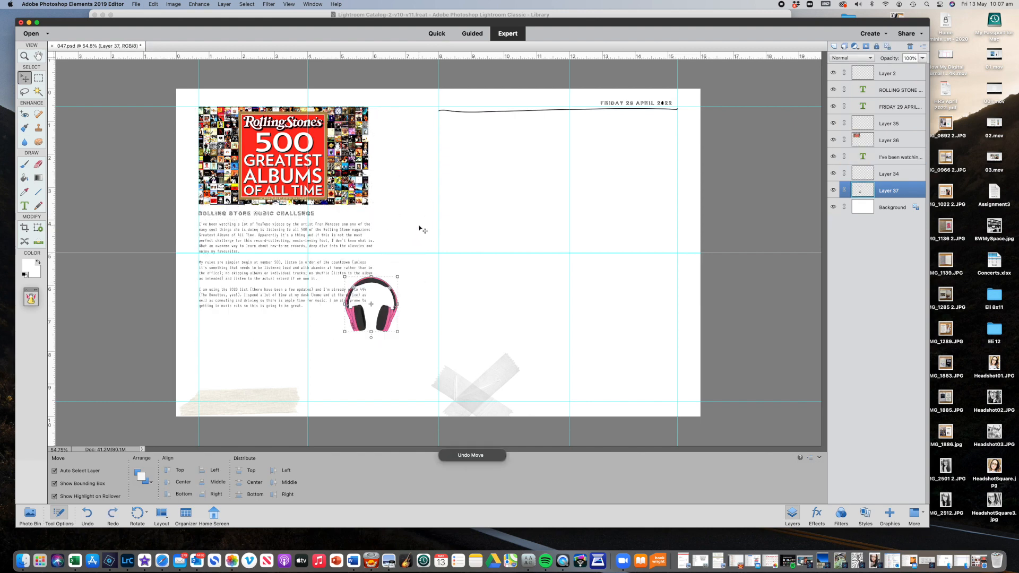
pyautogui.moveTo(390, 289); pyautogui.dragTo(377, 171)
pyautogui.moveTo(866, 190); pyautogui.dragTo(864, 137)
pyautogui.moveTo(369, 208); pyautogui.dragTo(382, 208)
pyautogui.click(441, 221)
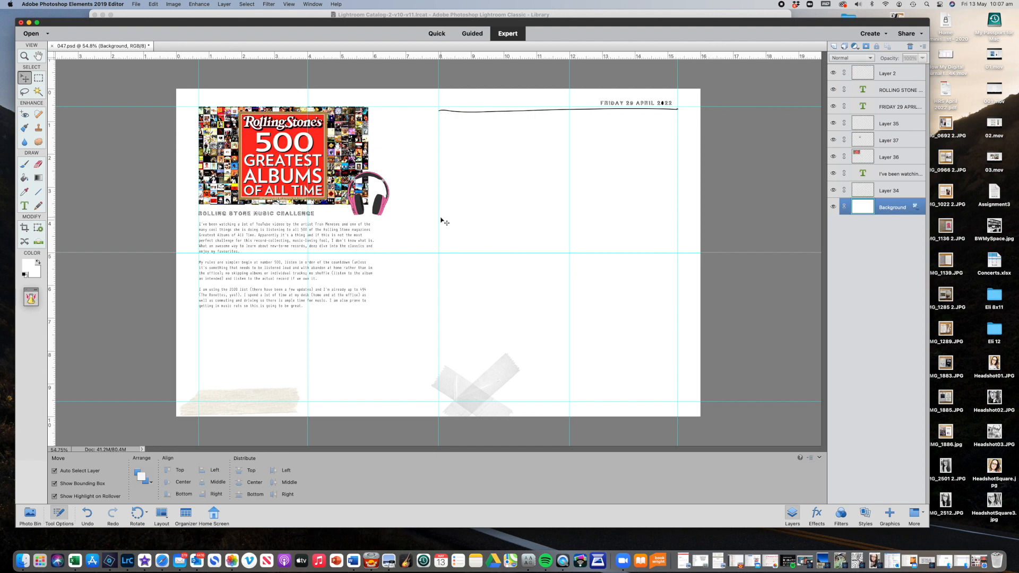
# Step: Nudge the headphones slightly up and to the right so they hang further off the album image's edge
pyautogui.click(382, 215)
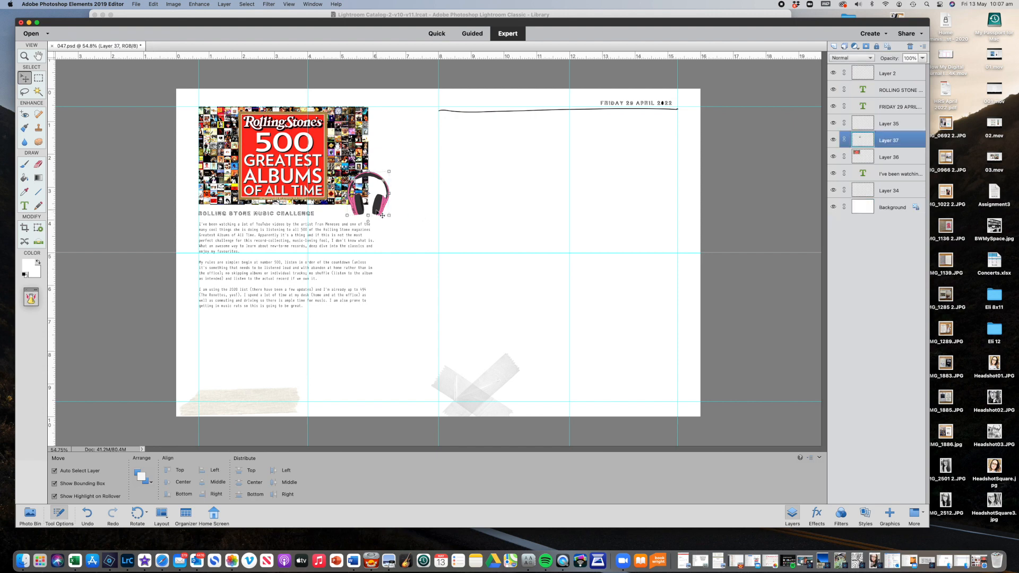
pyautogui.click(411, 222)
pyautogui.moveTo(380, 210)
pyautogui.mouseDown()
pyautogui.moveTo(340, 172)
pyautogui.moveTo(385, 204)
pyautogui.mouseUp()
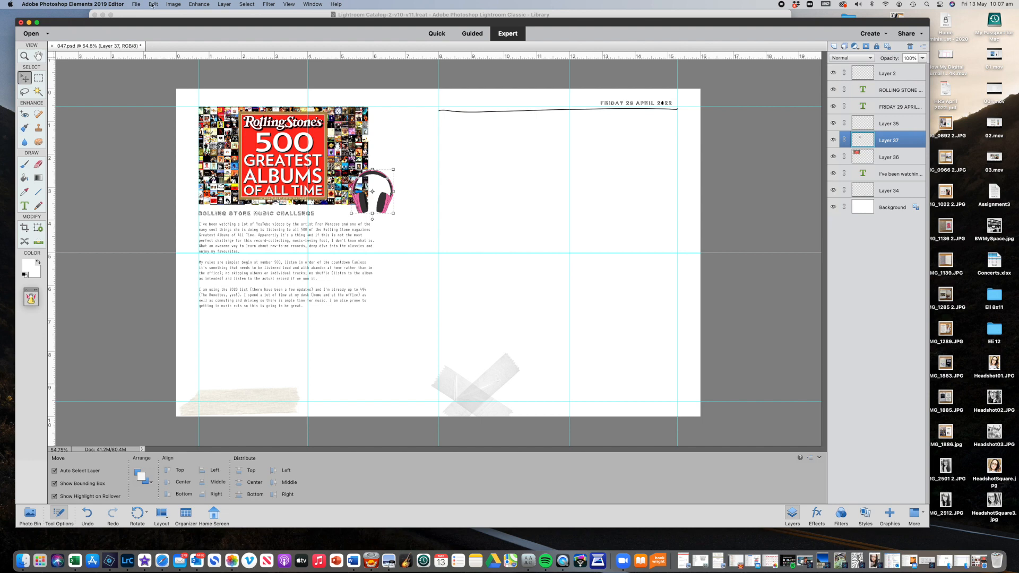
# Step: Try a white 20 px outside stroke around the headphones and undo it
pyautogui.click(152, 4)
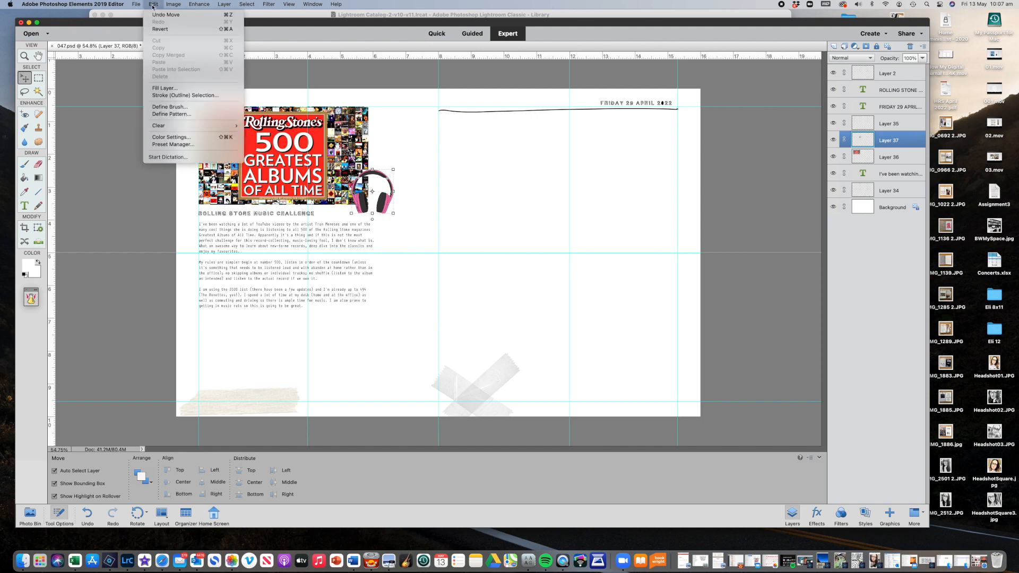
pyautogui.click(183, 96)
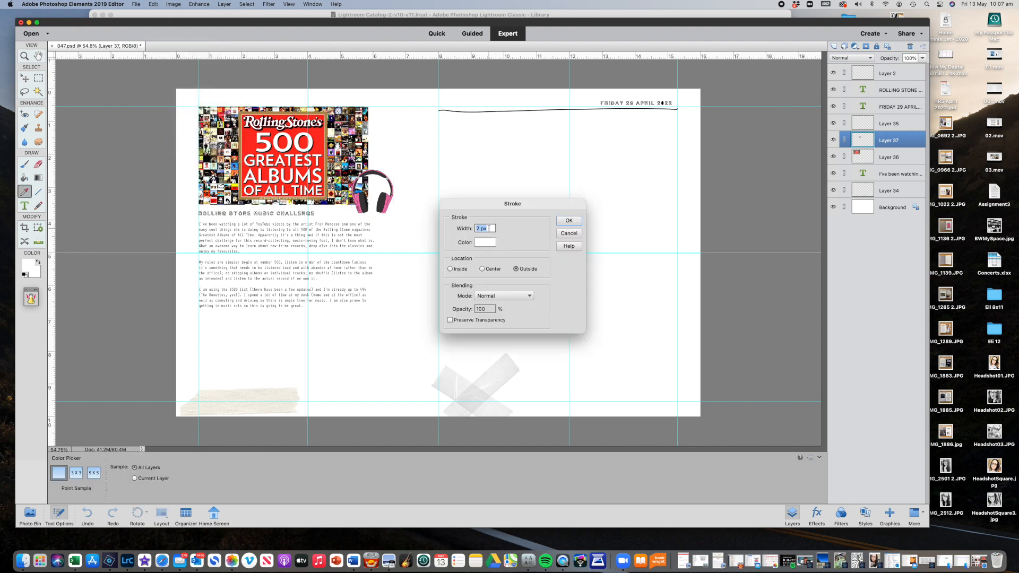
pyautogui.write('20')
pyautogui.click(568, 220)
pyautogui.press('v')
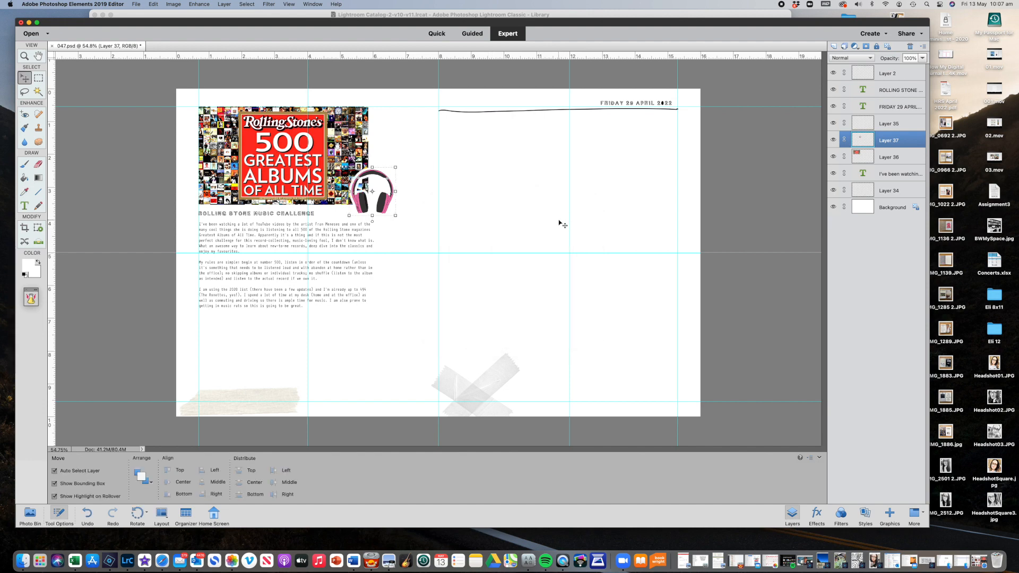
pyautogui.press('super+z')
# Step: Outline the headphones sticker with a white 10 px outside stroke and shift it slightly left over the album image's corner
pyautogui.click(153, 3)
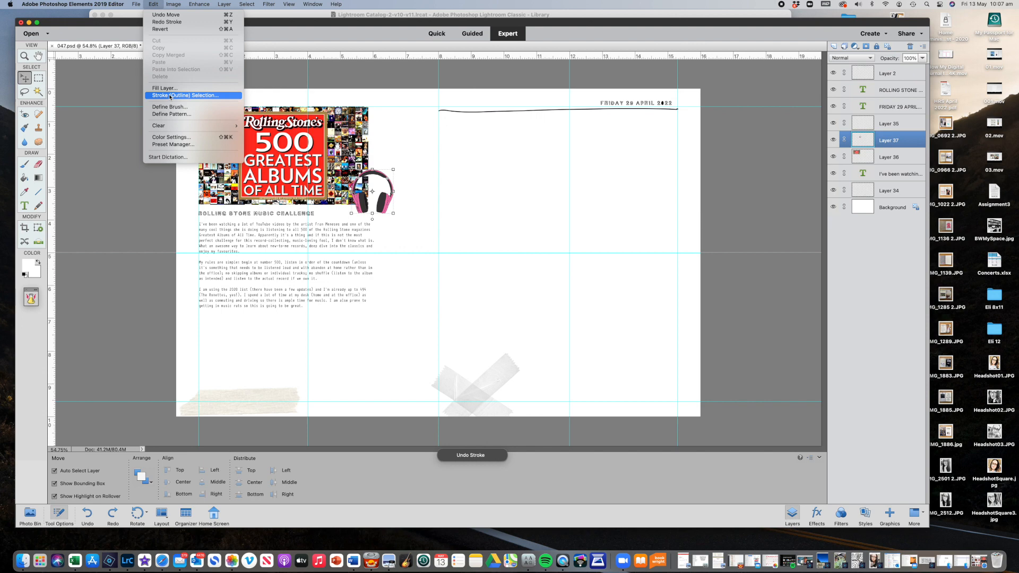
pyautogui.click(175, 95)
pyautogui.write('1')
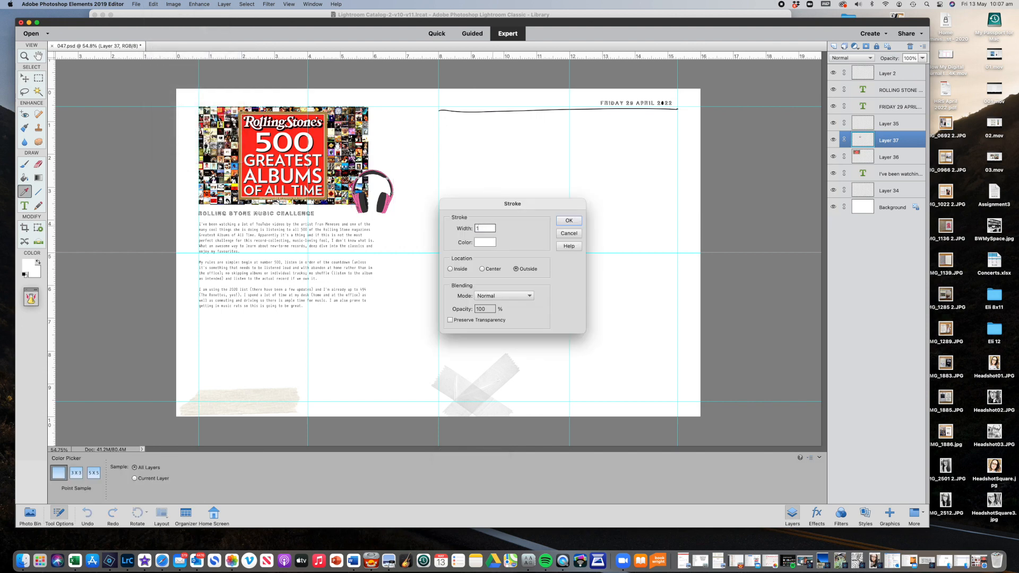
pyautogui.press('Return')
pyautogui.moveTo(380, 201)
pyautogui.mouseDown()
pyautogui.moveTo(347, 162)
pyautogui.moveTo(376, 211)
pyautogui.moveTo(376, 202)
pyautogui.mouseUp()
pyautogui.click(153, 3)
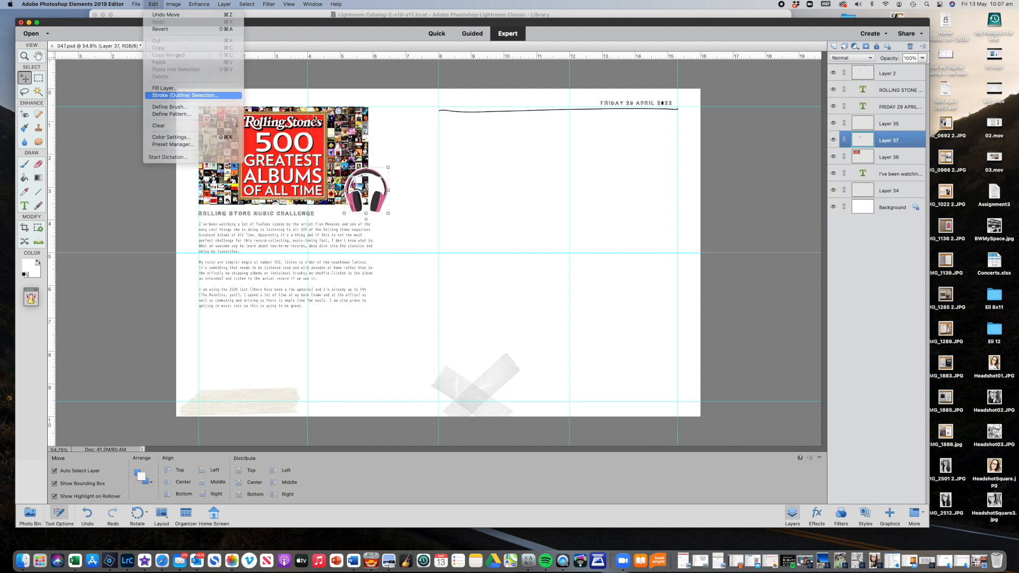
pyautogui.click(175, 95)
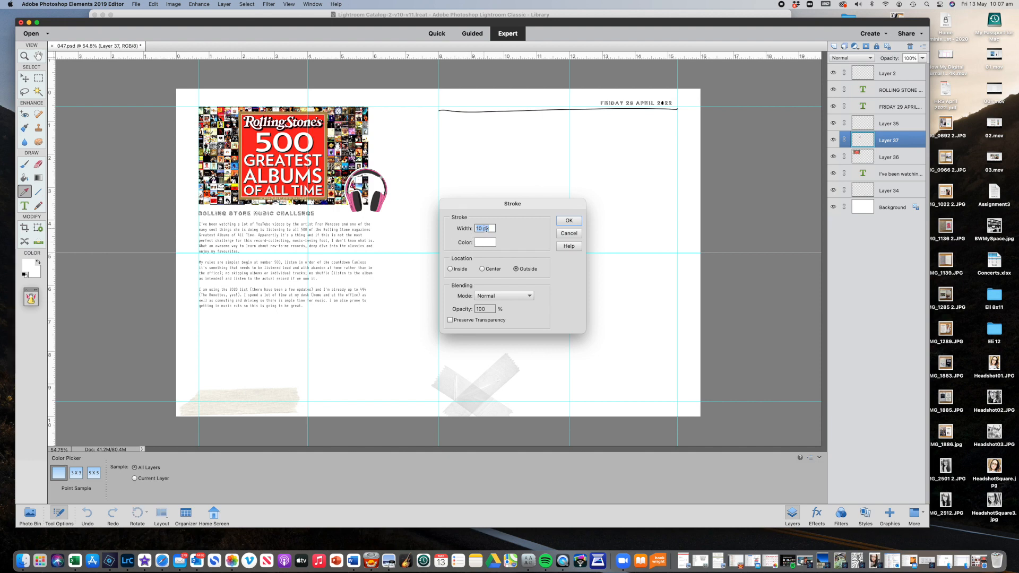
pyautogui.click(568, 233)
# Step: Move the outlined headphones slightly further left and down over the album image's lower-right corner, and deselect them
pyautogui.moveTo(382, 208); pyautogui.dragTo(376, 209)
pyautogui.click(413, 211)
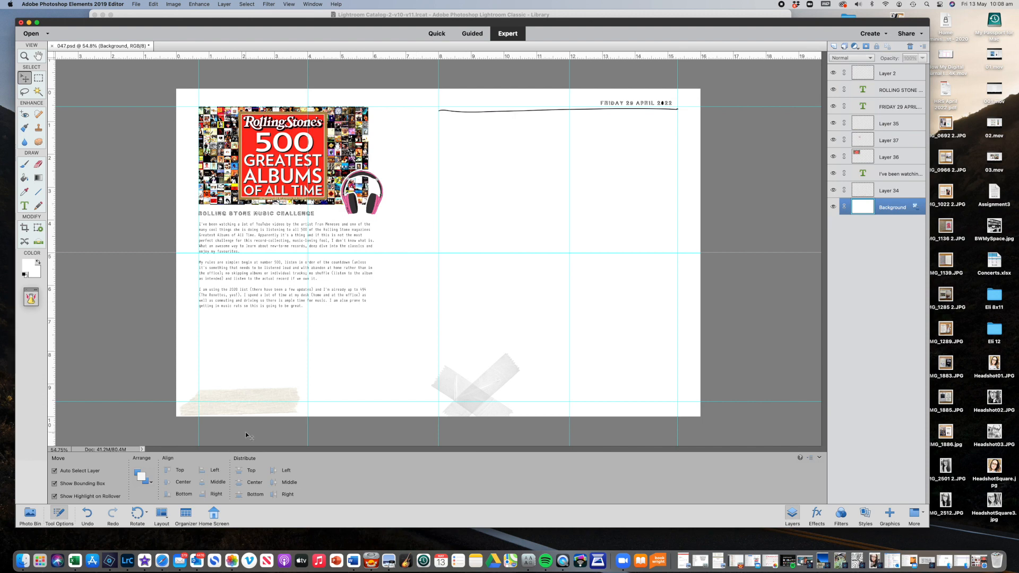
# Step: Switch to Lightroom Classic, search the scrapbooking library for "TODAYS STORY" and look through the matching elements
pyautogui.click(128, 563)
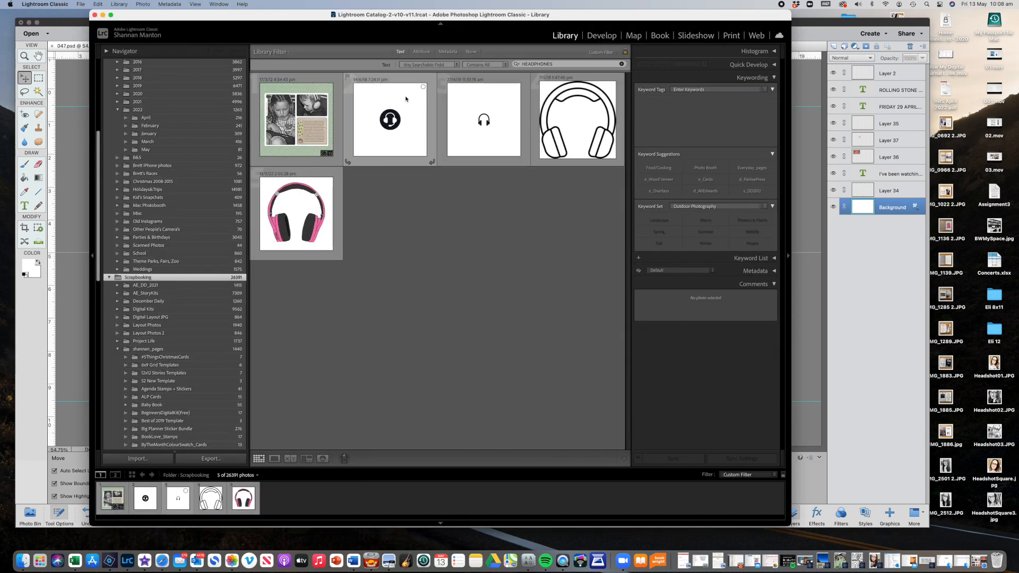
pyautogui.moveTo(561, 64); pyautogui.dragTo(507, 66)
pyautogui.write('TO')
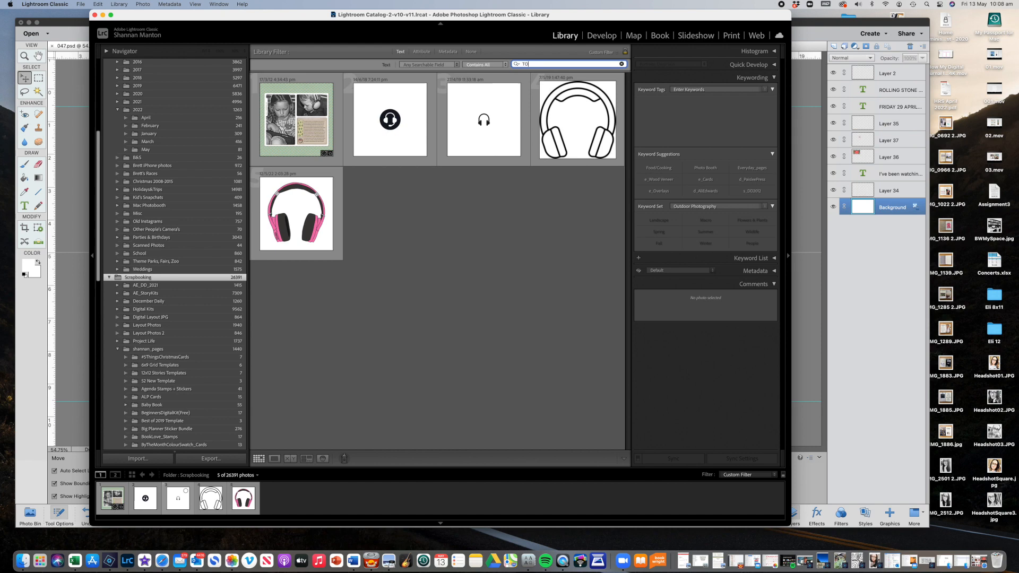
pyautogui.write('DAYS')
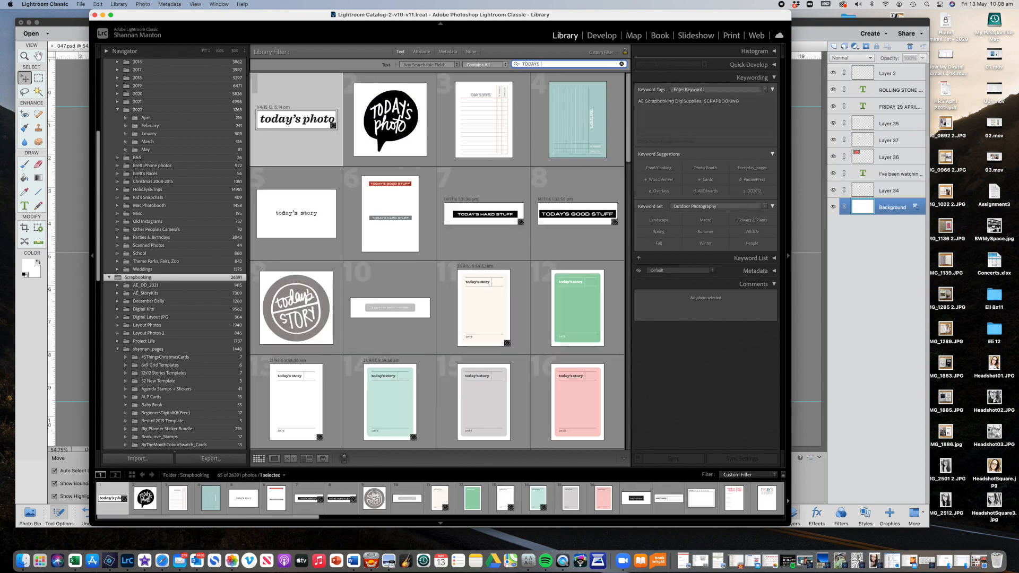
pyautogui.write(' ST')
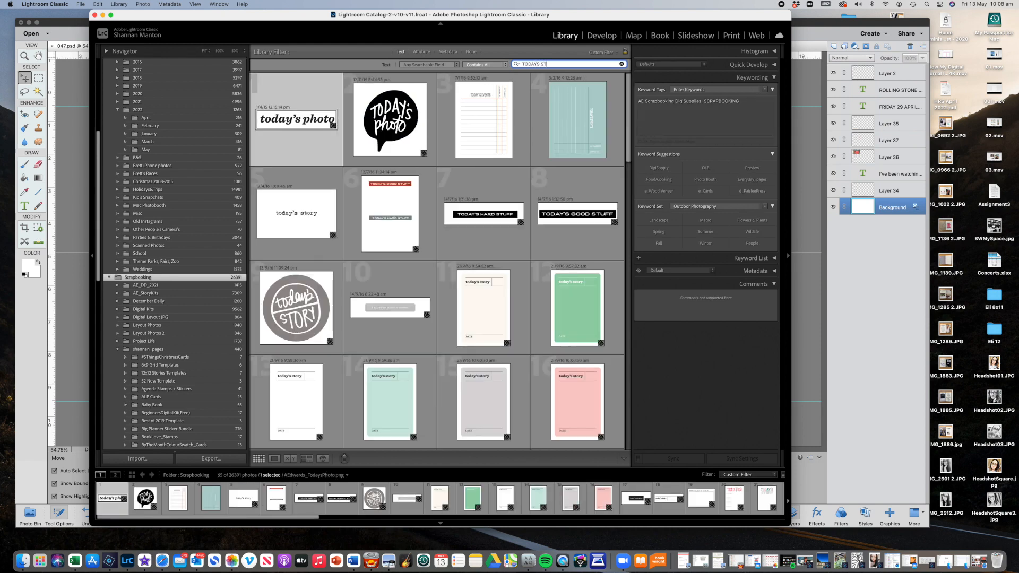
pyautogui.write('ORY')
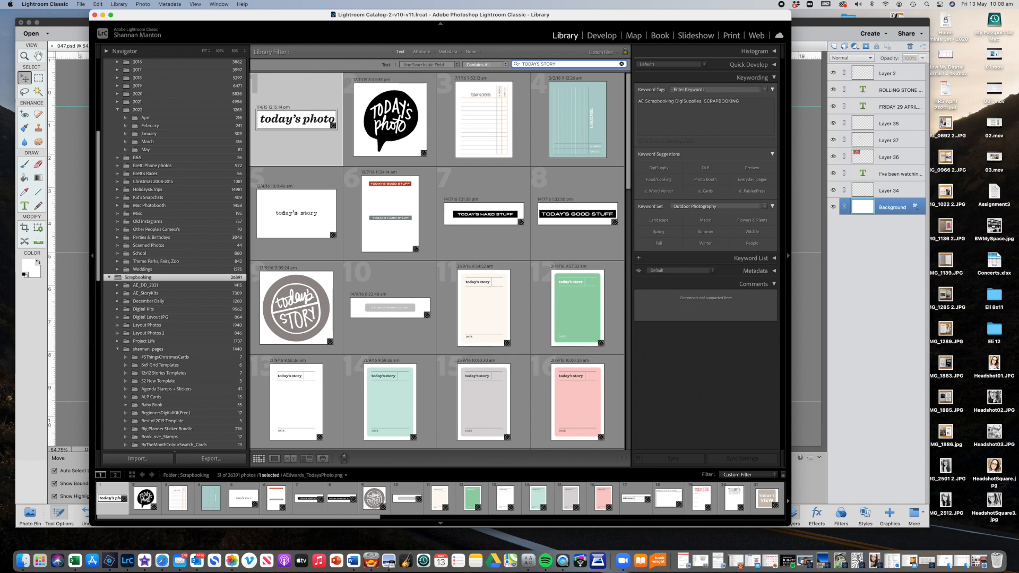
pyautogui.scroll(-5, 432, 151)
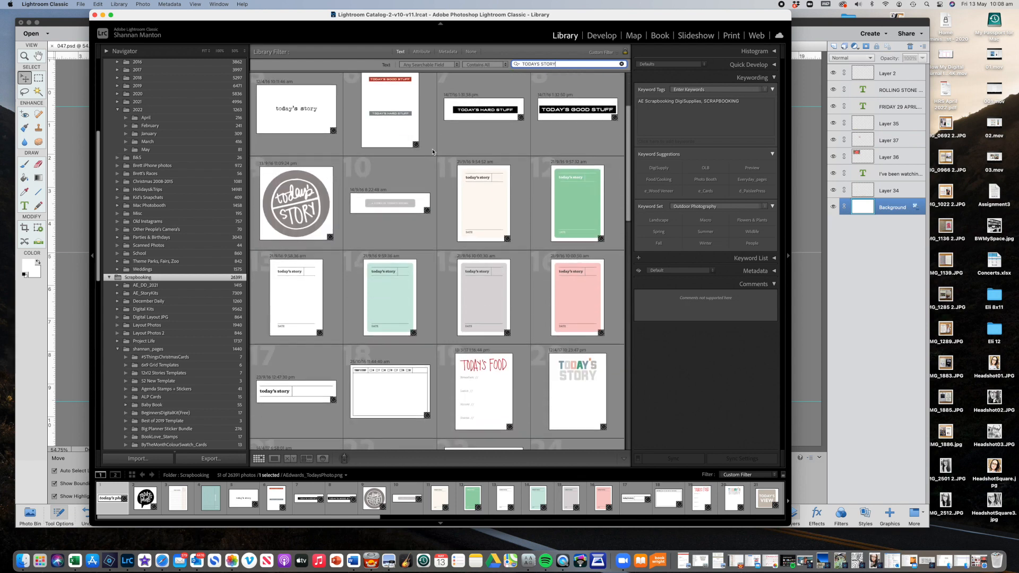
pyautogui.scroll(-2, 431, 151)
pyautogui.scroll(2, 431, 151)
pyautogui.scroll(2, 432, 151)
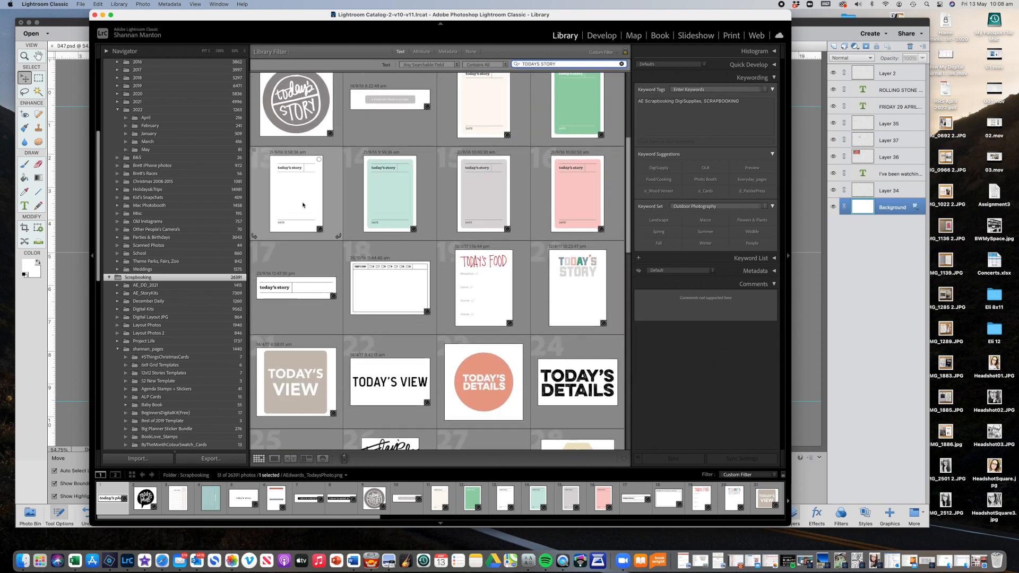
pyautogui.click(299, 204)
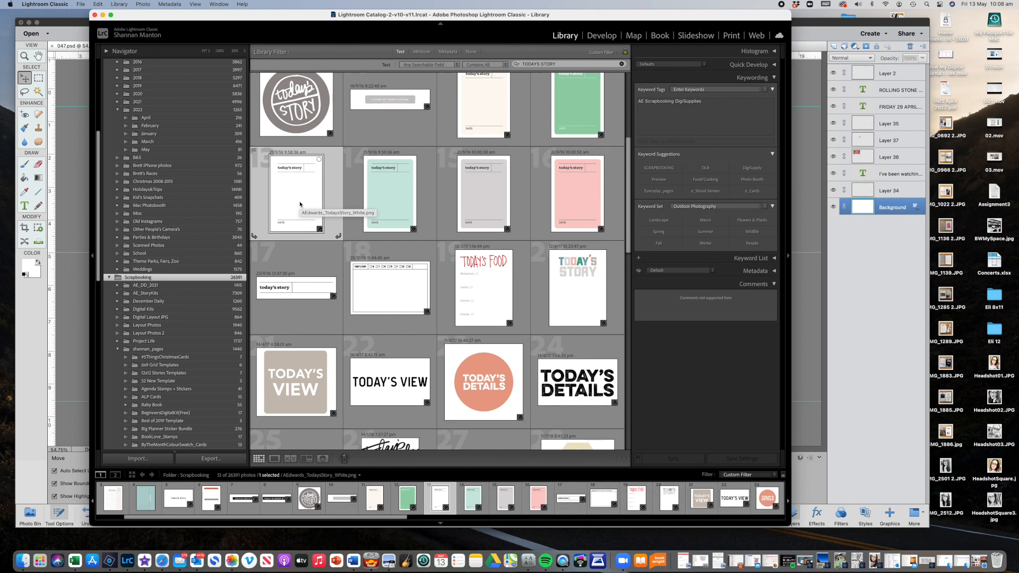
pyautogui.rightClick(300, 204)
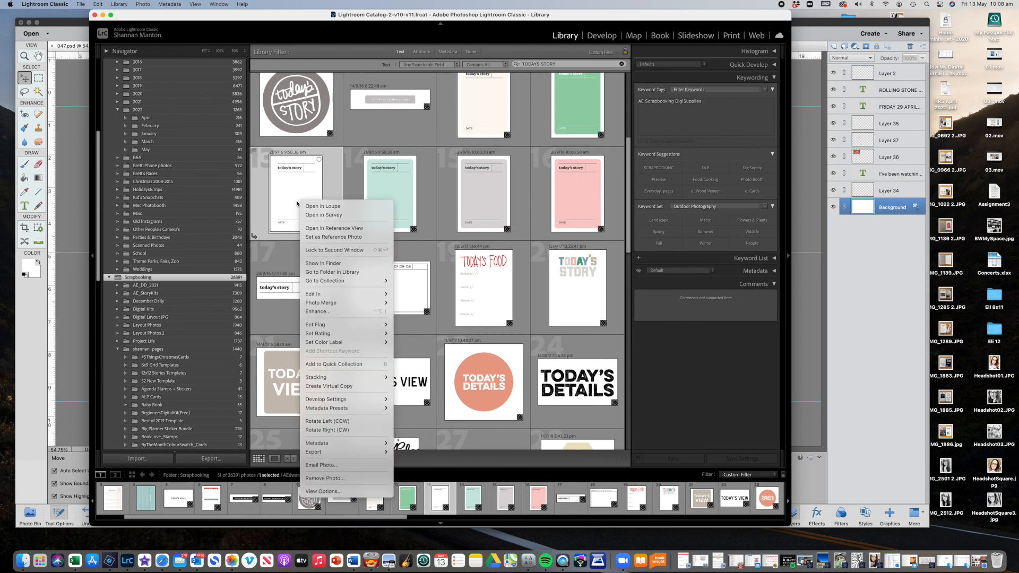
pyautogui.click(297, 204)
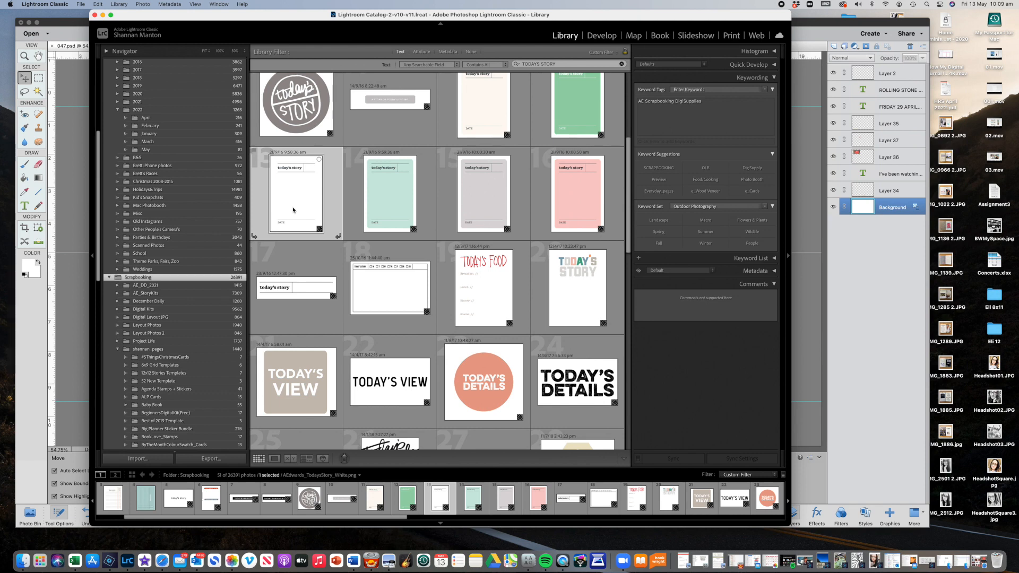
# Step: Bring the horizontal "today's story" strip from Lightroom into the 047.psd spread and scale it down to about two-thirds
pyautogui.click(287, 292)
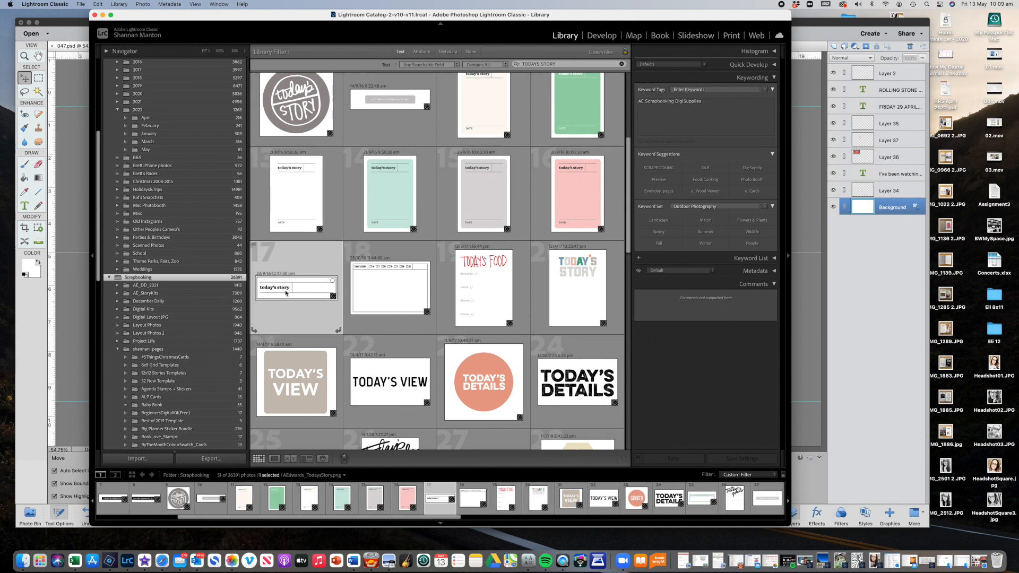
pyautogui.moveTo(282, 290); pyautogui.dragTo(110, 560)
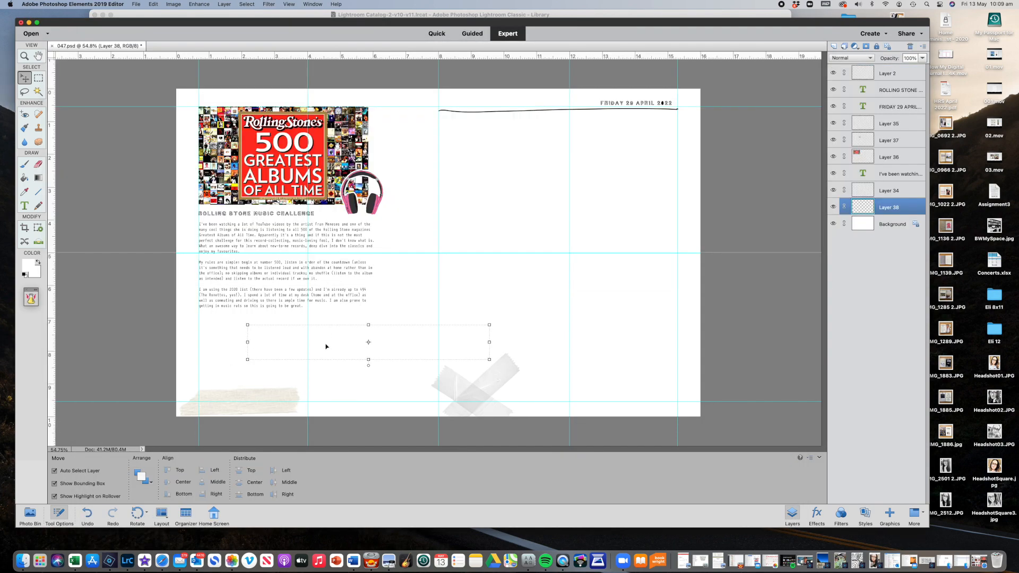
pyautogui.moveTo(489, 325); pyautogui.dragTo(401, 352)
pyautogui.click(374, 365)
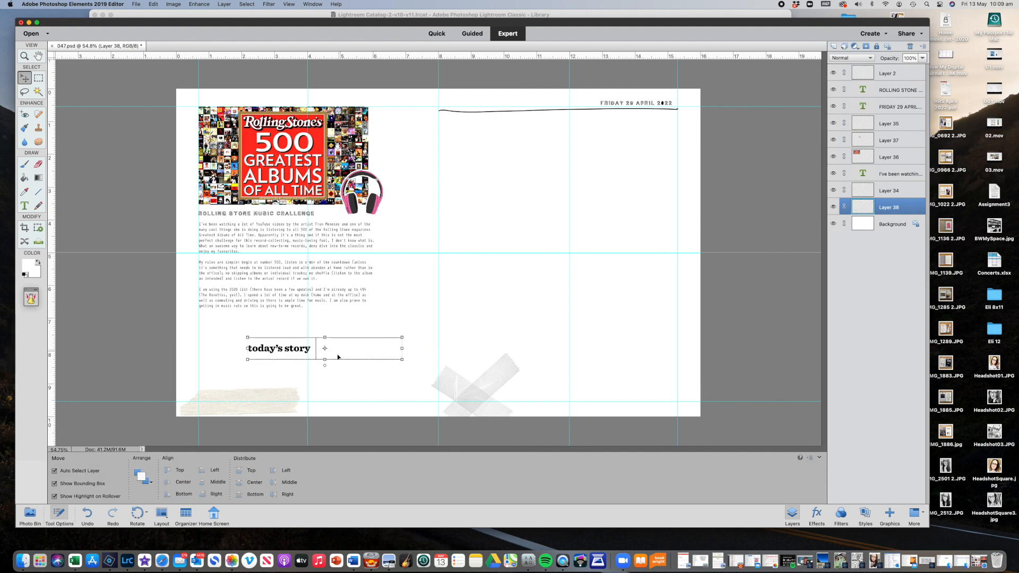
# Step: Move the "today's story" strip down so it sits just above the tape at the left page's lower edge
pyautogui.click(309, 353)
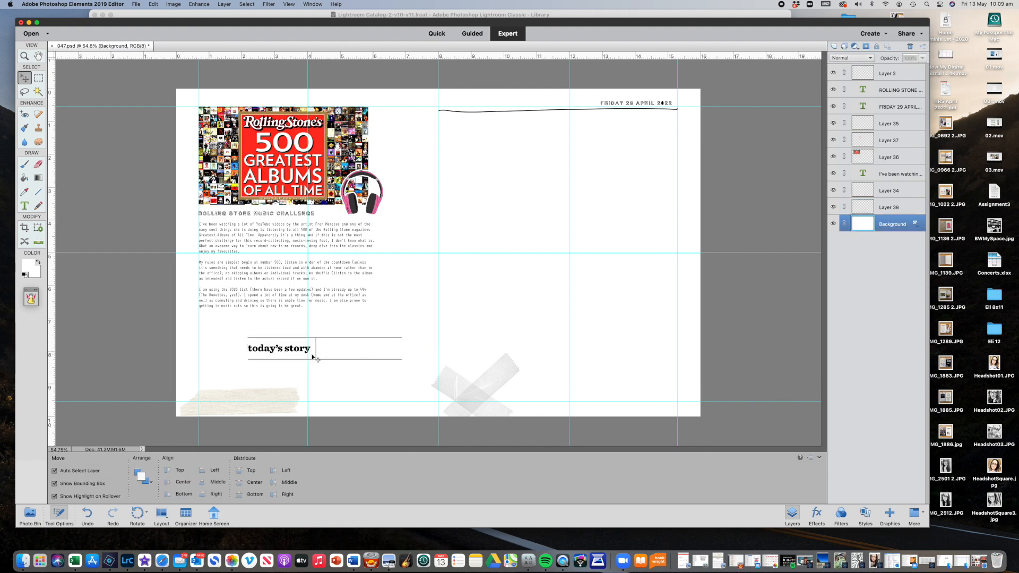
pyautogui.moveTo(303, 351); pyautogui.dragTo(301, 366)
pyautogui.click(305, 335)
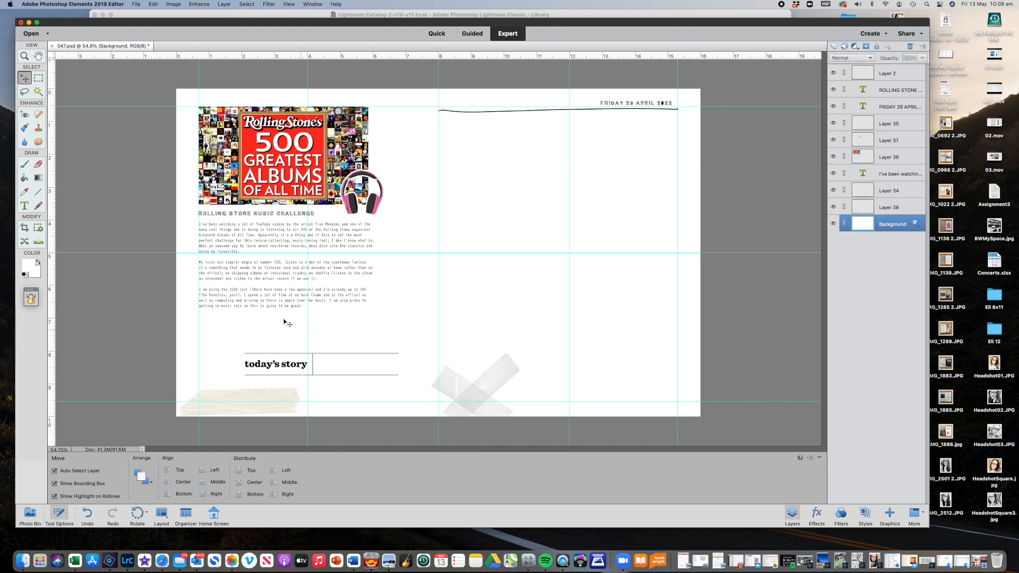
# Step: Start a text line after the strip's divider with the person's first name and "WOKE", and set its font to Oceanside Typewriter Regular
pyautogui.click(25, 206)
pyautogui.click(317, 362)
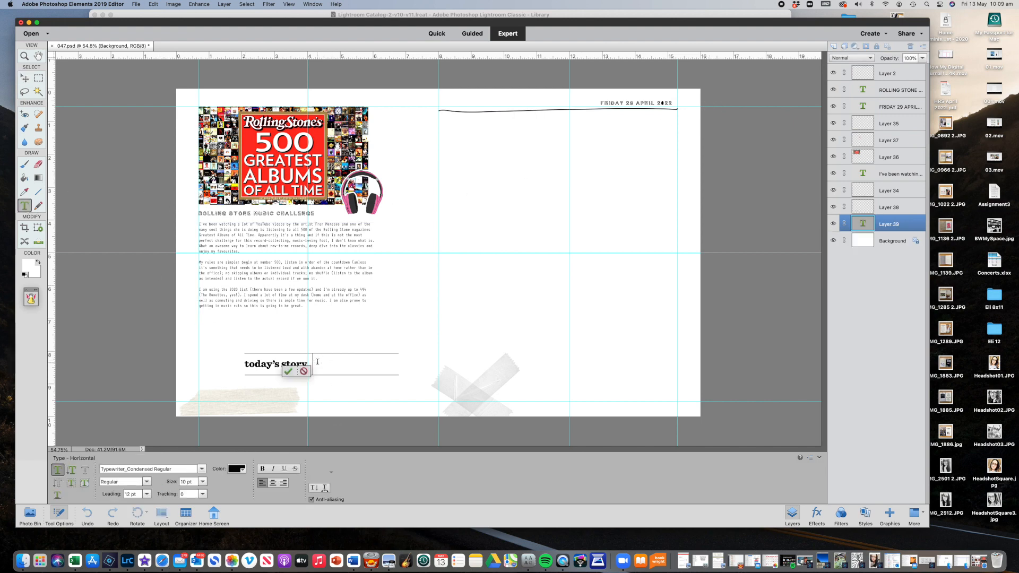
pyautogui.write('BRETT WOKE')
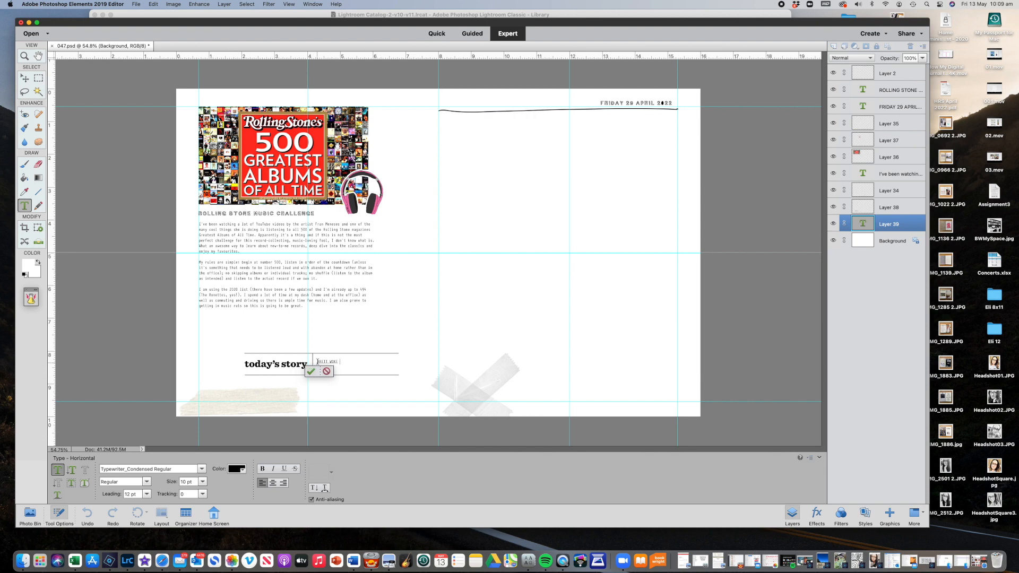
pyautogui.press('super+a')
pyautogui.click(153, 469)
pyautogui.write('ocean')
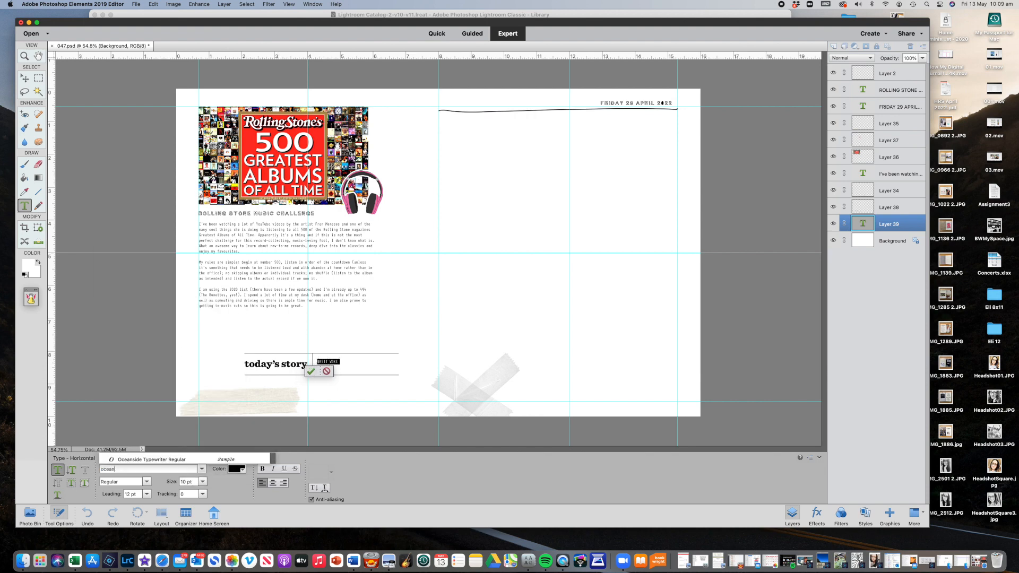
pyautogui.click(184, 460)
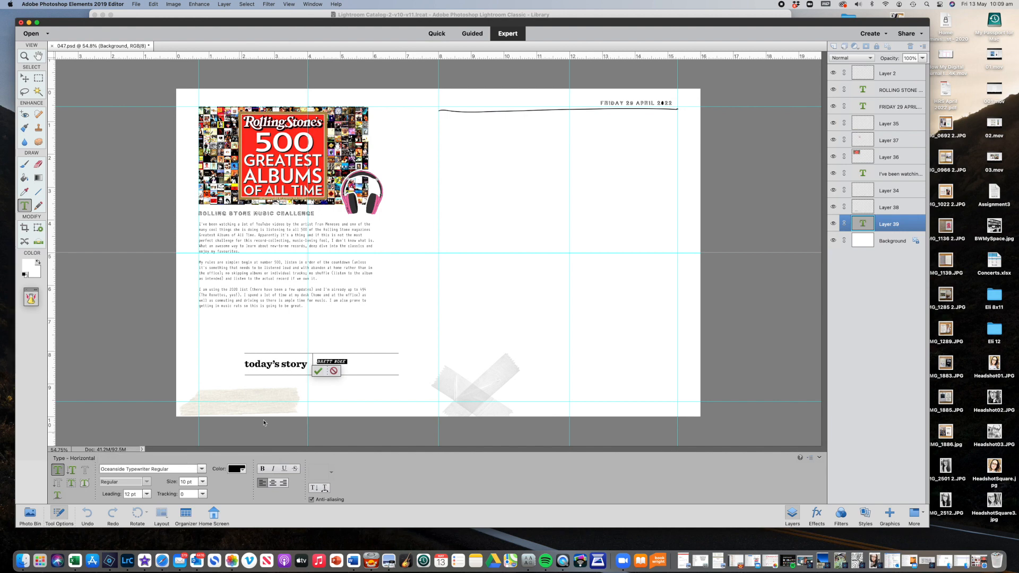
pyautogui.click(320, 370)
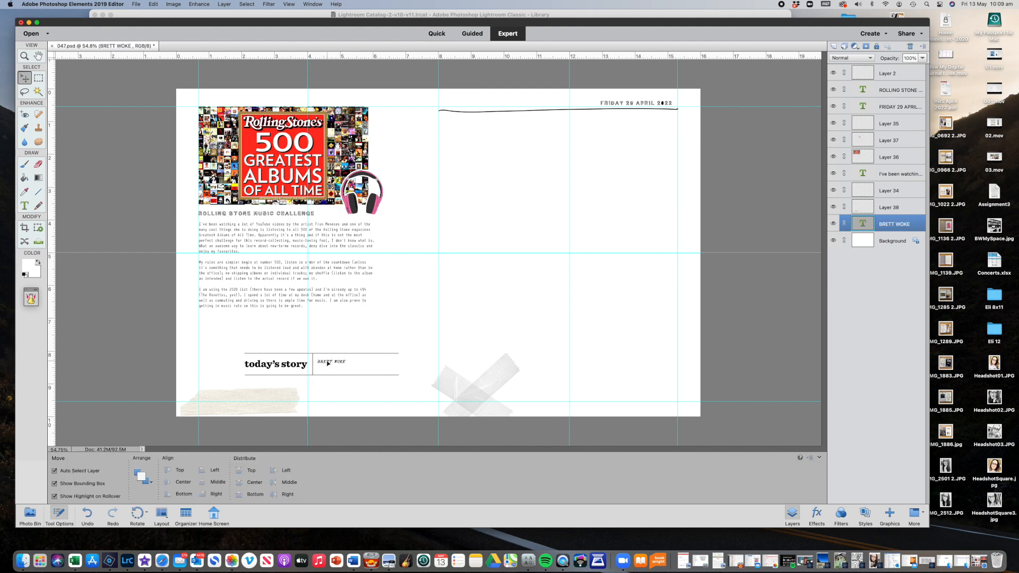
# Step: Replace the text with the first name plus "woke up with a sore throat / yesterday and we got the positive / COVID test from NSW Health at 10pm"
pyautogui.doubleClick(328, 363)
pyautogui.write('Brett')
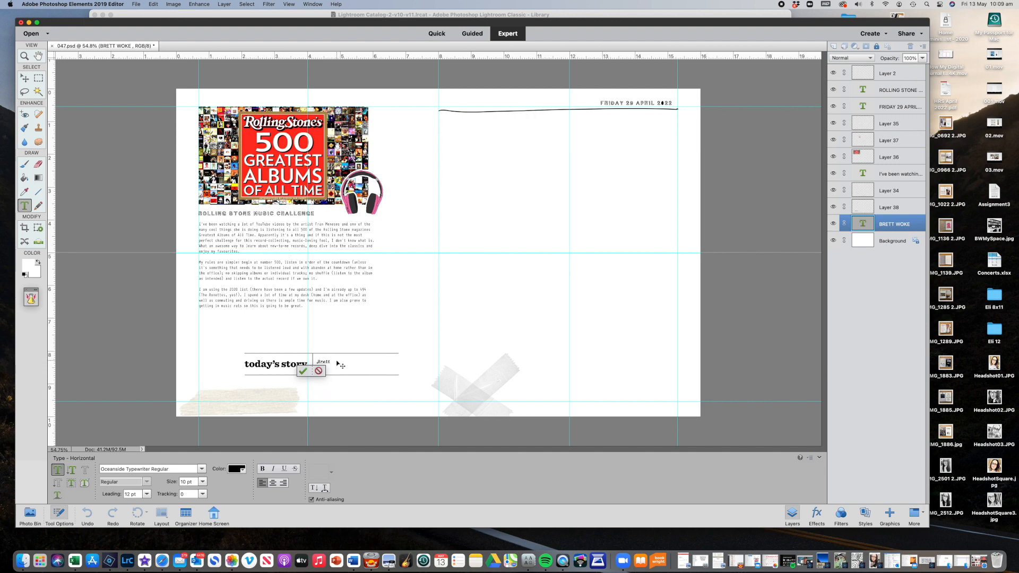
pyautogui.write('woke up with a ')
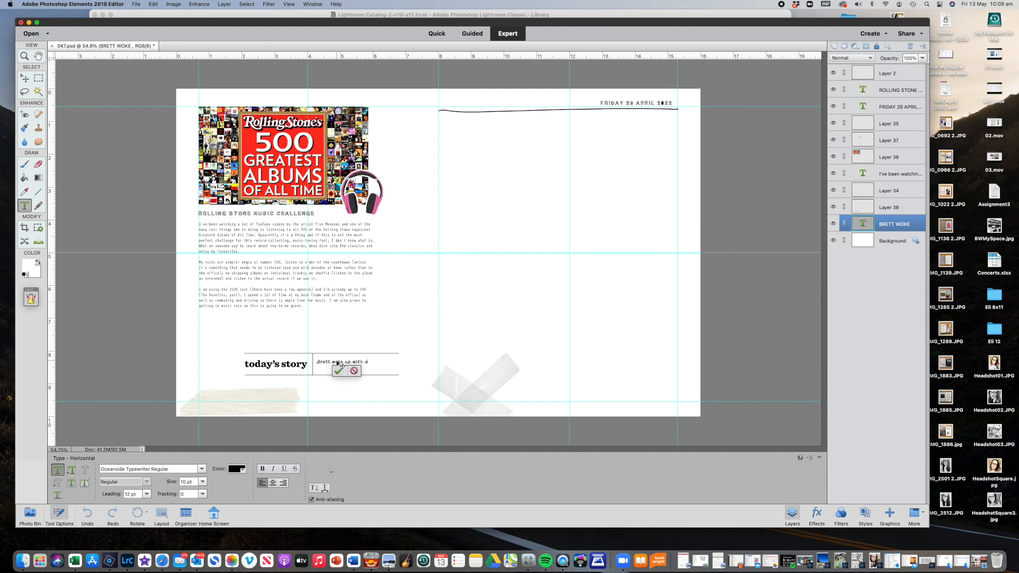
pyautogui.write('sore throat')
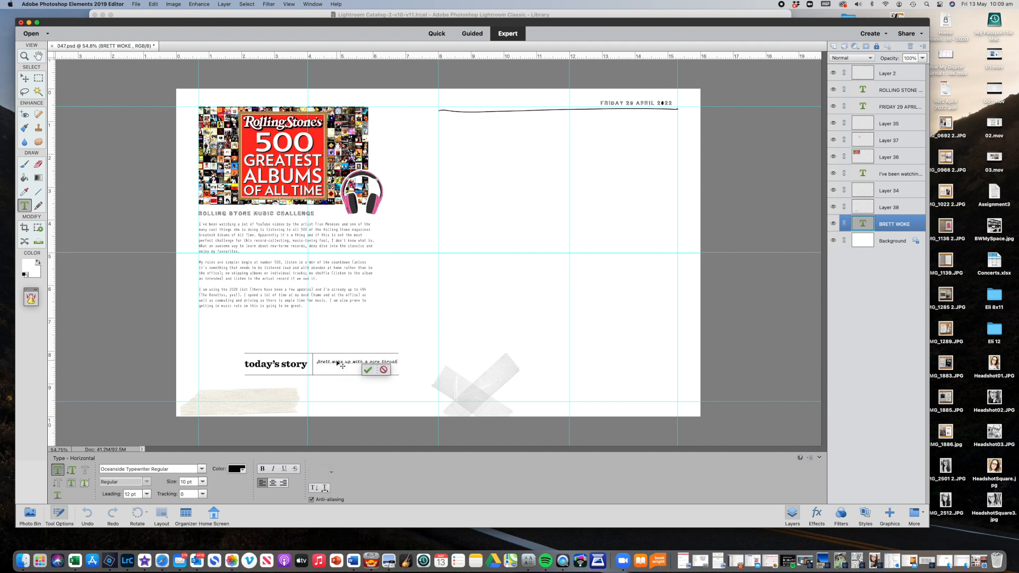
pyautogui.press('Return')
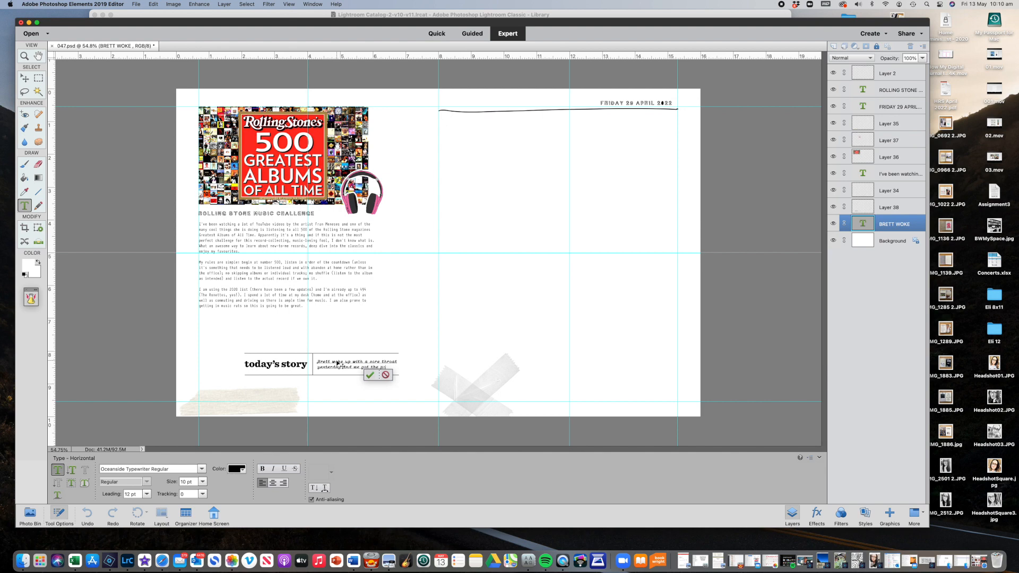
pyautogui.write('yesterday and we got the positive COV')
pyautogui.press('BackSpace')
pyautogui.press('BackSpace')
pyautogui.press('BackSpace')
pyautogui.press('BackSpace')
pyautogui.press('Return')
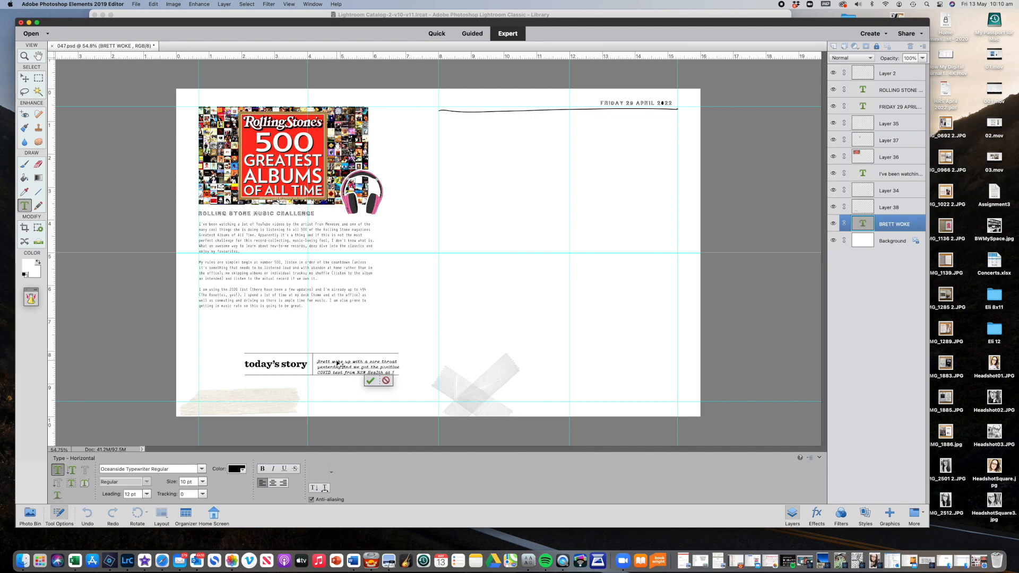
pyautogui.write('pm')
pyautogui.click(372, 381)
# Step: Nudge the story text slightly up and left inside the strip and set the leading of all its lines to 11 pt
pyautogui.press('v')
pyautogui.moveTo(364, 369); pyautogui.dragTo(362, 367)
pyautogui.tripleClick(362, 367)
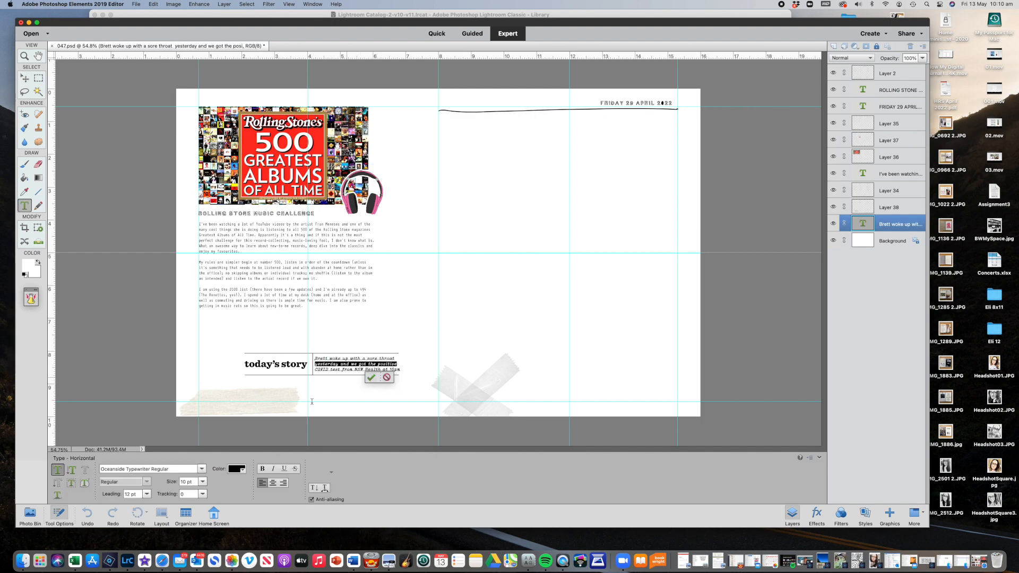
pyautogui.press('super+a')
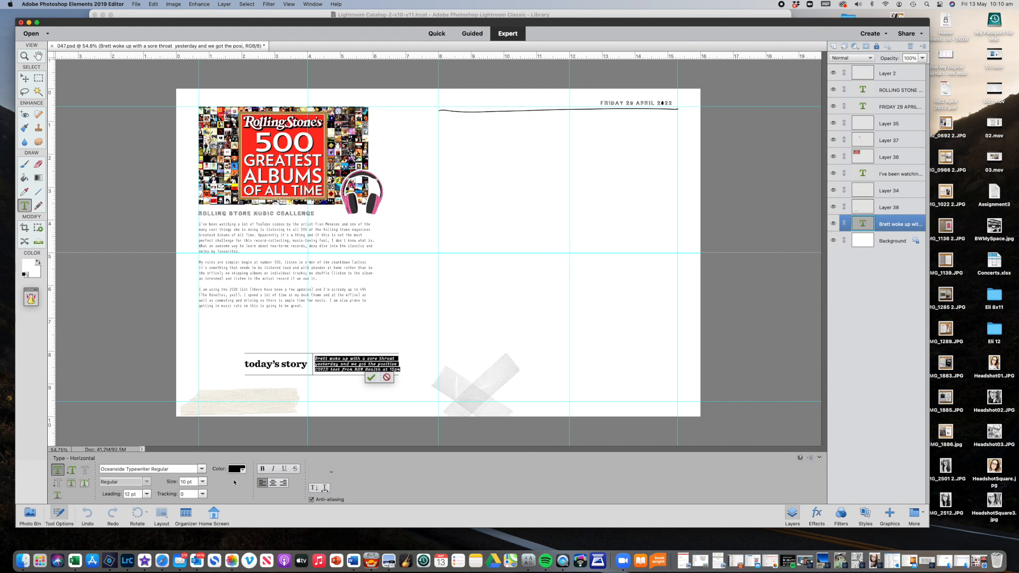
pyautogui.click(146, 494)
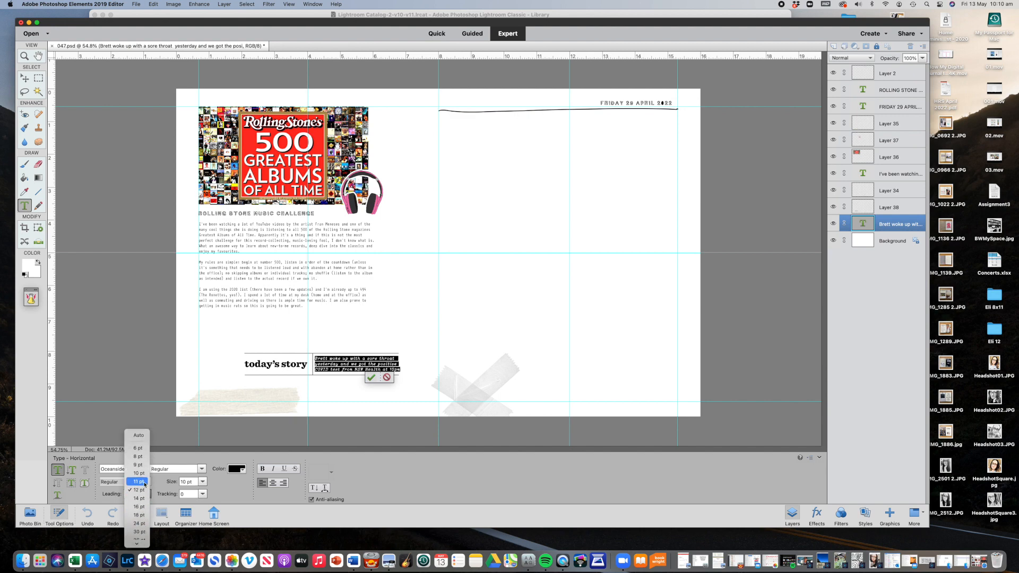
pyautogui.click(144, 483)
pyautogui.click(371, 377)
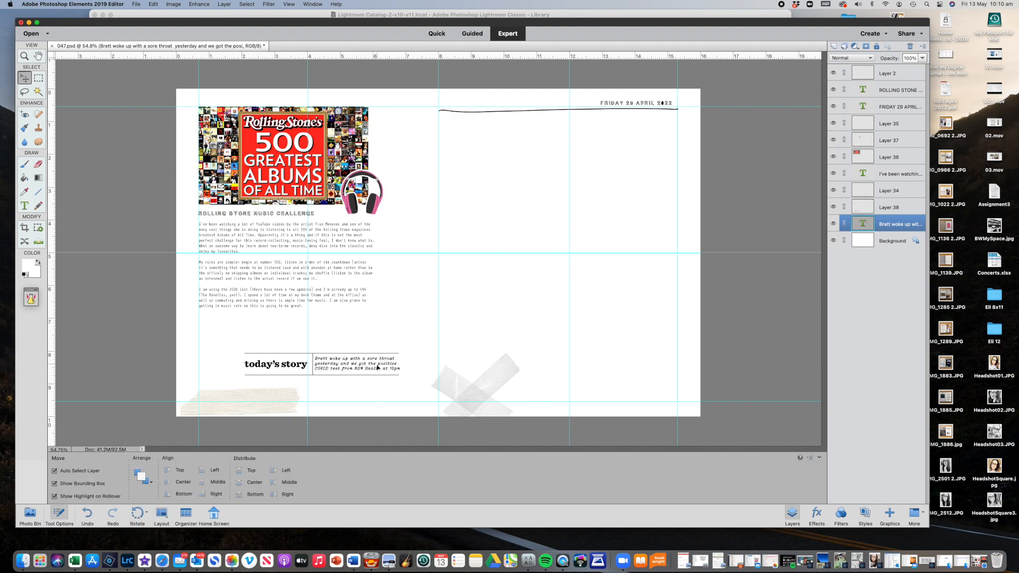
pyautogui.click(351, 390)
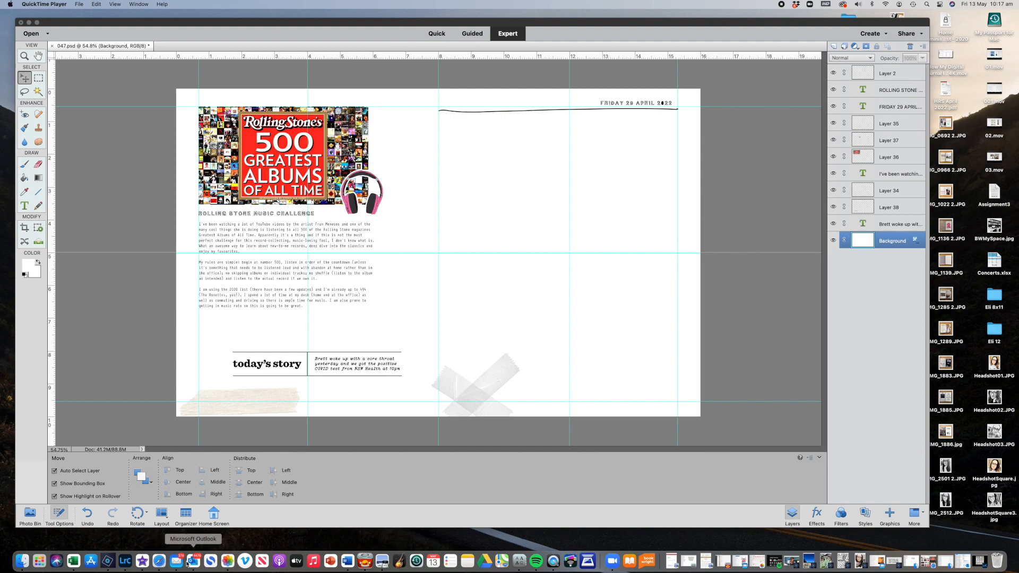
# Step: Switch to Lightroom Classic, collapse the shannan_pages folder, expand AE_StoryKits and open its AE_Tough folder
pyautogui.click(125, 561)
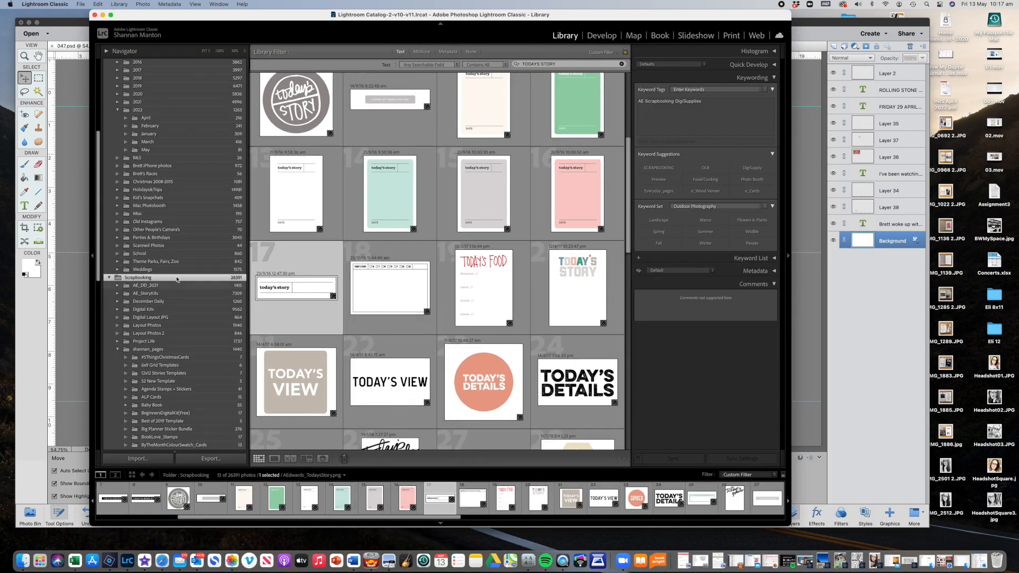
pyautogui.scroll(-5, 160, 283)
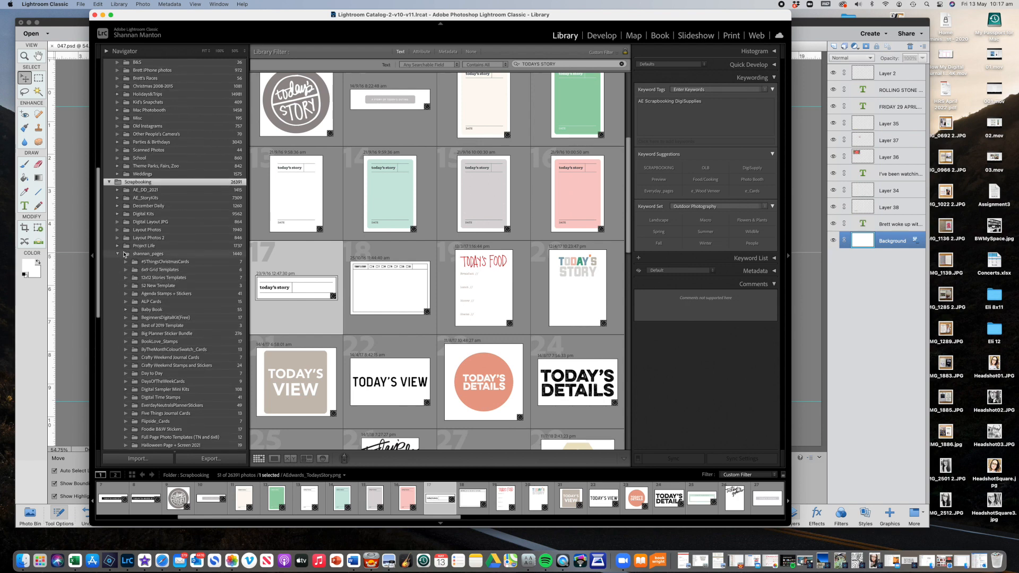
pyautogui.click(118, 255)
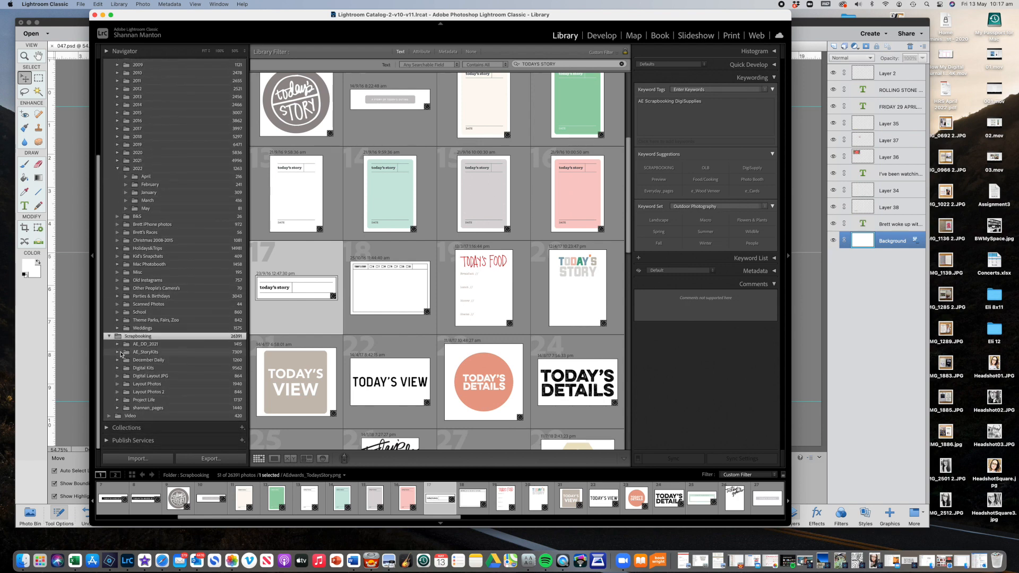
pyautogui.click(118, 355)
pyautogui.scroll(-10, 142, 357)
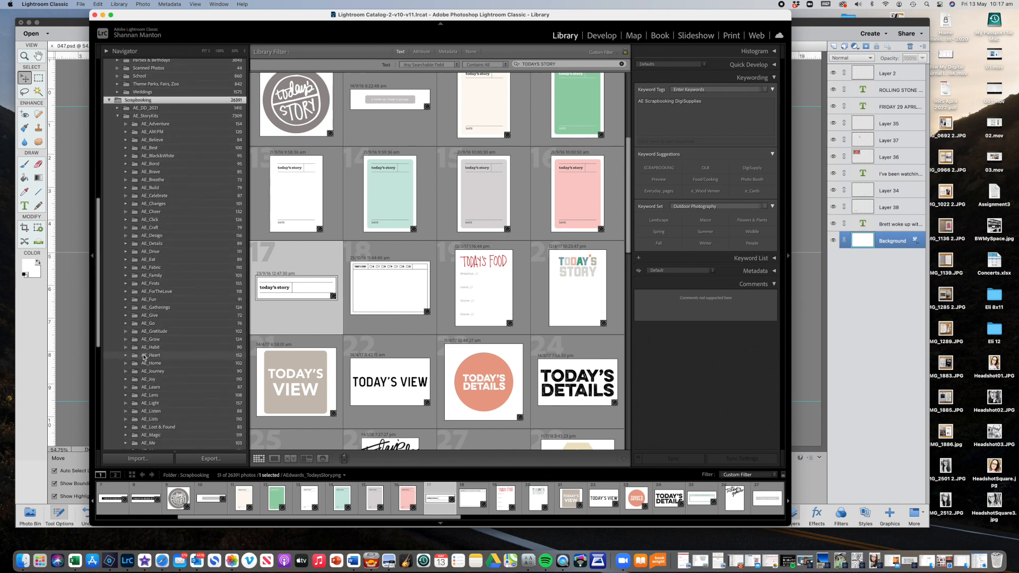
pyautogui.scroll(-8, 143, 357)
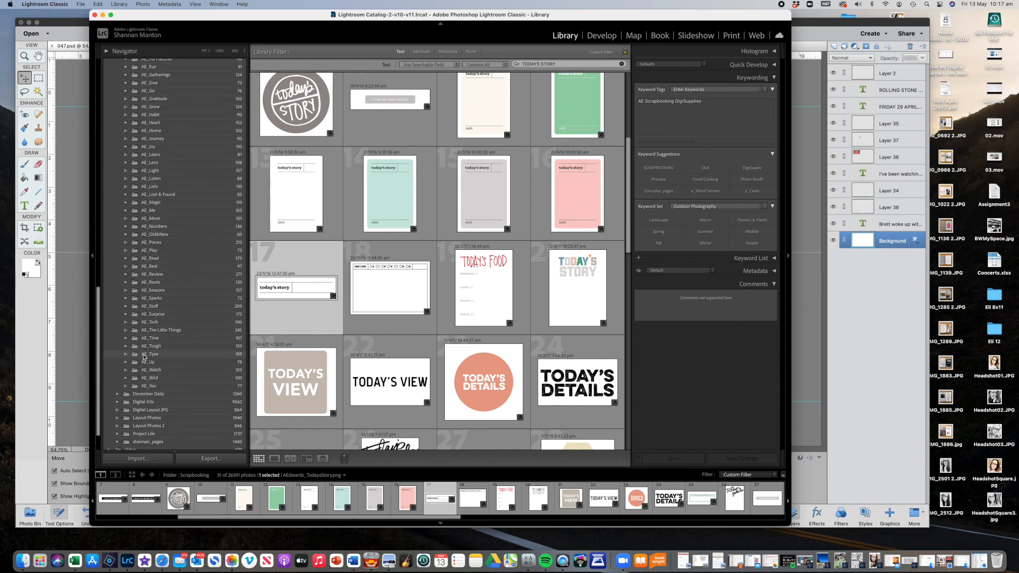
pyautogui.scroll(2, 144, 355)
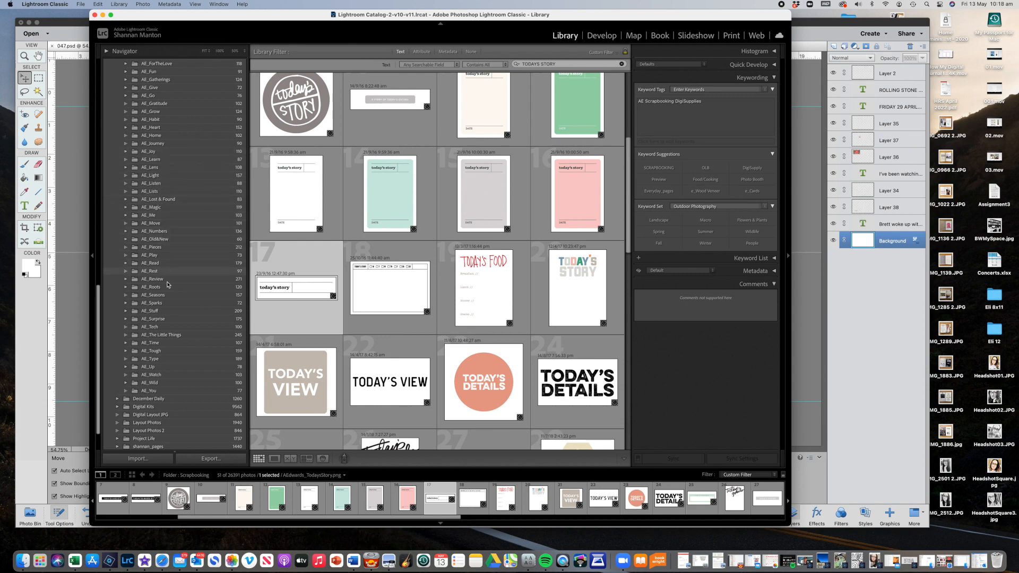
pyautogui.click(159, 351)
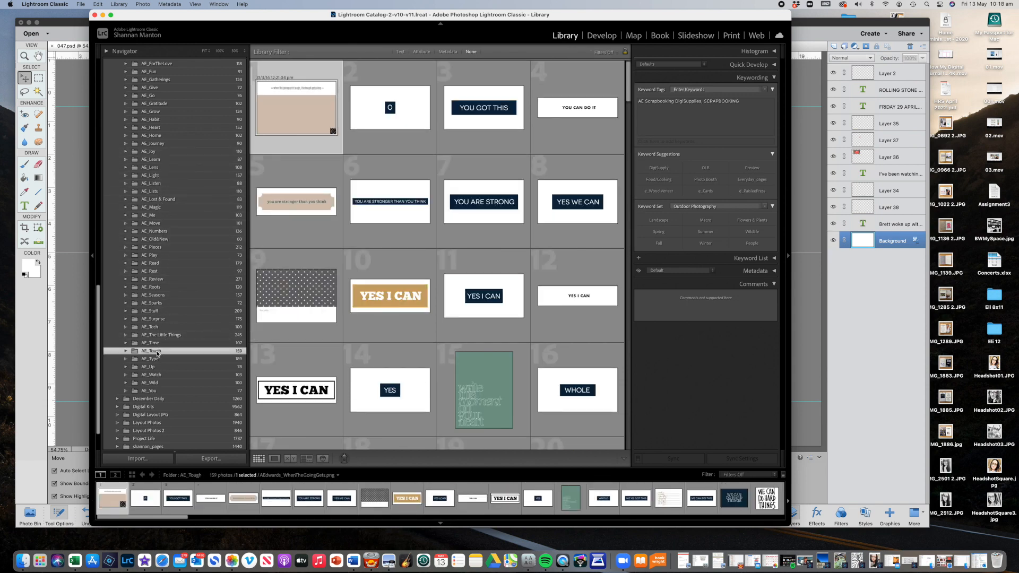
# Step: Browse the AE_Tough graphics and open AEdwards_Sigh.png in Photoshop Elements
pyautogui.scroll(-8, 445, 202)
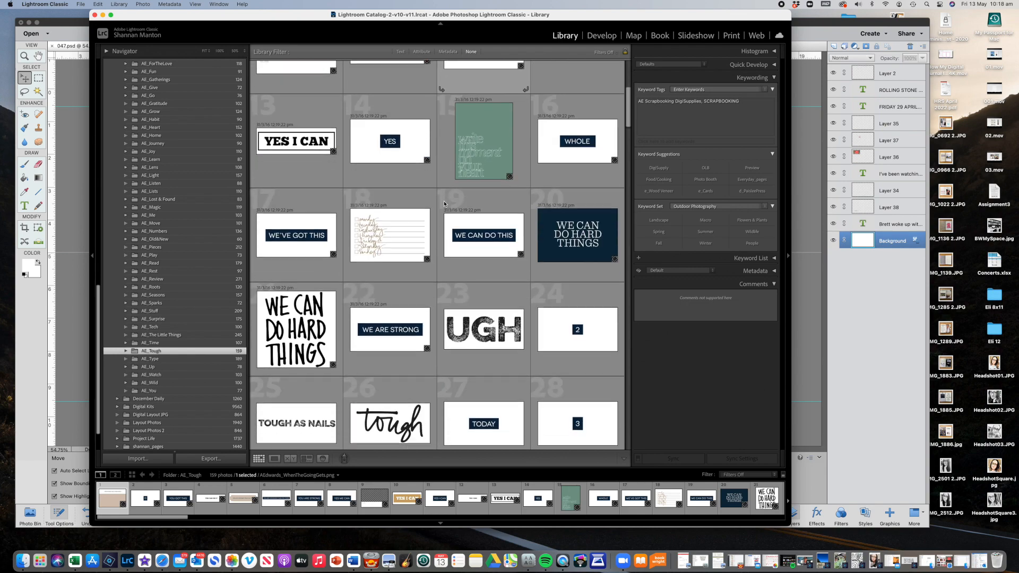
pyautogui.scroll(-2, 444, 202)
pyautogui.scroll(2, 445, 201)
pyautogui.scroll(-4, 444, 202)
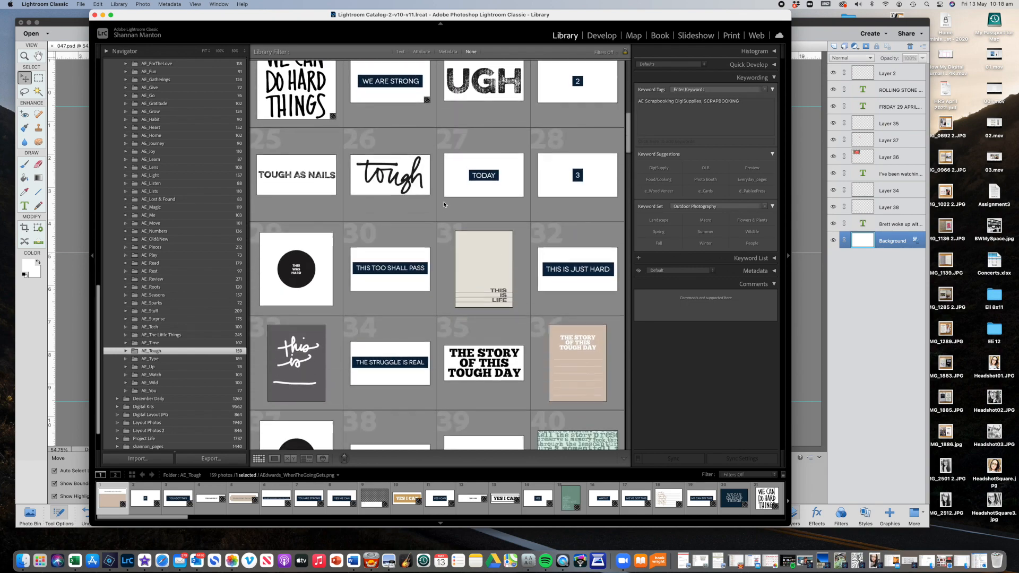
pyautogui.scroll(-10, 445, 205)
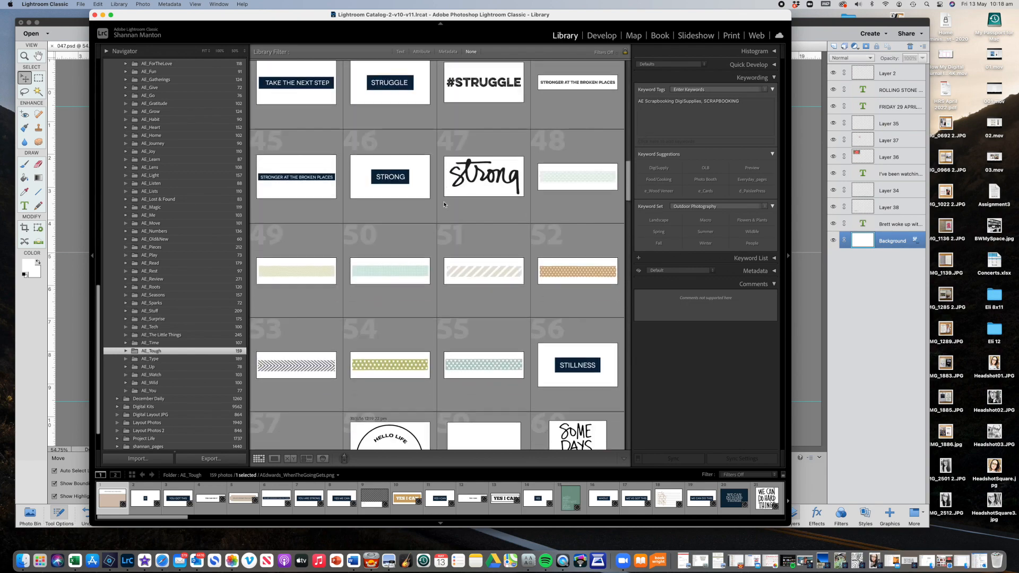
pyautogui.scroll(-8, 445, 204)
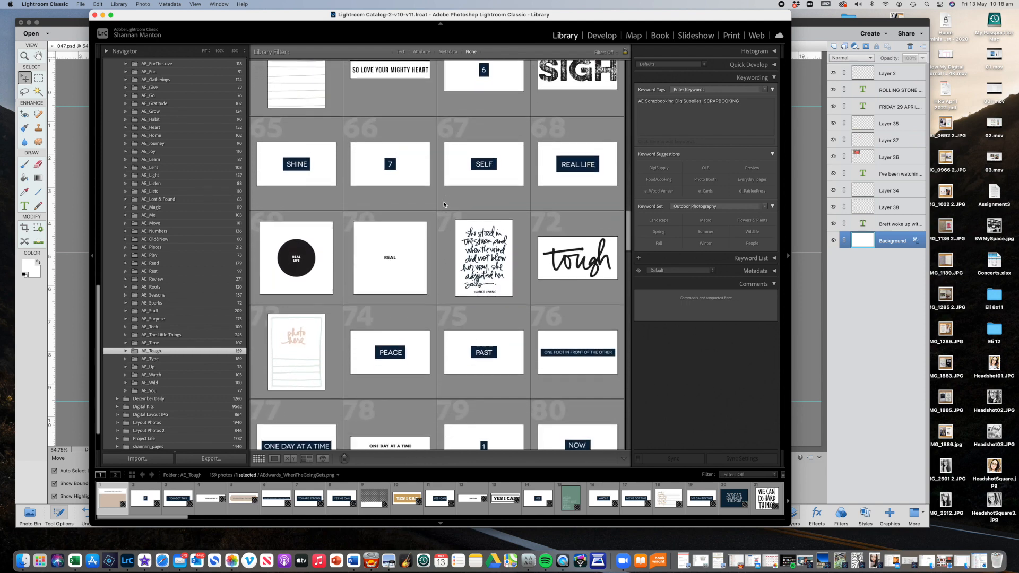
pyautogui.moveTo(581, 122); pyautogui.dragTo(115, 545)
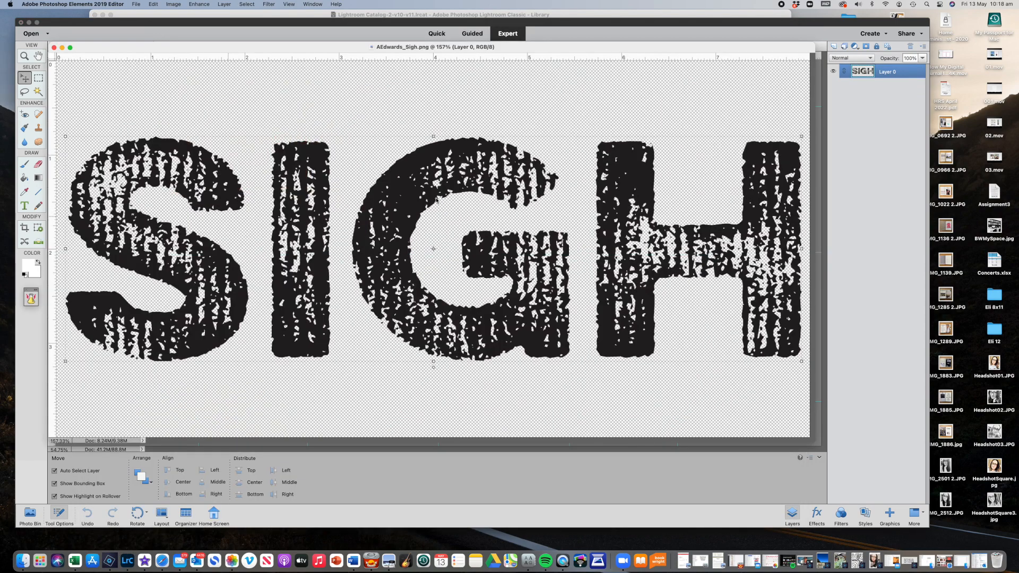
# Step: Copy the SIGH word art into 047.psd and position it directly above the "today's story" strip
pyautogui.moveTo(466, 47); pyautogui.dragTo(434, 329)
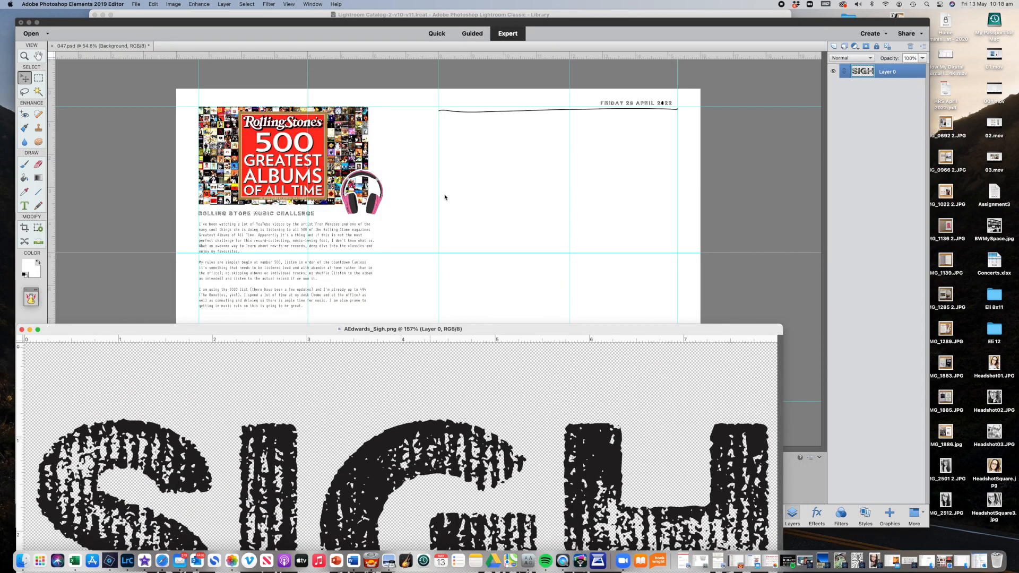
pyautogui.click(445, 197)
pyautogui.press('super+v')
pyautogui.moveTo(542, 195); pyautogui.dragTo(345, 340)
pyautogui.press('Return')
pyautogui.click(336, 377)
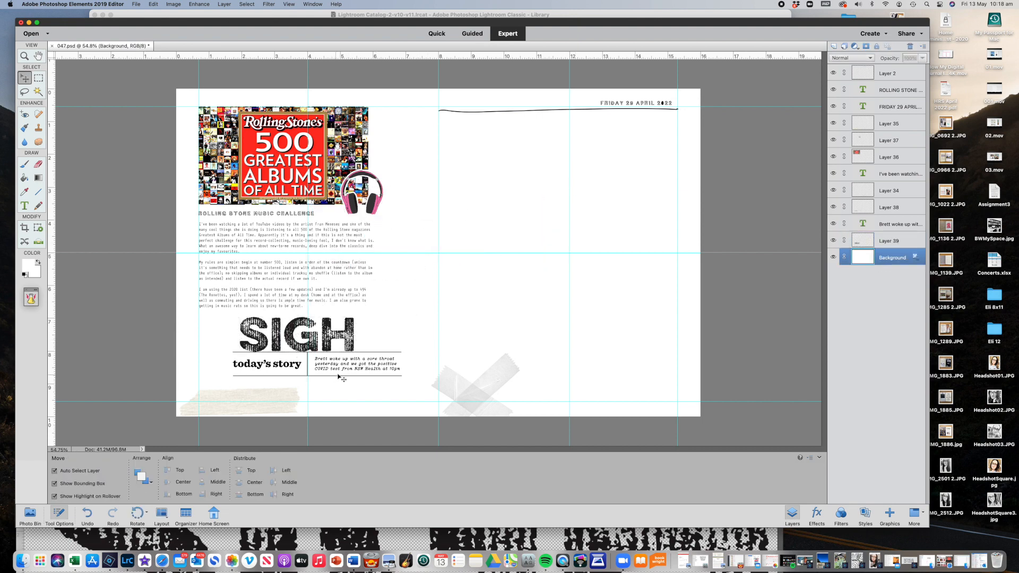
# Step: Shrink the "today's story" strip to about 4.95 by 0.71 in so its left end lines up with SIGH
pyautogui.click(335, 372)
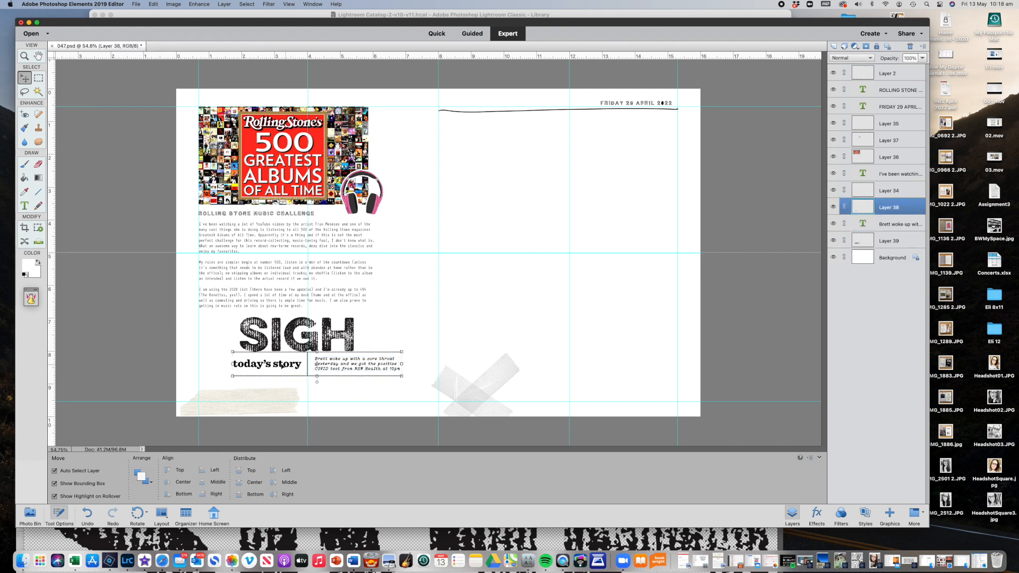
pyautogui.moveTo(232, 352); pyautogui.dragTo(240, 354)
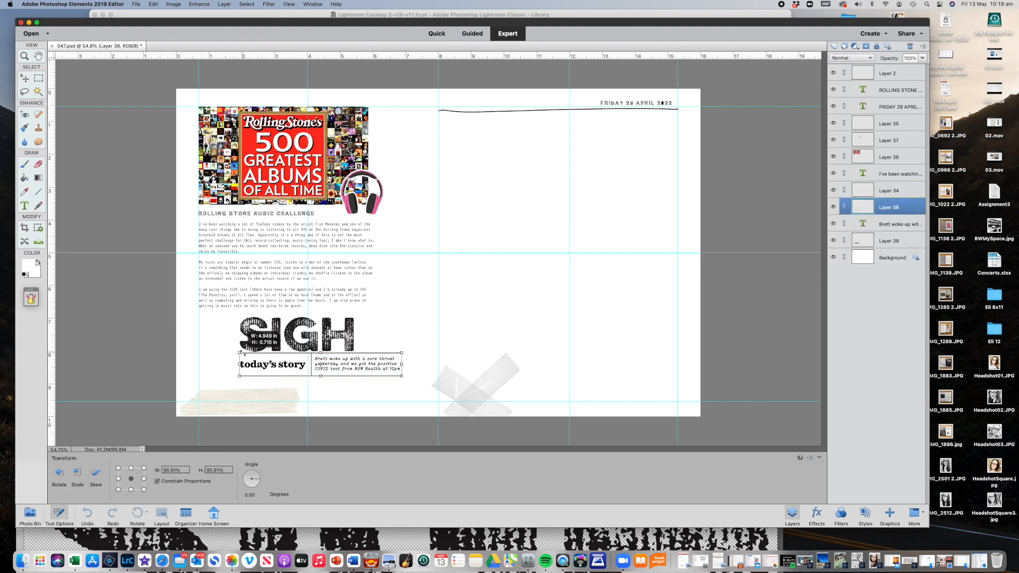
pyautogui.press('Return')
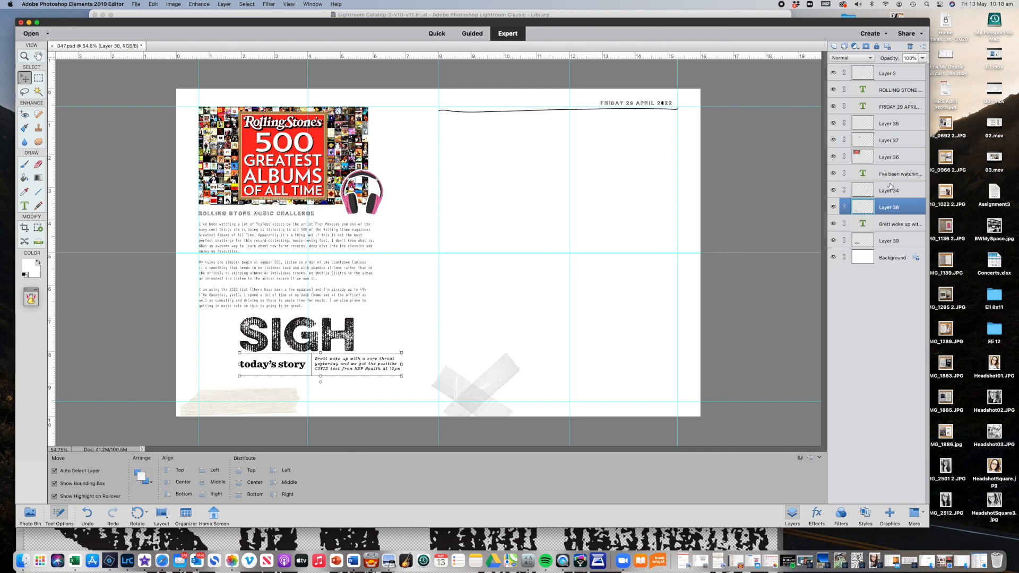
# Step: Link the strip layer with its story text layer and move the strip, its text and SIGH slightly down and left
pyautogui.click(882, 223)
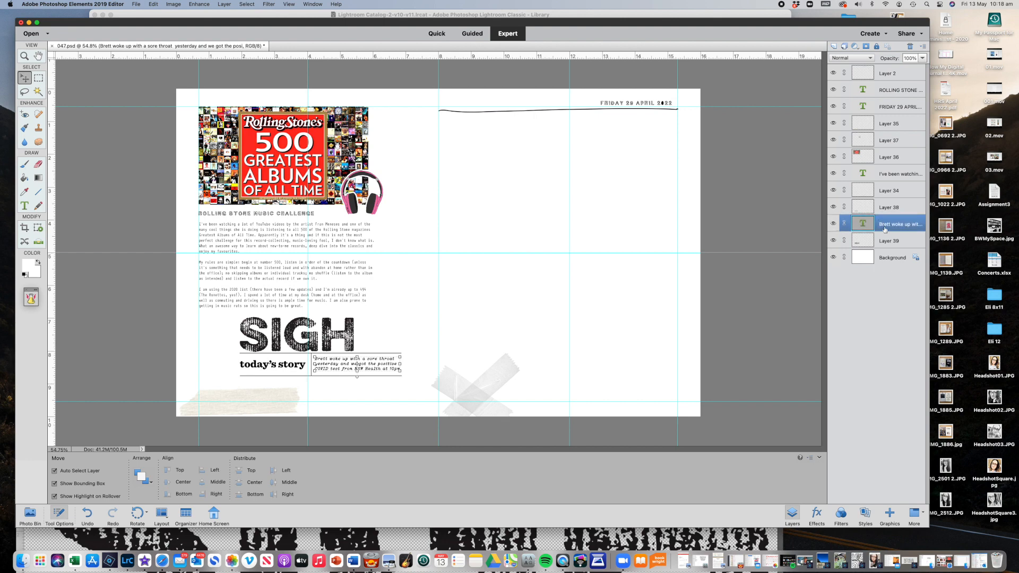
pyautogui.keyDown('shift'); pyautogui.click(885, 208); pyautogui.keyUp('shift')
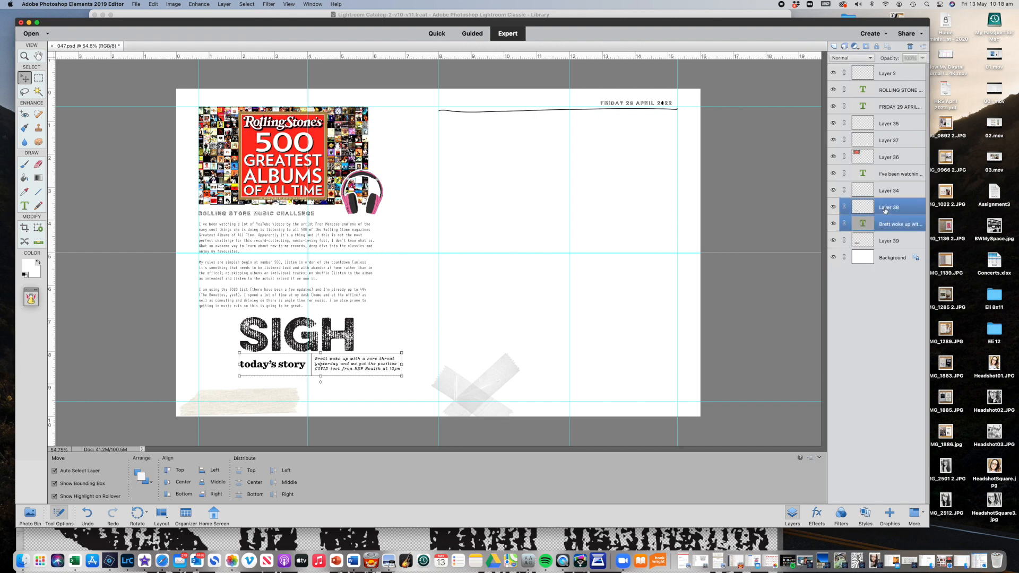
pyautogui.click(844, 208)
pyautogui.moveTo(301, 366)
pyautogui.mouseDown()
pyautogui.moveTo(299, 379)
pyautogui.moveTo(315, 357)
pyautogui.mouseUp()
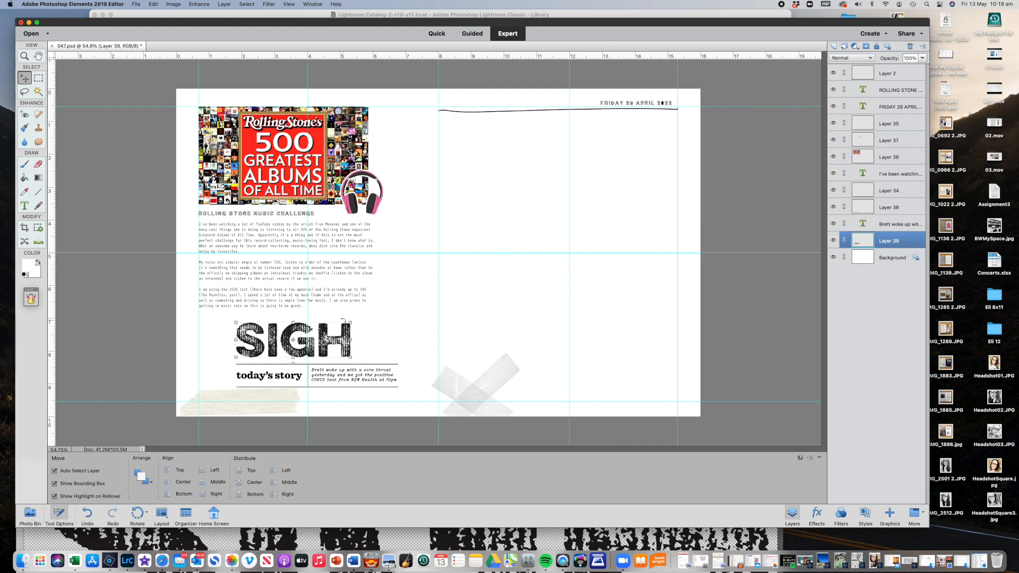
# Step: Enlarge SIGH to nearly the strip's width, lower the linked strip slightly, and seat the word just above it, clear of the journaling
pyautogui.moveTo(350, 321); pyautogui.dragTo(405, 318)
pyautogui.click(376, 365)
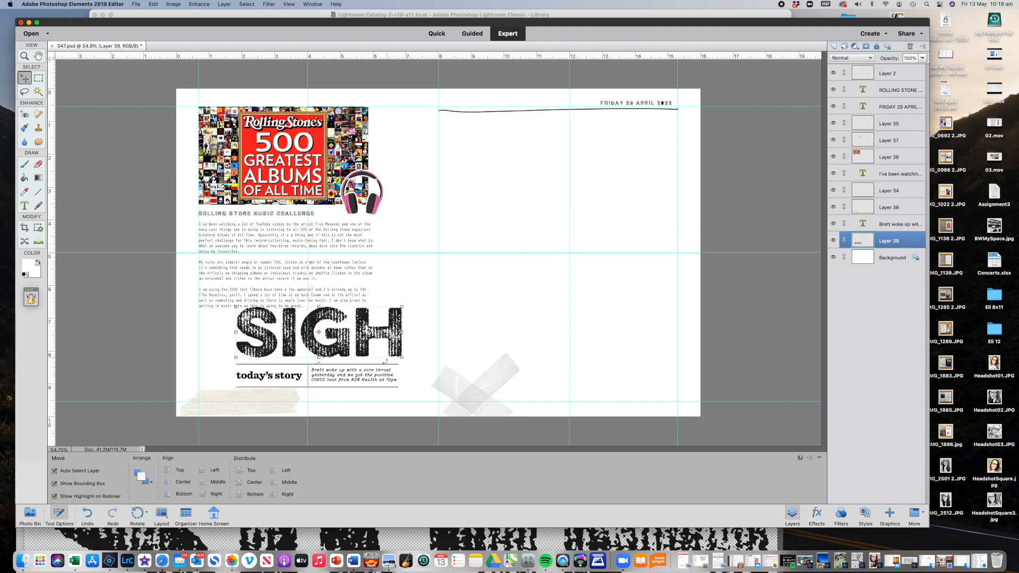
pyautogui.click(378, 367)
pyautogui.click(303, 381)
pyautogui.moveTo(299, 380); pyautogui.dragTo(299, 387)
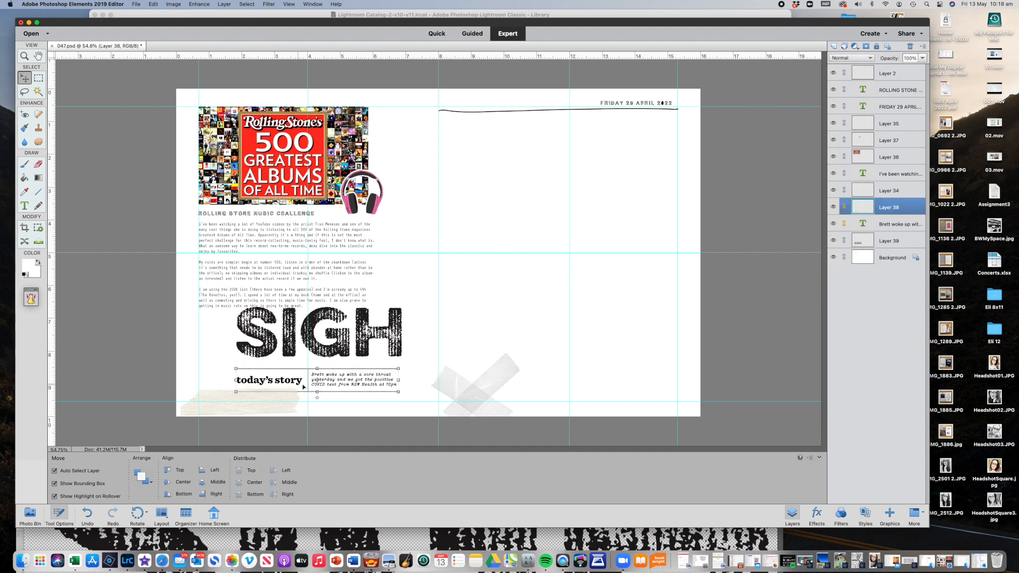
pyautogui.moveTo(340, 351); pyautogui.dragTo(339, 359)
pyautogui.moveTo(402, 365); pyautogui.dragTo(390, 360)
pyautogui.press('Return')
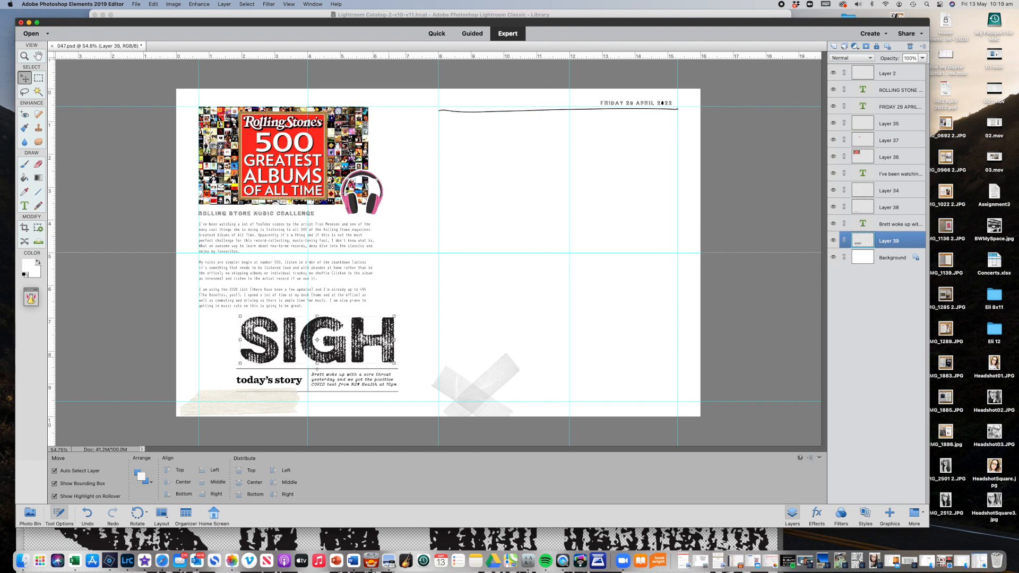
# Step: Move the beige tape up under the "Rolling Stone Music Challenge" heading and place its layer directly above the Background
pyautogui.click(423, 279)
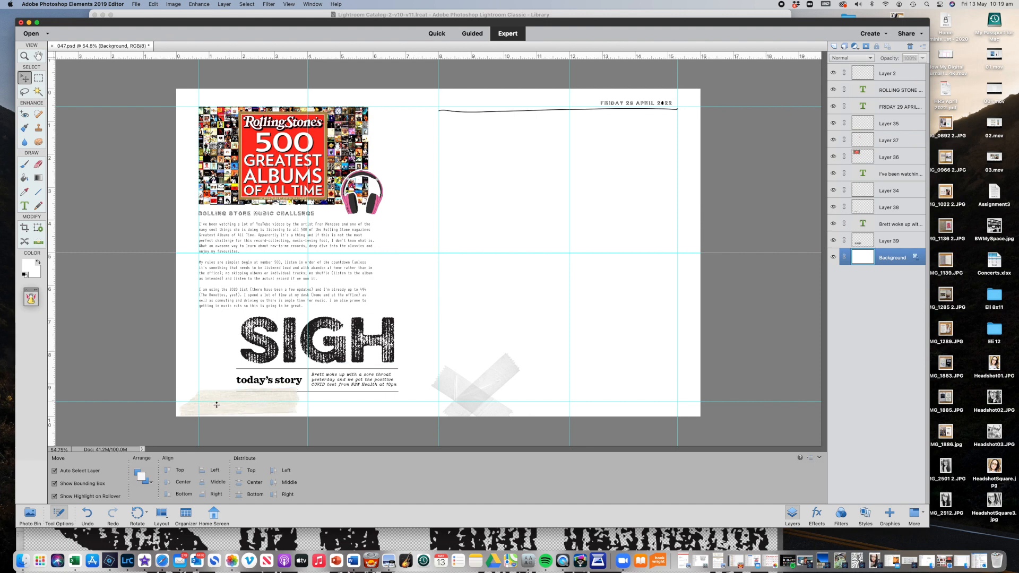
pyautogui.moveTo(217, 404); pyautogui.dragTo(211, 222)
pyautogui.moveTo(307, 229); pyautogui.dragTo(284, 221)
pyautogui.doubleClick(288, 226)
pyautogui.moveTo(887, 126); pyautogui.dragTo(880, 245)
pyautogui.moveTo(312, 214); pyautogui.dragTo(312, 217)
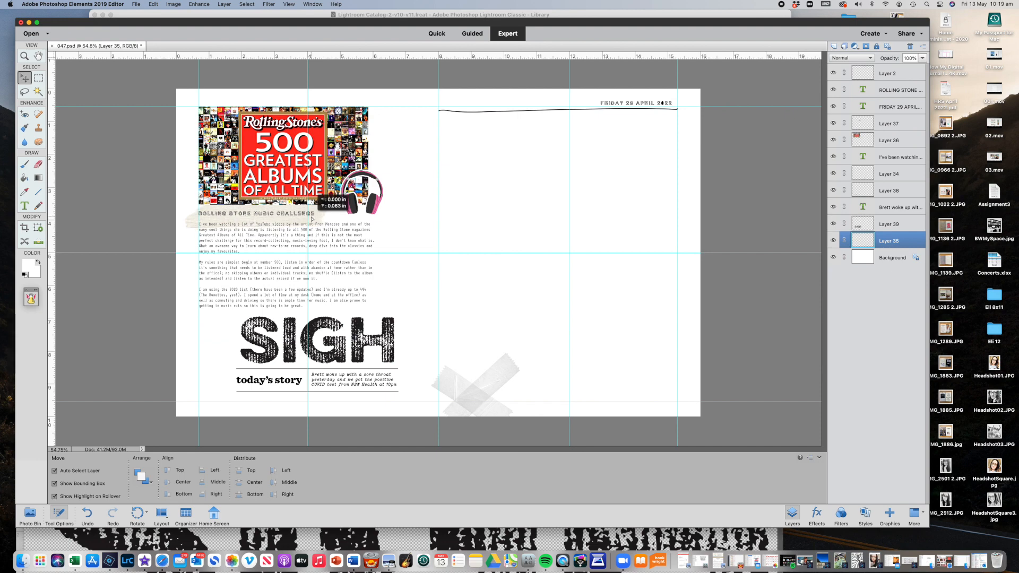
pyautogui.click(443, 225)
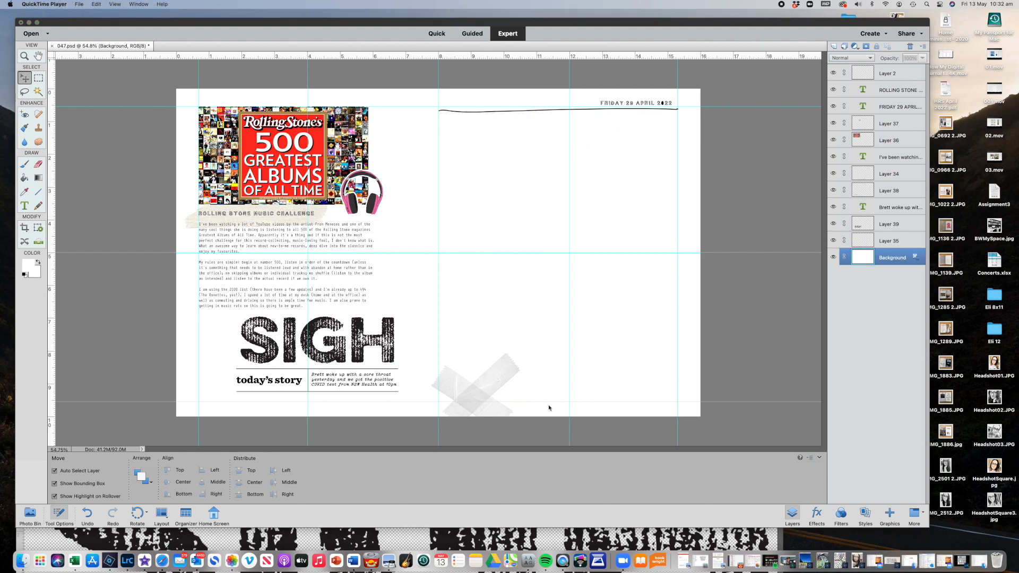
# Step: Add the agave photo IMG_5128 2.JPG from the open files, scale it down and place it on the right page above the grey tape
pyautogui.click(29, 514)
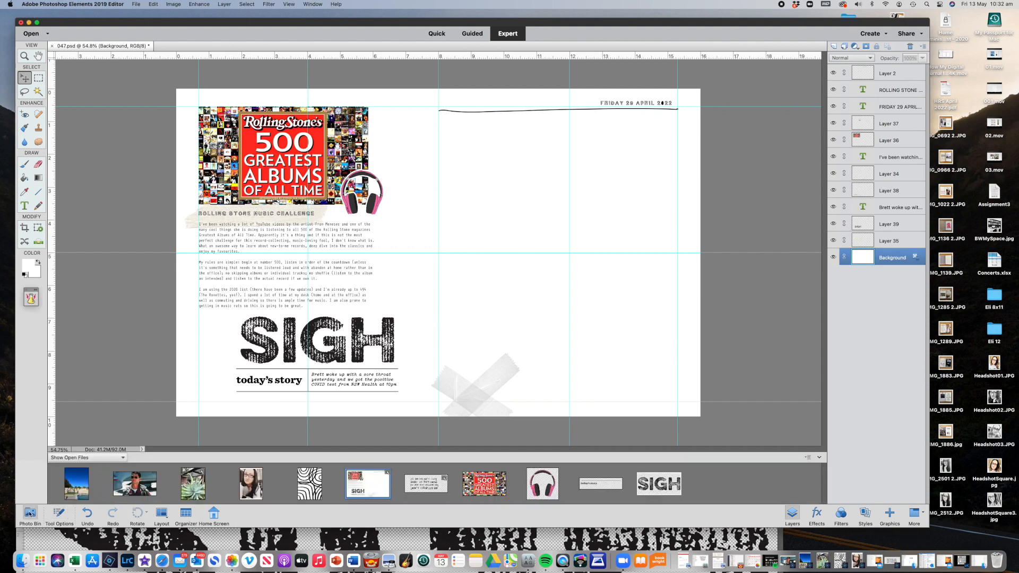
pyautogui.moveTo(195, 491); pyautogui.dragTo(601, 322)
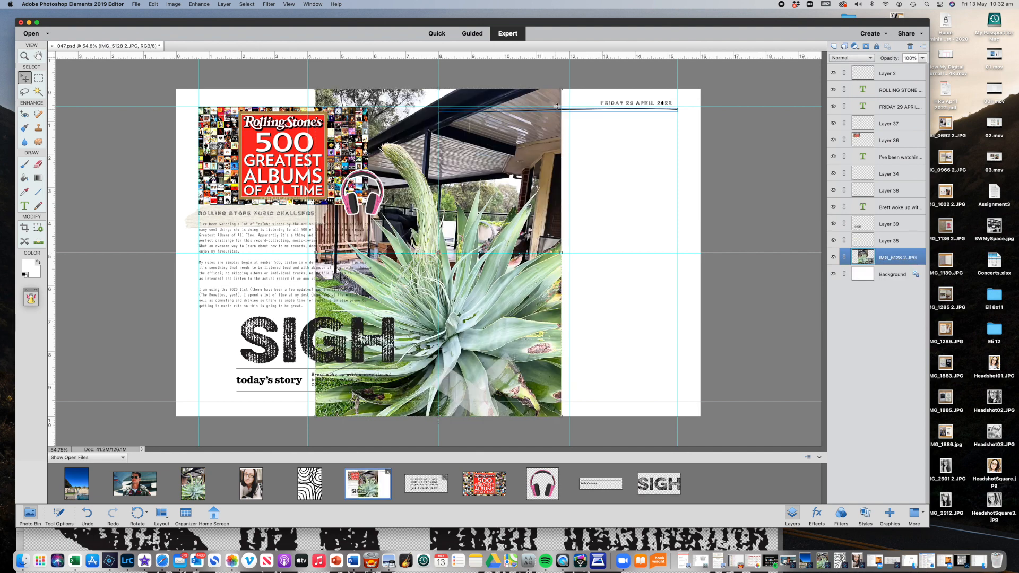
pyautogui.moveTo(561, 89); pyautogui.dragTo(444, 244)
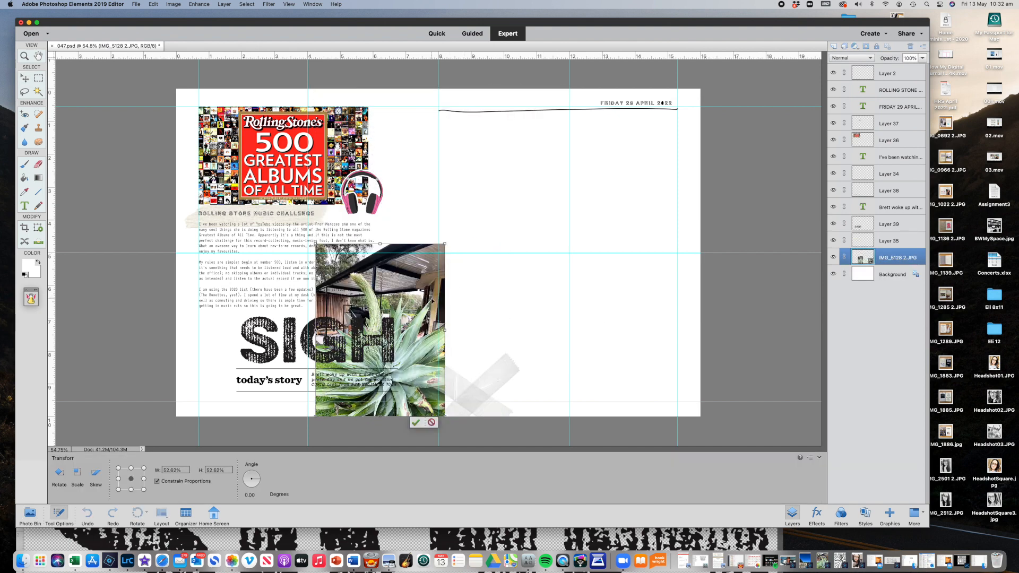
pyautogui.press('Return')
pyautogui.moveTo(422, 298); pyautogui.dragTo(565, 243)
pyautogui.moveTo(590, 189); pyautogui.dragTo(575, 210)
pyautogui.press('Return')
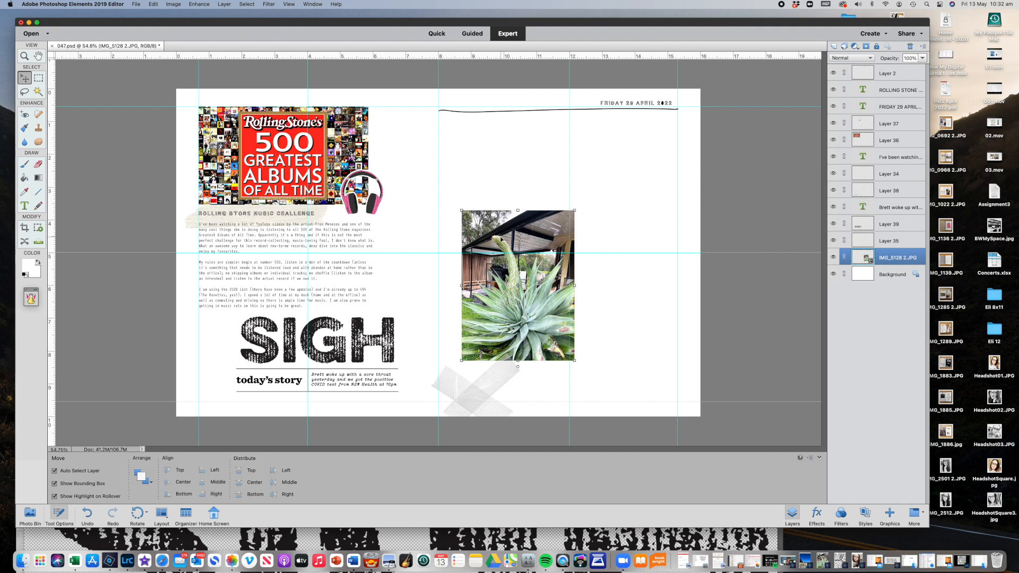
# Step: Fine-tune the agave photo's size and position so its right edge meets the 12 in guide and its lower-left corner overlaps the grey tape
pyautogui.moveTo(575, 210); pyautogui.dragTo(543, 250)
pyautogui.press('Return')
pyautogui.click(541, 300)
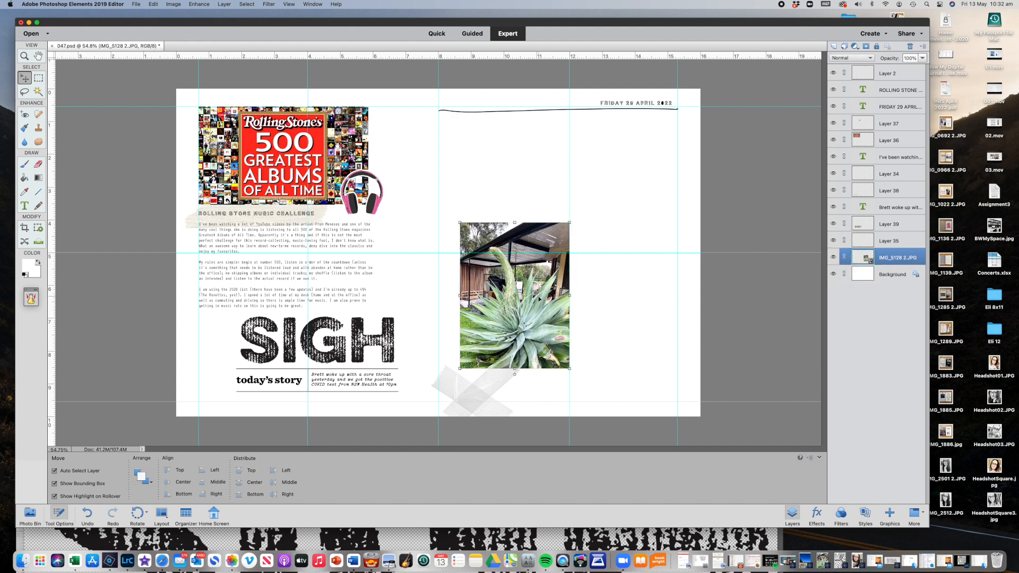
pyautogui.moveTo(540, 295); pyautogui.dragTo(538, 316)
pyautogui.moveTo(569, 245); pyautogui.dragTo(577, 232)
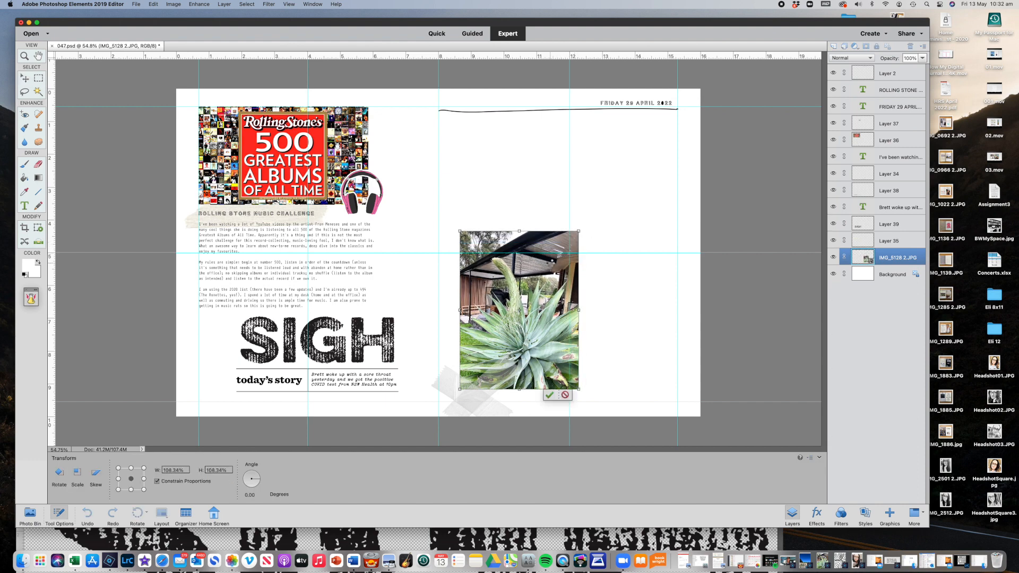
pyautogui.press('Return')
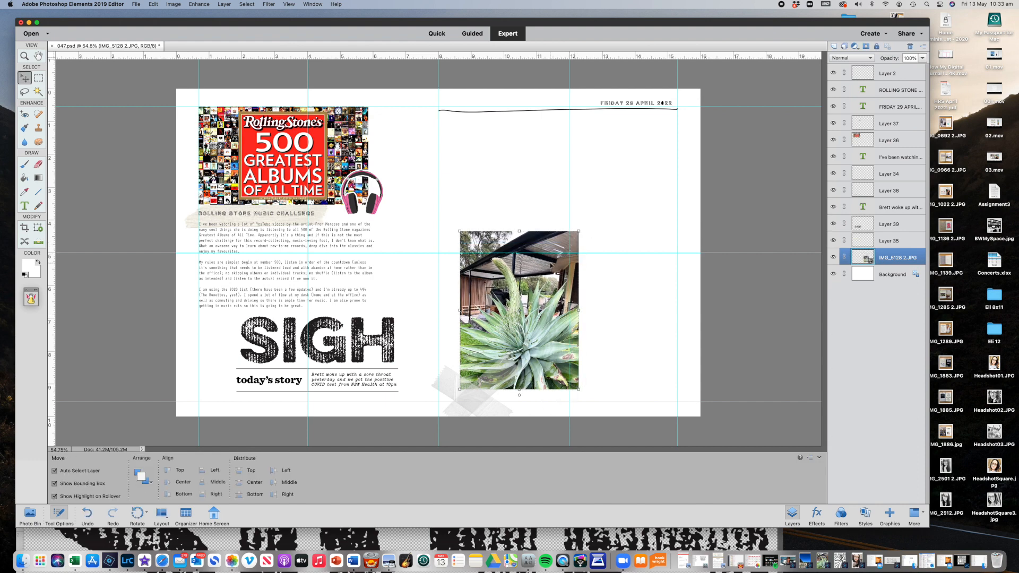
pyautogui.moveTo(579, 231); pyautogui.dragTo(566, 242)
pyautogui.press('Return')
pyautogui.hotkey('shift', 'Left')
pyautogui.hotkey('shift', 'Up')
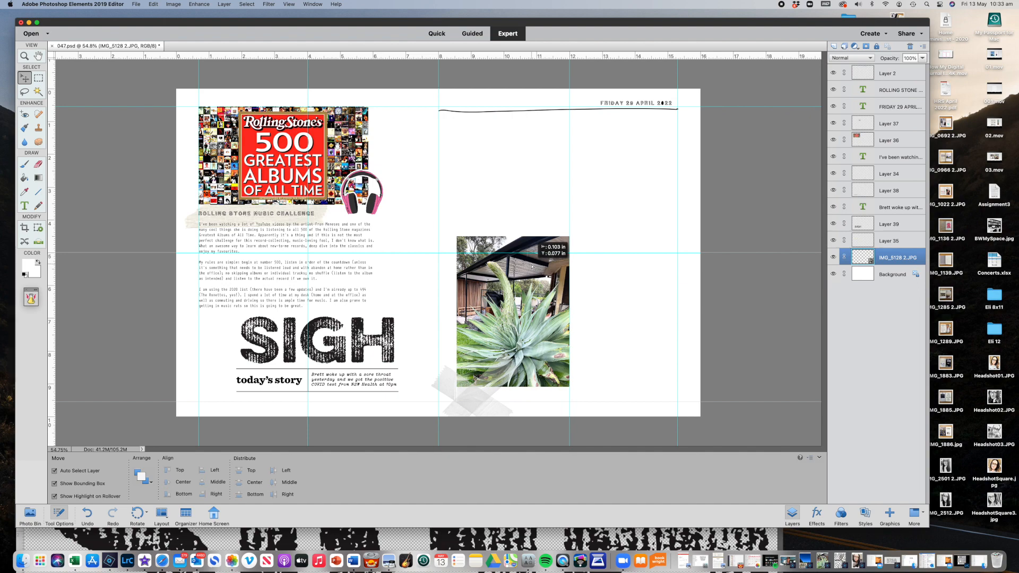
# Step: Switch to Lightroom Classic and open the Digital Sampler Mini Kits folder inside the shannan_pages scrapbooking folder
pyautogui.click(127, 560)
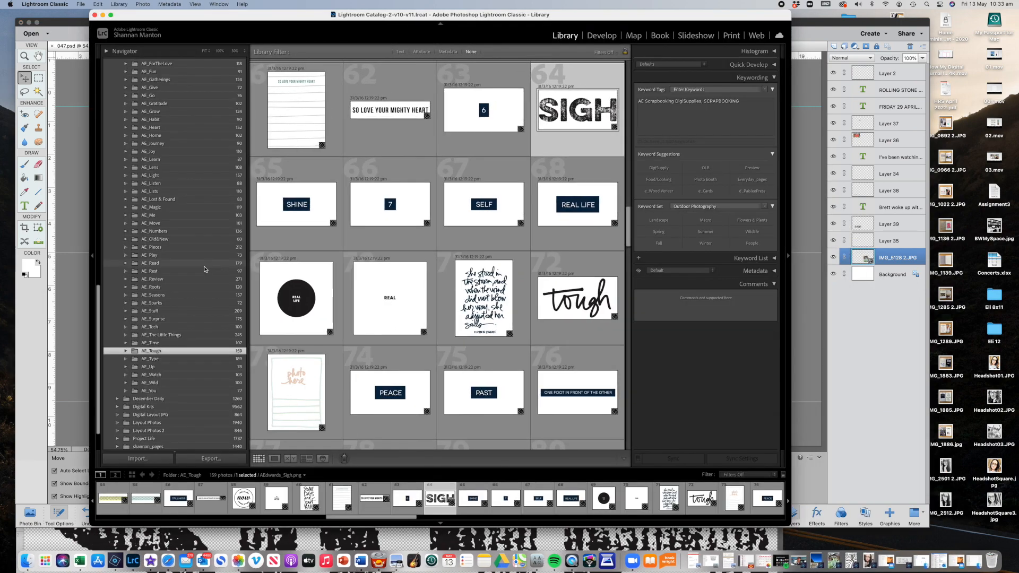
pyautogui.scroll(10, 205, 269)
pyautogui.scroll(3, 203, 271)
pyautogui.click(118, 174)
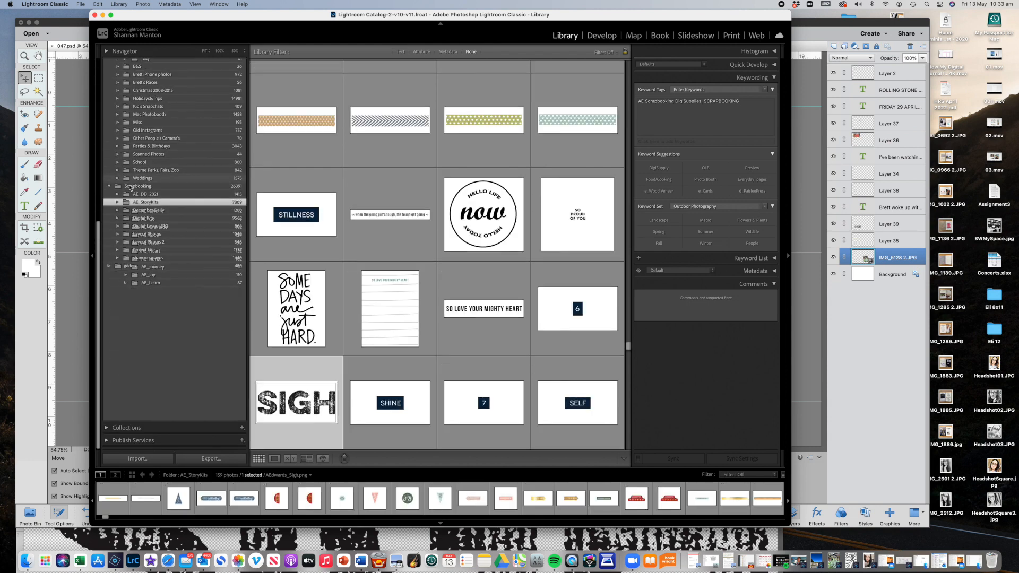
pyautogui.scroll(7, 121, 351)
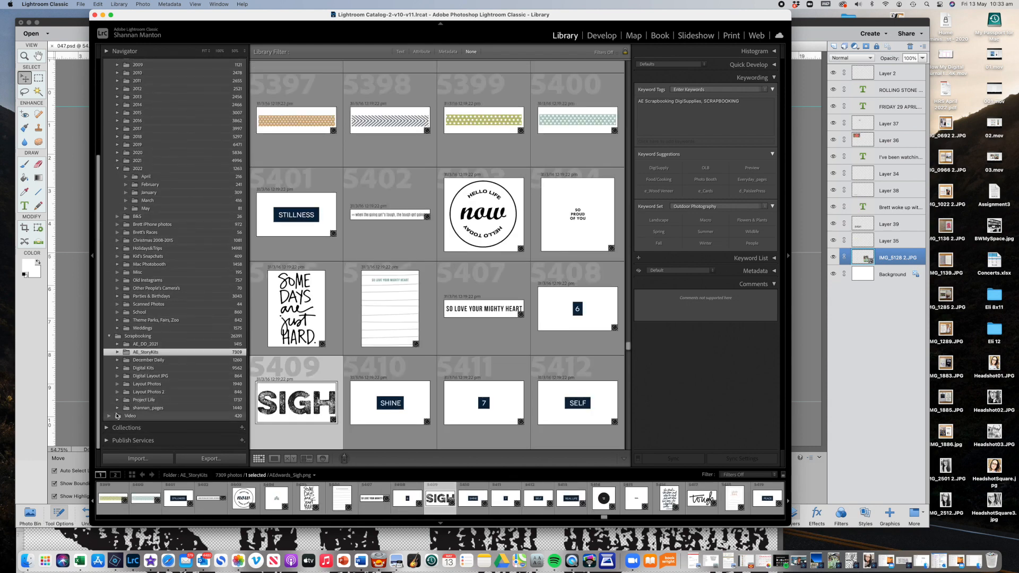
pyautogui.click(117, 408)
pyautogui.scroll(-8, 201, 388)
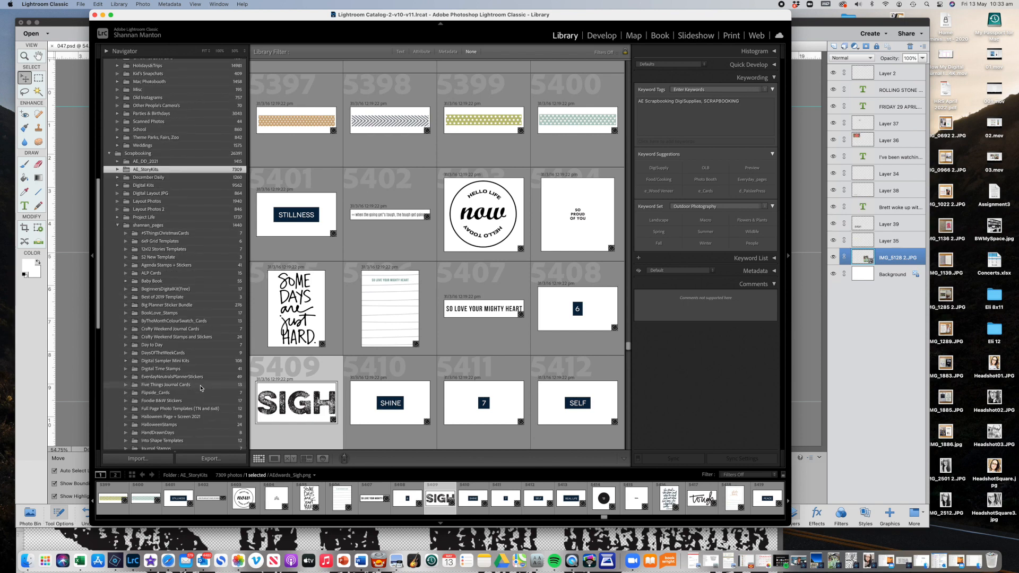
pyautogui.scroll(-5, 168, 260)
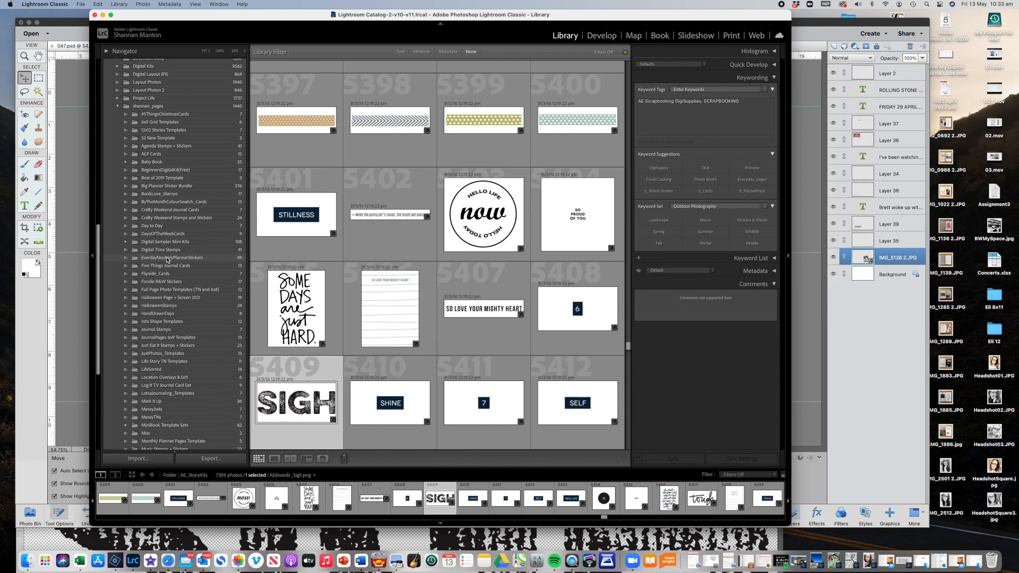
pyautogui.click(169, 243)
pyautogui.scroll(15, 375, 233)
pyautogui.scroll(3, 375, 233)
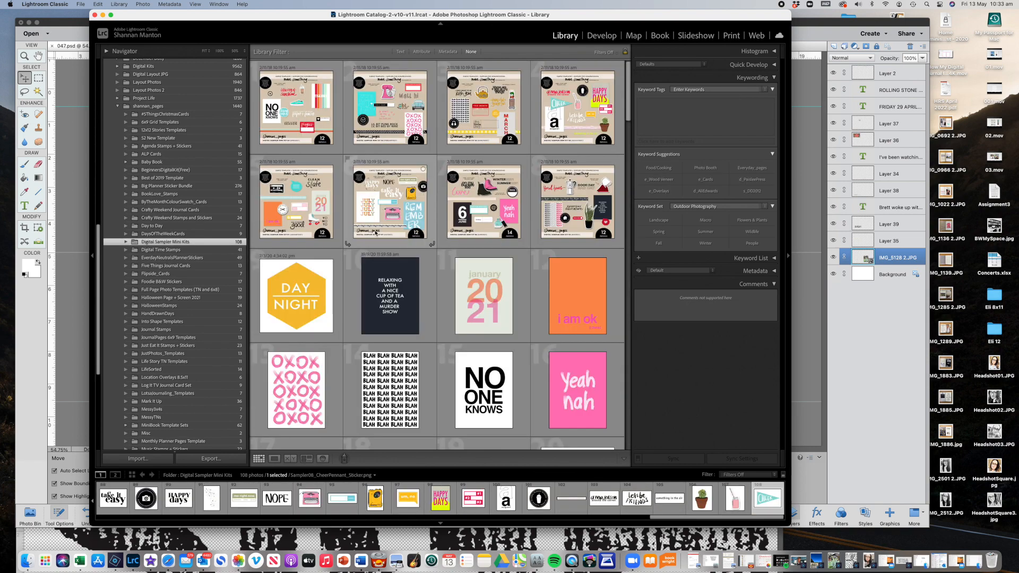
# Step: Preview the Digital Sampler Mini Kit 04 sheet and look through the mini kit thumbnails for a label suited to the agave photo
pyautogui.doubleClick(303, 122)
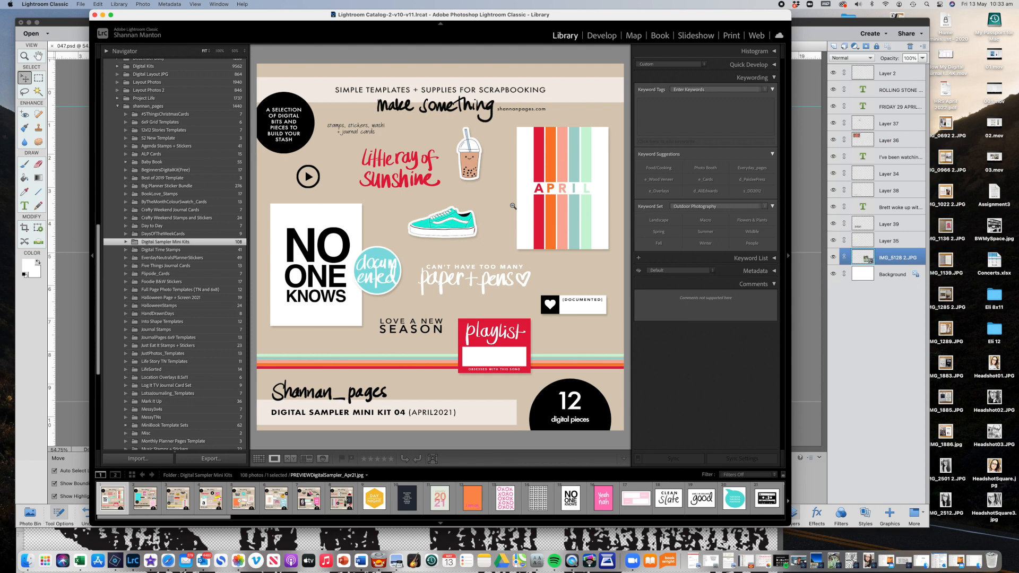
pyautogui.click(126, 242)
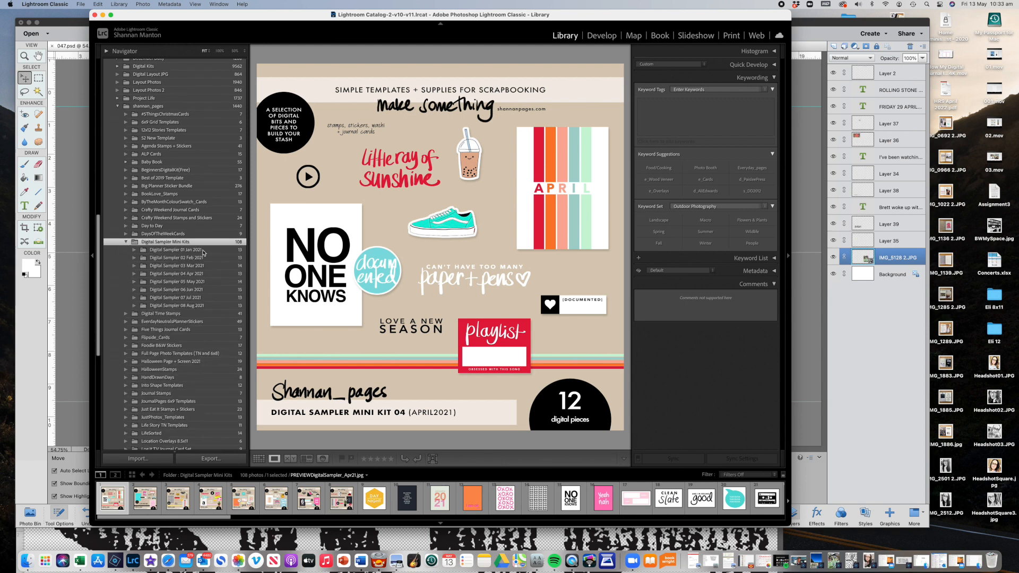
pyautogui.click(259, 459)
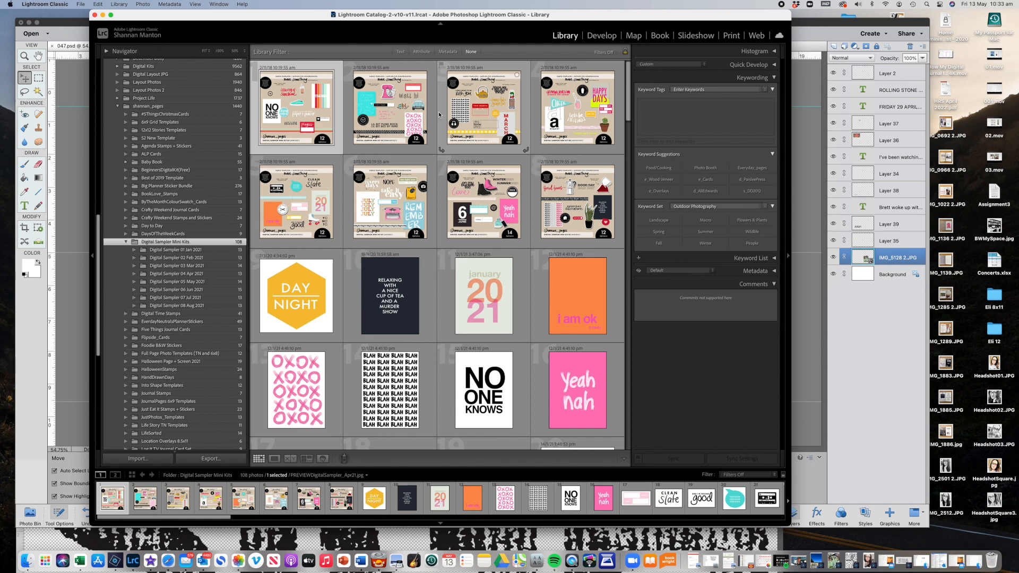
pyautogui.scroll(-15, 434, 182)
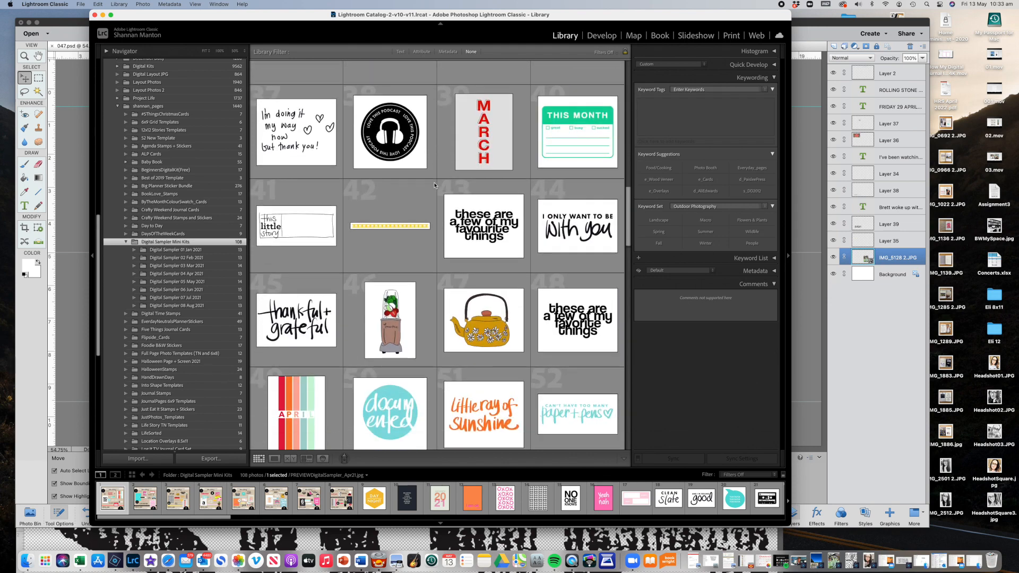
pyautogui.scroll(-20, 434, 184)
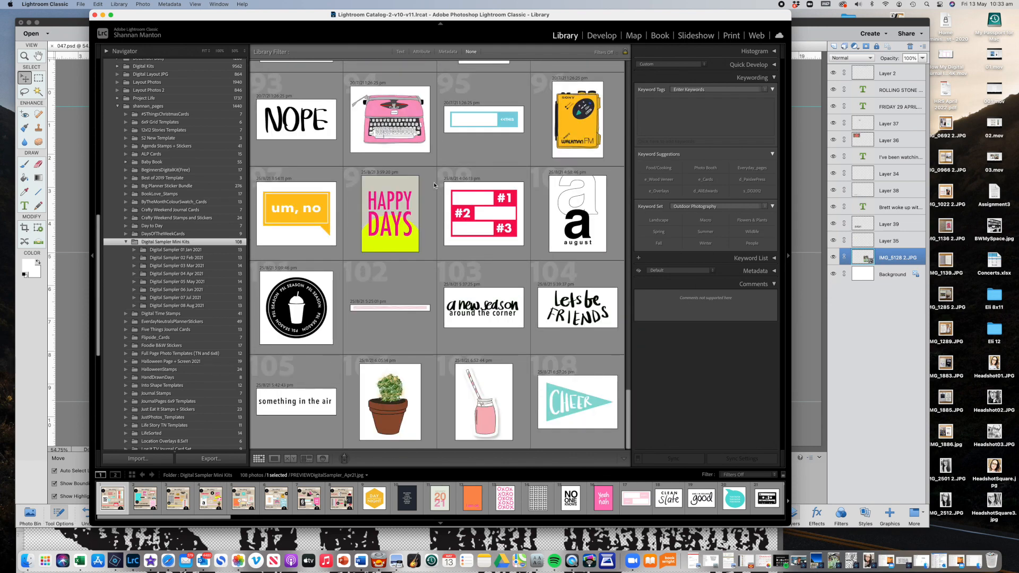
pyautogui.moveTo(434, 182)
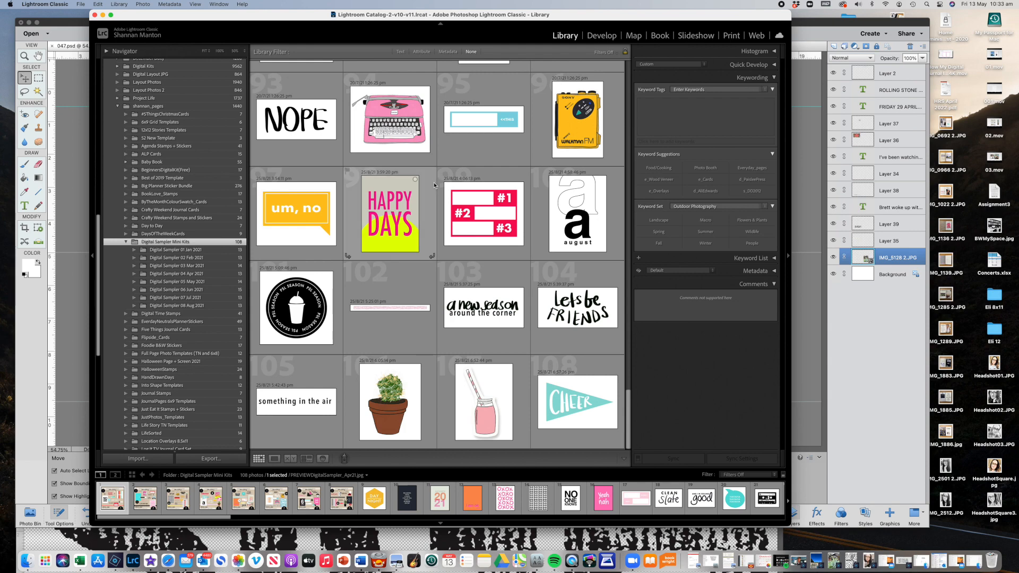
pyautogui.scroll(3, 430, 186)
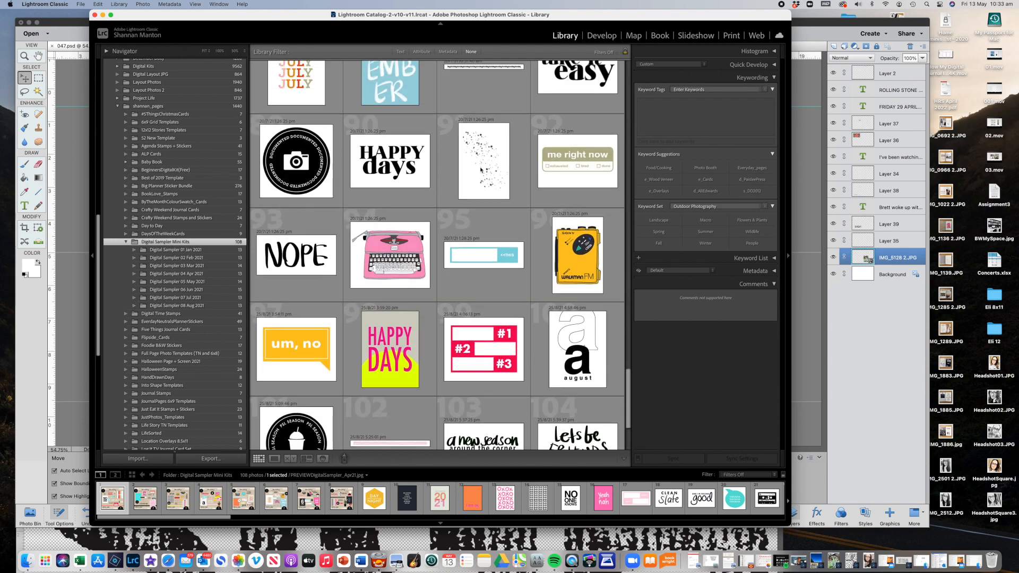
pyautogui.scroll(5, 481, 268)
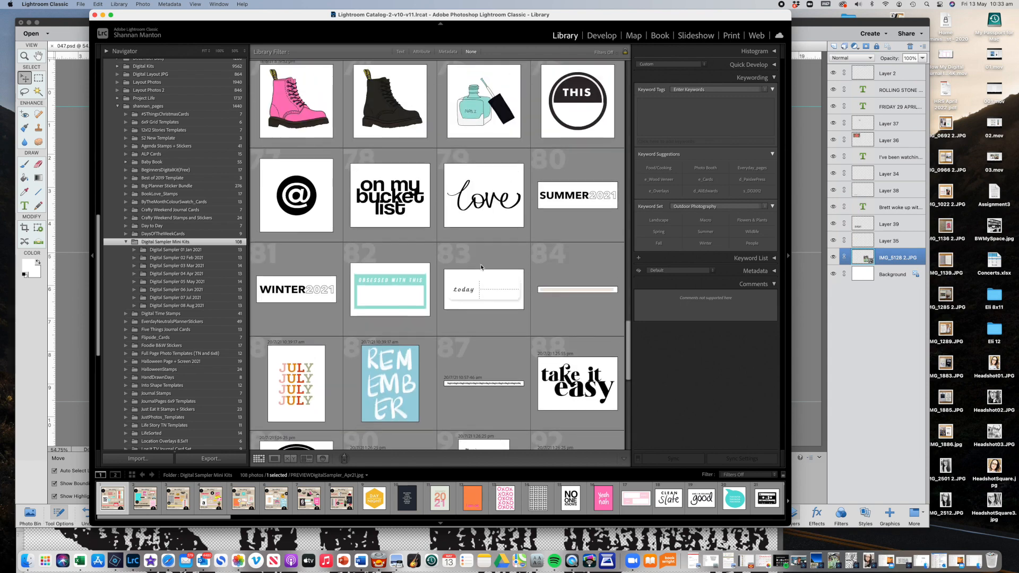
pyautogui.scroll(12, 382, 303)
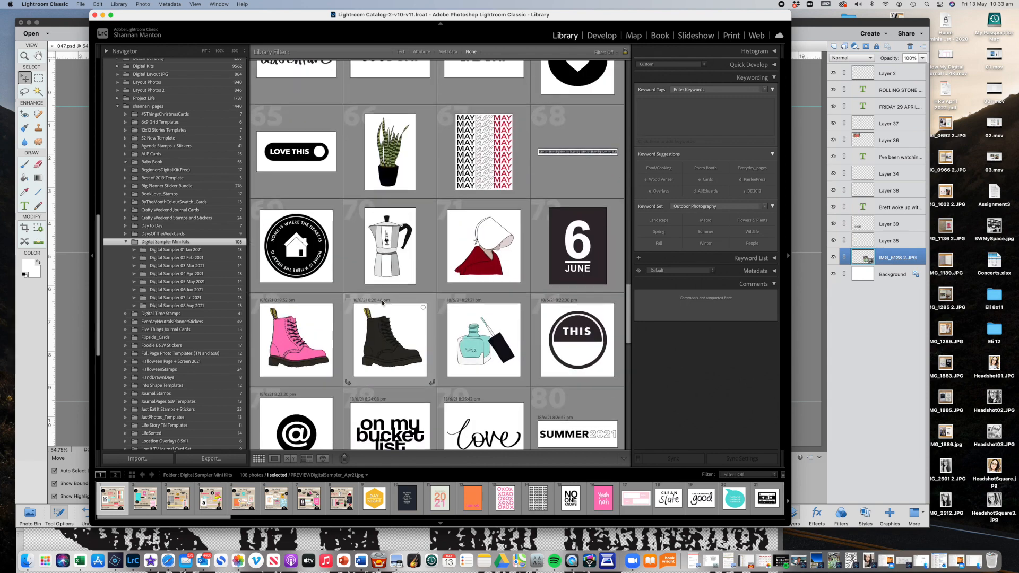
pyautogui.scroll(6, 382, 303)
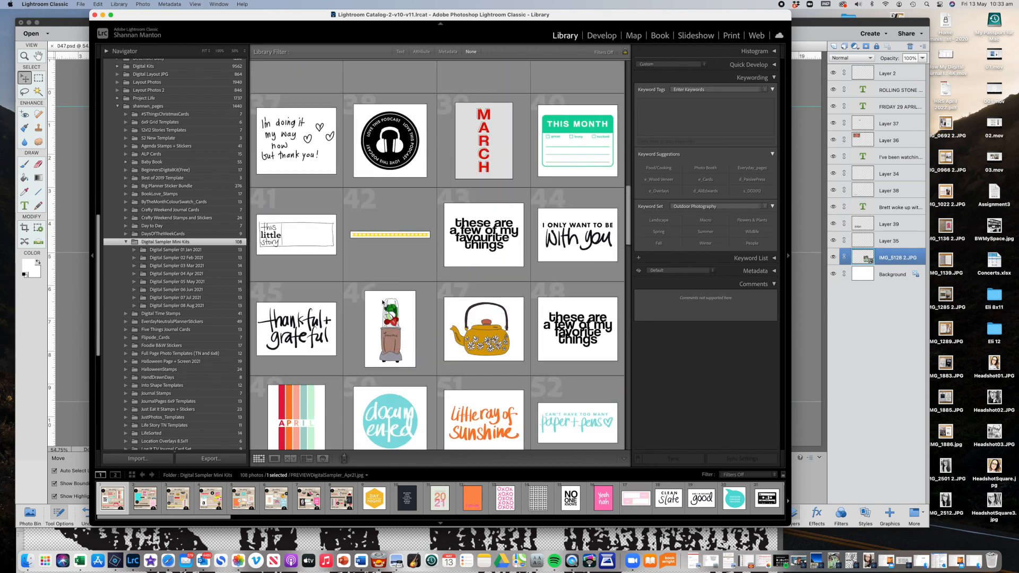
pyautogui.scroll(4, 382, 301)
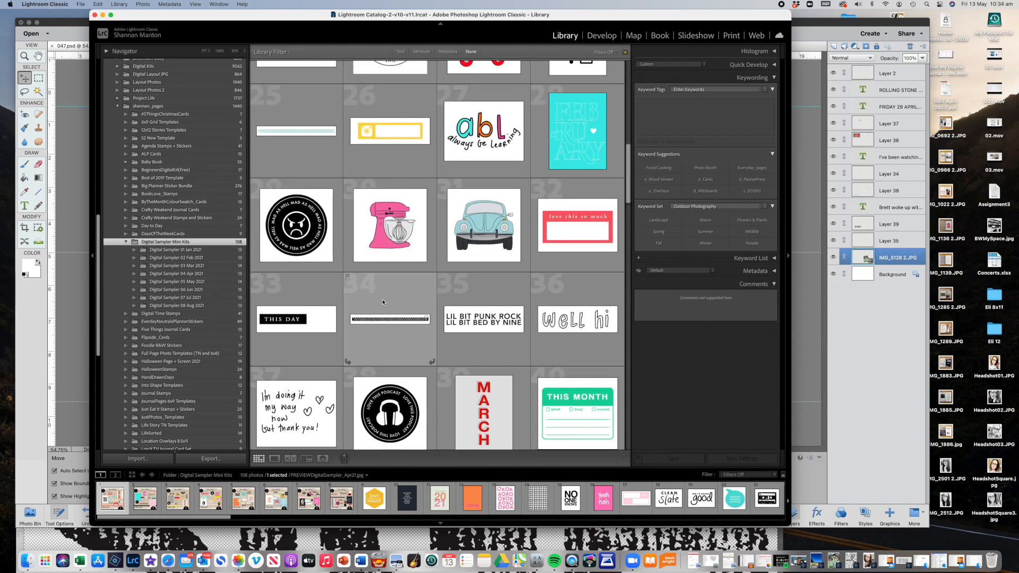
pyautogui.scroll(-3, 382, 298)
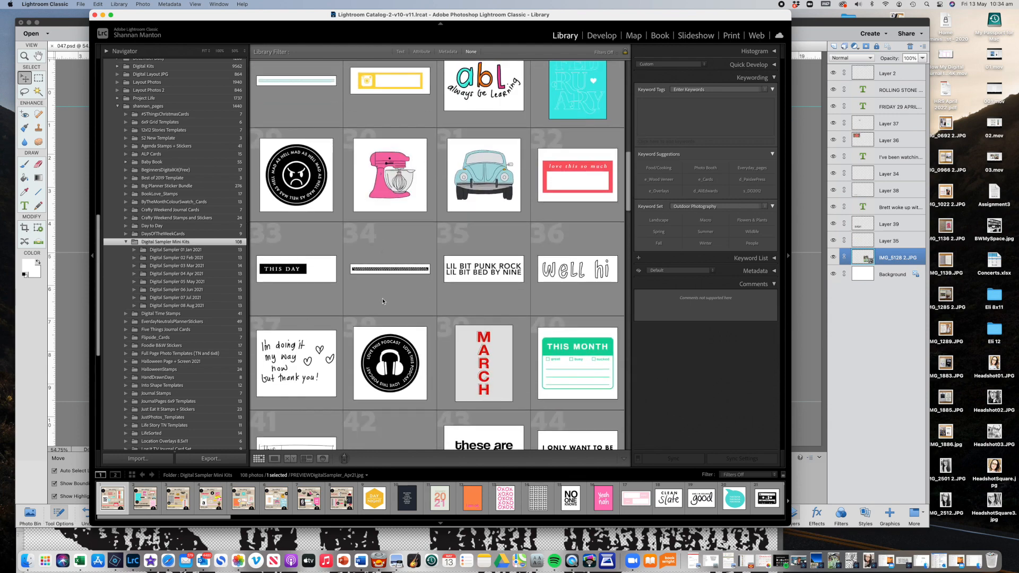
pyautogui.scroll(-1, 450, 220)
# Step: Bring the "love this so much" sticker into 047.psd in Photoshop Elements and place it over the agave photo's lower-right edge
pyautogui.click(549, 175)
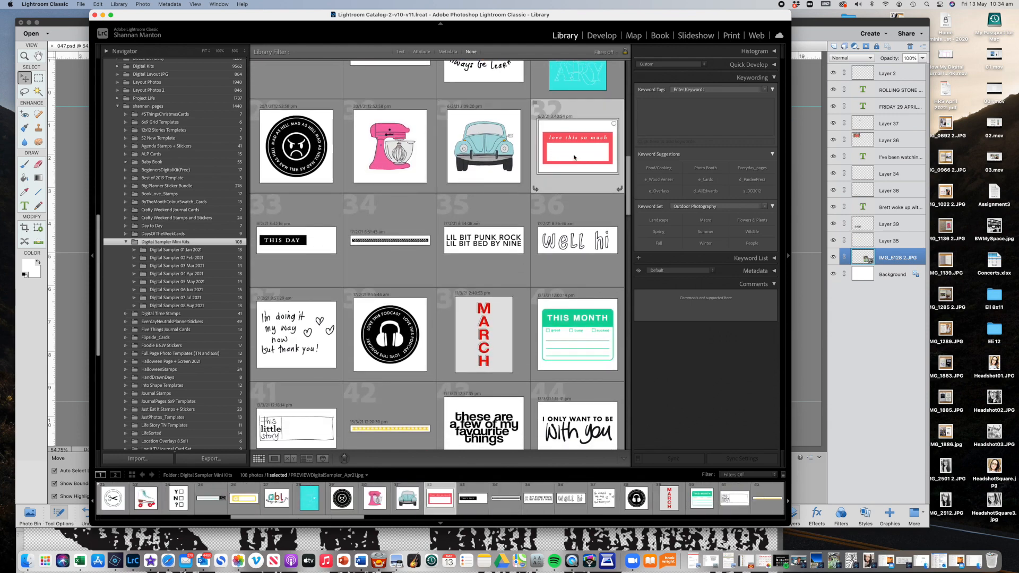
pyautogui.click(115, 561)
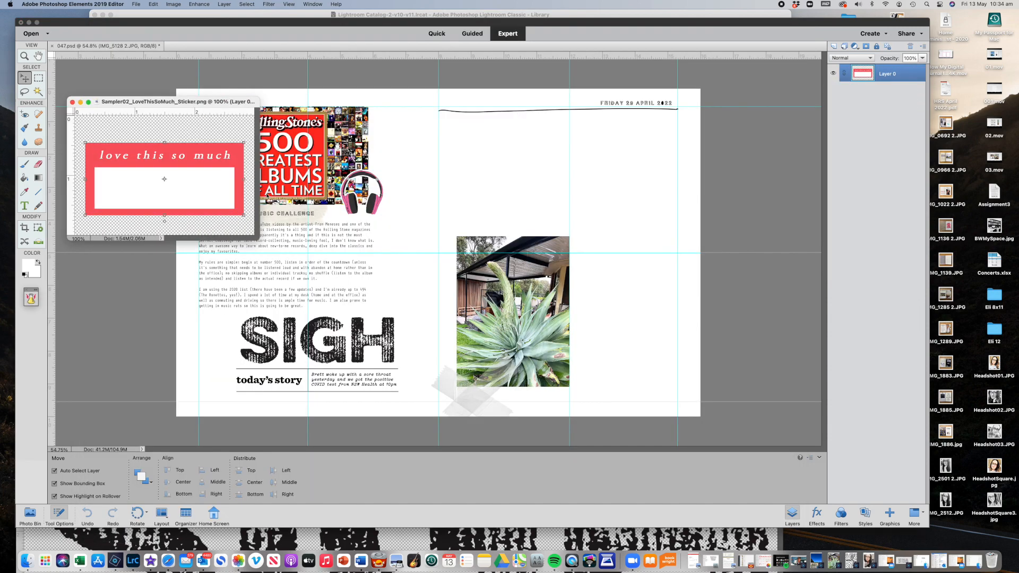
pyautogui.moveTo(200, 190); pyautogui.dragTo(588, 357)
pyautogui.press('Return')
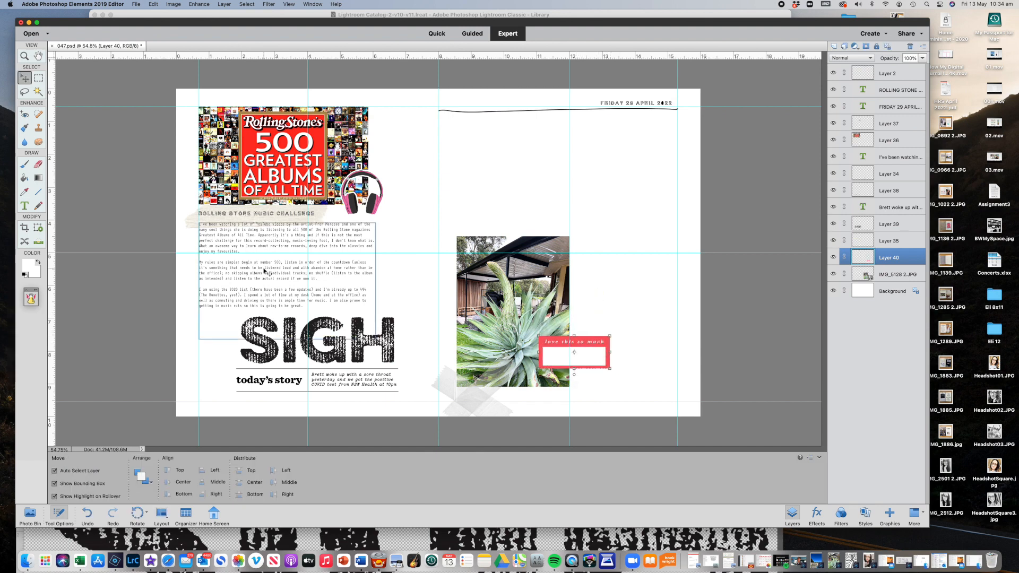
# Step: Sample the sticker's red and paint over its "love this so much" wording with the 40 px Pencil
pyautogui.click(26, 192)
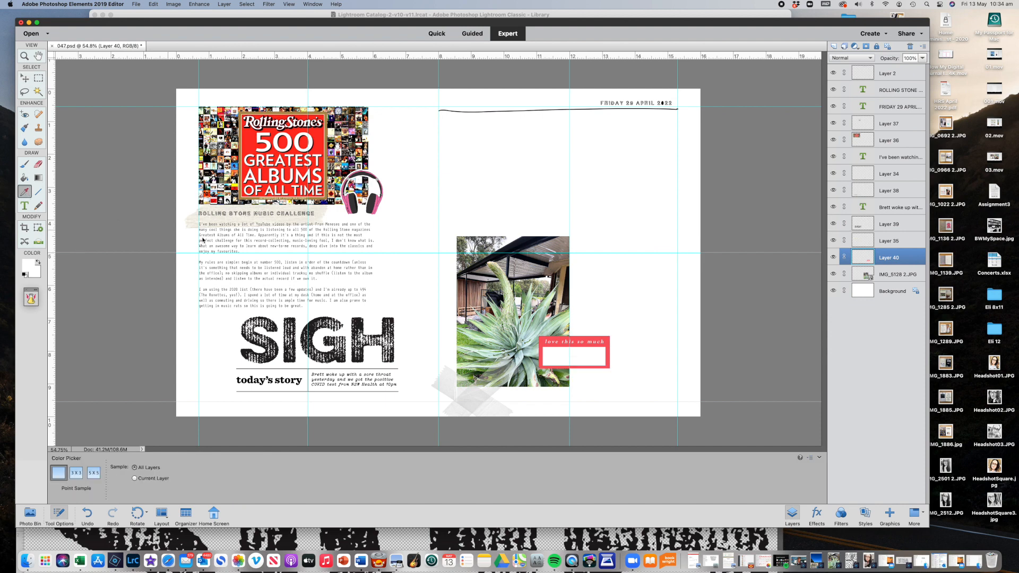
pyautogui.click(608, 340)
pyautogui.click(39, 207)
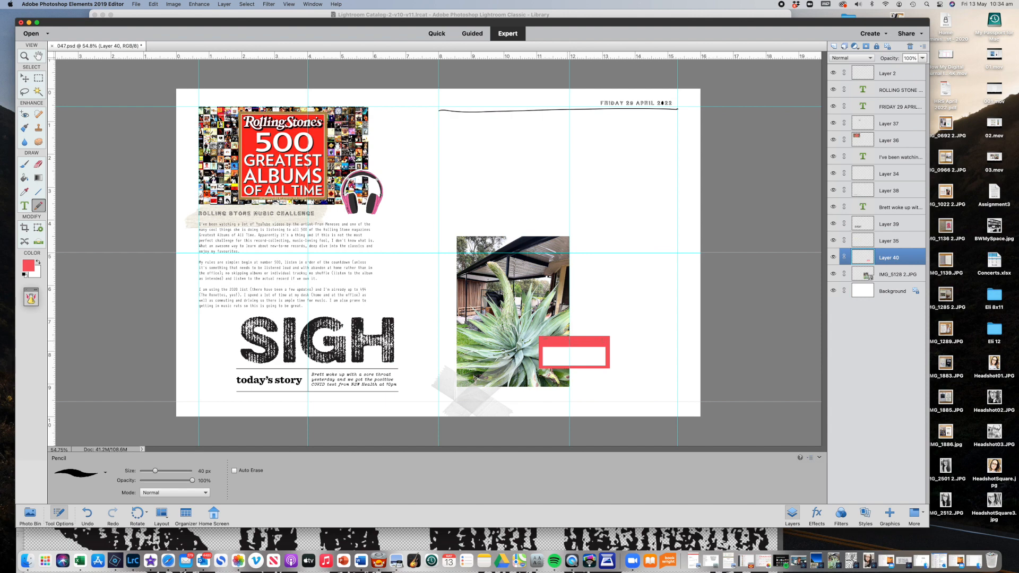
# Step: Add the text "ummmmmmmmmm" on the sticker's blank red band and colour it white
pyautogui.click(25, 206)
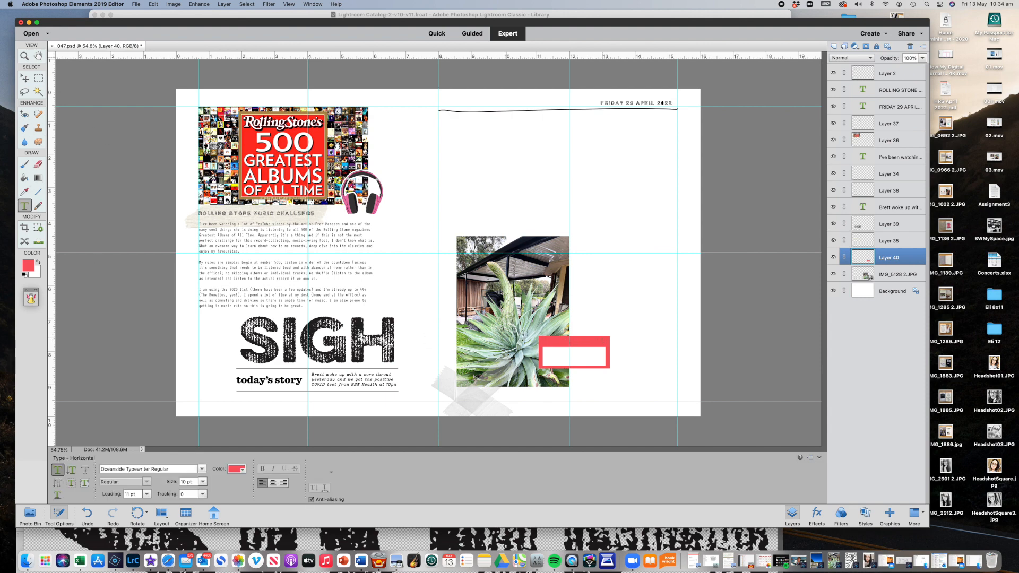
pyautogui.click(553, 342)
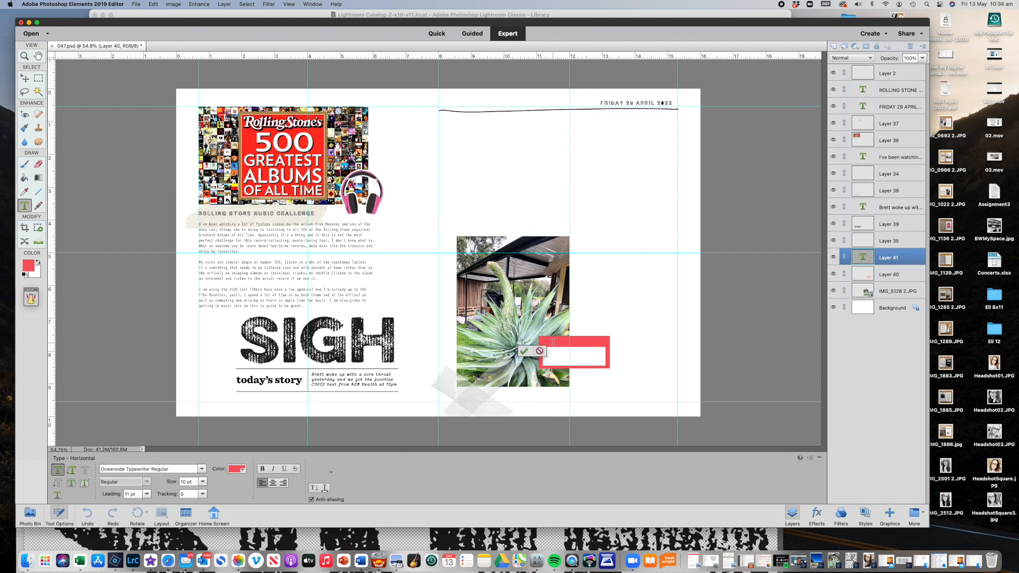
pyautogui.write('The agave is')
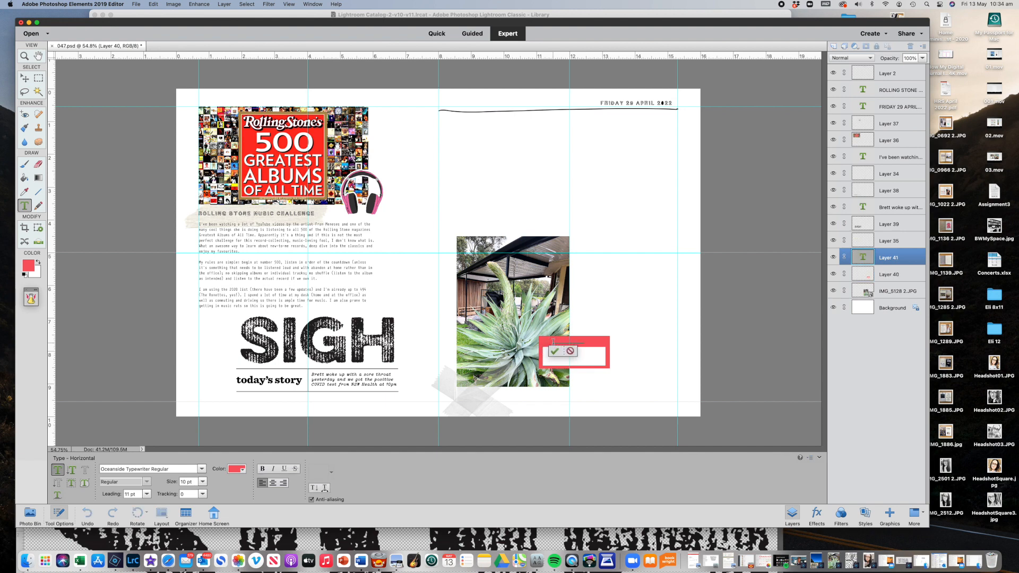
pyautogui.click(236, 469)
pyautogui.click(264, 393)
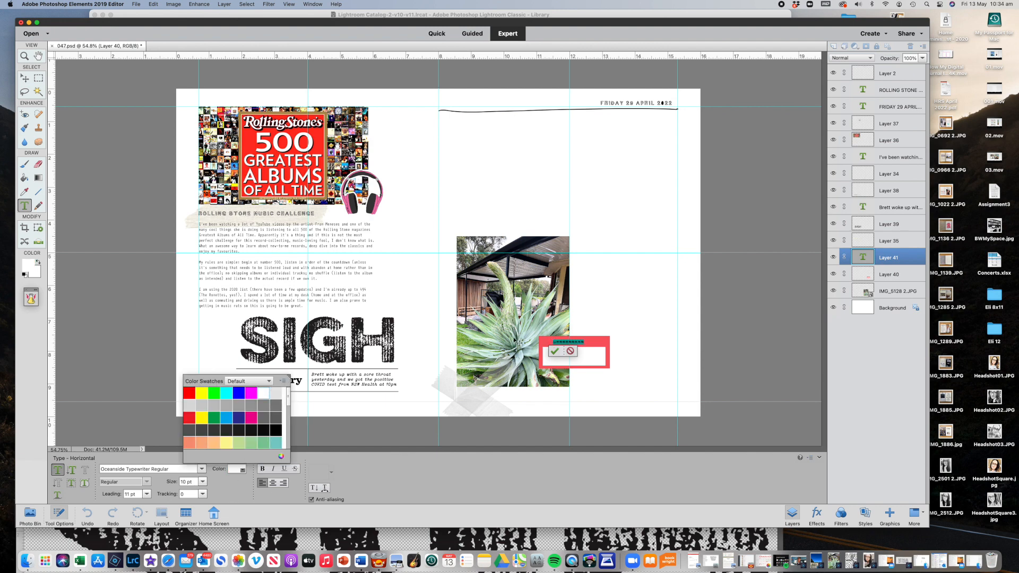
pyautogui.click(554, 350)
pyautogui.press('v')
# Step: Set the sticker text's font to Avenir Next Heavy and its size to 14 pt
pyautogui.doubleClick(561, 344)
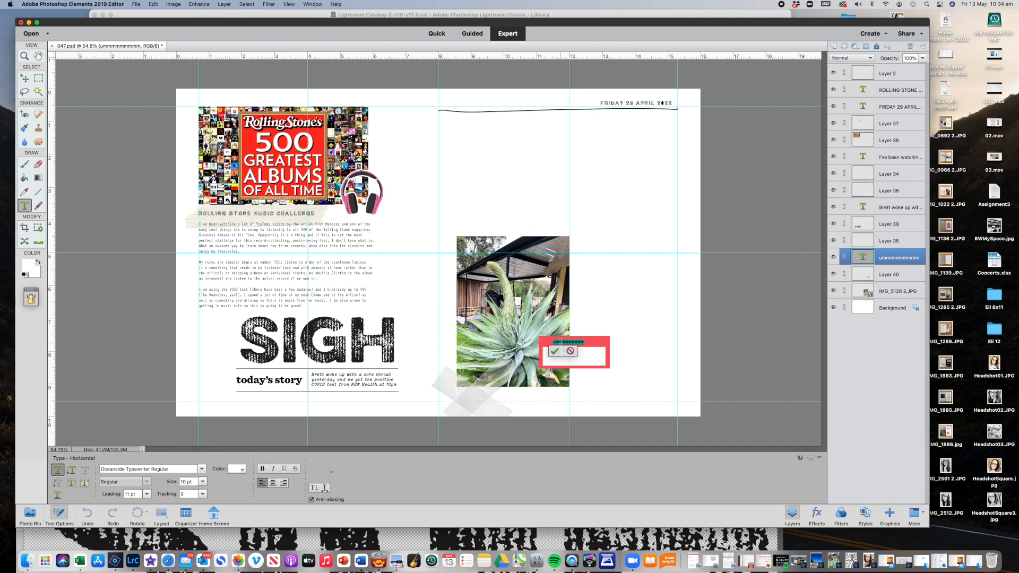
pyautogui.click(177, 470)
pyautogui.write('caolver')
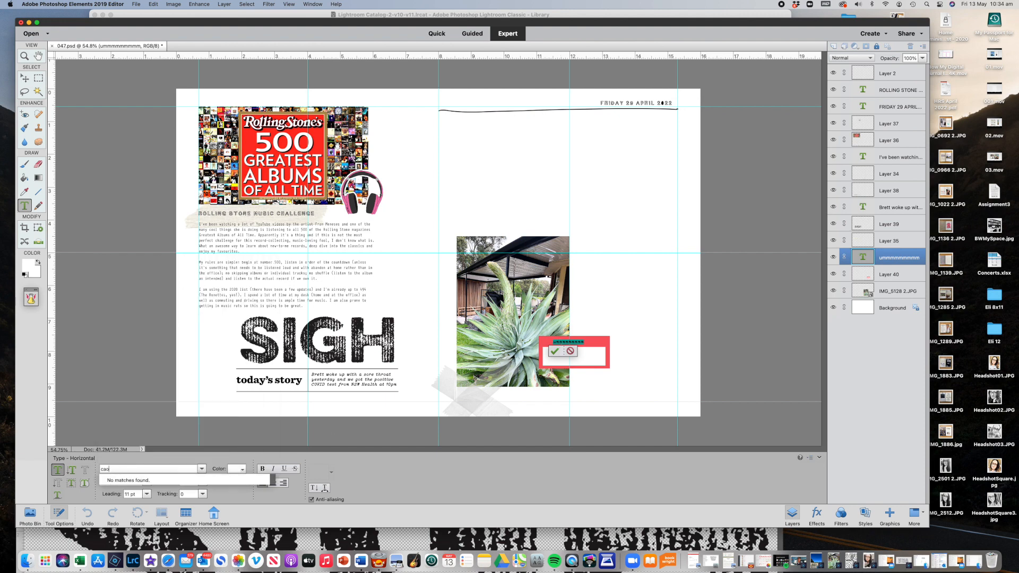
pyautogui.press('BackSpace')
pyautogui.press('BackSpace')
pyautogui.press('BackSpace')
pyautogui.write('ave')
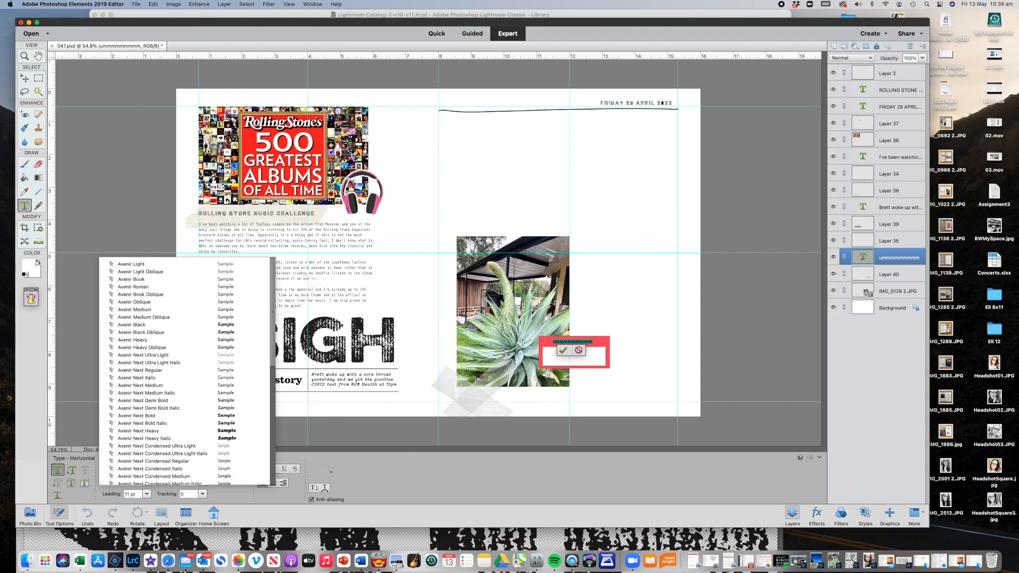
pyautogui.click(157, 433)
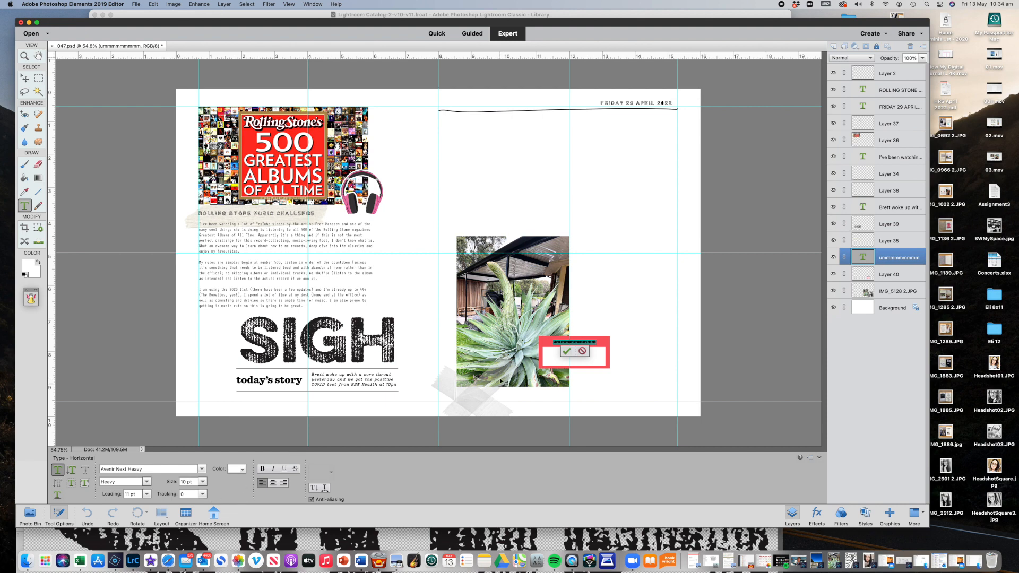
pyautogui.click(202, 481)
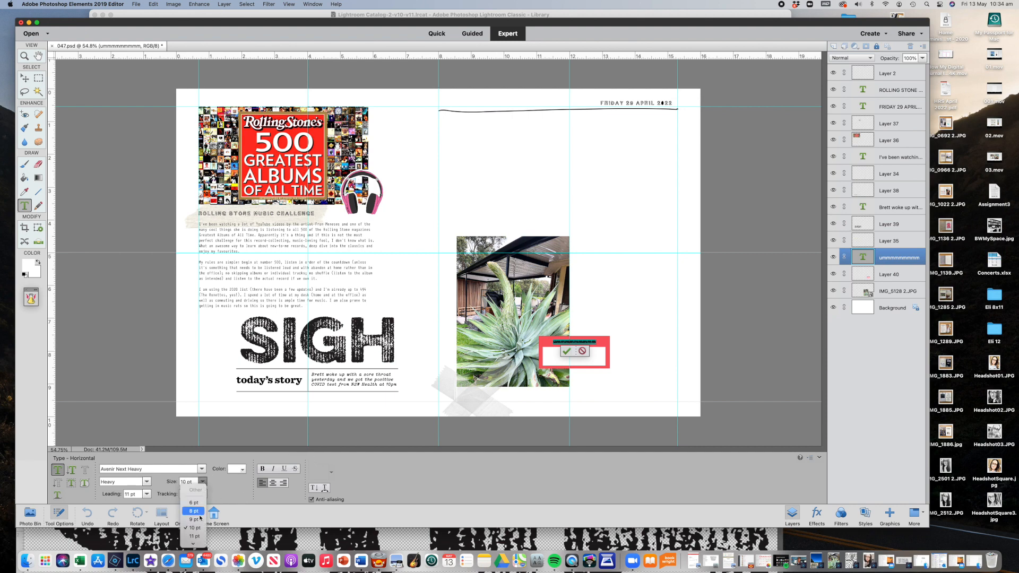
pyautogui.click(199, 503)
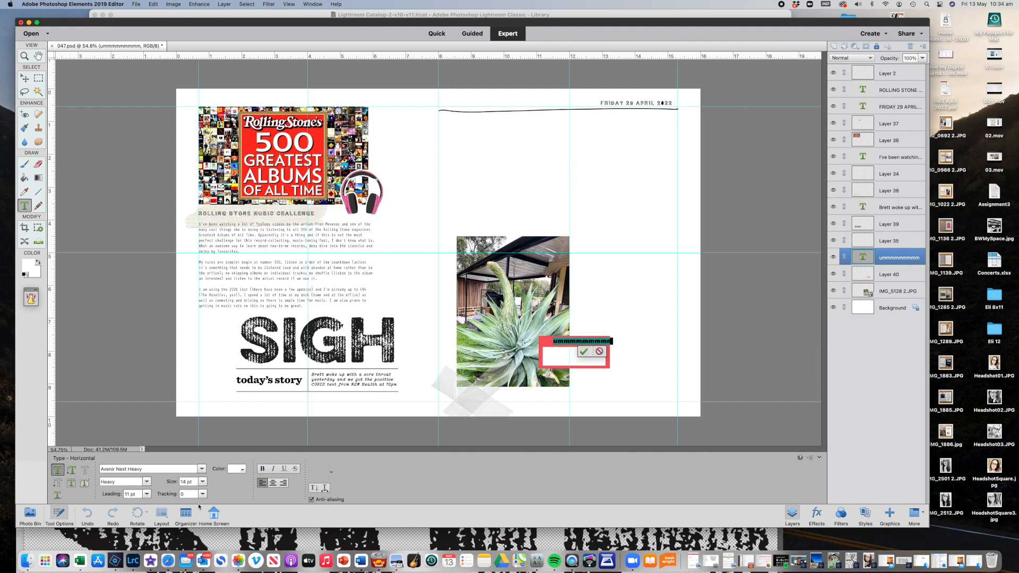
pyautogui.click(583, 351)
# Step: Move the sticker's heading text to the start of the red band and change its wording to "ummmmm......."
pyautogui.press('v')
pyautogui.moveTo(592, 344); pyautogui.dragTo(580, 345)
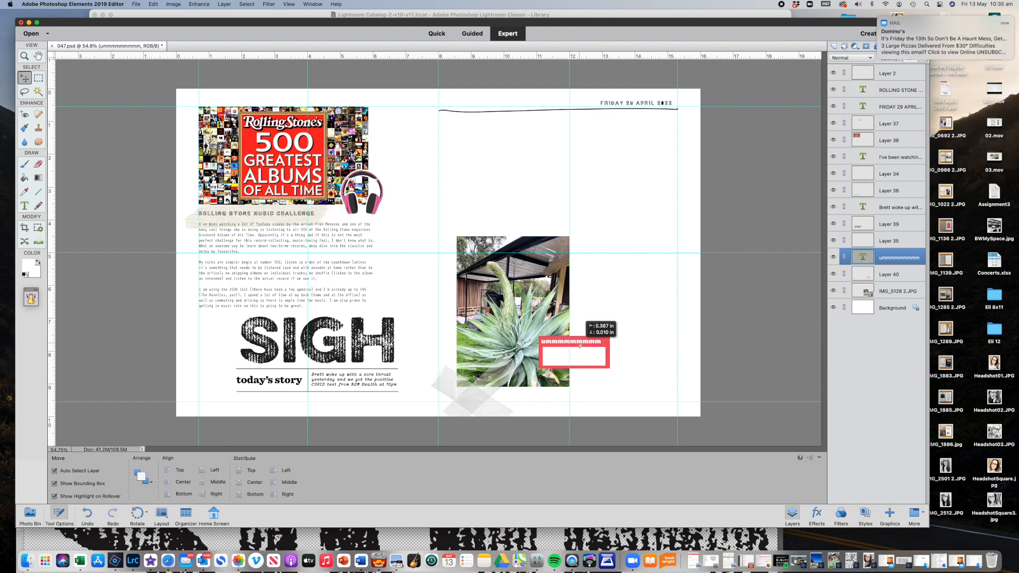
pyautogui.doubleClick(582, 343)
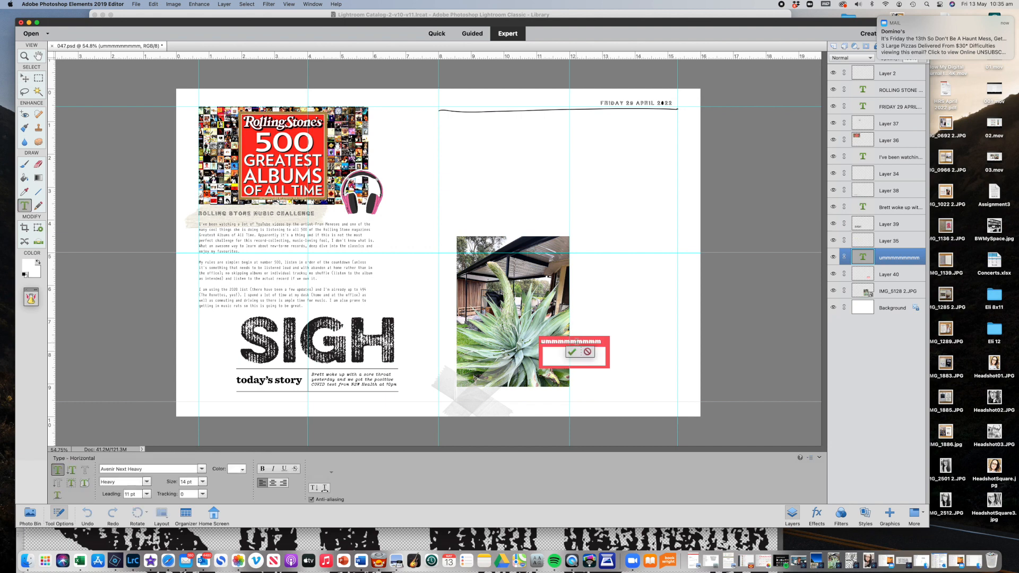
pyautogui.write('UMMMMMM')
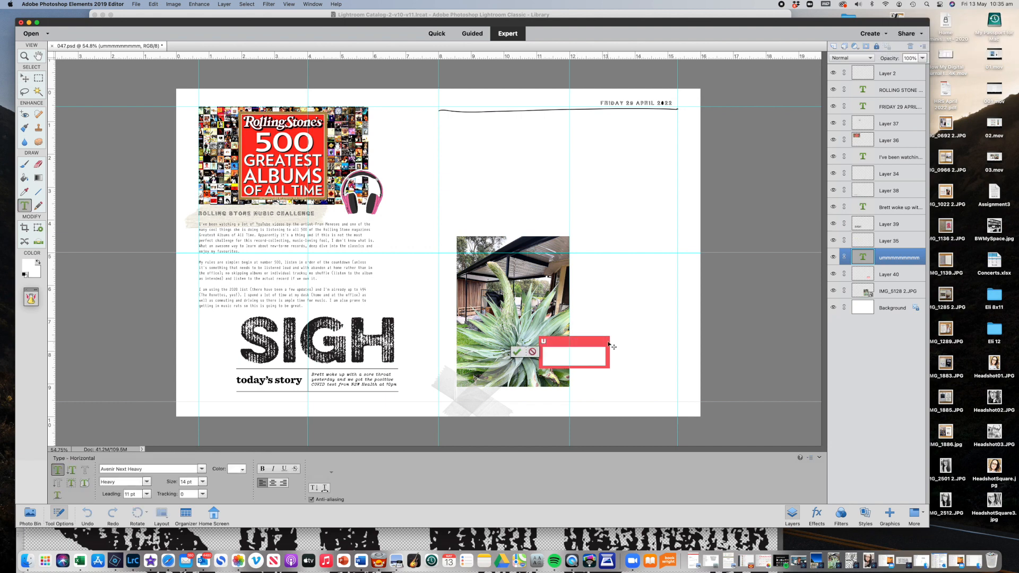
pyautogui.press('BackSpace')
pyautogui.press('BackSpace')
pyautogui.press('BackSpace')
pyautogui.press('BackSpace')
pyautogui.press('BackSpace')
pyautogui.press('BackSpace')
pyautogui.press('BackSpace')
pyautogui.write('ummmmm......')
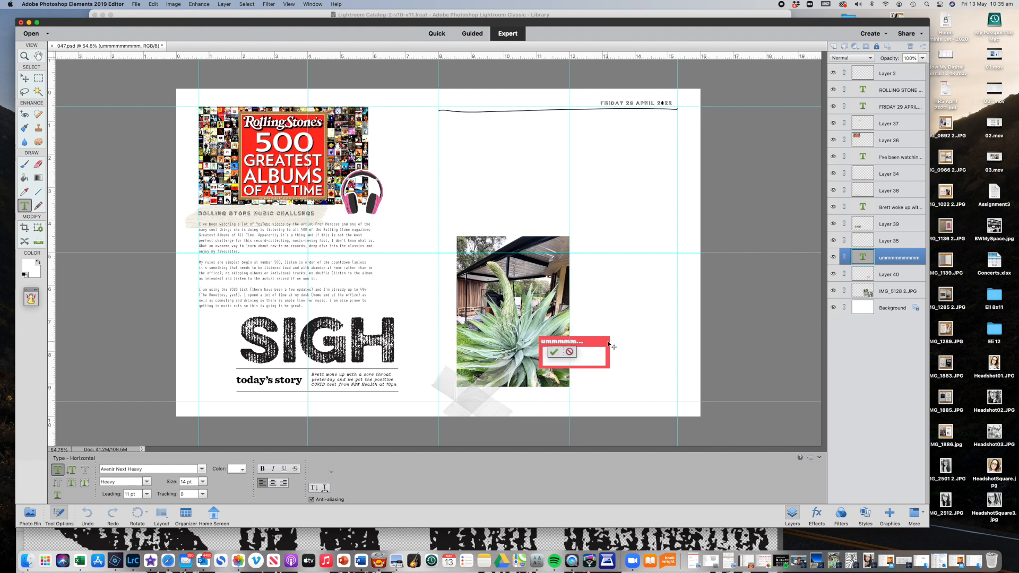
pyautogui.write('.')
pyautogui.click(563, 352)
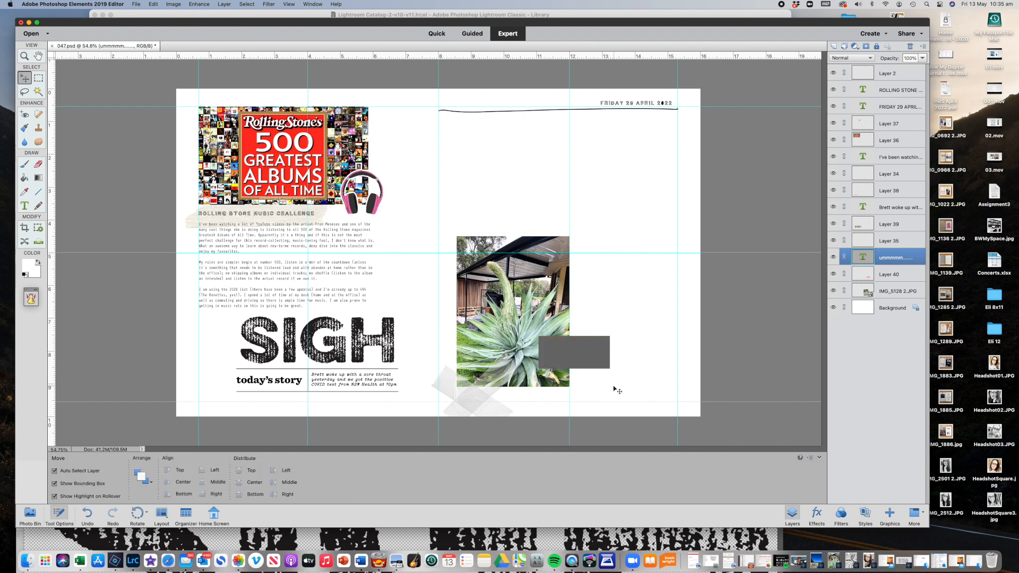
pyautogui.click(614, 390)
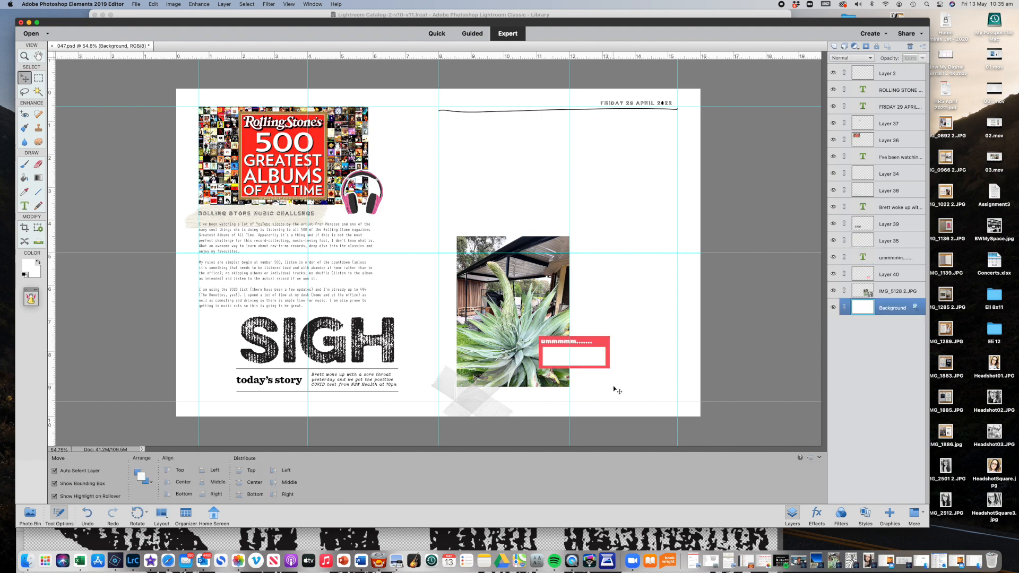
# Step: Nudge the "ummmmm......." heading slightly to the right within the sticker's red band
pyautogui.click(885, 274)
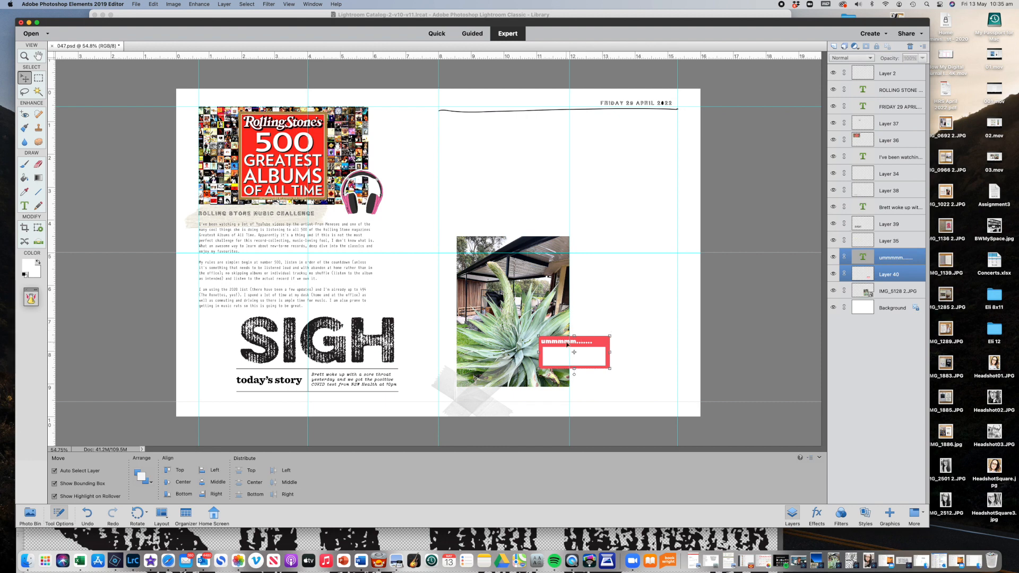
pyautogui.click(637, 364)
pyautogui.click(557, 343)
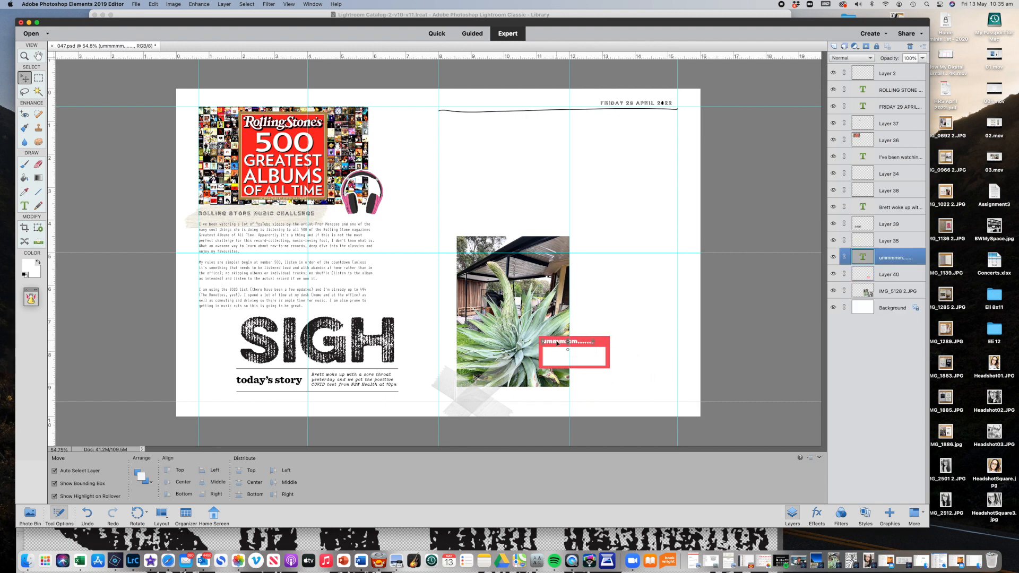
pyautogui.click(730, 323)
# Step: Select the sticker and its heading together and shift them slightly down and right over the agave photo's lower-right corner
pyautogui.click(891, 274)
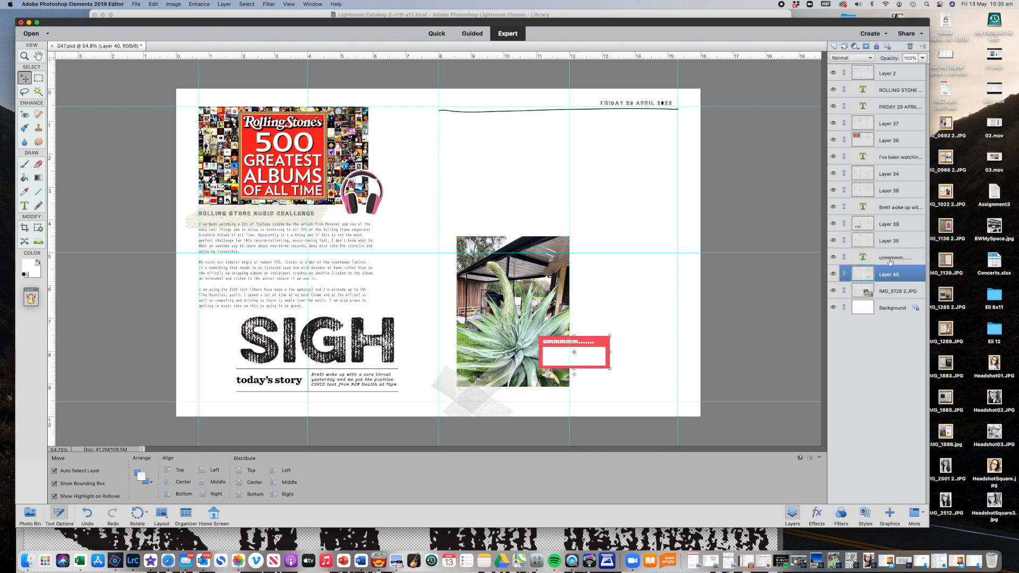
pyautogui.keyDown('shift'); pyautogui.click(890, 258); pyautogui.keyUp('shift')
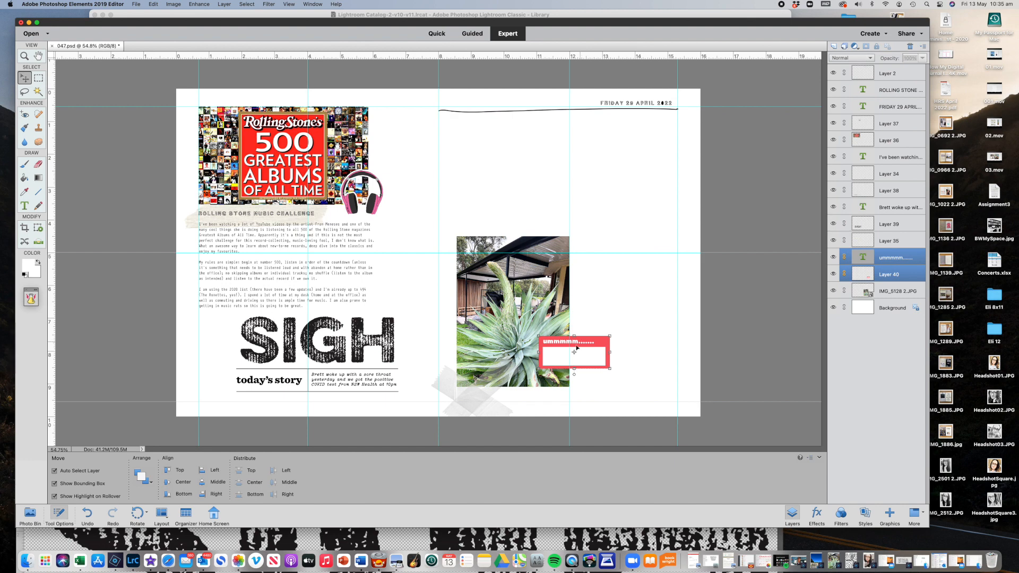
pyautogui.moveTo(569, 300)
pyautogui.mouseDown()
pyautogui.moveTo(579, 295)
pyautogui.moveTo(604, 314)
pyautogui.moveTo(564, 312)
pyautogui.mouseUp()
pyautogui.press('super+z')
pyautogui.click(647, 328)
pyautogui.moveTo(597, 356)
pyautogui.mouseDown()
pyautogui.moveTo(644, 304)
pyautogui.moveTo(580, 308)
pyautogui.moveTo(607, 362)
pyautogui.mouseUp()
# Step: Duplicate the text beside "today's story", unlink the copy from the caption layers and place it over the sticker's white box
pyautogui.click(335, 384)
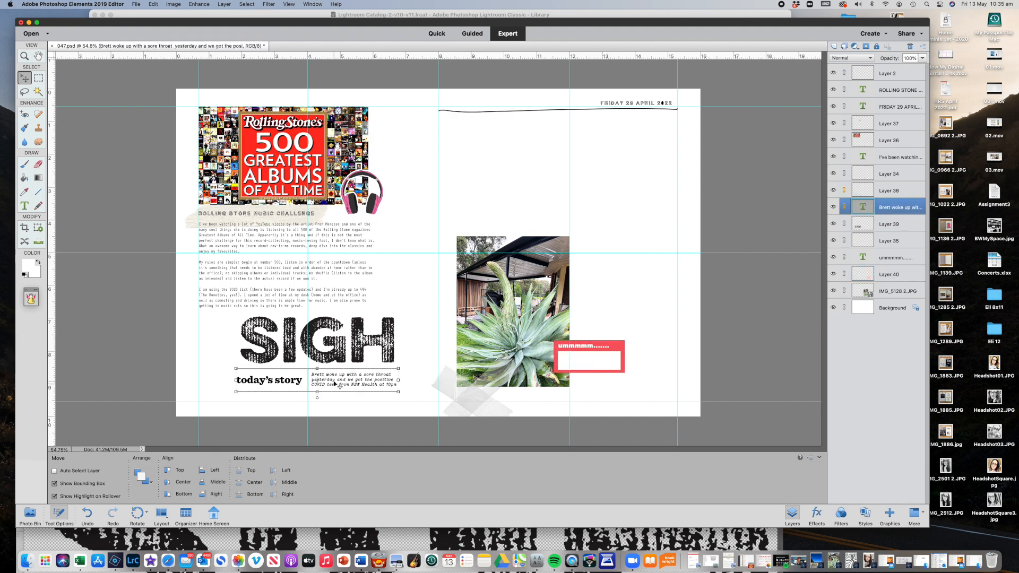
pyautogui.press('super+j')
pyautogui.moveTo(335, 384); pyautogui.dragTo(424, 376)
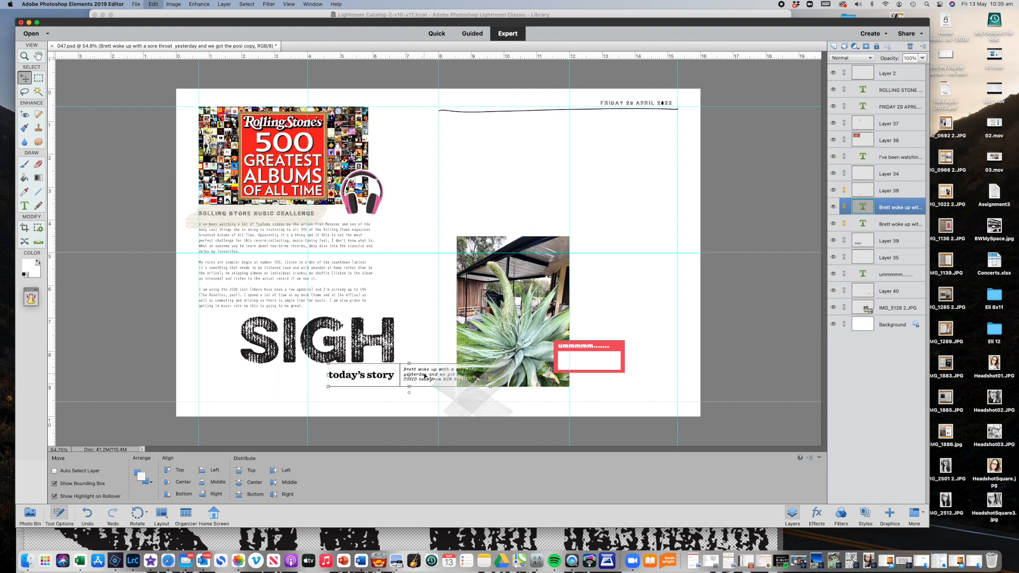
pyautogui.press('super+z')
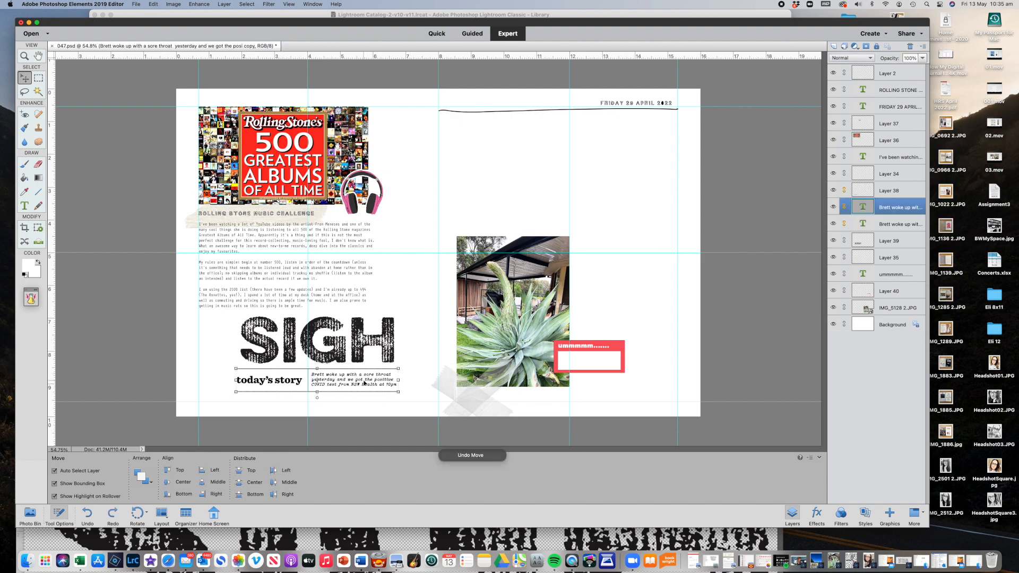
pyautogui.click(844, 207)
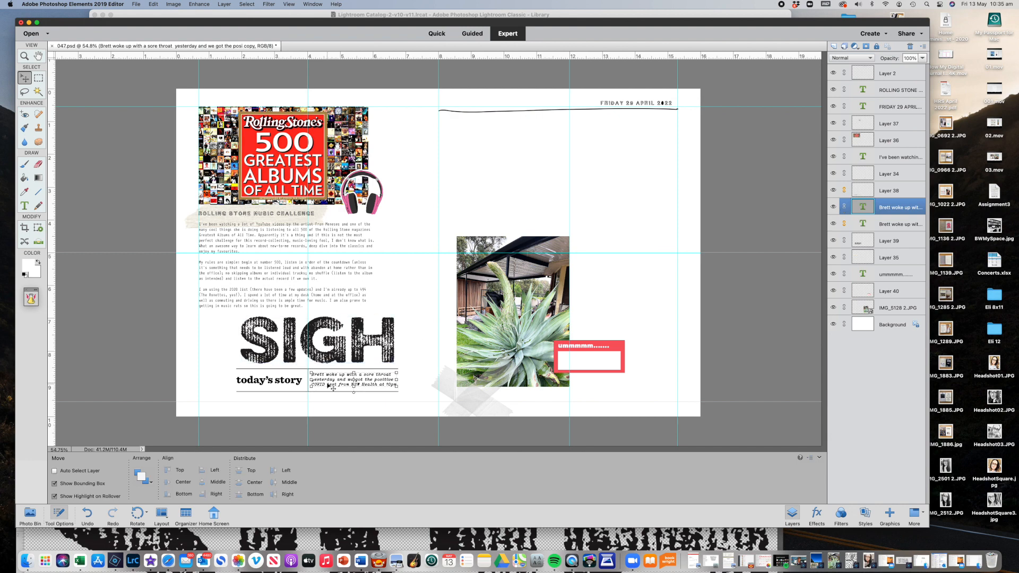
pyautogui.moveTo(333, 388); pyautogui.dragTo(583, 364)
# Step: Replace the copied text with "is our plant going to kill us with this new development", breaking the line after "us"
pyautogui.doubleClick(583, 365)
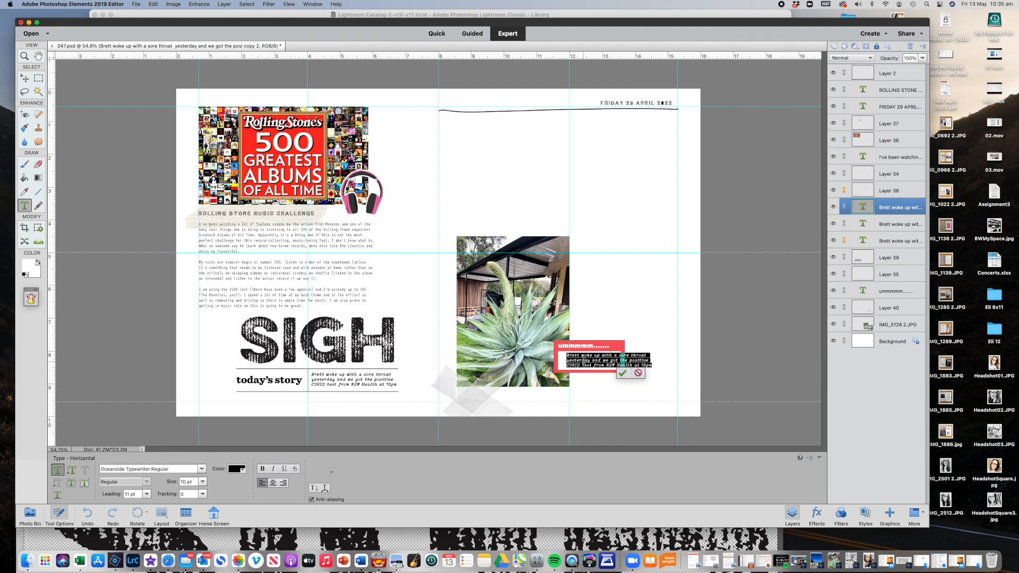
pyautogui.write('In out')
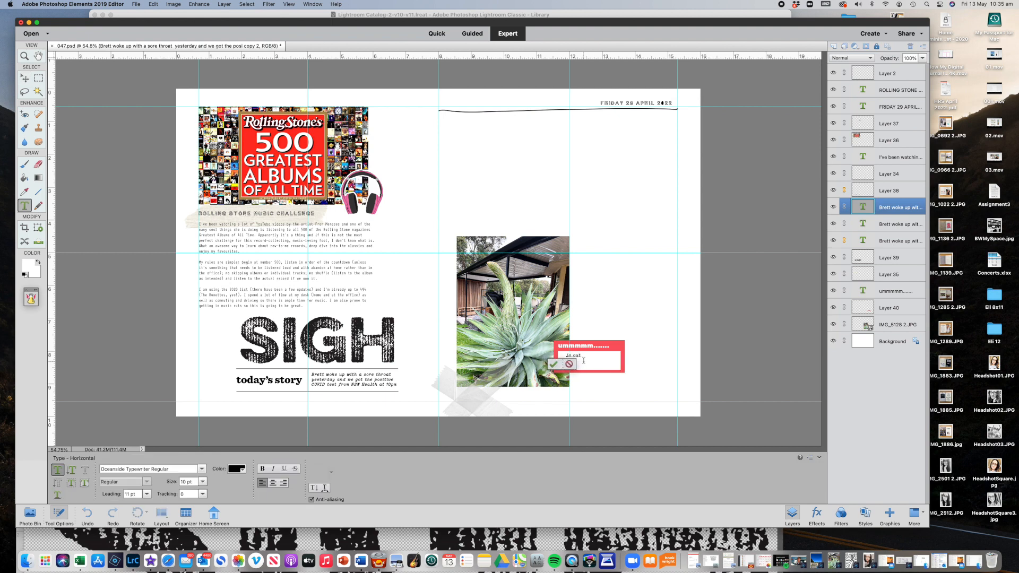
pyautogui.press('BackSpace')
pyautogui.write('r plant')
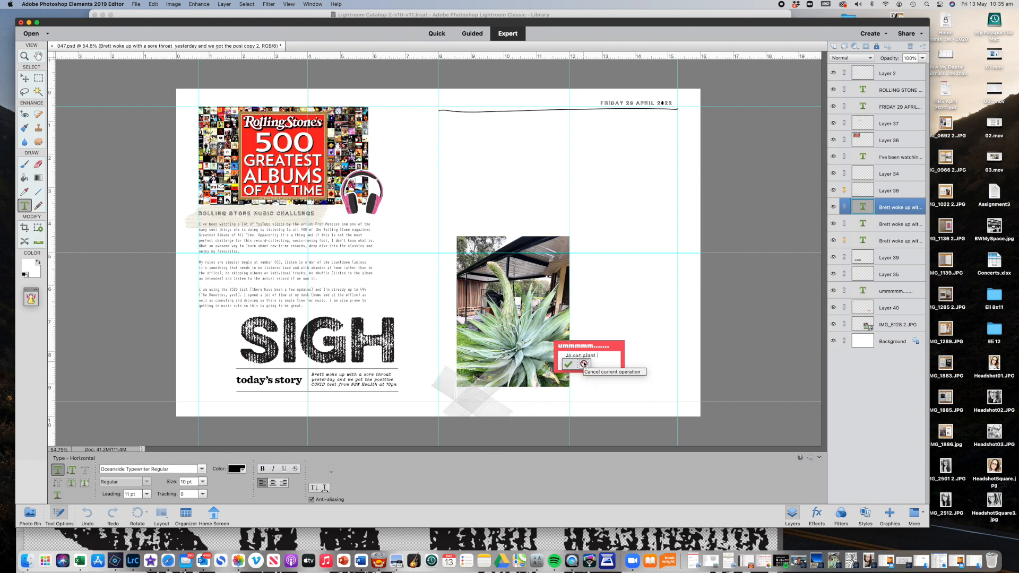
pyautogui.write(' going to kill')
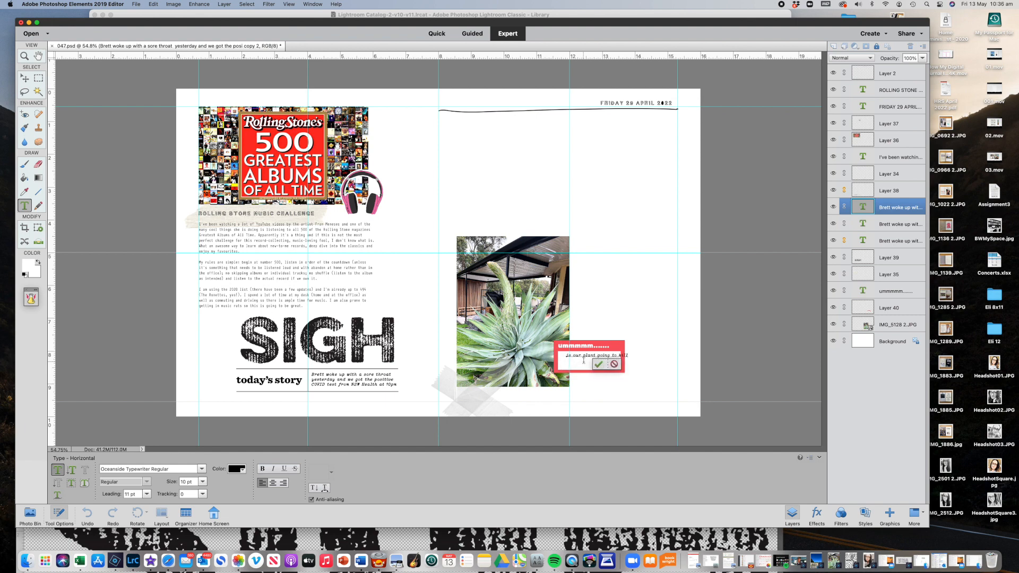
pyautogui.write(' us with')
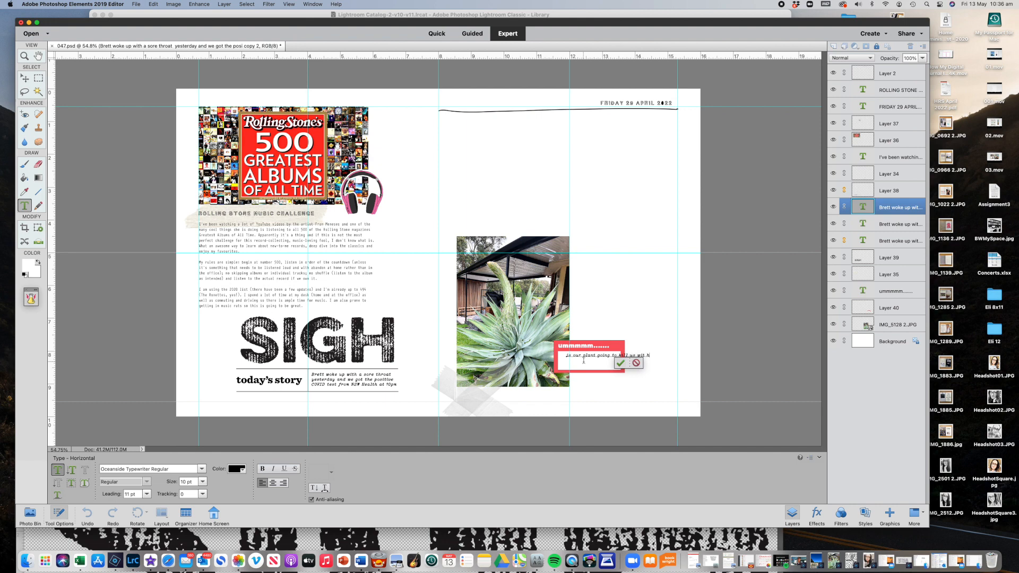
pyautogui.press('BackSpace')
pyautogui.press('BackSpace')
pyautogui.press('Return')
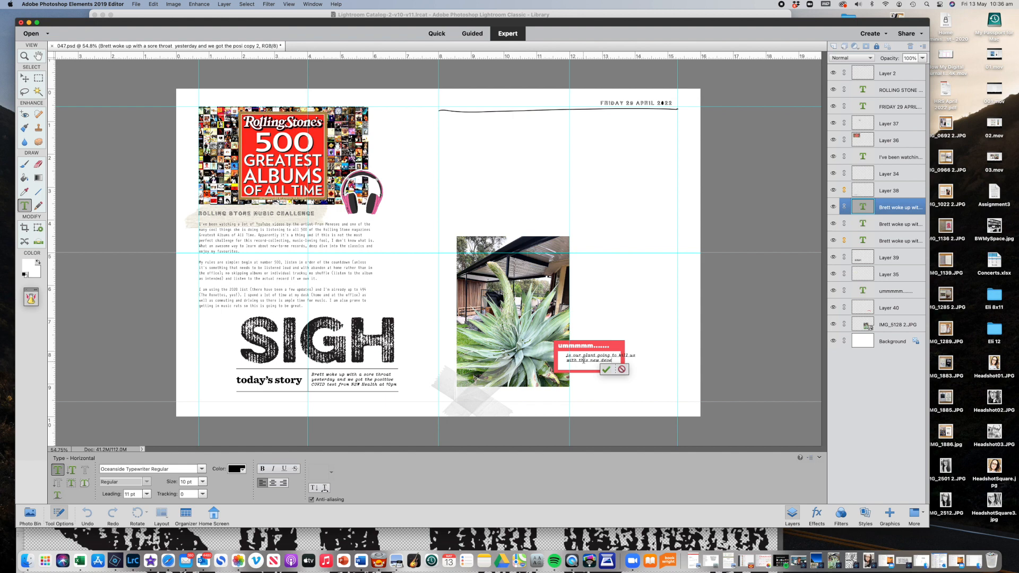
pyautogui.press('super+a')
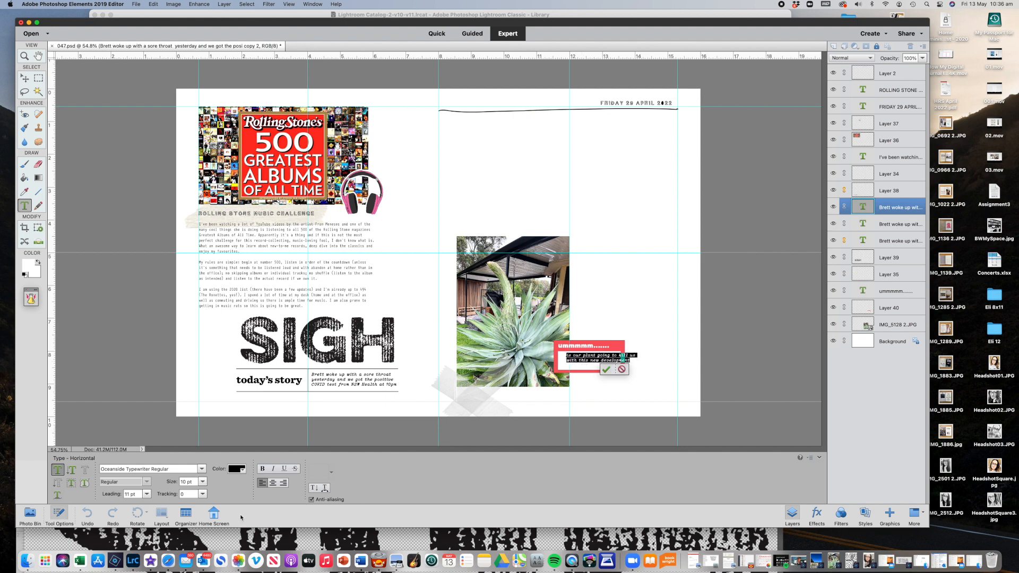
pyautogui.click(605, 369)
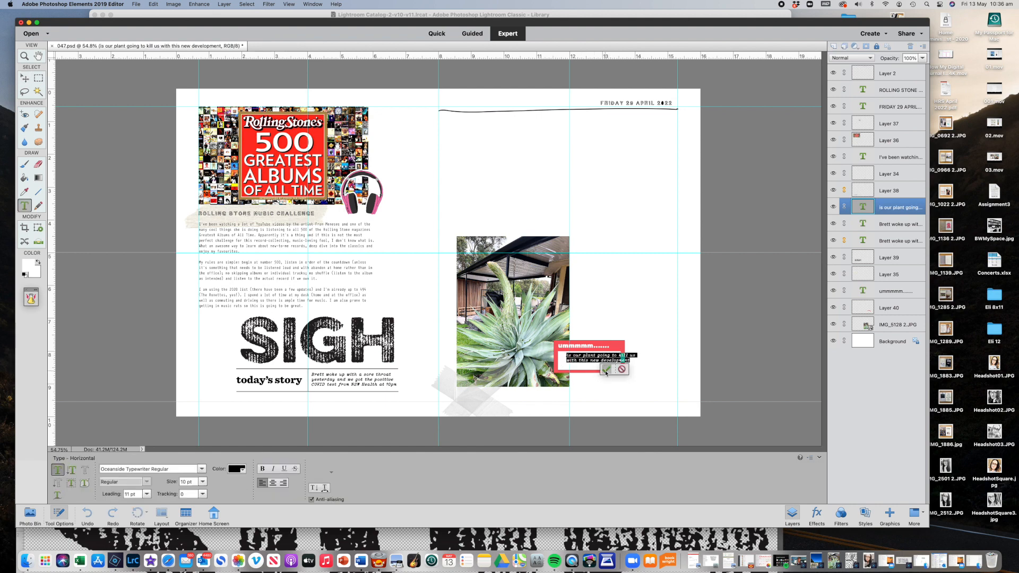
# Step: Position the message inside the sticker's white box and stretch the sticker to about 116% of its width
pyautogui.moveTo(605, 366); pyautogui.dragTo(600, 364)
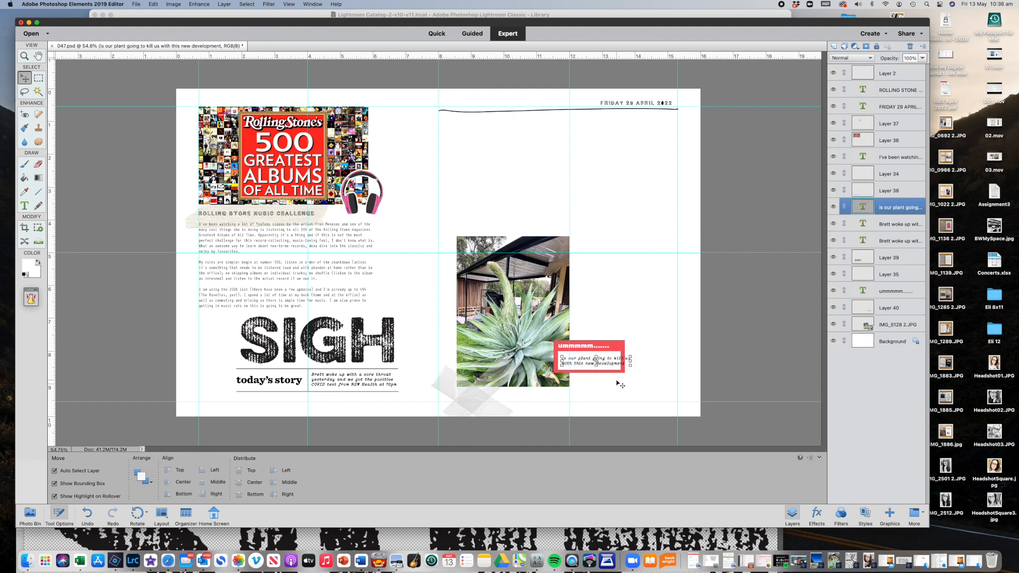
pyautogui.click(620, 384)
pyautogui.click(622, 373)
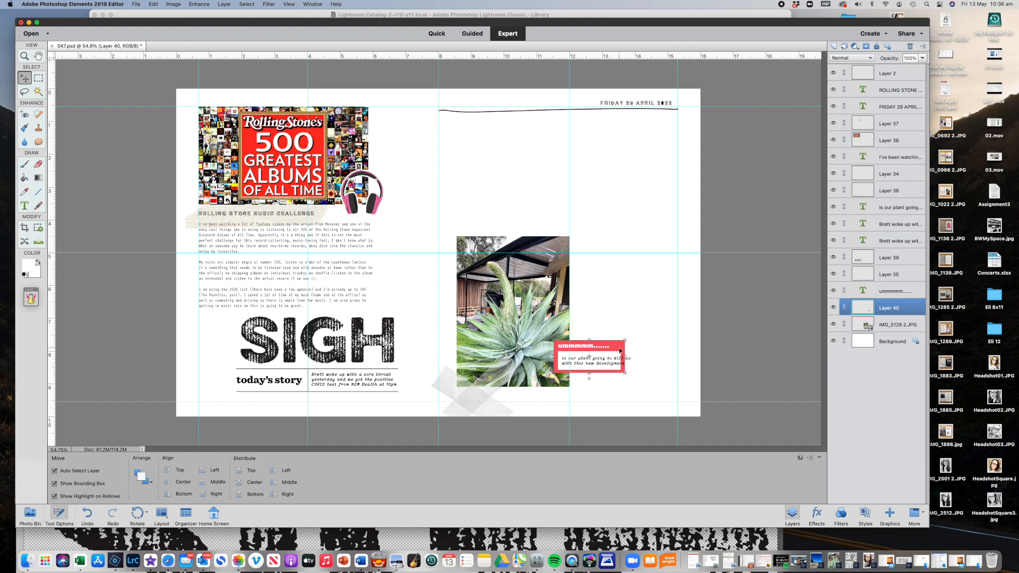
pyautogui.moveTo(625, 357); pyautogui.dragTo(638, 356)
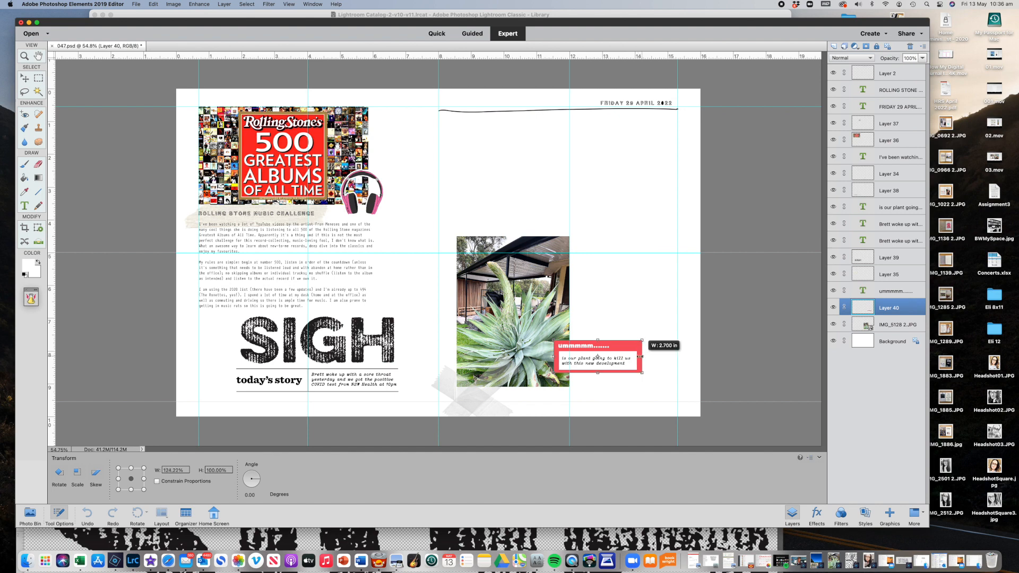
pyautogui.moveTo(638, 357); pyautogui.dragTo(639, 356)
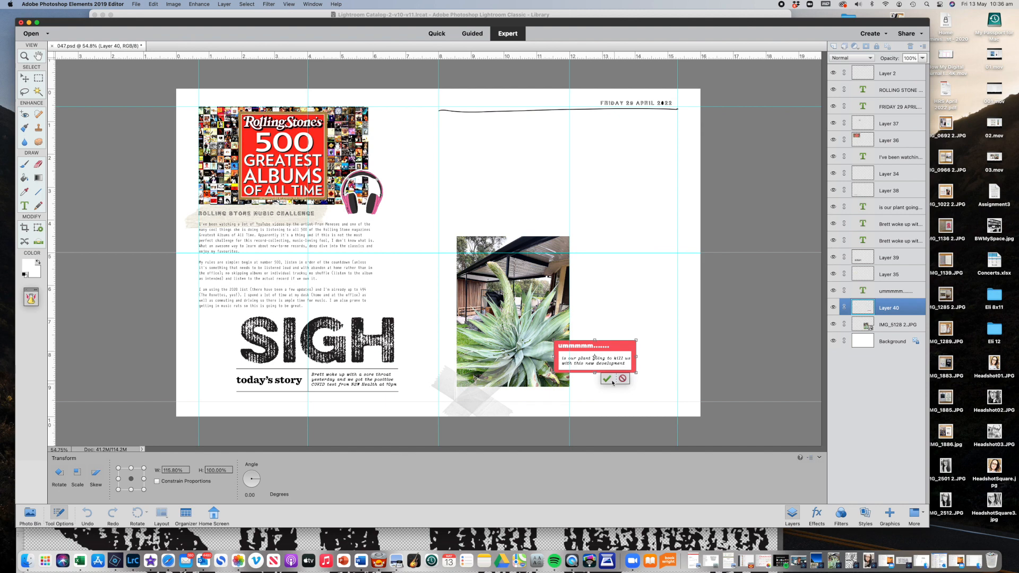
pyautogui.click(606, 379)
# Step: Stretch the sticker a little wider to the right to leave a margin beside the plant message
pyautogui.click(596, 361)
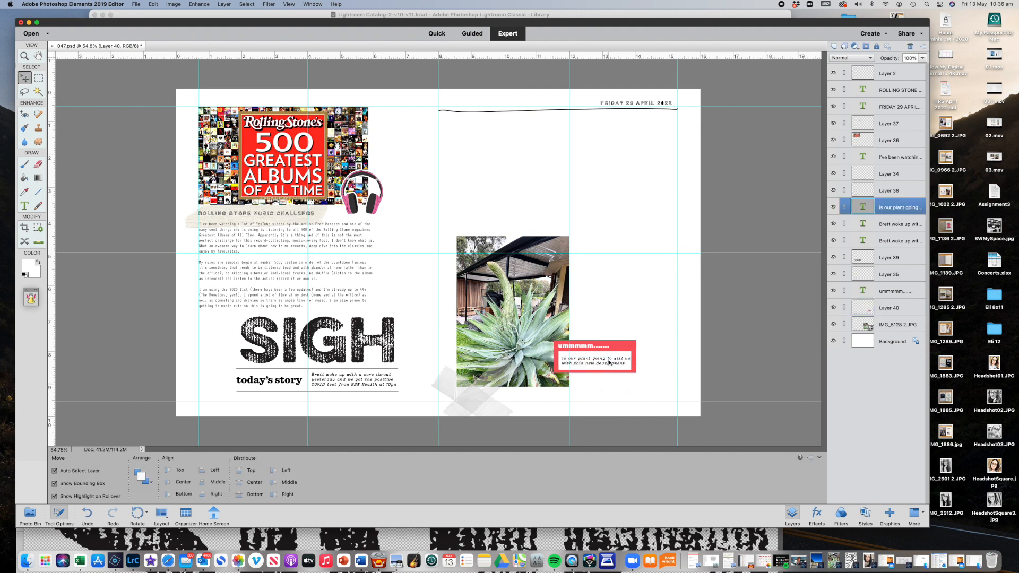
pyautogui.doubleClick(603, 360)
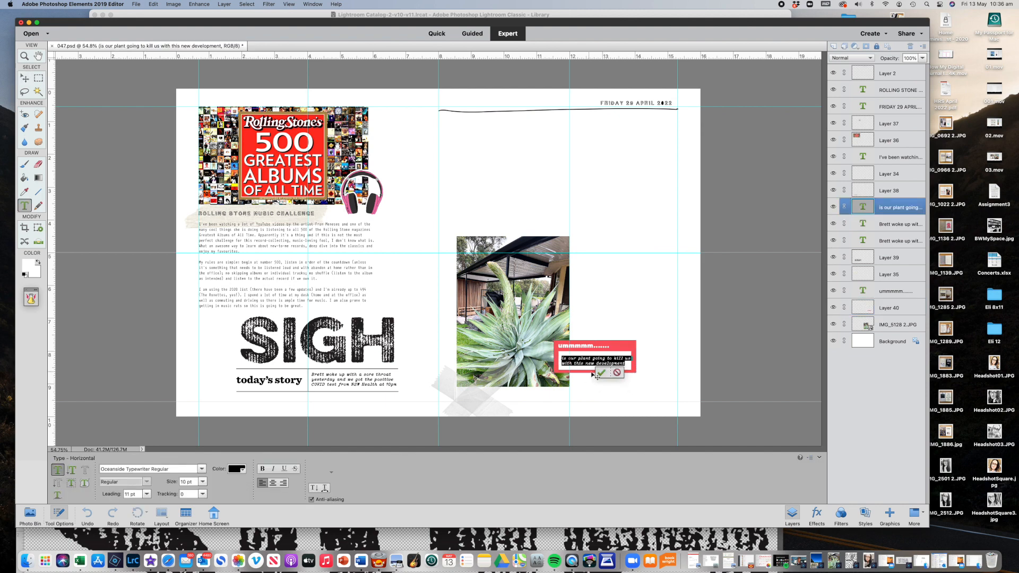
pyautogui.click(601, 372)
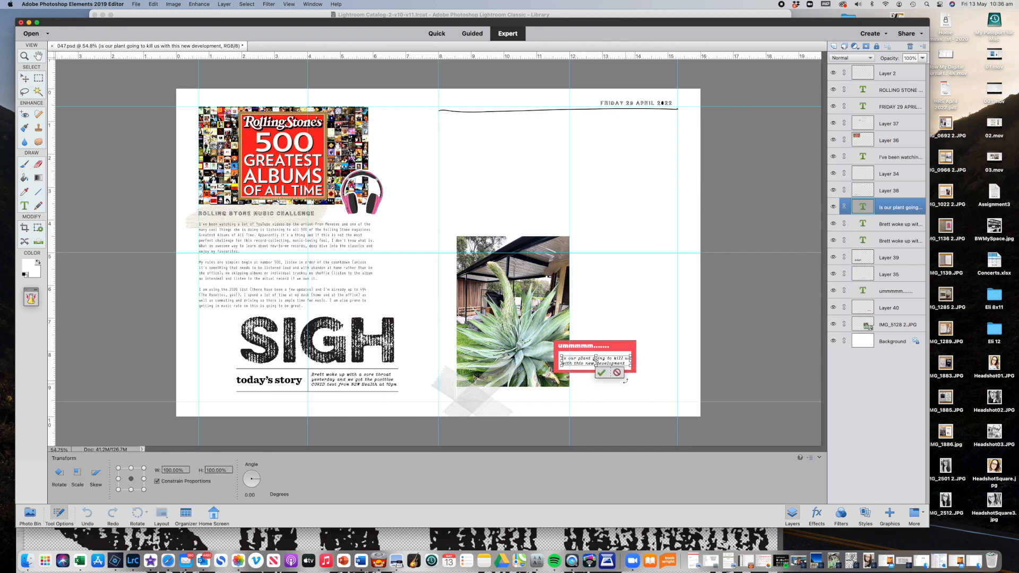
pyautogui.click(619, 371)
pyautogui.click(628, 374)
pyautogui.moveTo(636, 356); pyautogui.dragTo(640, 356)
pyautogui.click(612, 377)
# Step: Set the line spacing of the two-line plant message on the sticker to 14 pt
pyautogui.doubleClick(578, 362)
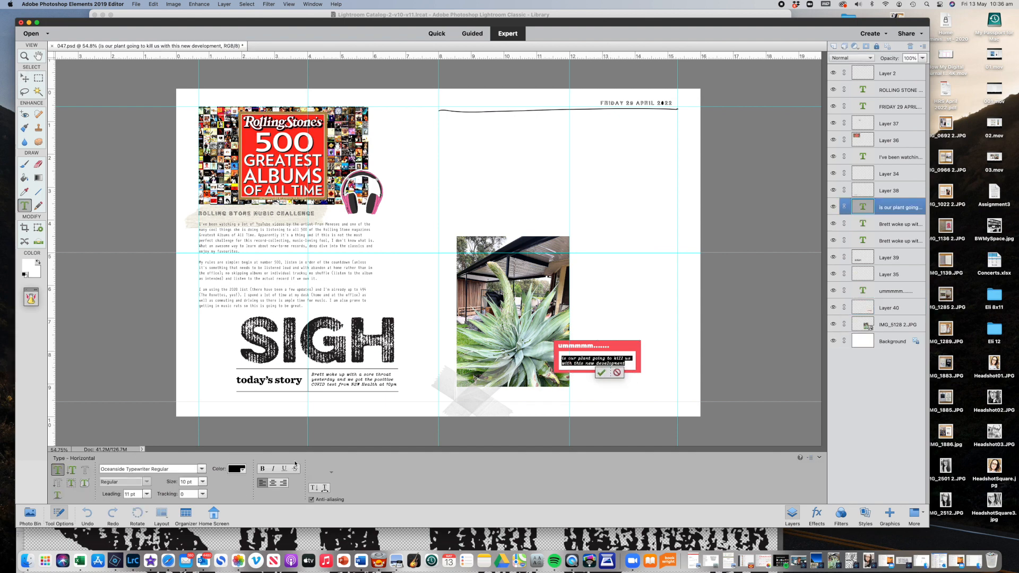
pyautogui.click(147, 495)
pyautogui.click(139, 506)
pyautogui.click(146, 494)
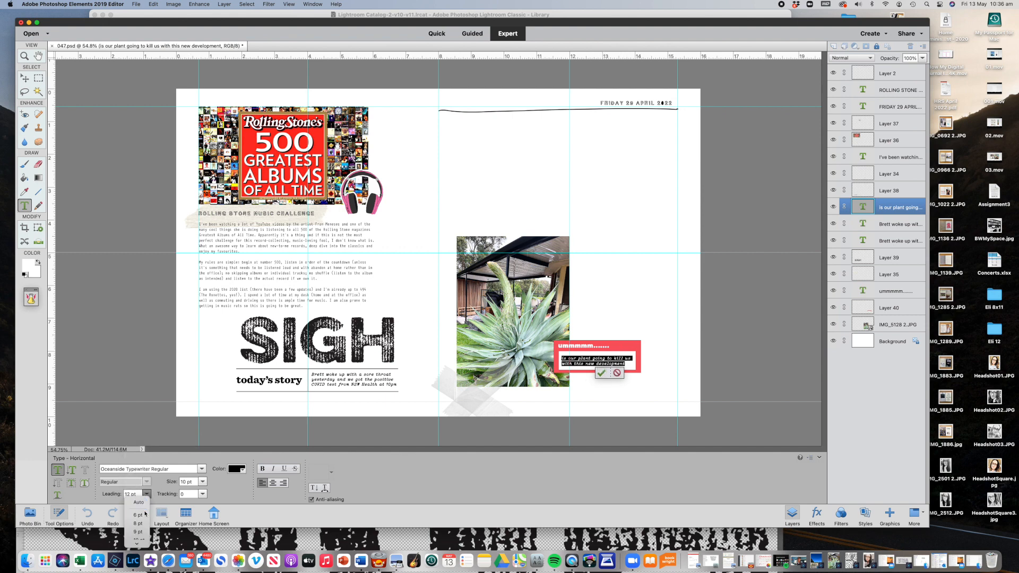
pyautogui.click(139, 514)
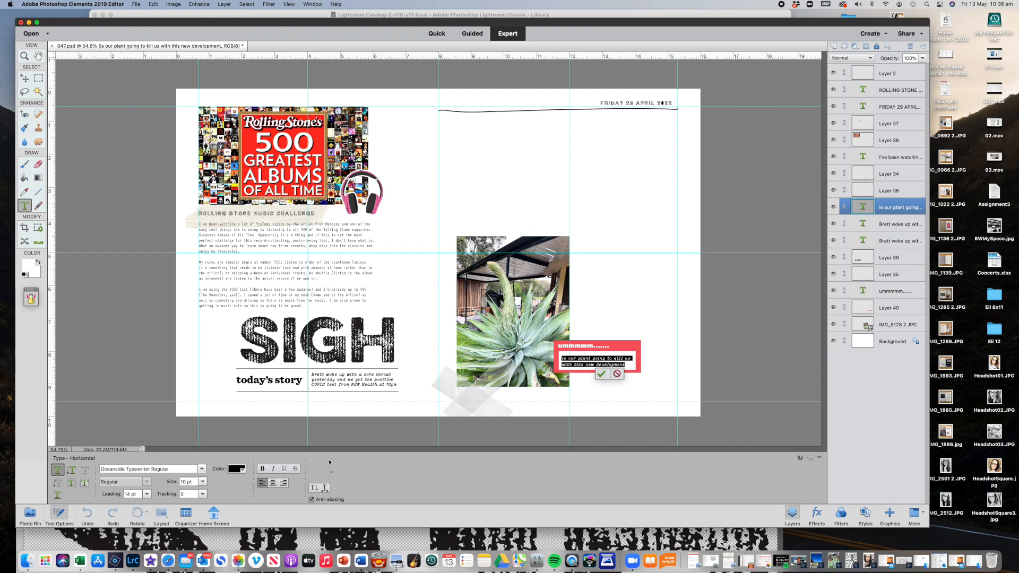
pyautogui.click(601, 374)
pyautogui.press('v')
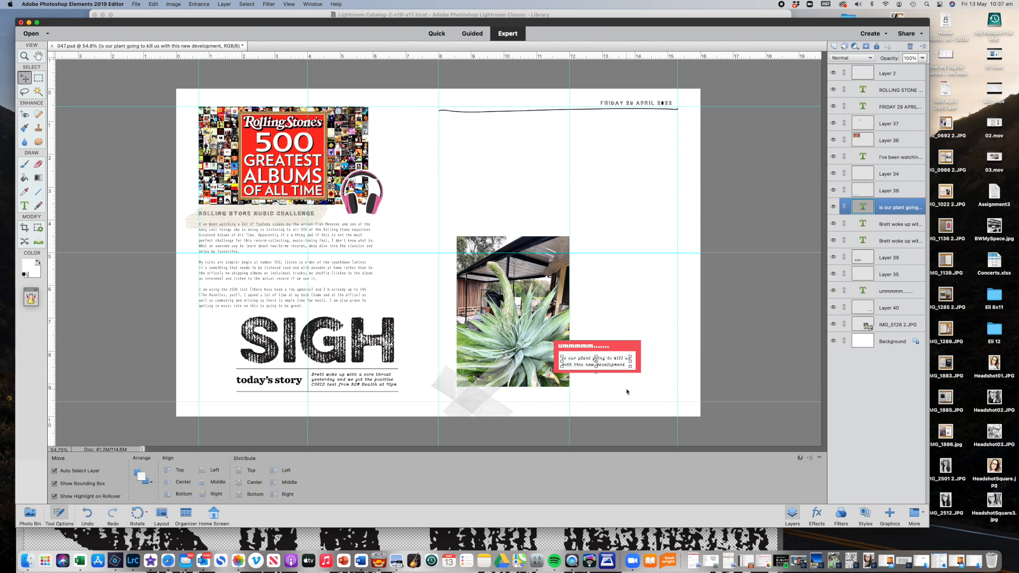
pyautogui.click(626, 392)
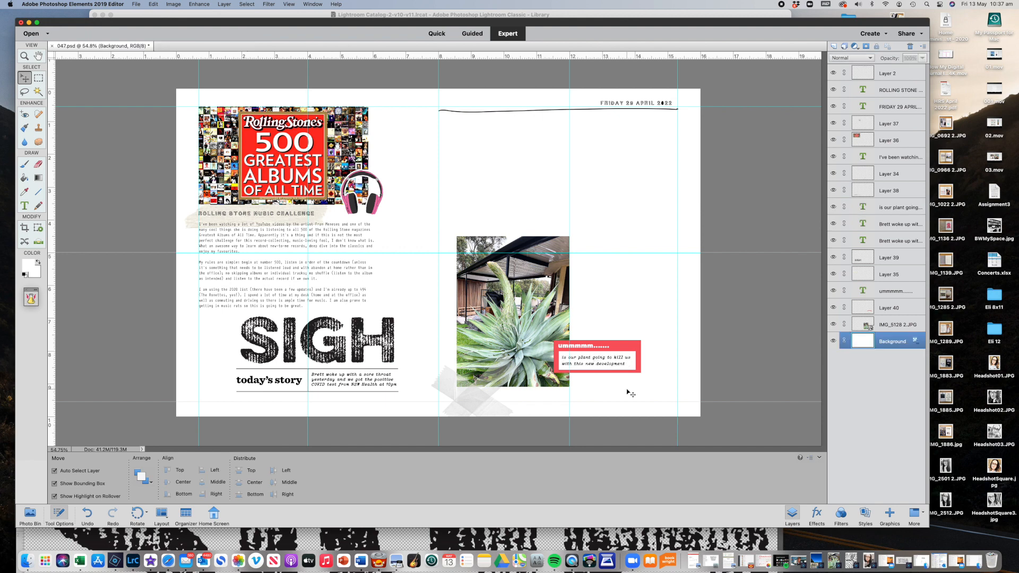
# Step: Add a question mark to the end of the sticker's plant message and duplicate the message below the sticker
pyautogui.doubleClick(626, 360)
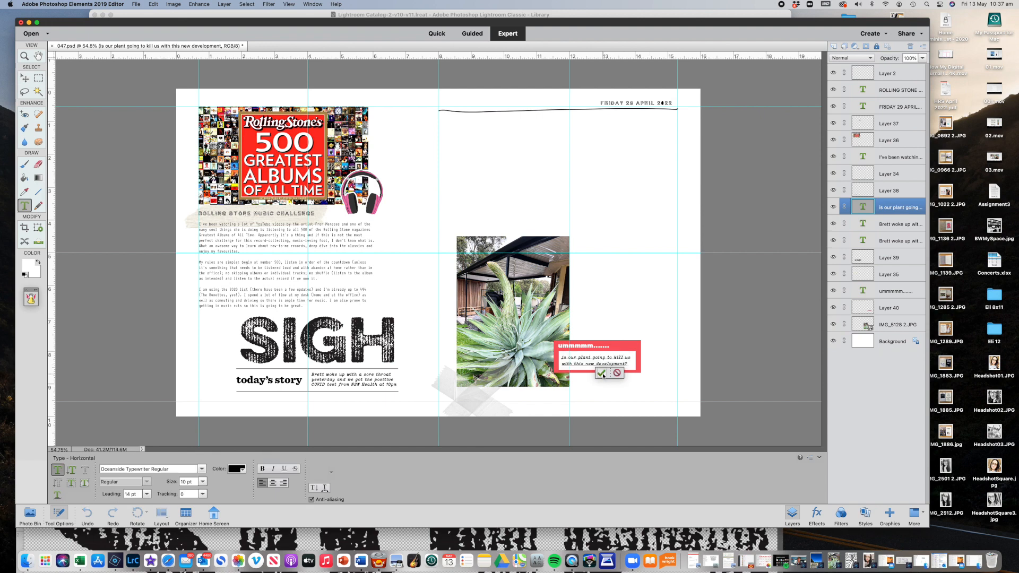
pyautogui.click(601, 373)
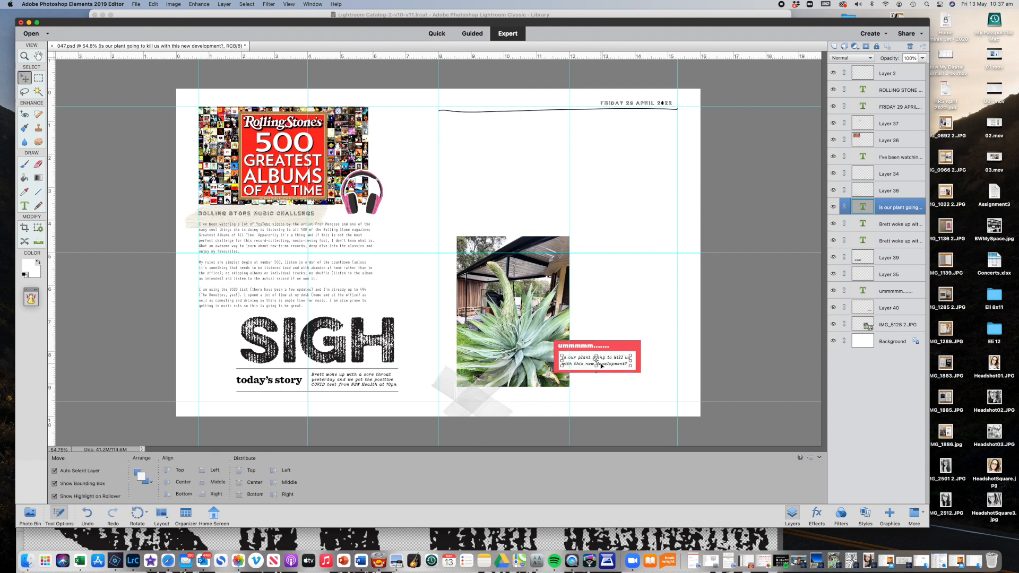
pyautogui.moveTo(601, 366); pyautogui.dragTo(624, 386)
# Step: Replace the copied text with "(I call this our flintstones plant)" and place it just beneath the sticker
pyautogui.doubleClick(625, 386)
pyautogui.press('BackSpace')
pyautogui.write('(I call th')
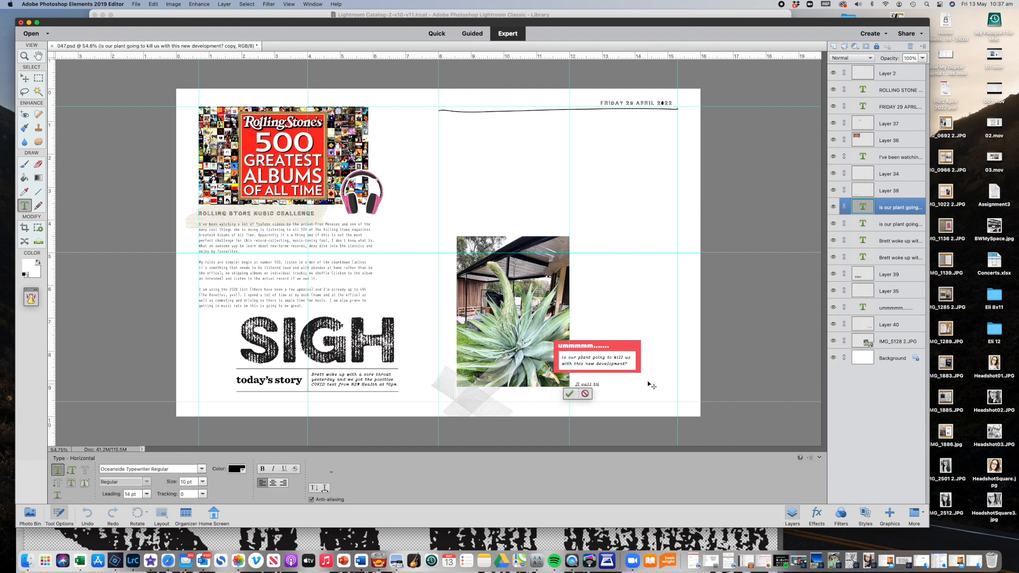
pyautogui.write('is our film ')
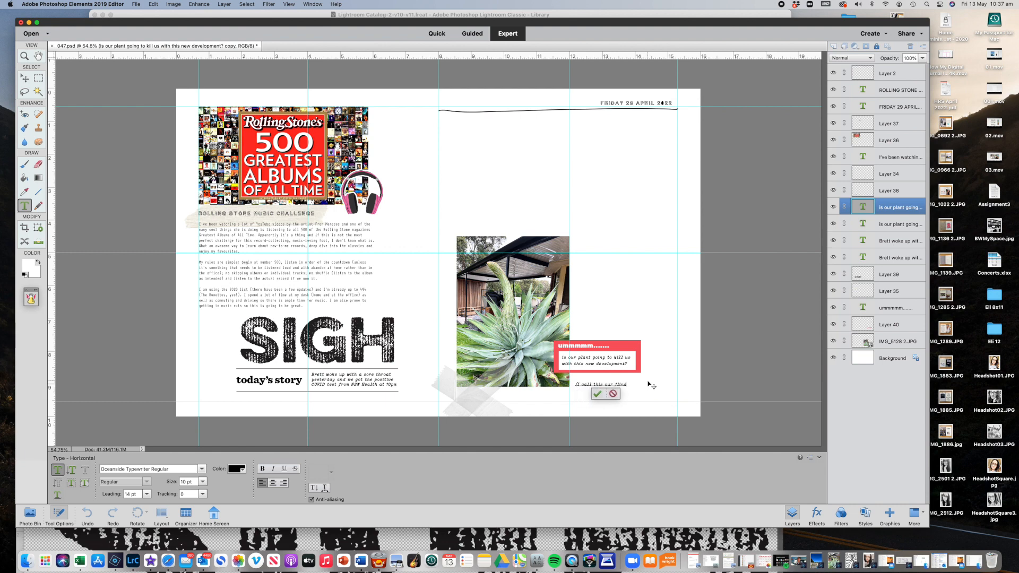
pyautogui.write('tstones')
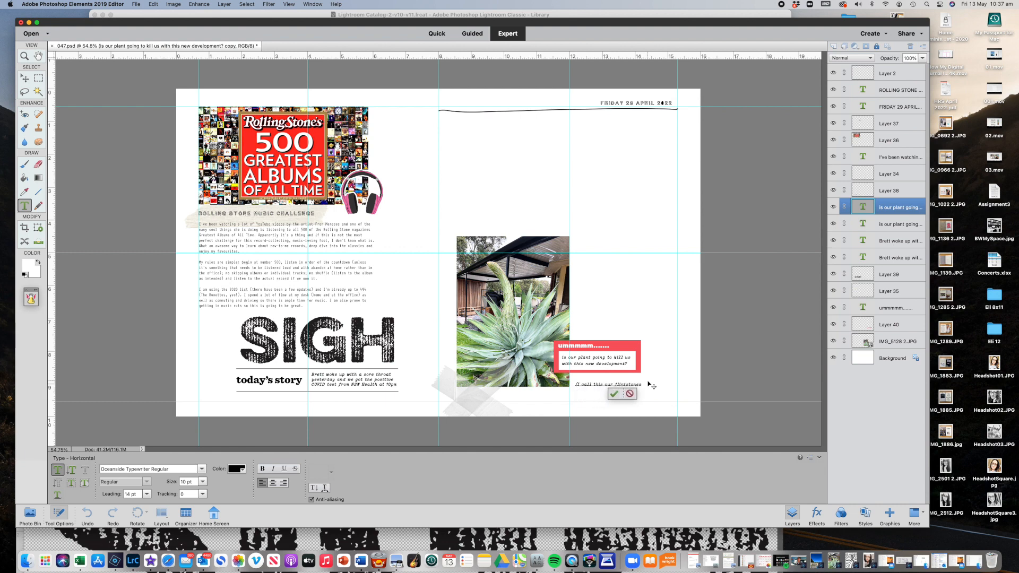
pyautogui.write(' plant)')
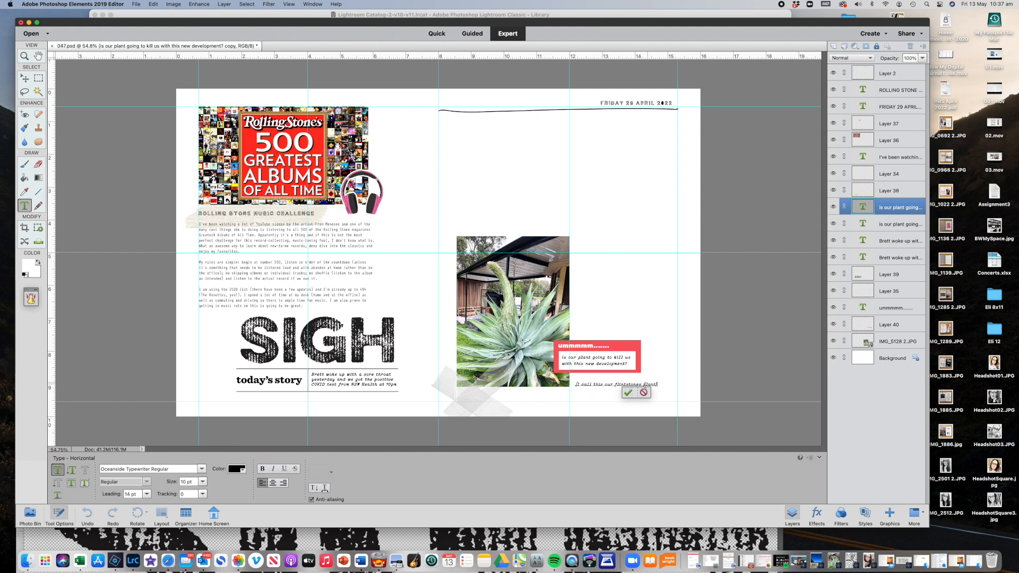
pyautogui.click(628, 393)
pyautogui.press('v')
pyautogui.moveTo(626, 387); pyautogui.dragTo(628, 381)
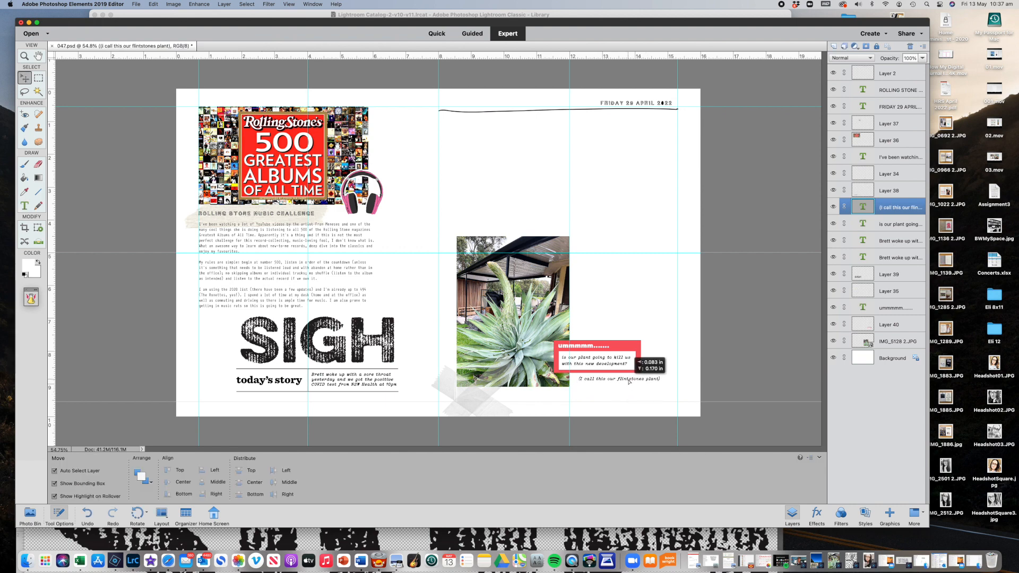
pyautogui.click(633, 393)
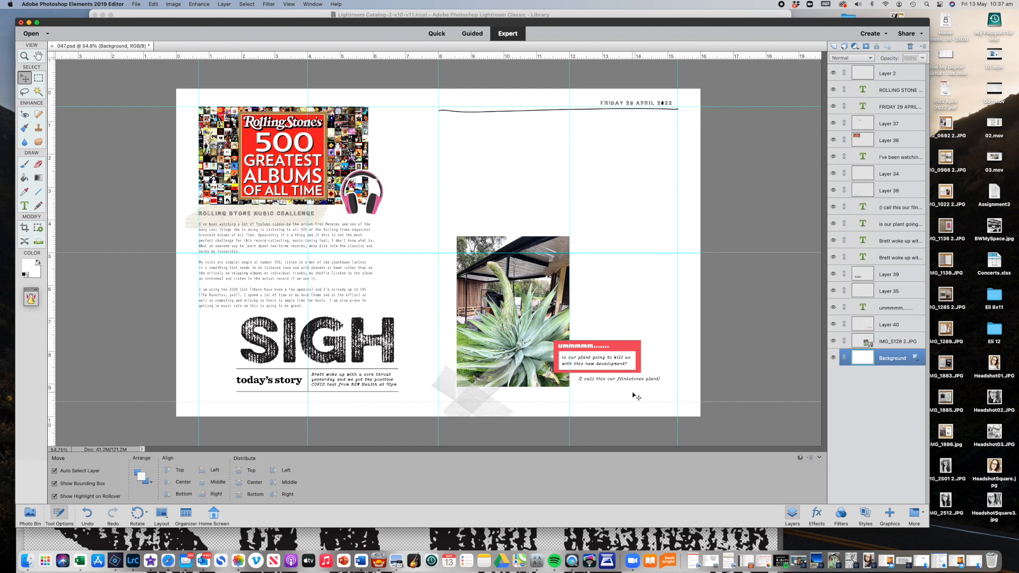
# Step: Add the 3x4_swirls_BW.pdf pattern to the spread and place it enlarged behind the agave photo's upper right side
pyautogui.click(30, 514)
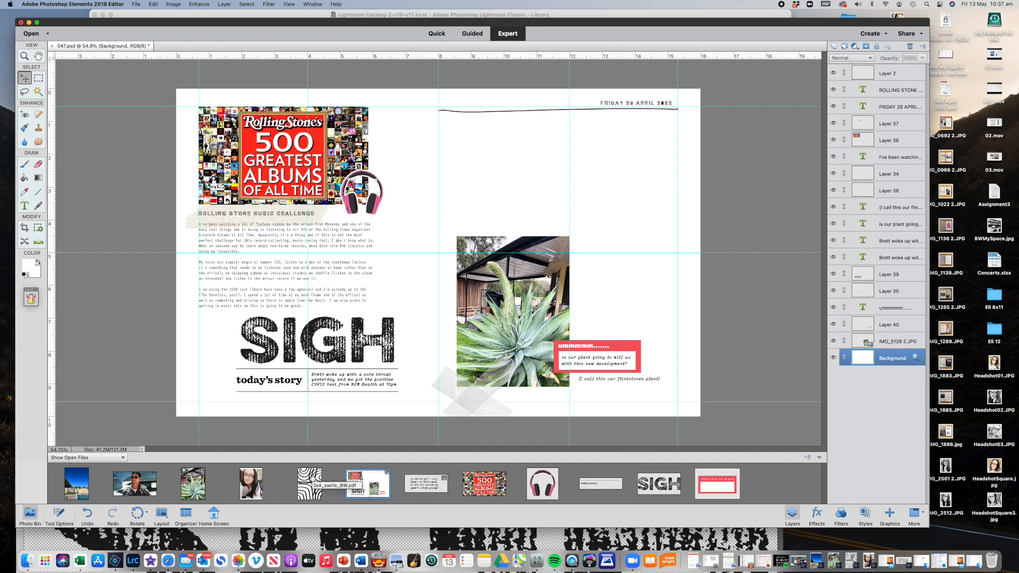
pyautogui.moveTo(312, 480); pyautogui.dragTo(617, 250)
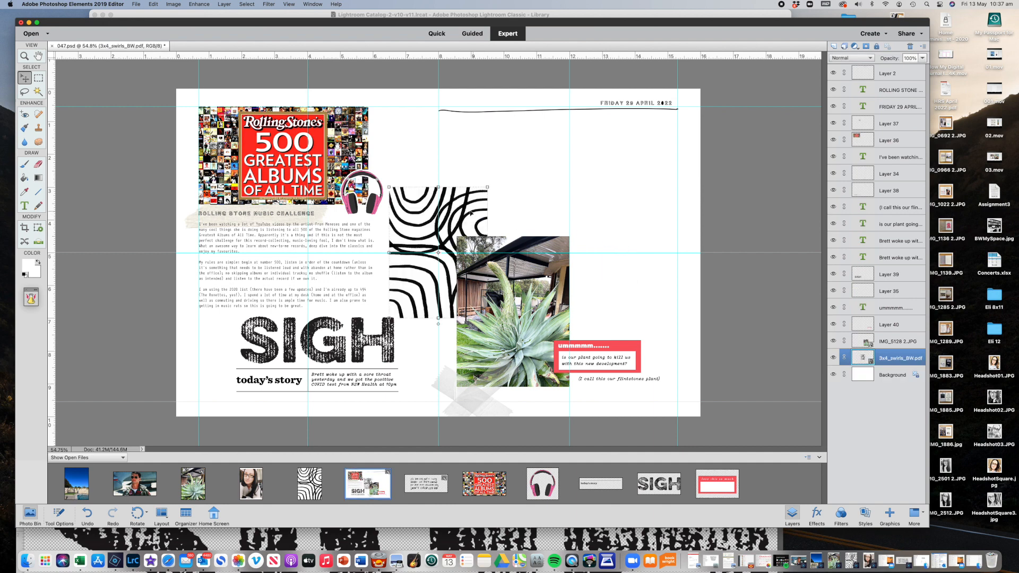
pyautogui.moveTo(462, 212); pyautogui.dragTo(630, 189)
pyautogui.press('Return')
pyautogui.press('Return')
pyautogui.press('Return')
# Step: Enlarge the agave photo and reposition the swirl pattern so it shows above and to the right of it
pyautogui.click(549, 248)
pyautogui.press('Return')
pyautogui.press('Return')
pyautogui.moveTo(621, 228); pyautogui.dragTo(615, 236)
# Step: Shift the flintstones caption right, clear of the enlarged photo, and nudge the sticker with its heading and message slightly up
pyautogui.moveTo(619, 379); pyautogui.dragTo(636, 382)
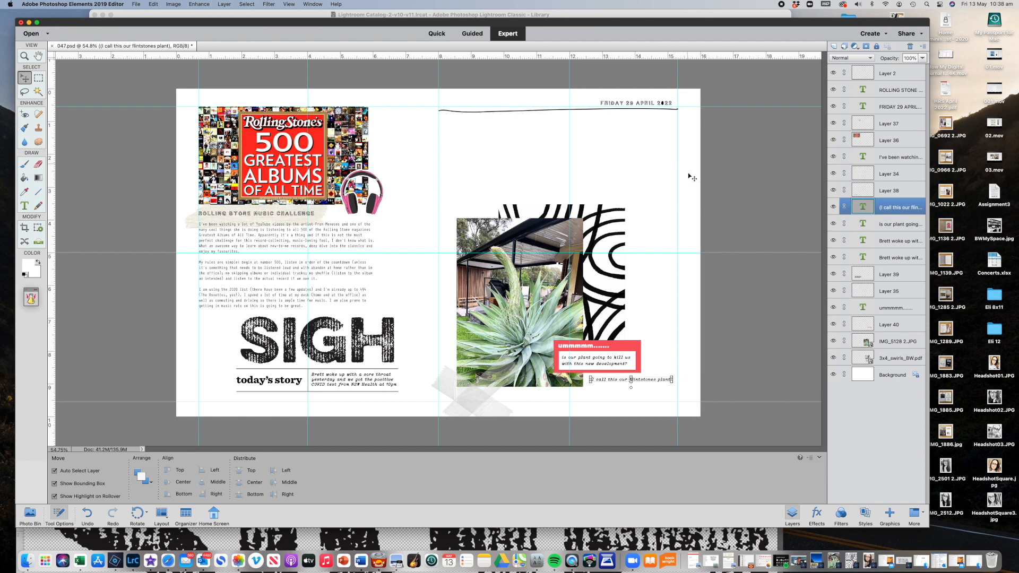
pyautogui.click(611, 170)
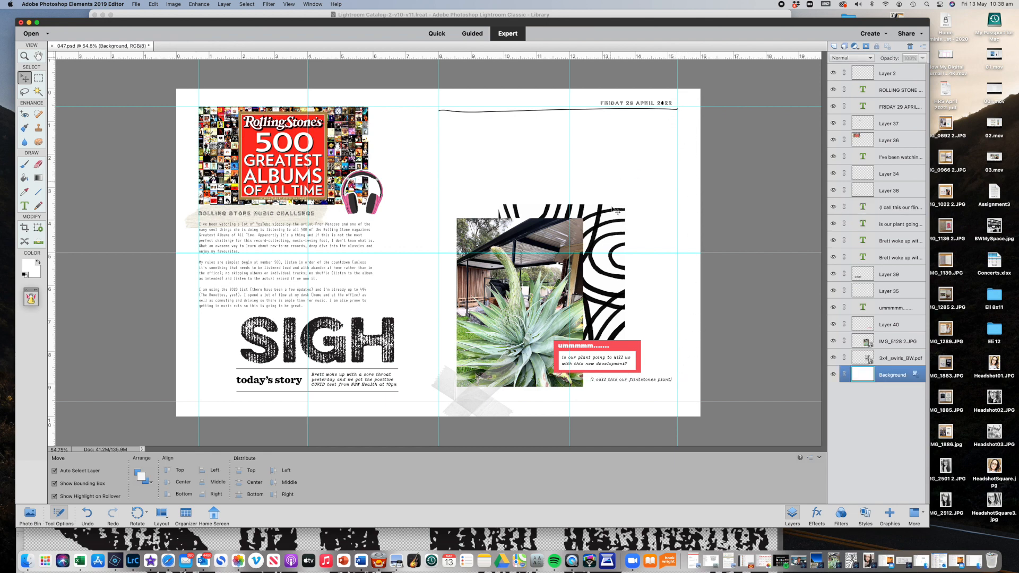
pyautogui.moveTo(619, 349); pyautogui.dragTo(589, 345)
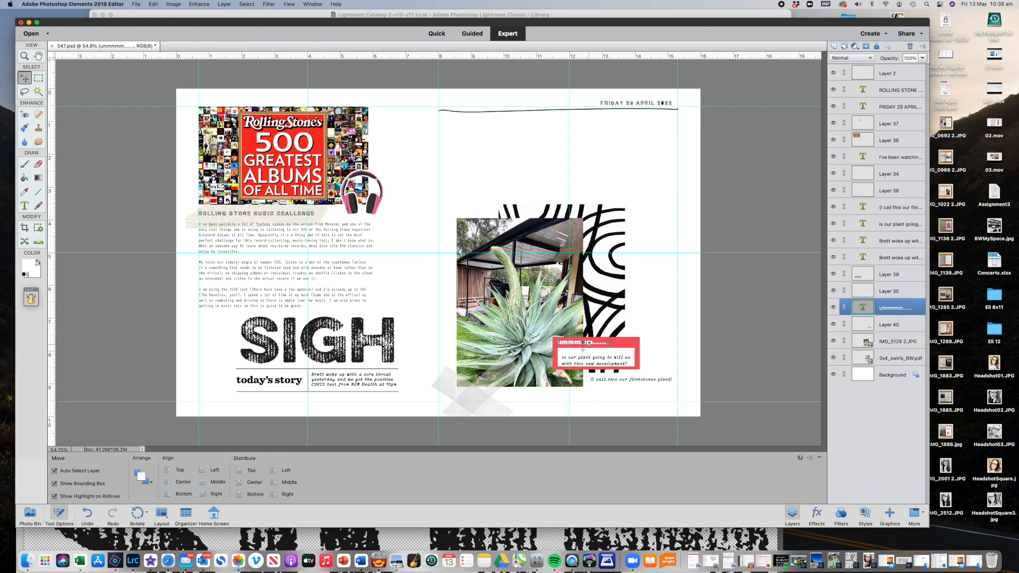
pyautogui.moveTo(595, 362); pyautogui.dragTo(595, 359)
# Step: Nudge the swirl pattern slightly up behind the agave photo
pyautogui.click(614, 317)
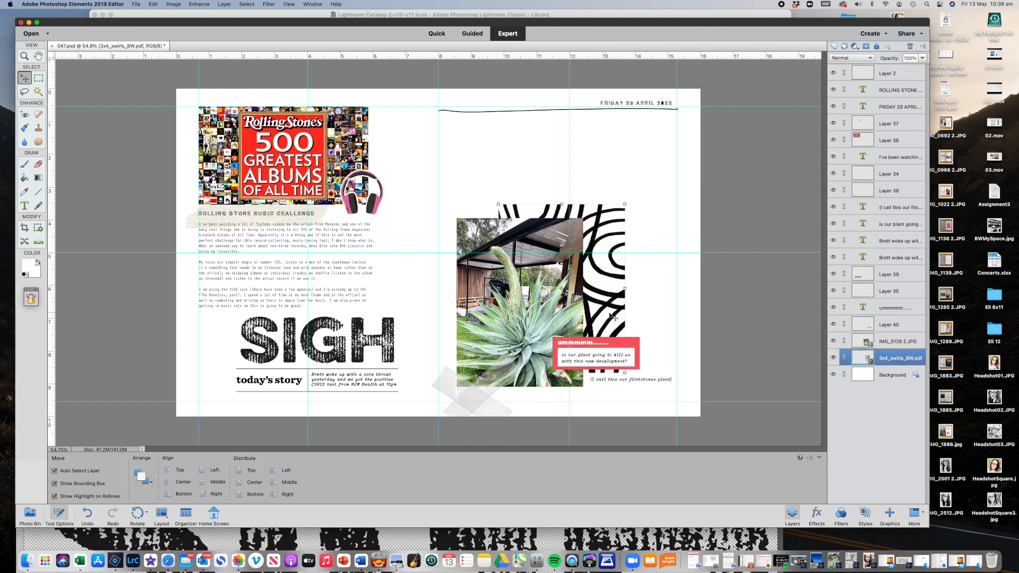
pyautogui.moveTo(614, 317); pyautogui.dragTo(614, 313)
pyautogui.click(658, 317)
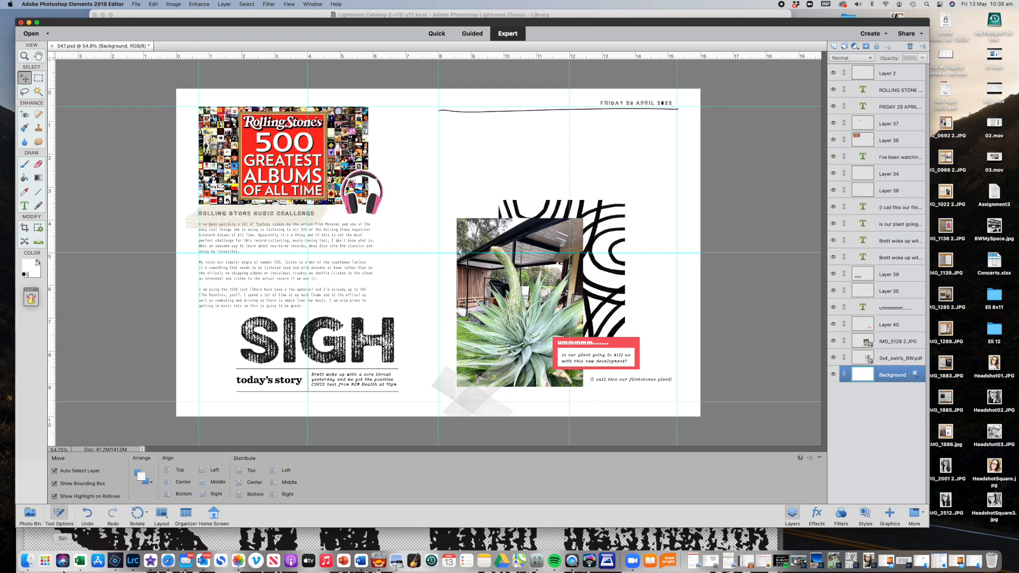
# Step: Add the handwritten lyric from Untitled_Artwork.png to the right page between the date line and the agave photo
pyautogui.click(29, 515)
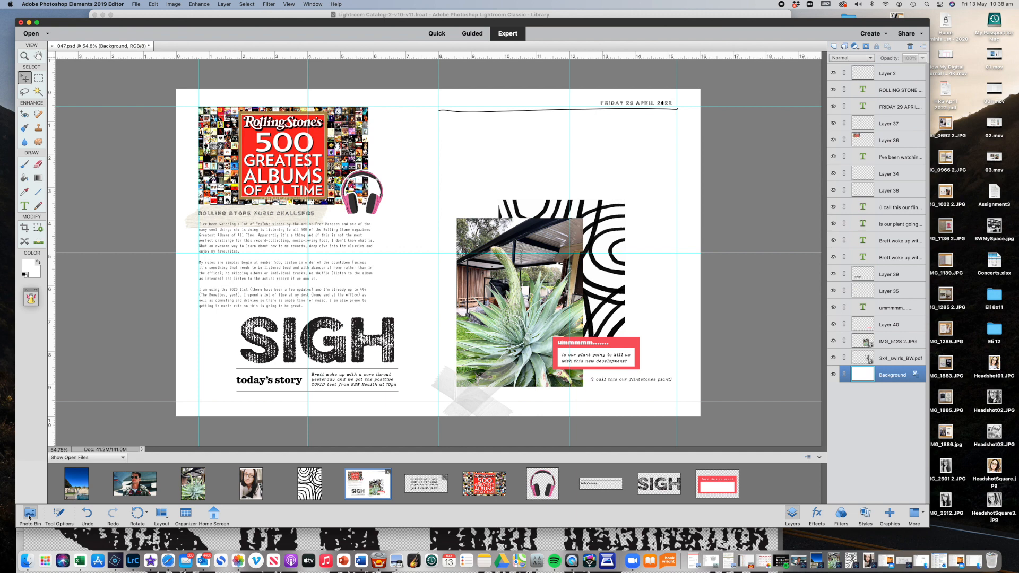
pyautogui.moveTo(421, 487); pyautogui.dragTo(604, 157)
pyautogui.click(661, 186)
# Step: Shrink the swirl pattern slightly from its top right corner and move the handwritten lyric right above it
pyautogui.moveTo(599, 216); pyautogui.dragTo(620, 205)
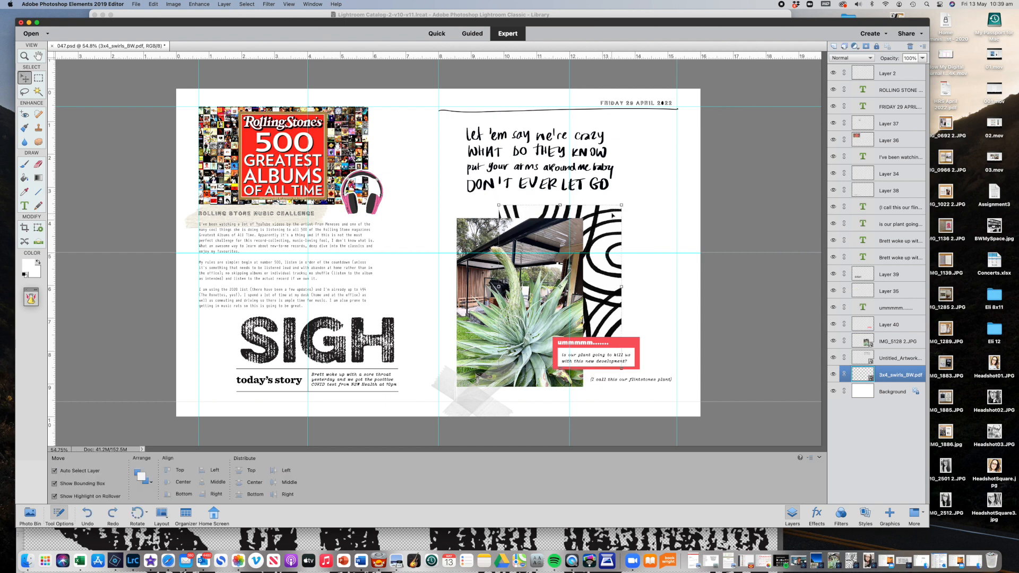
pyautogui.click(637, 185)
pyautogui.moveTo(630, 189)
pyautogui.mouseDown()
pyautogui.moveTo(617, 189)
pyautogui.moveTo(628, 187)
pyautogui.mouseUp()
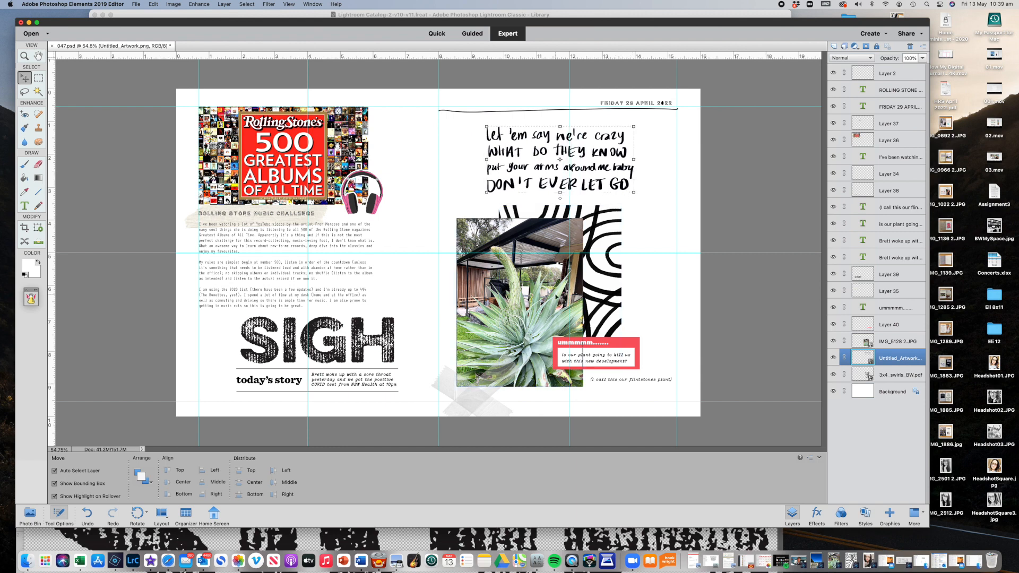
# Step: Move the agave photo and the swirl pattern together to the right to centre them on the page
pyautogui.click(562, 300)
pyautogui.keyDown('shift'); pyautogui.click(599, 294); pyautogui.keyUp('shift')
pyautogui.moveTo(613, 276); pyautogui.dragTo(621, 277)
pyautogui.click(654, 292)
# Step: Select the sticker, its "ummmmm" heading and the plant message together and shift them slightly right
pyautogui.click(631, 346)
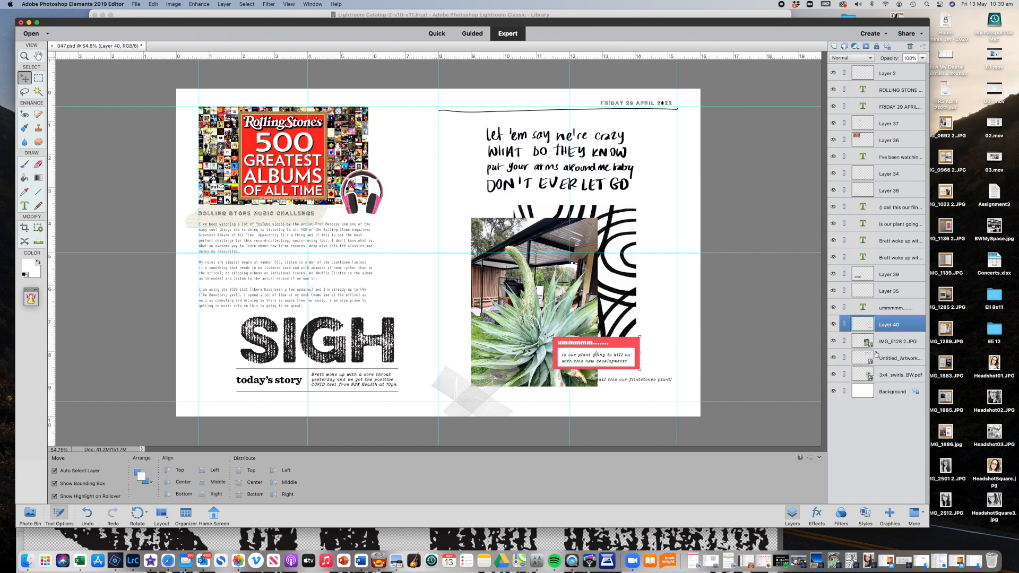
pyautogui.keyDown('shift'); pyautogui.click(881, 305); pyautogui.keyUp('shift')
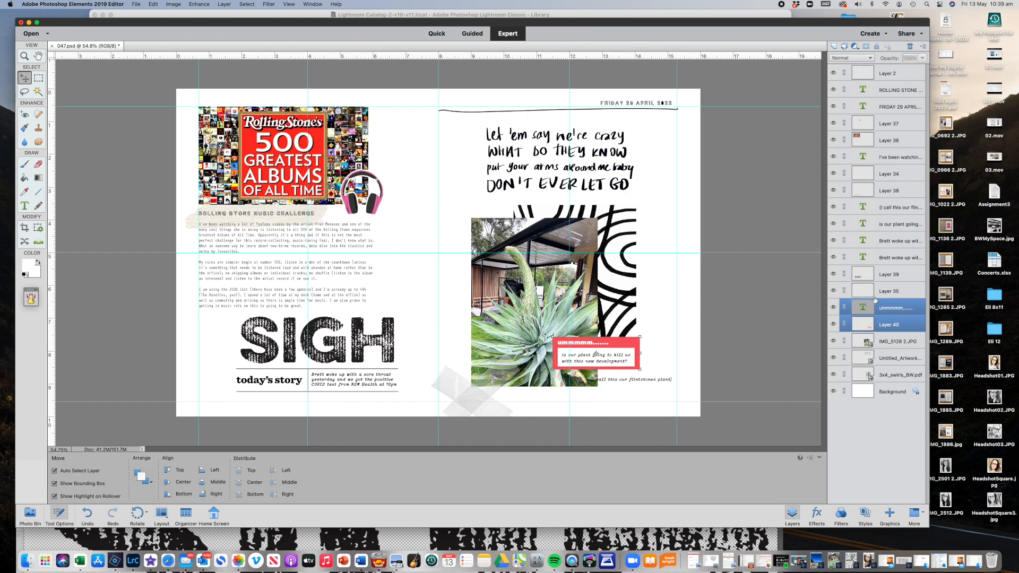
pyautogui.keyDown('shift'); pyautogui.click(884, 293); pyautogui.keyUp('shift')
pyautogui.click(875, 310)
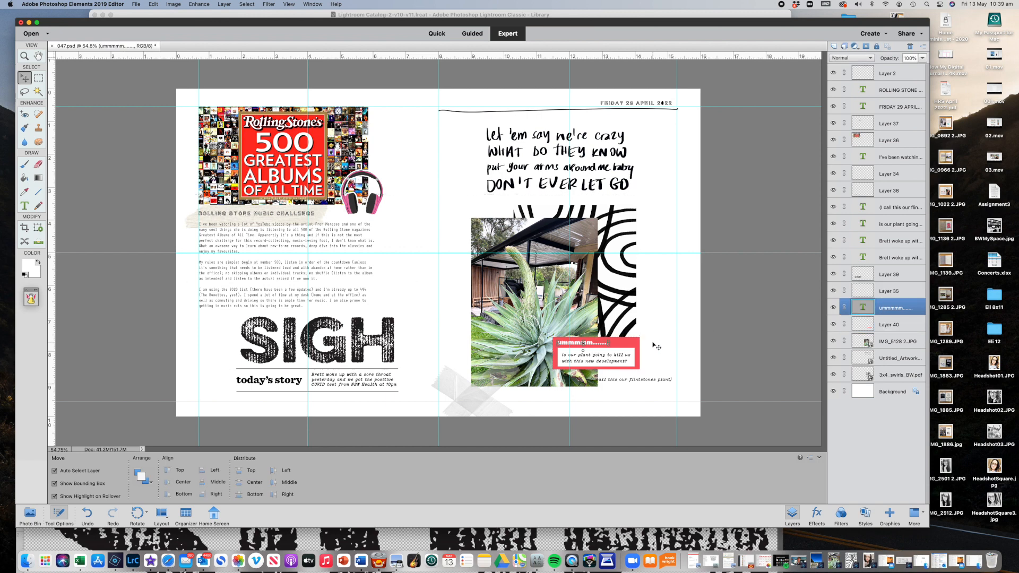
pyautogui.click(863, 323)
pyautogui.keyDown('shift'); pyautogui.click(892, 311); pyautogui.keyUp('shift')
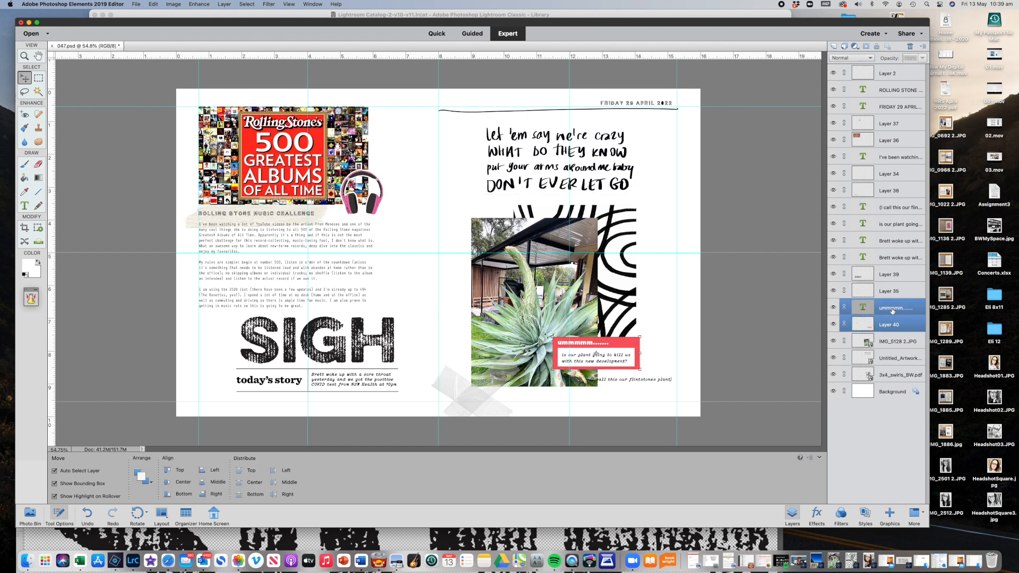
pyautogui.keyDown('super'); pyautogui.click(893, 226); pyautogui.keyUp('super')
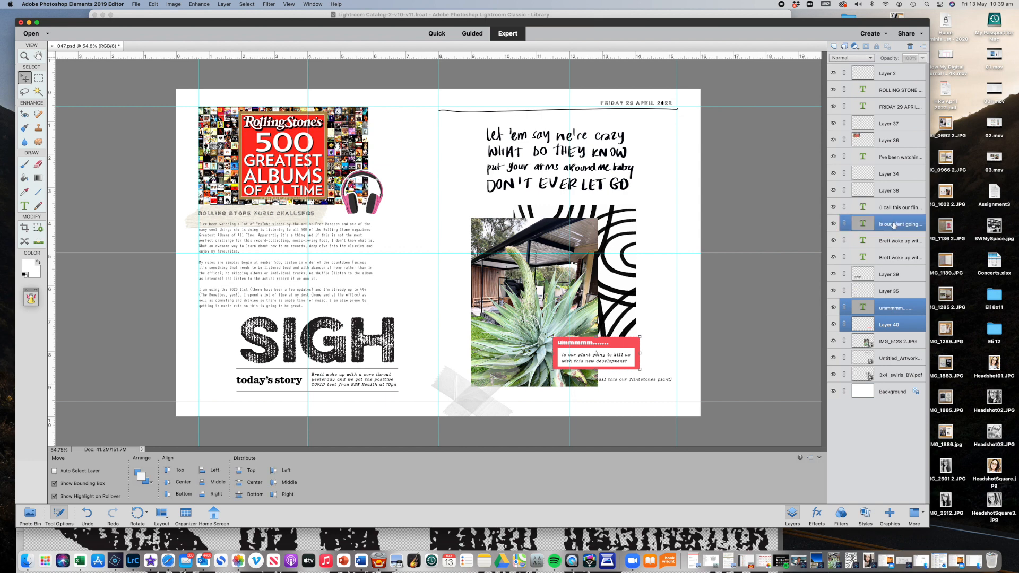
pyautogui.click(844, 224)
pyautogui.moveTo(634, 343); pyautogui.dragTo(642, 344)
pyautogui.click(665, 305)
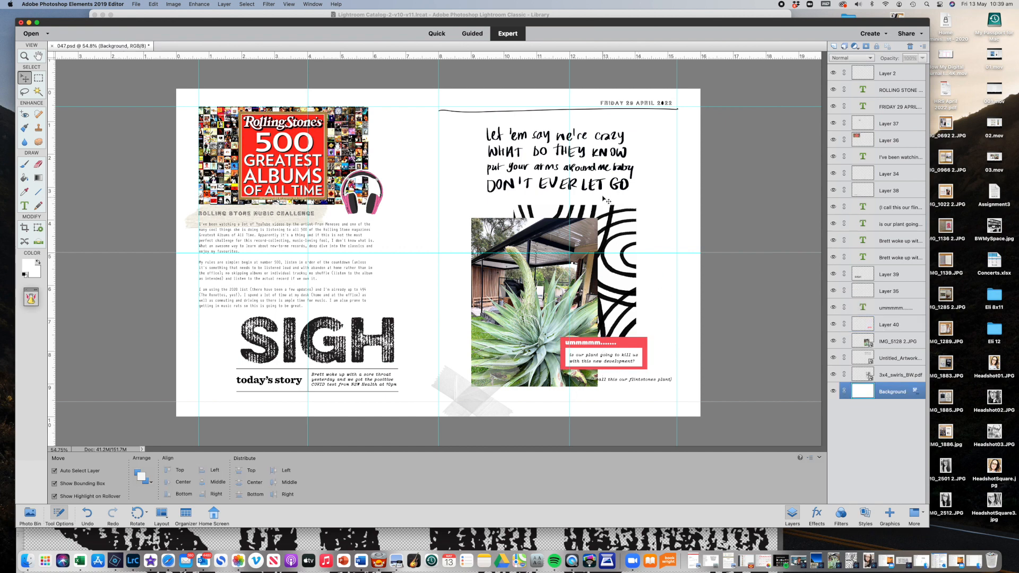
# Step: Scale the handwritten lyric to about 93% and centre it above the agave photo and swirl pattern
pyautogui.click(600, 191)
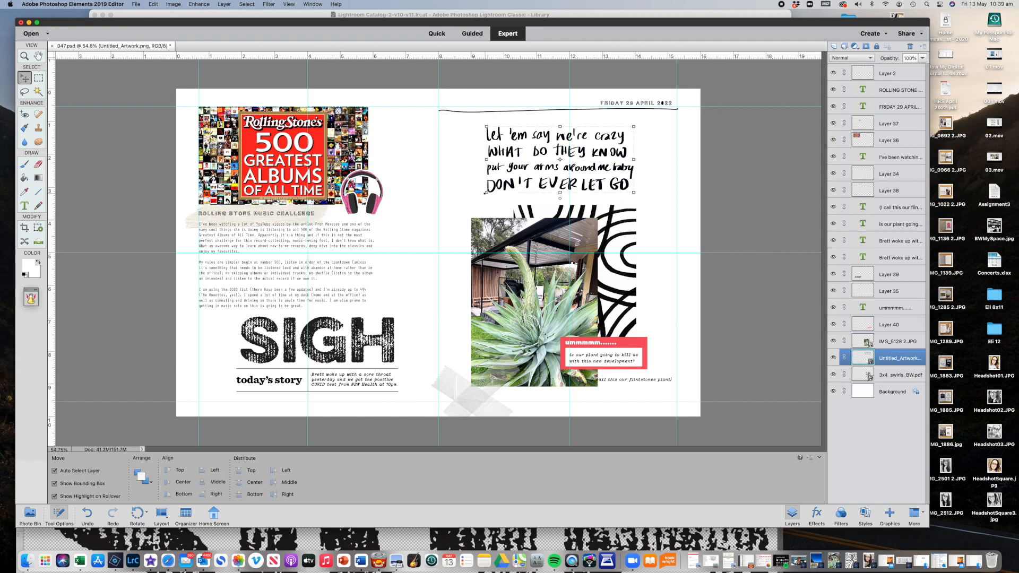
pyautogui.moveTo(486, 192); pyautogui.dragTo(497, 188)
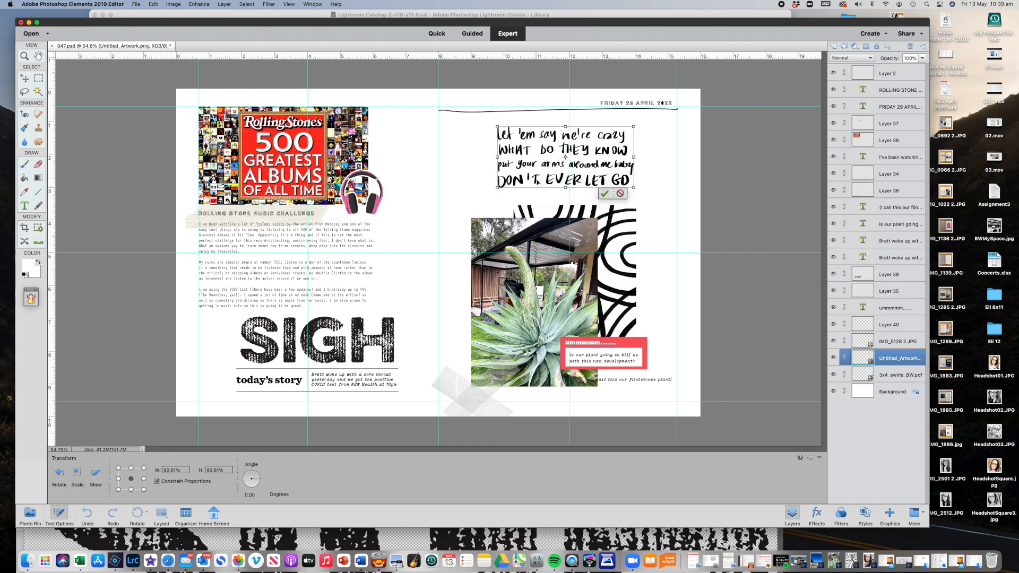
pyautogui.click(601, 194)
pyautogui.moveTo(613, 162); pyautogui.dragTo(607, 159)
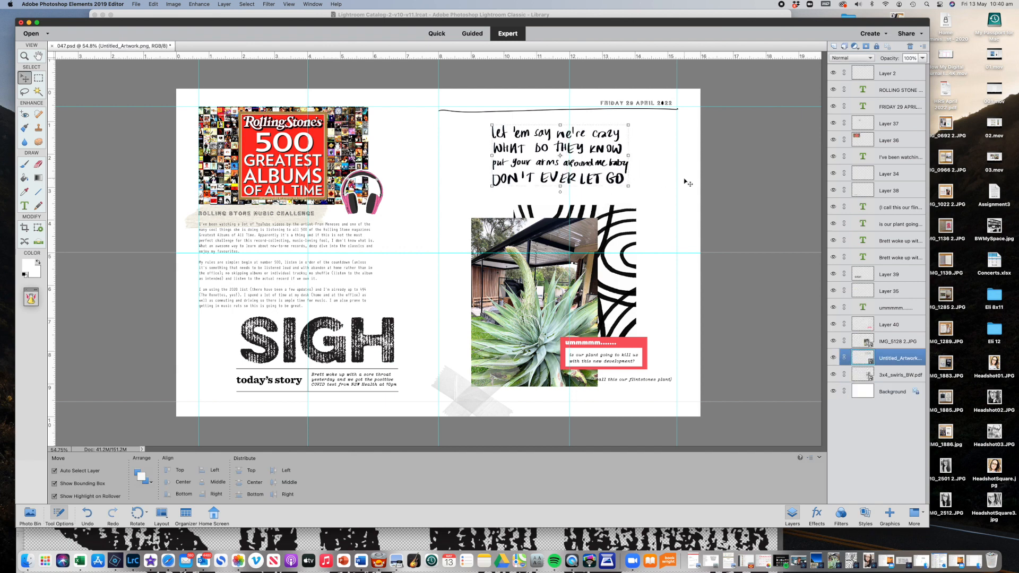
# Step: Move the flintstones caption right and slightly up so it clears the agave photo
pyautogui.moveTo(641, 381); pyautogui.dragTo(650, 378)
pyautogui.click(654, 400)
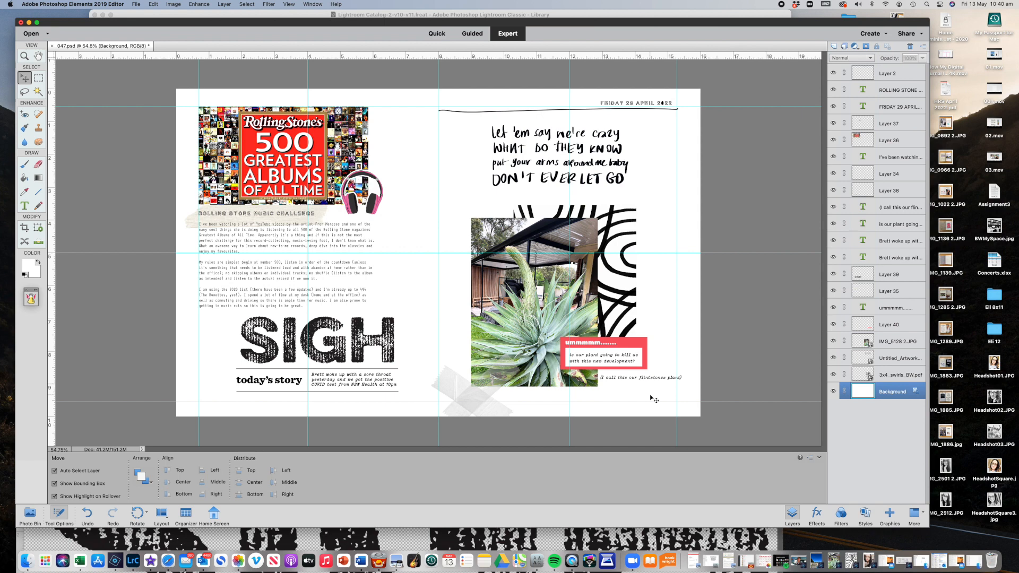
# Step: Open the original Untitled_Artwork.png to examine the handwritten lyric on its transparent background, and put it away again
pyautogui.click(29, 514)
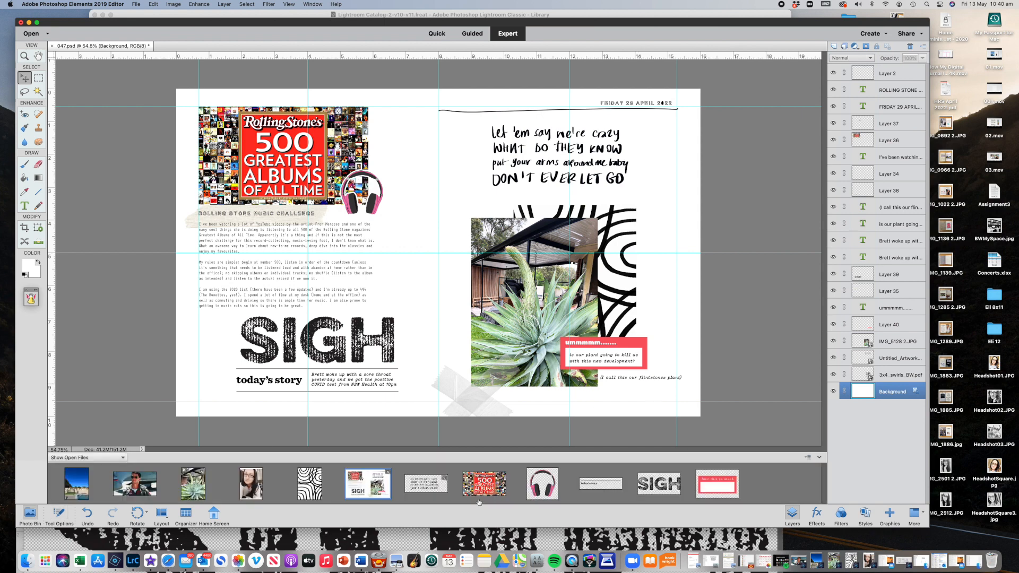
pyautogui.click(426, 483)
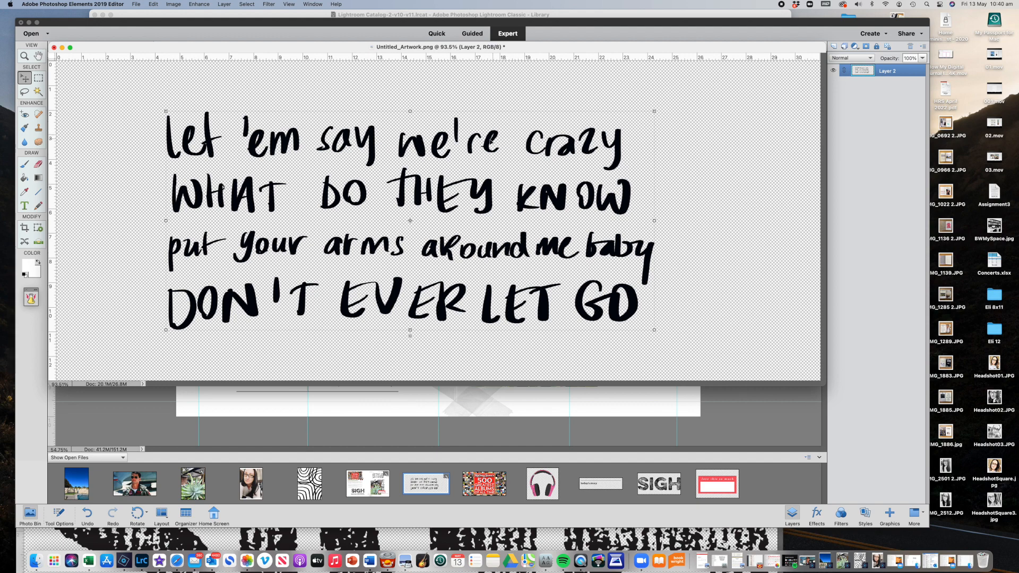
pyautogui.moveTo(413, 143); pyautogui.dragTo(509, 133)
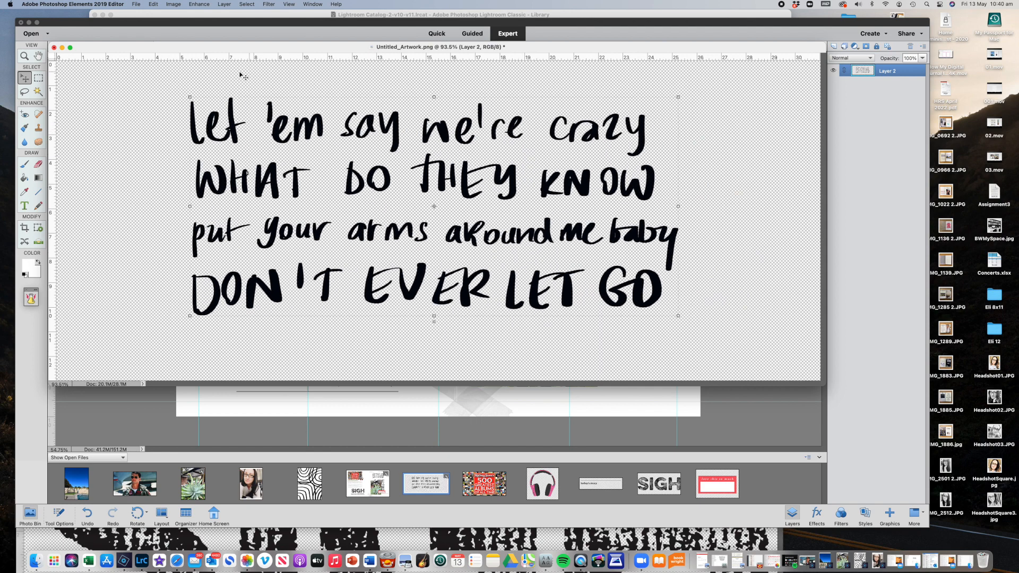
pyautogui.click(62, 48)
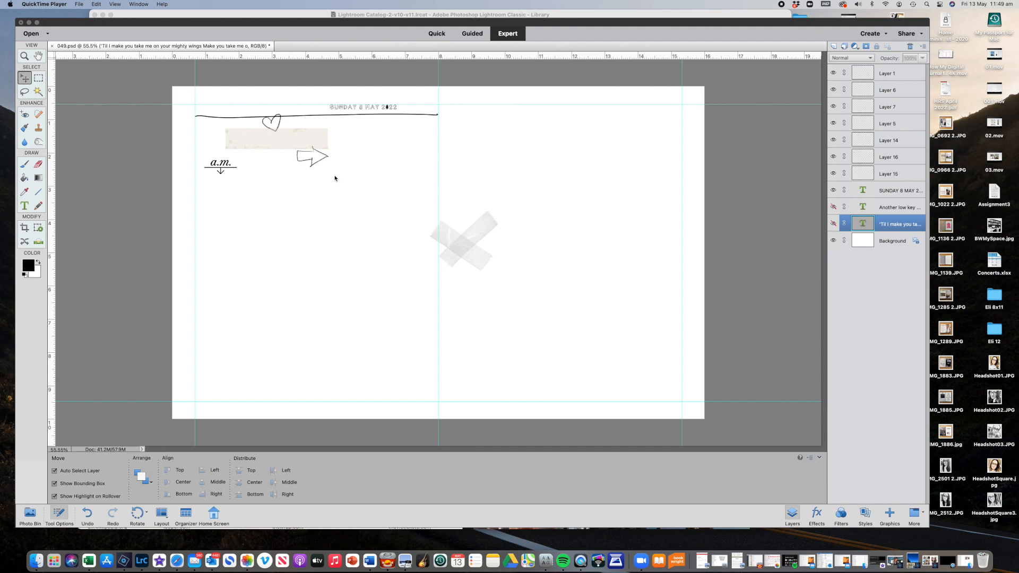
# Step: Add the "GOOD MORNING" pool photo IMG_5311.JPG to the 049.psd spread, aligning its left edge with the centre guide
pyautogui.click(29, 513)
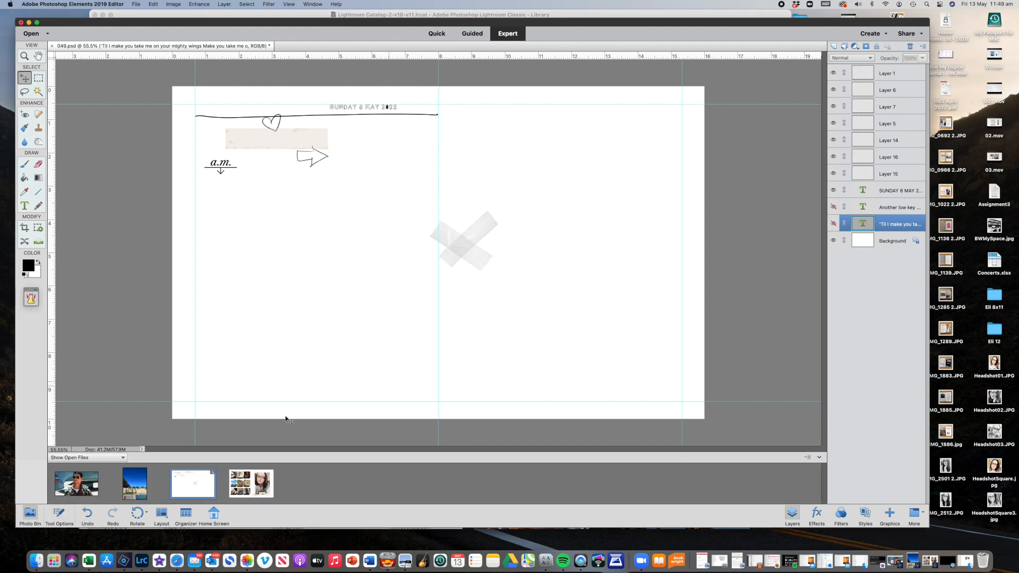
pyautogui.moveTo(128, 492); pyautogui.dragTo(609, 305)
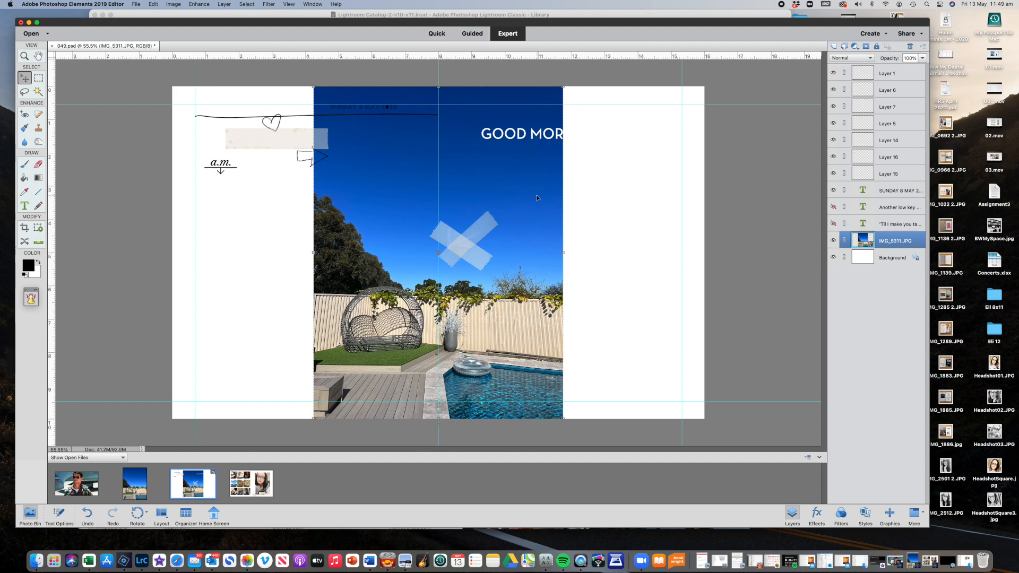
pyautogui.moveTo(639, 205)
pyautogui.mouseDown()
pyautogui.moveTo(676, 195)
pyautogui.moveTo(650, 190)
pyautogui.mouseUp()
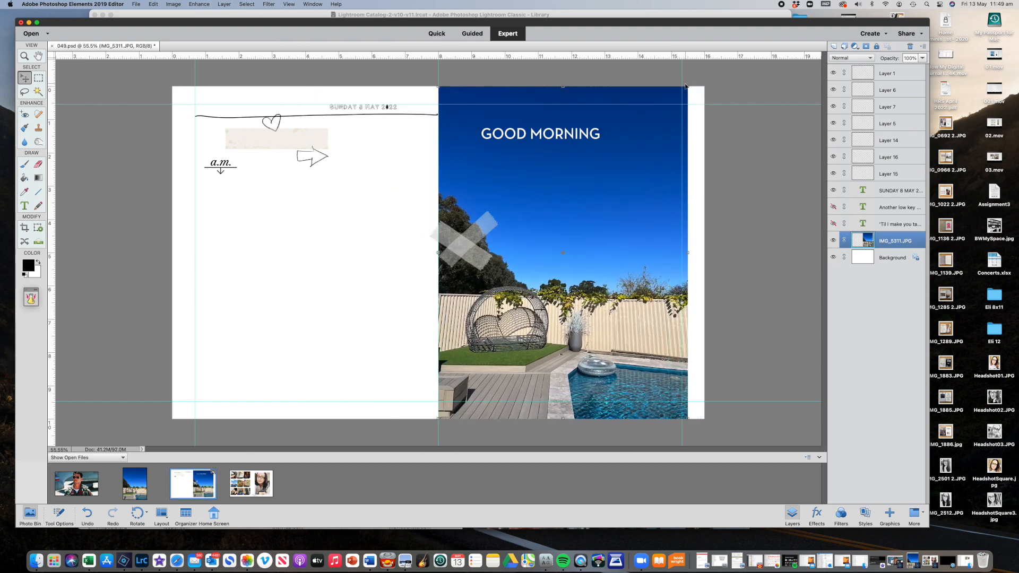
# Step: Enlarge the GOOD MORNING pool photo to fill the right-hand page and shift it up slightly
pyautogui.moveTo(686, 86); pyautogui.dragTo(642, 160)
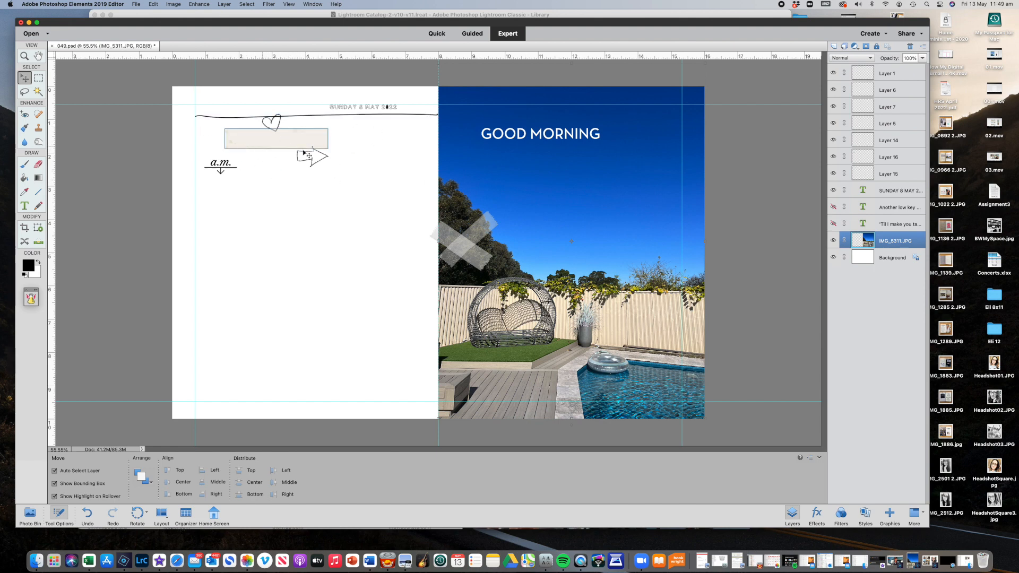
pyautogui.moveTo(533, 137); pyautogui.dragTo(533, 127)
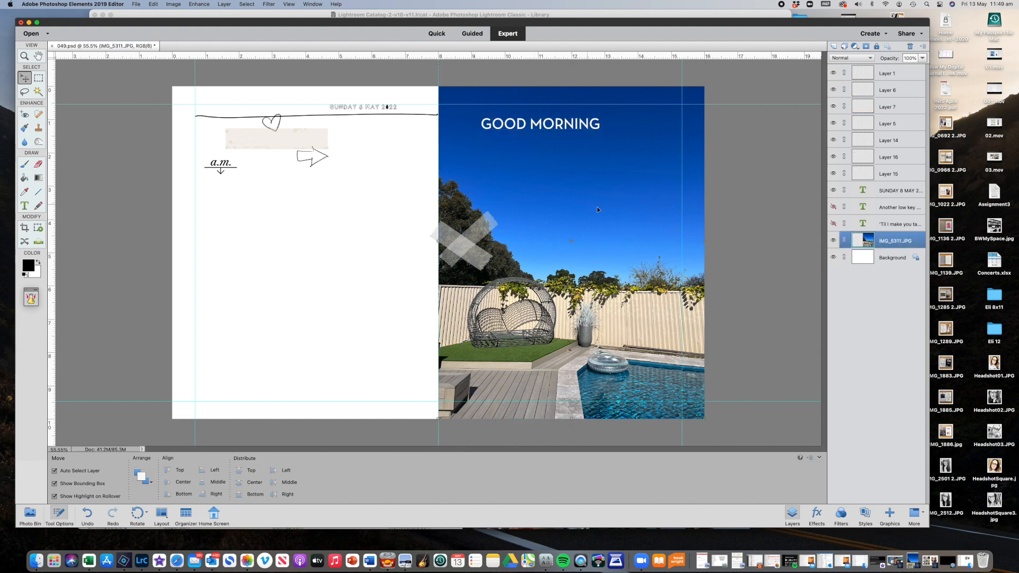
pyautogui.moveTo(635, 188)
pyautogui.mouseDown()
pyautogui.moveTo(635, 172)
pyautogui.moveTo(636, 191)
pyautogui.mouseUp()
# Step: Move the crossed tape down to the lower end of the centre fold, overlapping both pages
pyautogui.moveTo(448, 257); pyautogui.dragTo(444, 416)
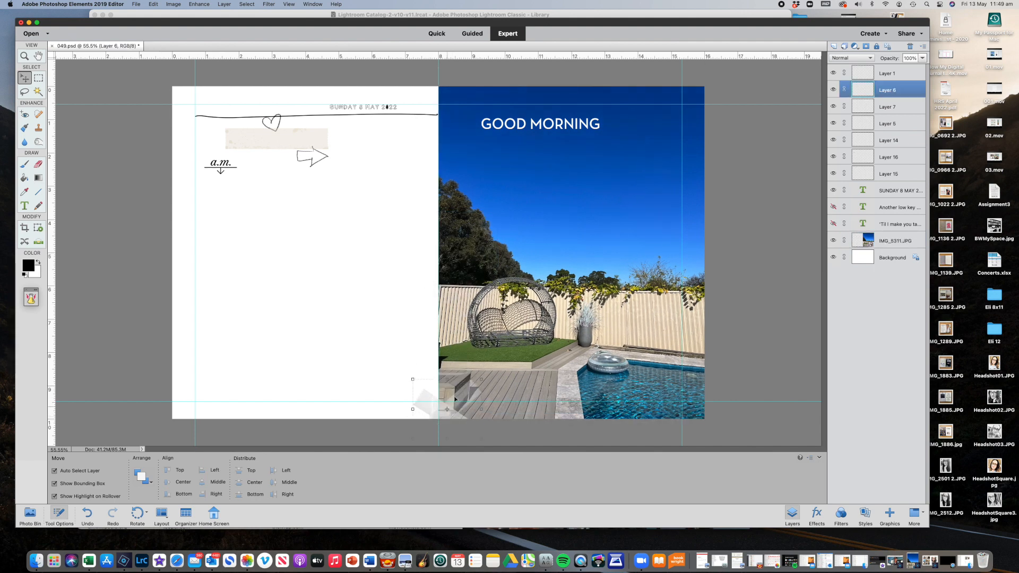
pyautogui.click(585, 163)
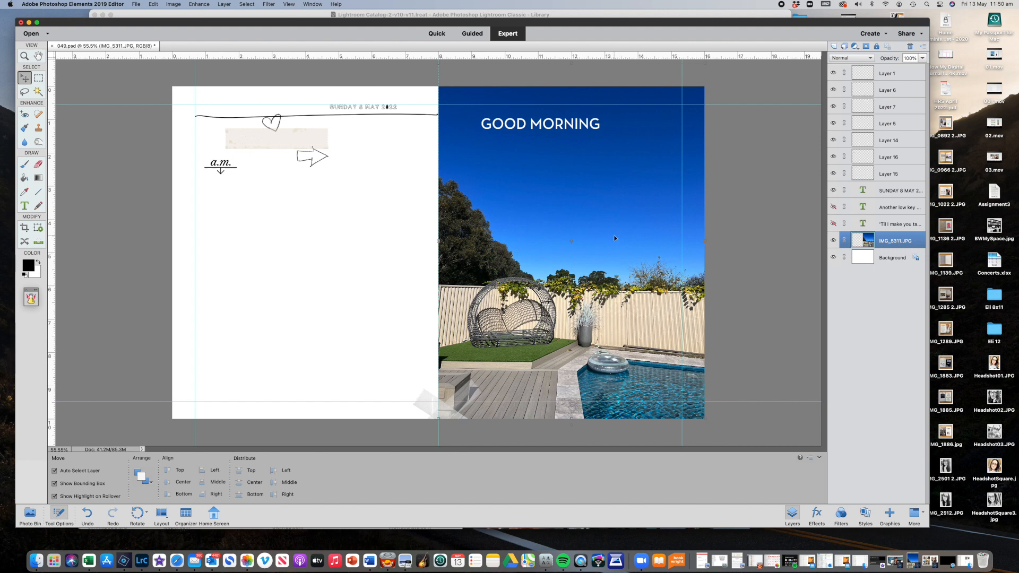
pyautogui.click(259, 181)
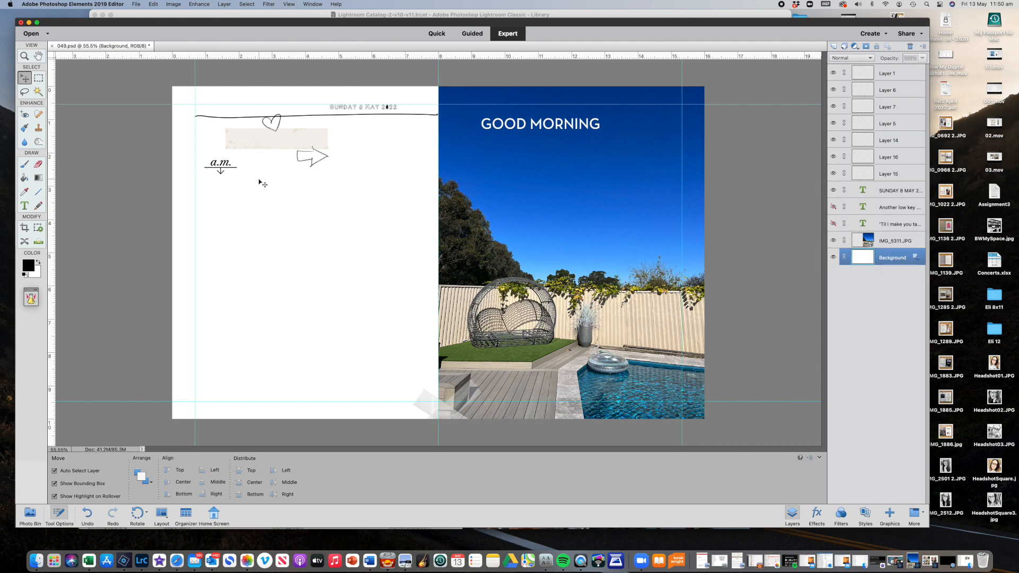
# Step: Show the hidden "Another low key Mothers' Day" journaling text and align it with the left margin guide below the a.m. stamp
pyautogui.click(833, 206)
pyautogui.click(260, 194)
pyautogui.moveTo(260, 192); pyautogui.dragTo(259, 189)
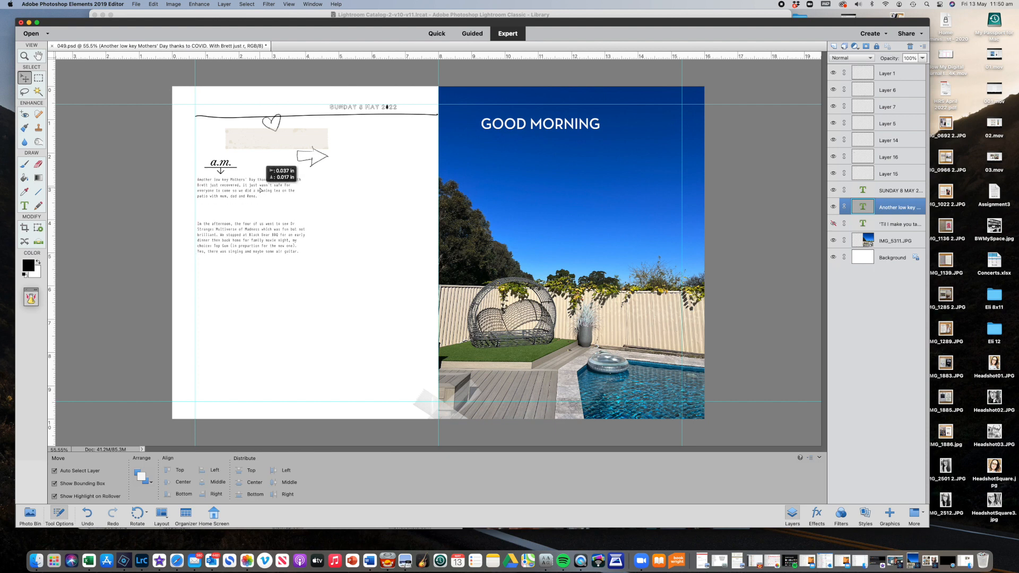
pyautogui.click(321, 200)
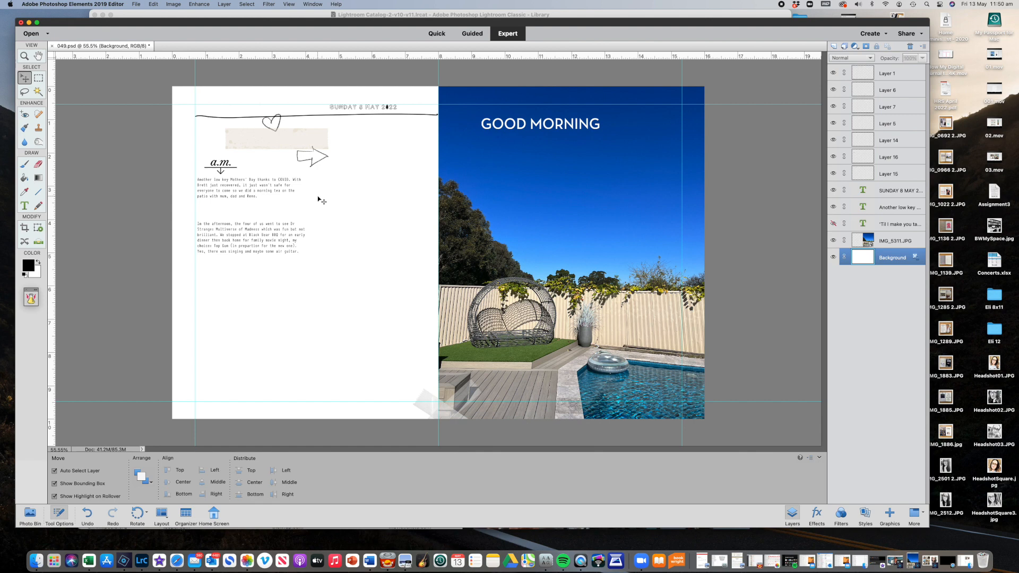
pyautogui.moveTo(243, 191); pyautogui.dragTo(243, 191)
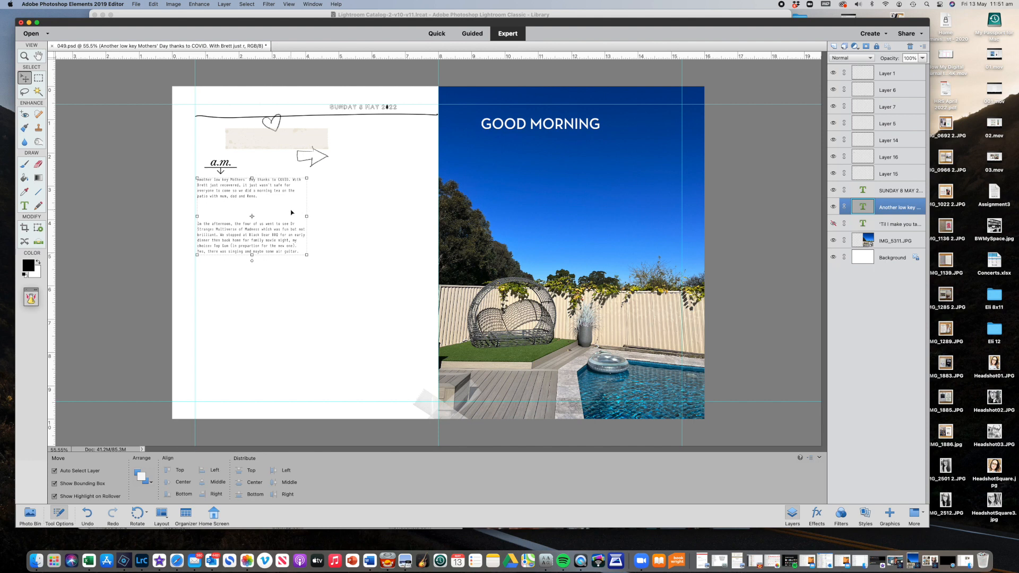
pyautogui.click(315, 216)
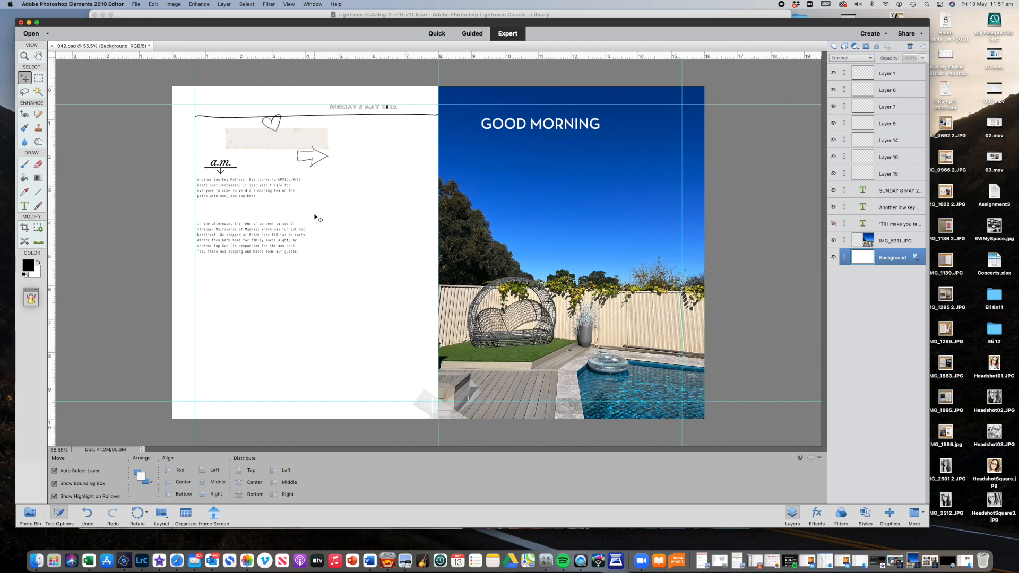
pyautogui.click(290, 223)
pyautogui.click(293, 279)
# Step: Add the Top Gun photo to the spread and place it below the journaling, with its left edge on the margin guide
pyautogui.click(30, 513)
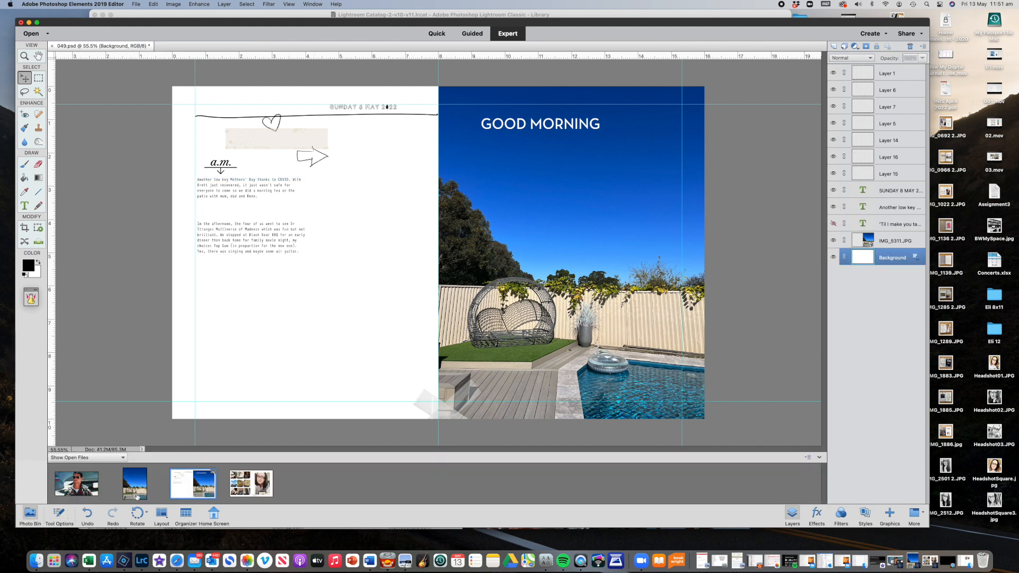
pyautogui.moveTo(77, 483); pyautogui.dragTo(299, 304)
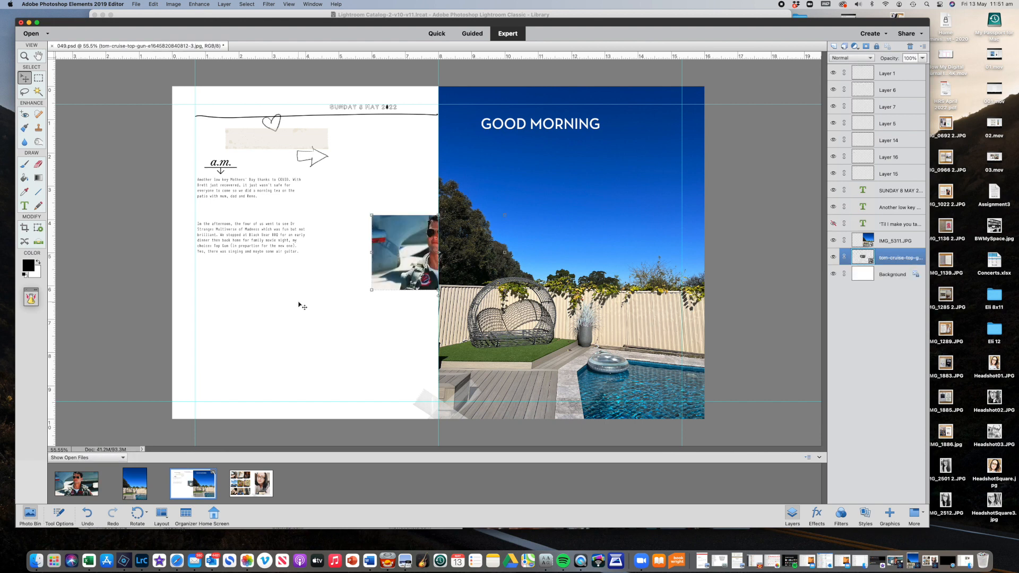
pyautogui.moveTo(403, 258); pyautogui.dragTo(229, 299)
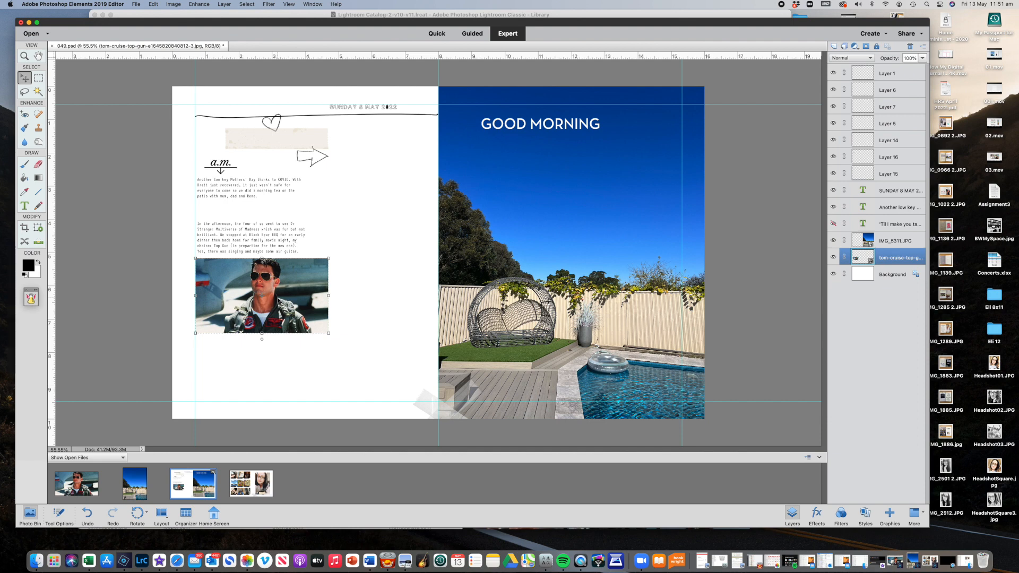
pyautogui.moveTo(292, 297); pyautogui.dragTo(292, 300)
pyautogui.click(368, 307)
pyautogui.click(310, 315)
pyautogui.click(357, 314)
pyautogui.click(287, 287)
# Step: Switch to Lightroom Classic and search the Scrapbooking folder for "am pm" to find a p.m. stamp matching the a.m. one
pyautogui.click(221, 169)
pyautogui.moveTo(221, 166); pyautogui.dragTo(221, 166)
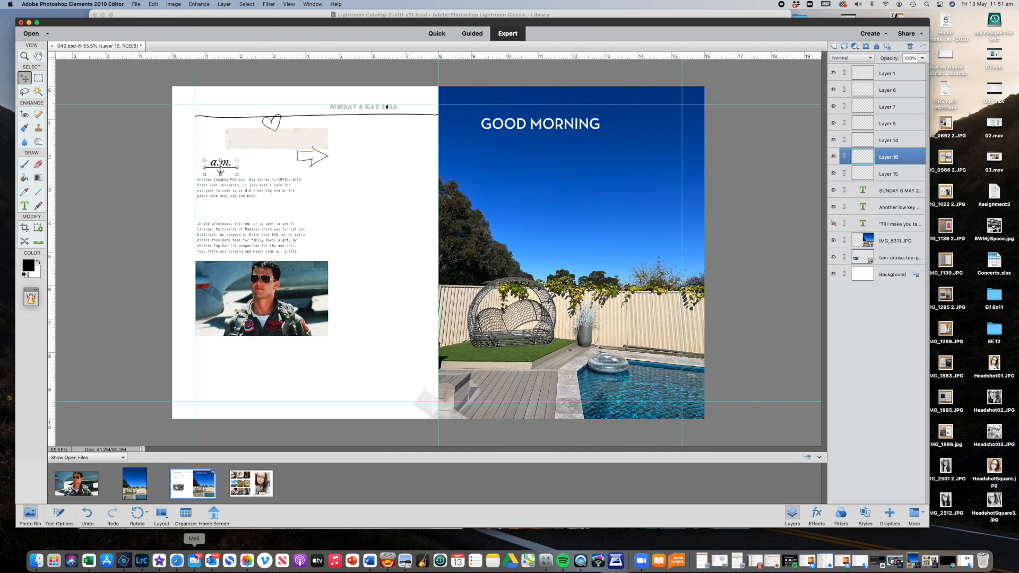
pyautogui.click(142, 560)
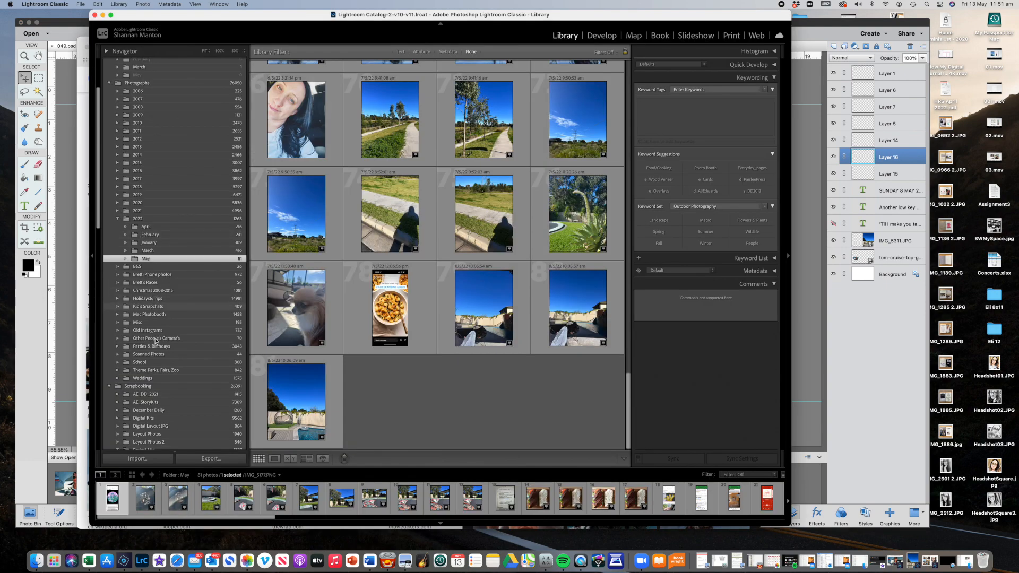
pyautogui.click(146, 387)
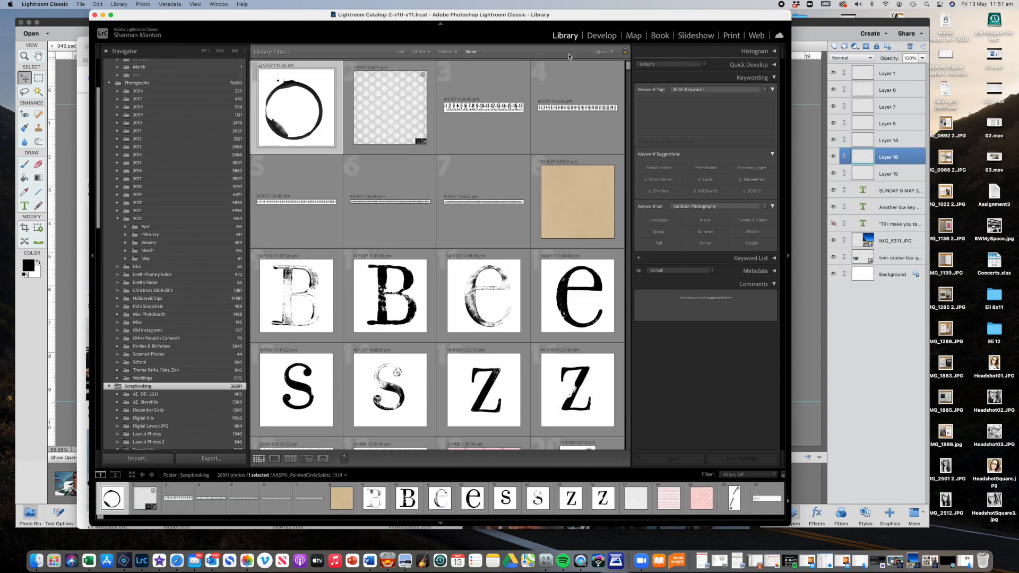
pyautogui.press('super+f')
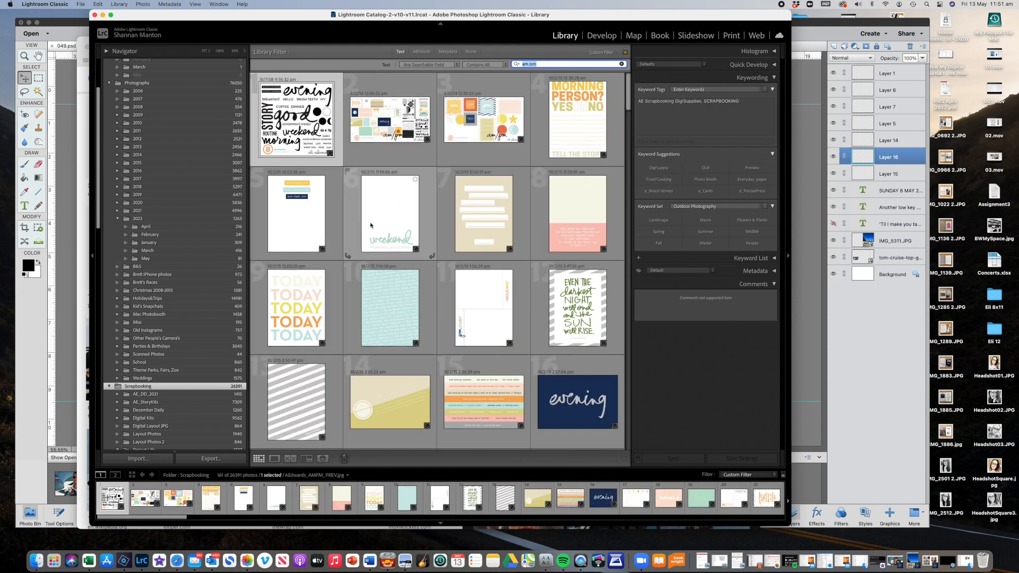
pyautogui.scroll(-20, 430, 223)
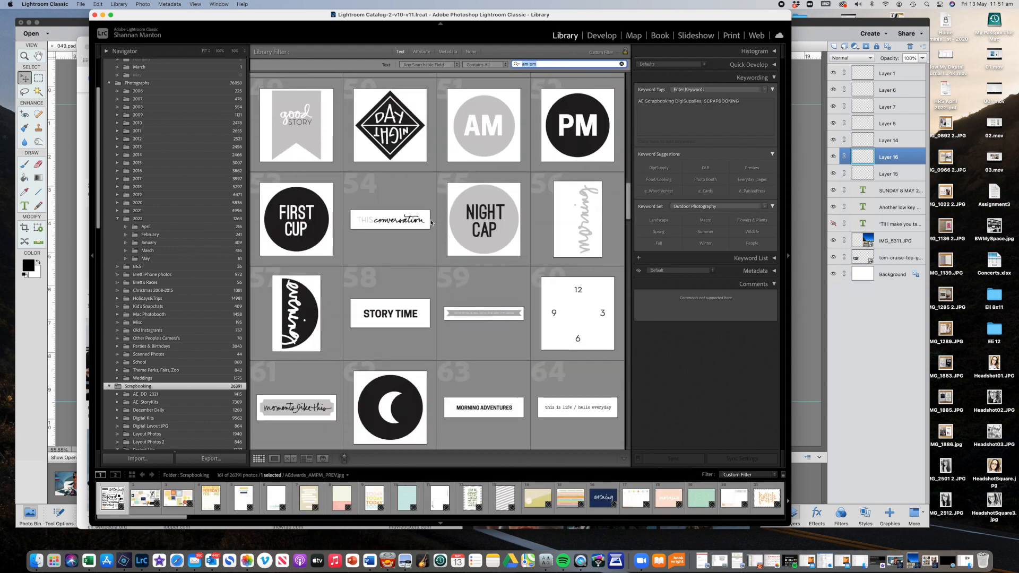
pyautogui.scroll(-15, 430, 223)
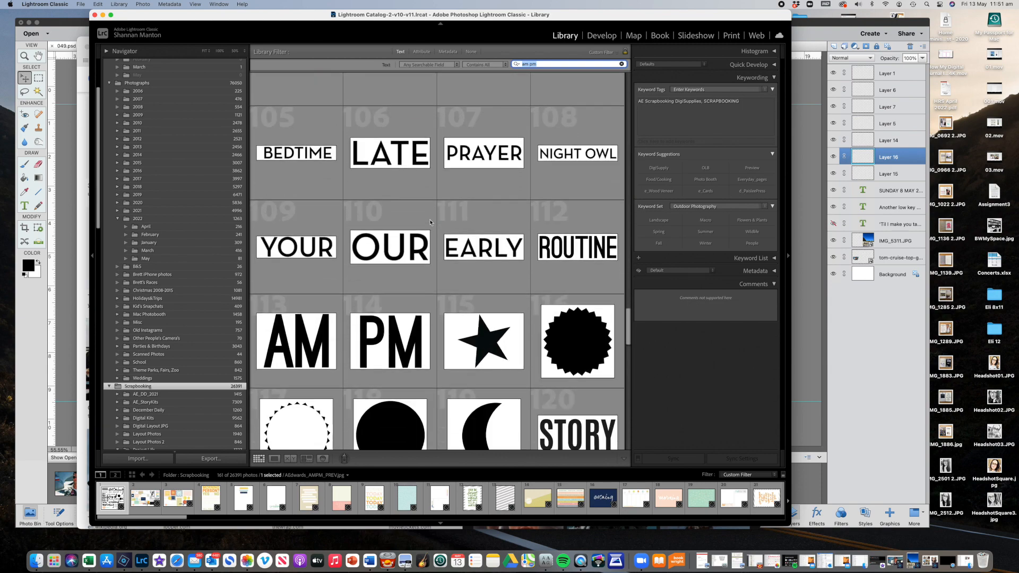
pyautogui.scroll(3, 431, 222)
pyautogui.scroll(-3, 430, 222)
# Step: Open the p.m. arrow stamp in Photoshop Elements and place it on 049.psd above the afternoon paragraph
pyautogui.click(301, 253)
pyautogui.moveTo(302, 253); pyautogui.dragTo(124, 558)
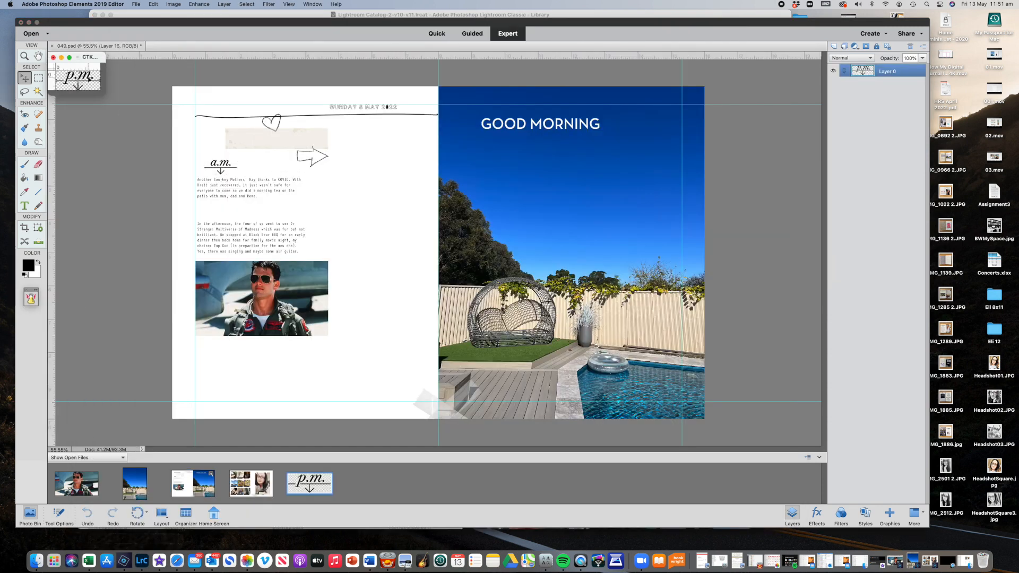
pyautogui.moveTo(262, 228); pyautogui.dragTo(263, 228)
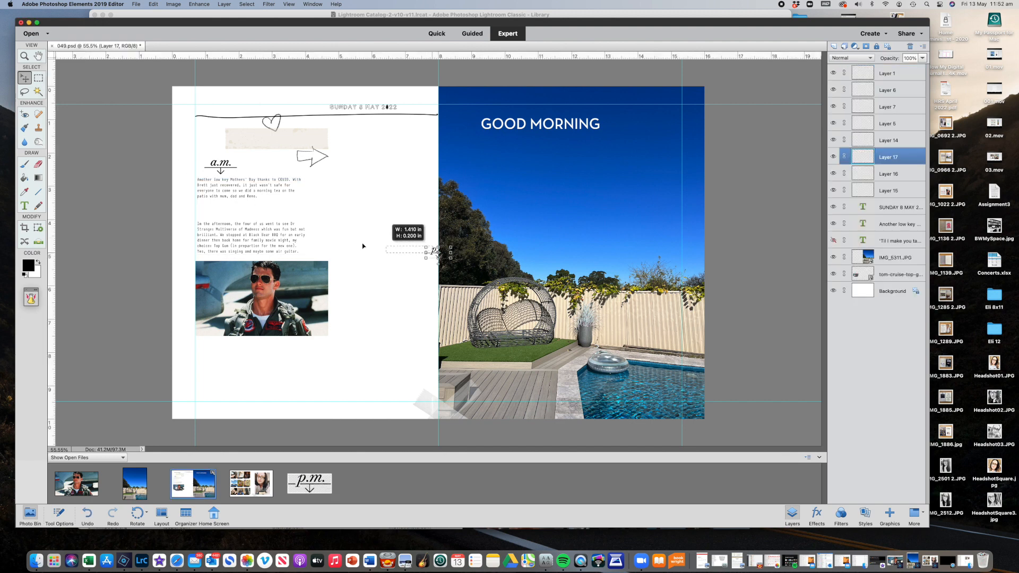
pyautogui.moveTo(427, 250); pyautogui.dragTo(279, 215)
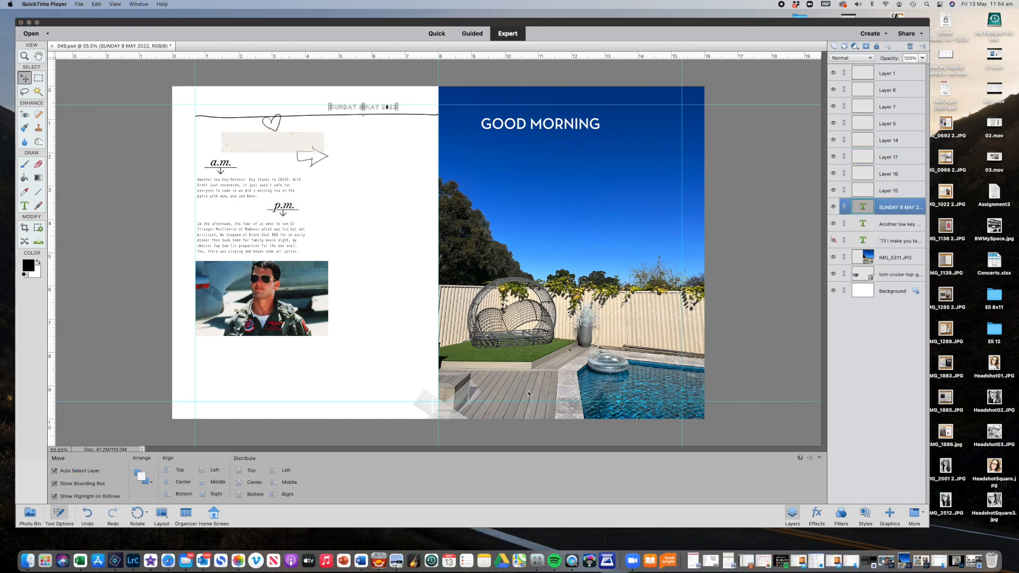
# Step: Duplicate the "SUNDAY 8 MAY 2022" text just below the header line and change the copy to "MOTHER'S DAY"
pyautogui.click(347, 110)
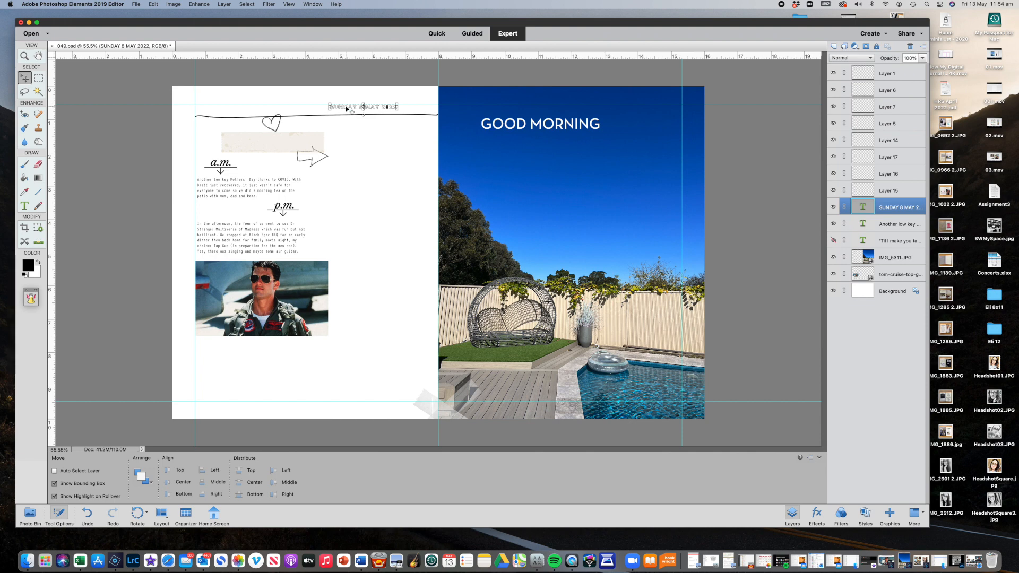
pyautogui.moveTo(346, 109); pyautogui.dragTo(341, 142)
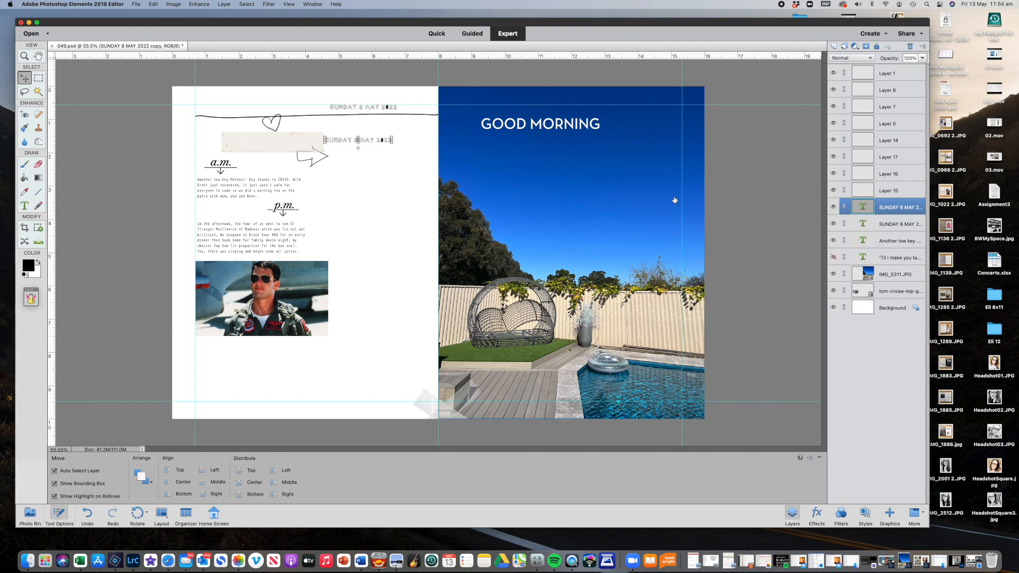
pyautogui.doubleClick(380, 140)
pyautogui.write('MOTHER')
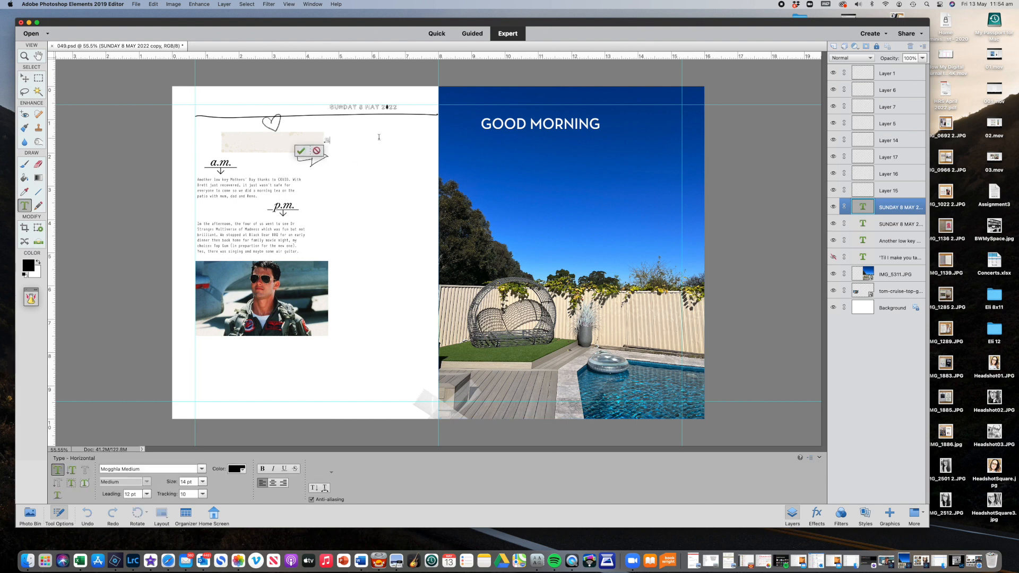
pyautogui.write("'S DAY")
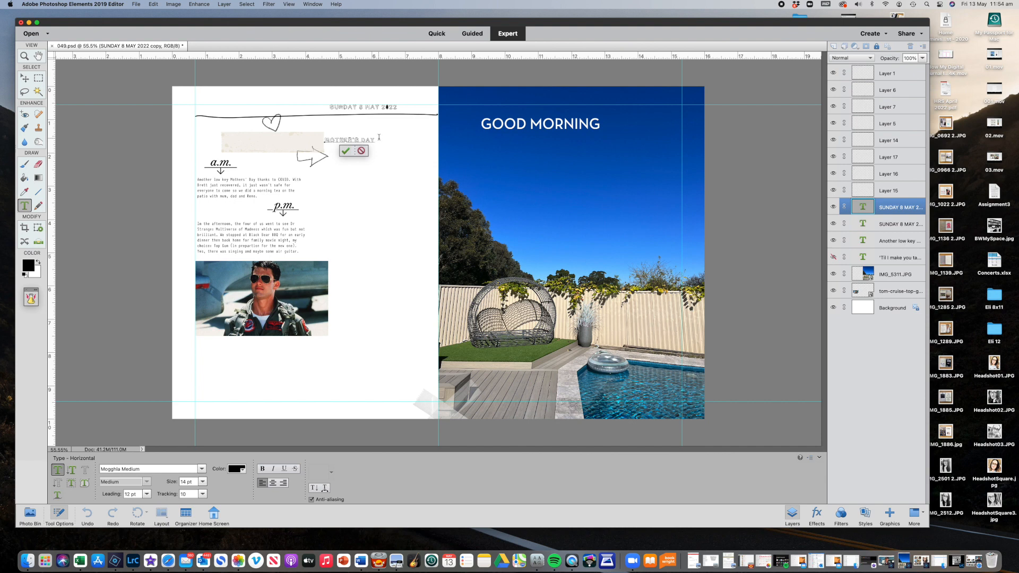
pyautogui.click(346, 152)
# Step: Centre the MOTHER'S DAY text on the paper strip as the topmost layer and make it bold
pyautogui.moveTo(346, 141); pyautogui.dragTo(270, 140)
pyautogui.moveTo(876, 205); pyautogui.dragTo(880, 72)
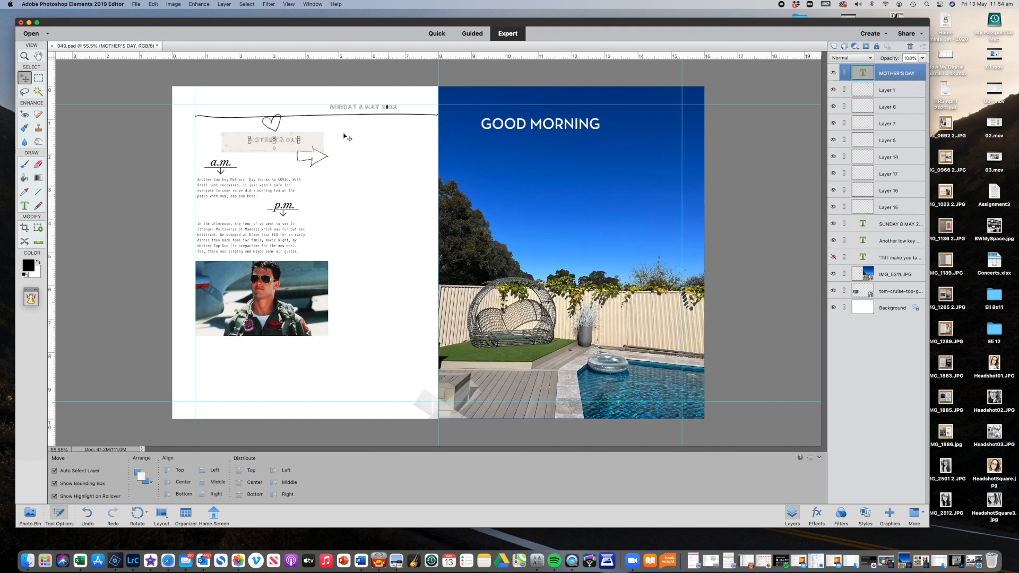
pyautogui.doubleClick(278, 142)
pyautogui.click(262, 469)
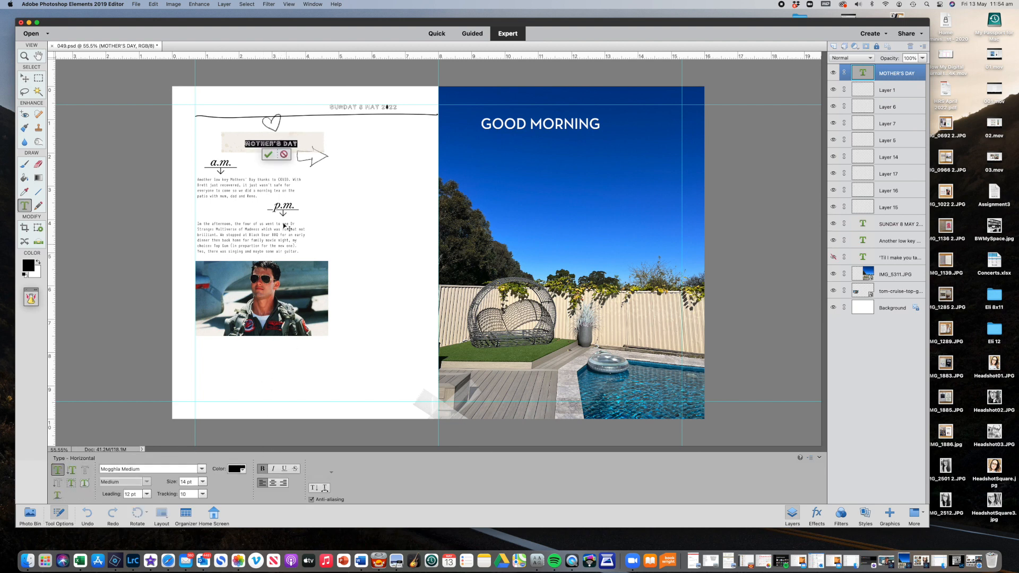
pyautogui.click(268, 154)
pyautogui.press('v')
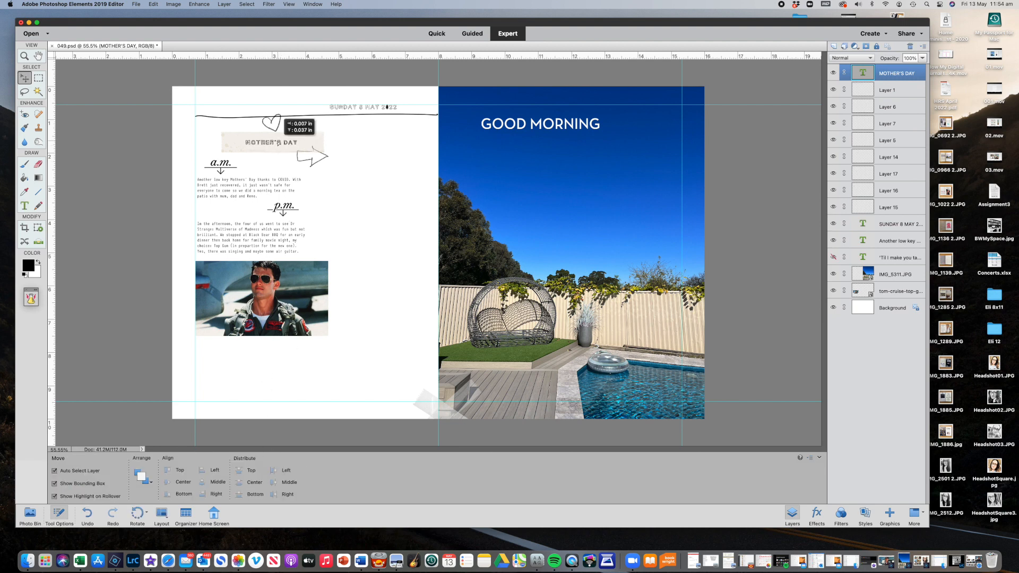
pyautogui.click(336, 190)
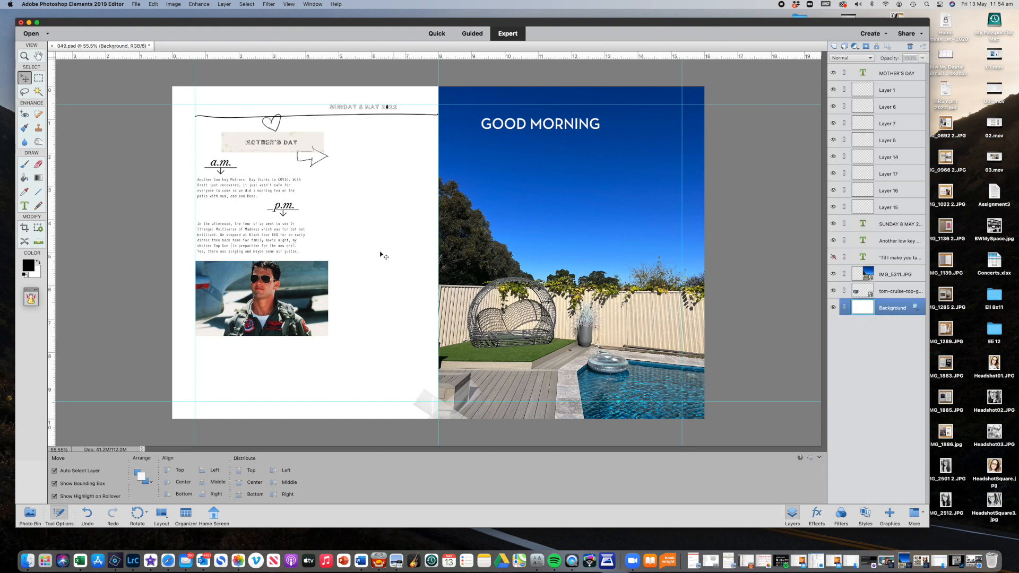
# Step: Search Lightroom's Scrapbooking folder for "celebrate", browse the word art including "celebrate the good stuff", and return to Photoshop Elements
pyautogui.click(139, 564)
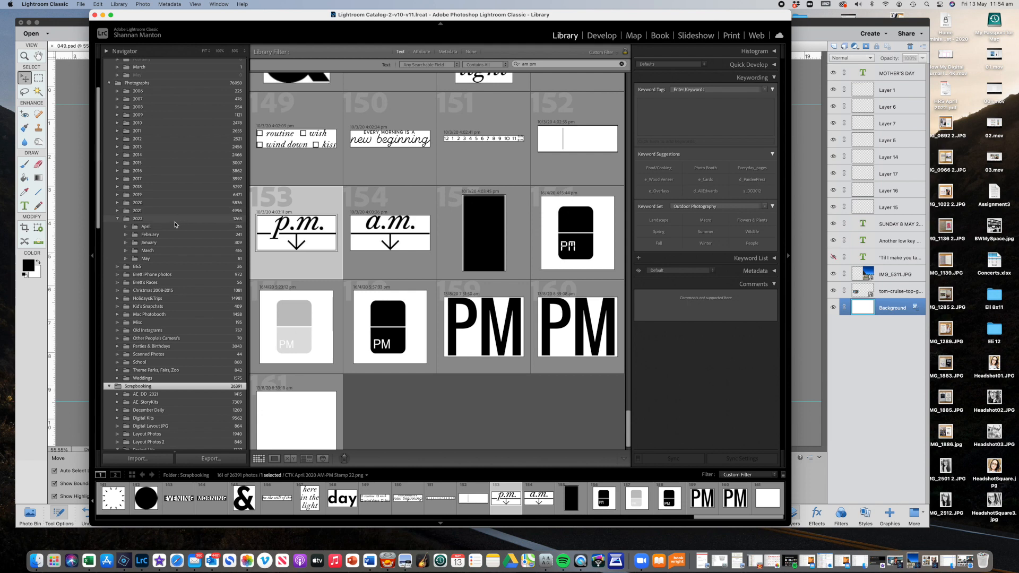
pyautogui.scroll(1, 172, 388)
pyautogui.scroll(-1, 172, 389)
pyautogui.click(544, 63)
pyautogui.write('celebrate')
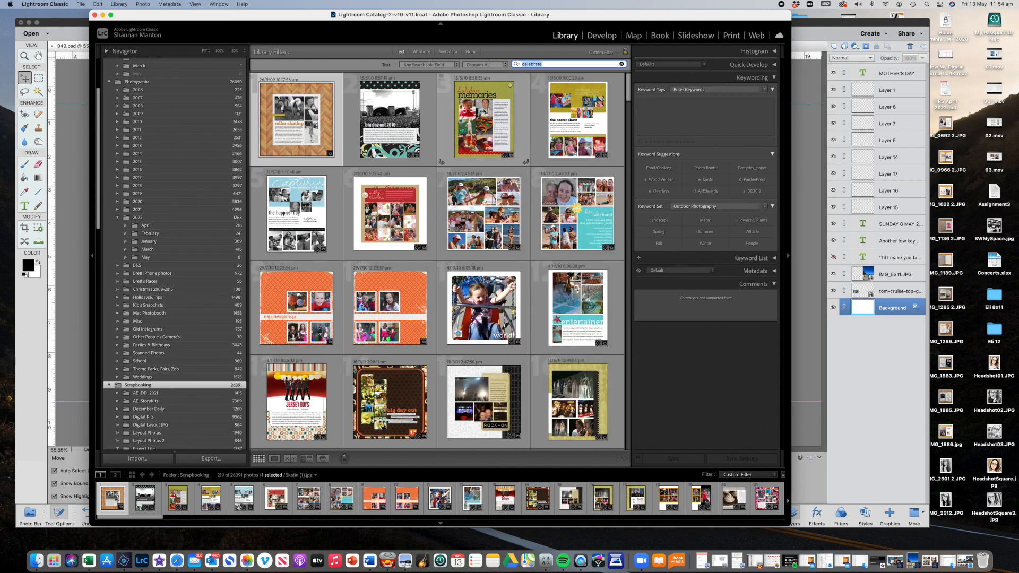
pyautogui.scroll(-10, 472, 160)
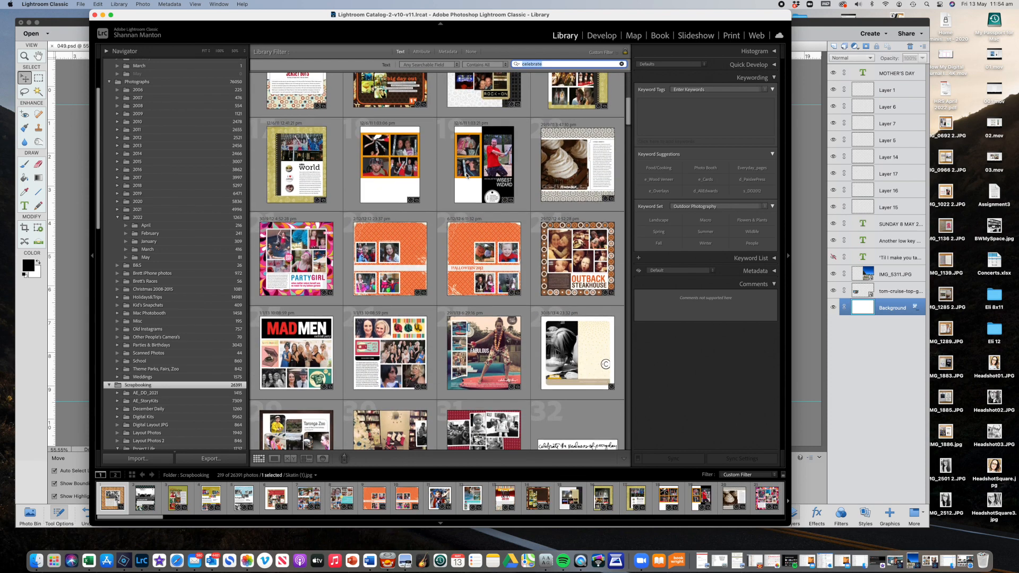
pyautogui.scroll(-10, 466, 176)
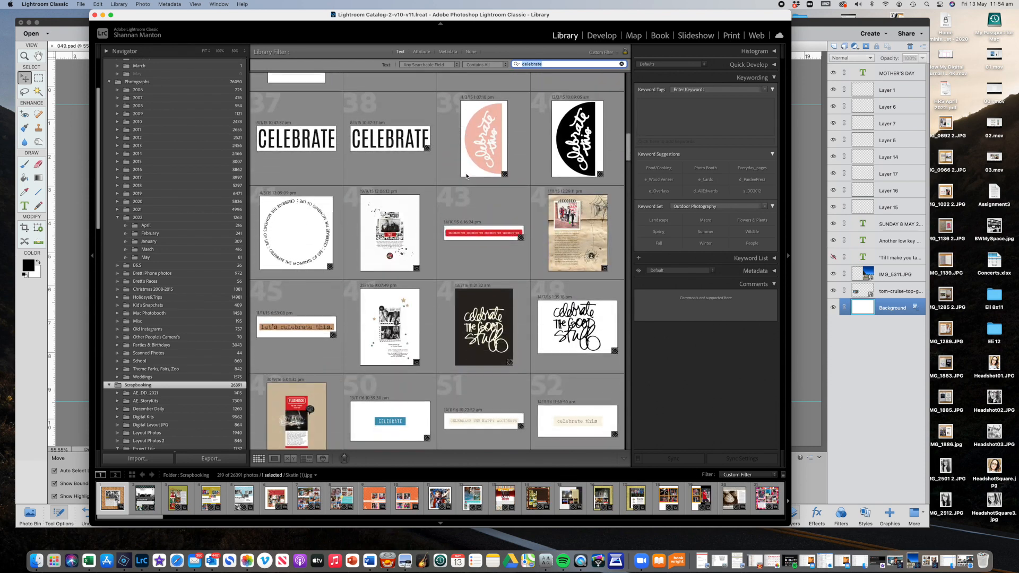
pyautogui.scroll(-5, 466, 177)
pyautogui.click(466, 176)
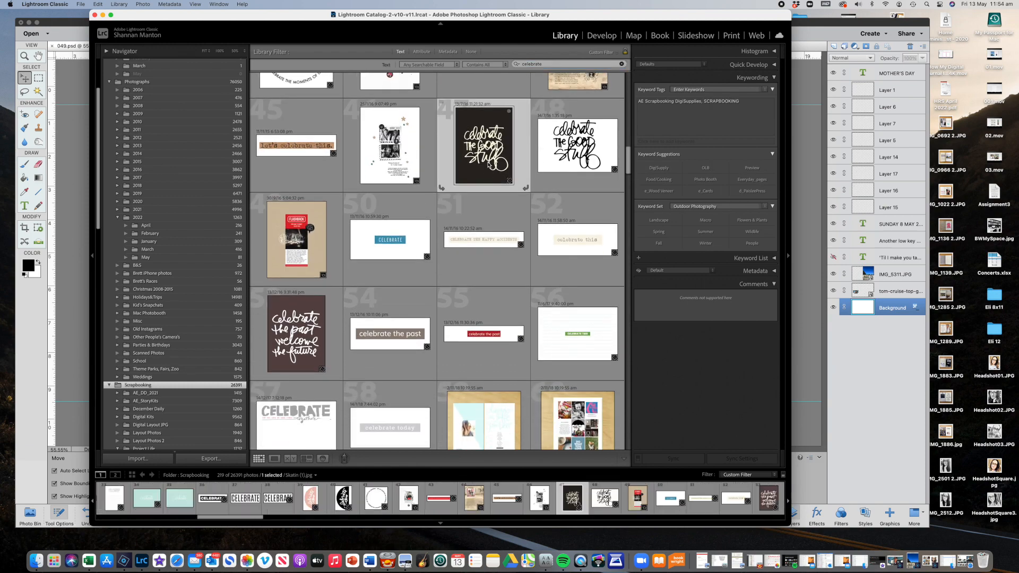
pyautogui.click(124, 561)
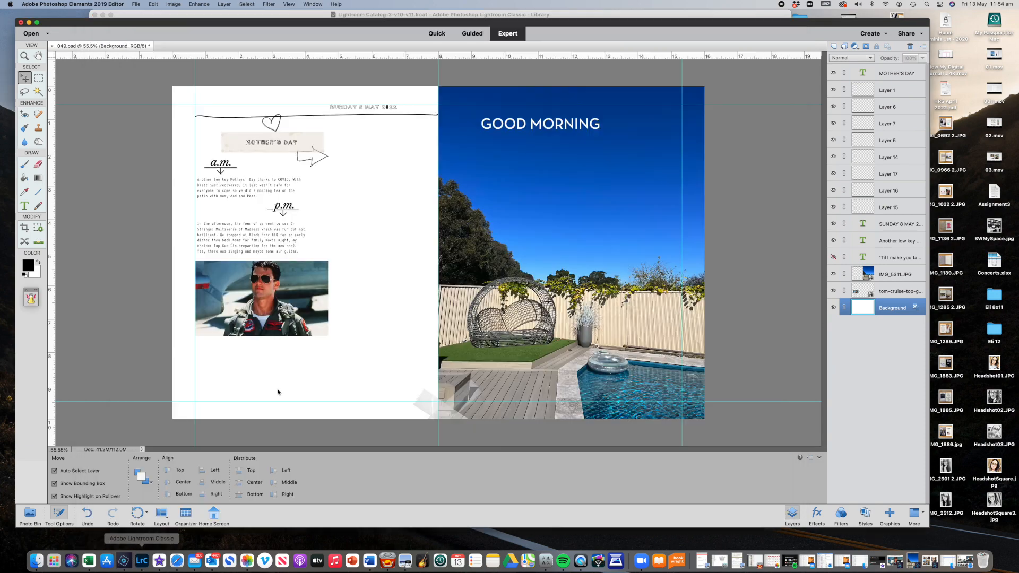
# Step: Place the dark "celebrate the good stuff" card on 049.psd beside the journaling, just below the header line
pyautogui.moveTo(304, 207); pyautogui.dragTo(390, 175)
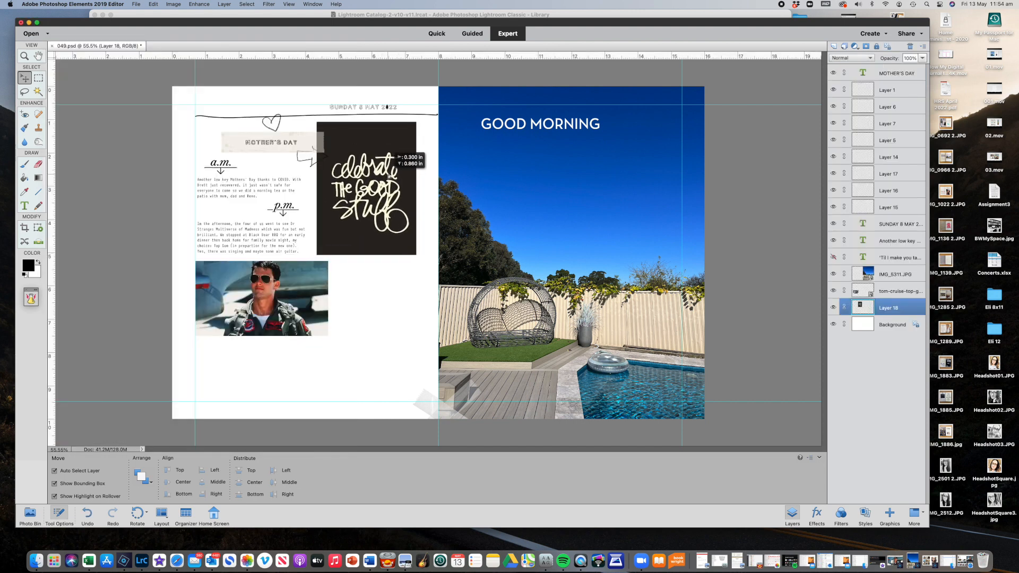
pyautogui.click(371, 296)
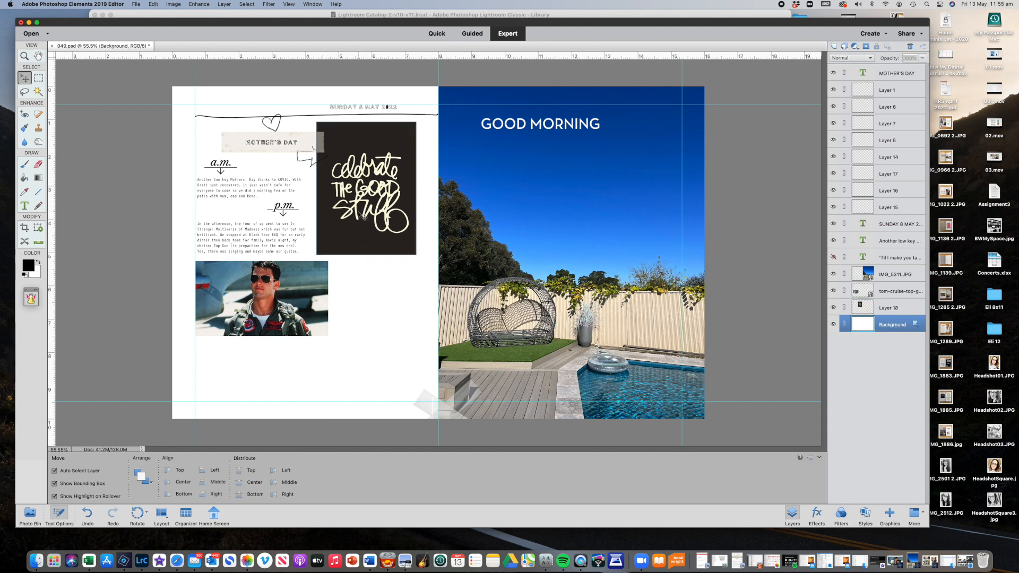
pyautogui.click(381, 227)
pyautogui.click(370, 305)
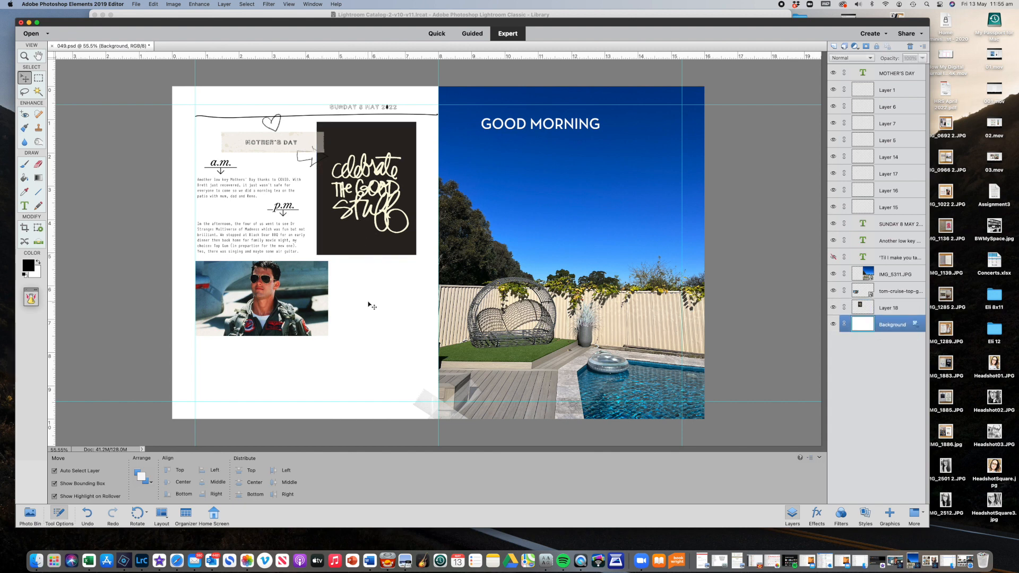
pyautogui.click(364, 242)
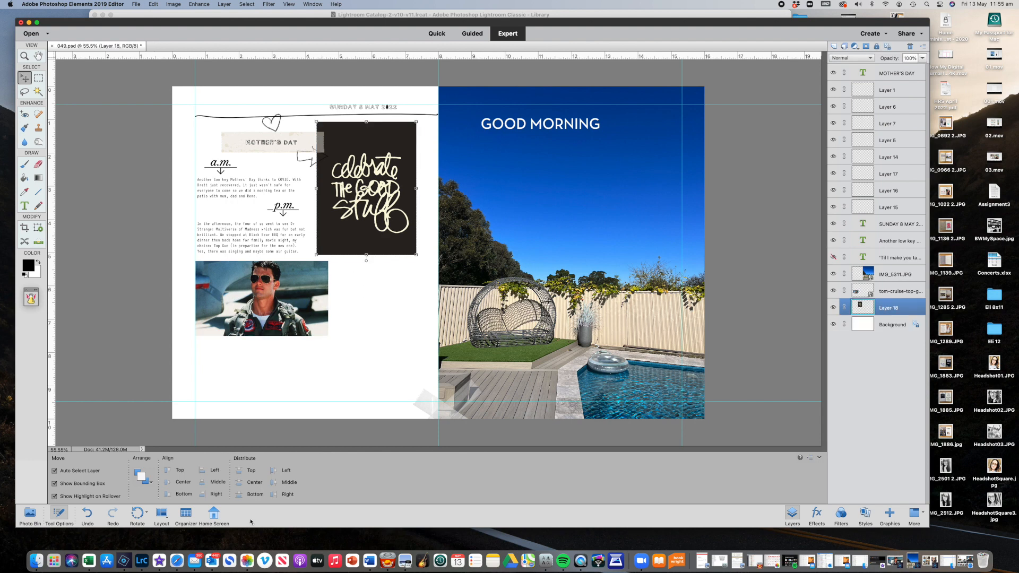
# Step: Search Lightroom's Scrapbooking folder for "watching" and open the brush-script watching card paislee-PW16-watching.psd in Photoshop Elements
pyautogui.click(142, 560)
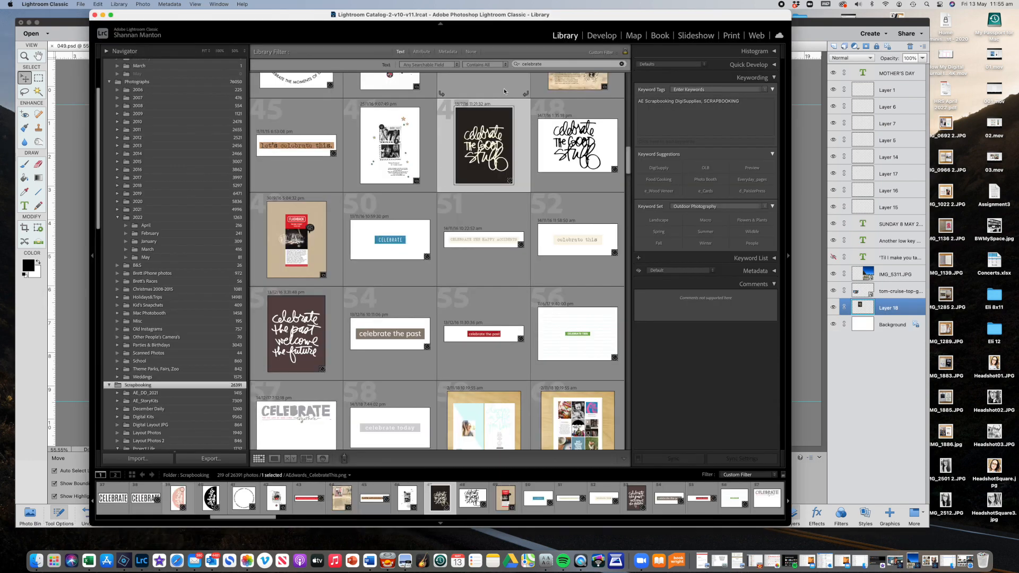
pyautogui.click(549, 66)
pyautogui.write('watching')
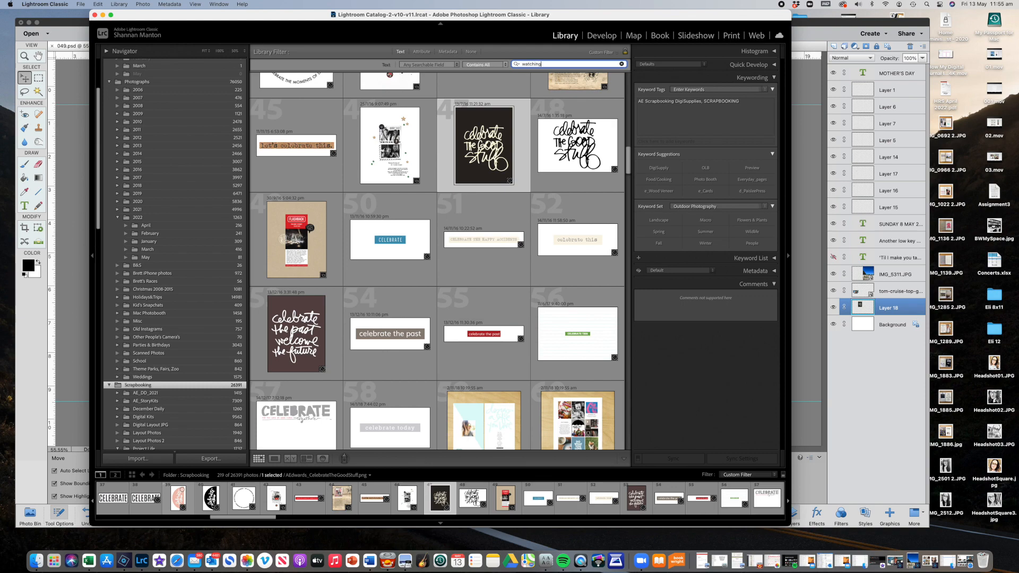
pyautogui.press('Return')
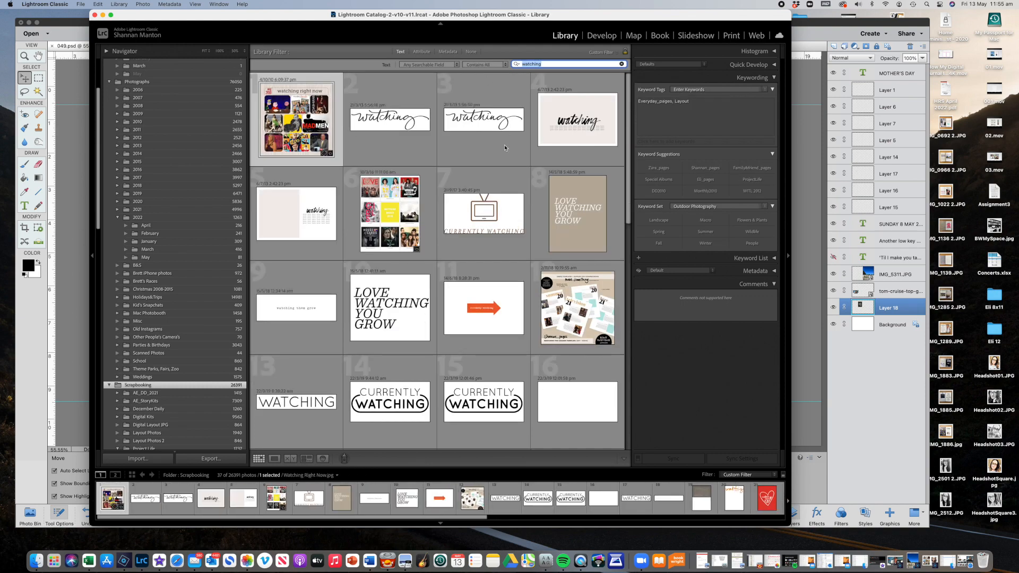
pyautogui.scroll(-10, 505, 147)
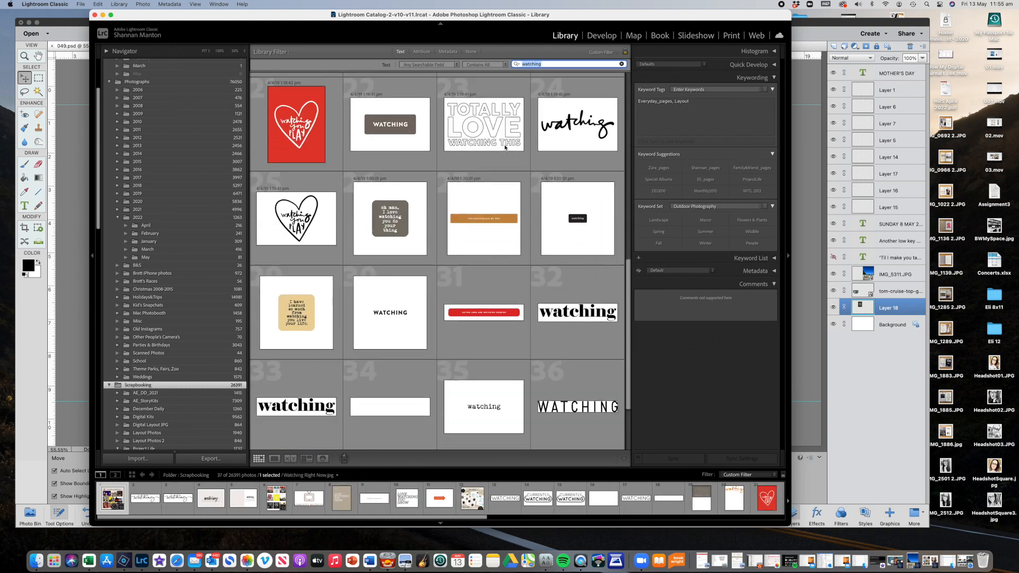
pyautogui.scroll(10, 505, 146)
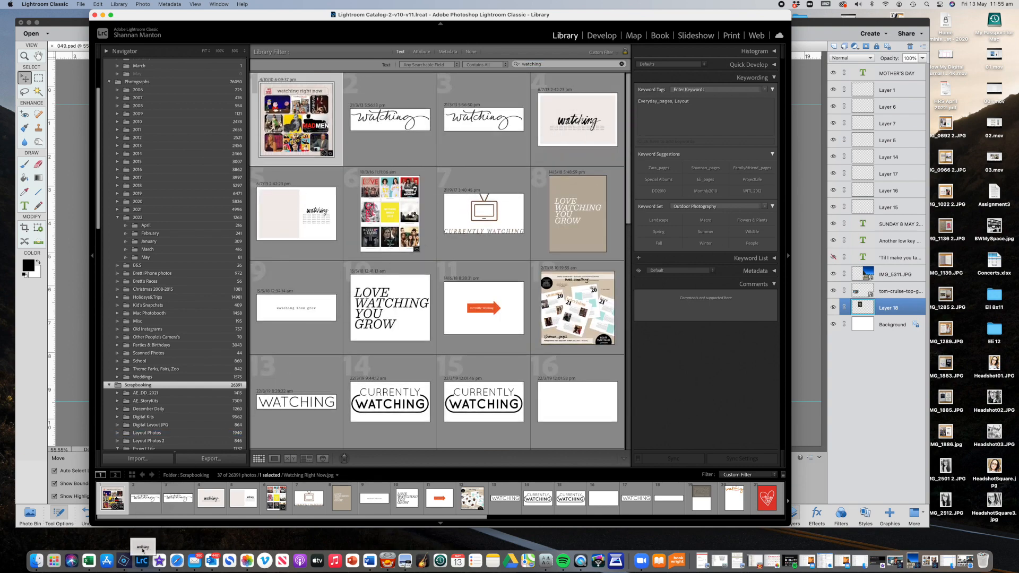
pyautogui.click(125, 560)
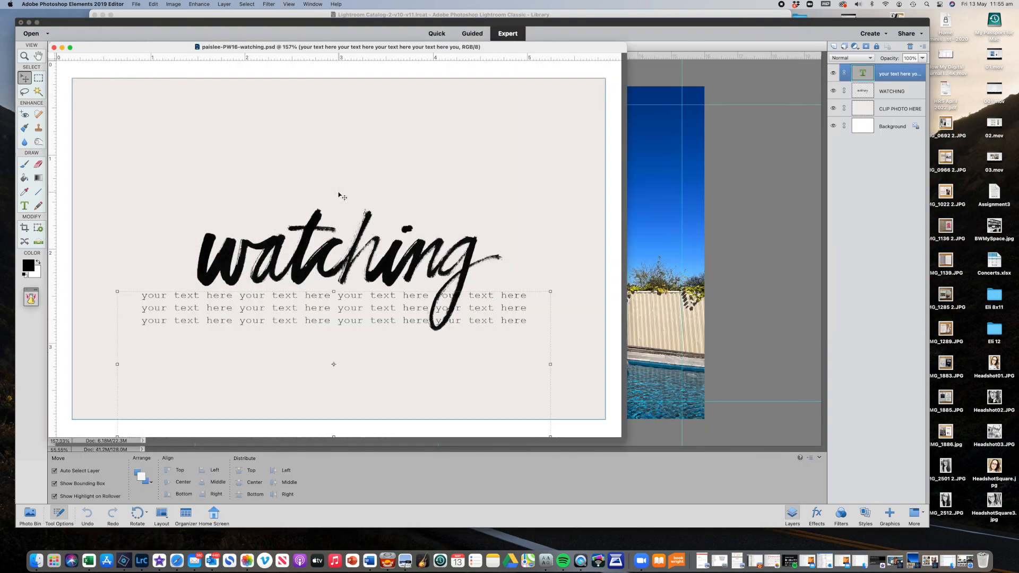
# Step: Bring only the WATCHING word art into 049.psd, stack it under the MOTHER'S DAY layer, and shrink it to overlap the Top Gun photo's edge
pyautogui.moveTo(385, 272); pyautogui.dragTo(647, 260)
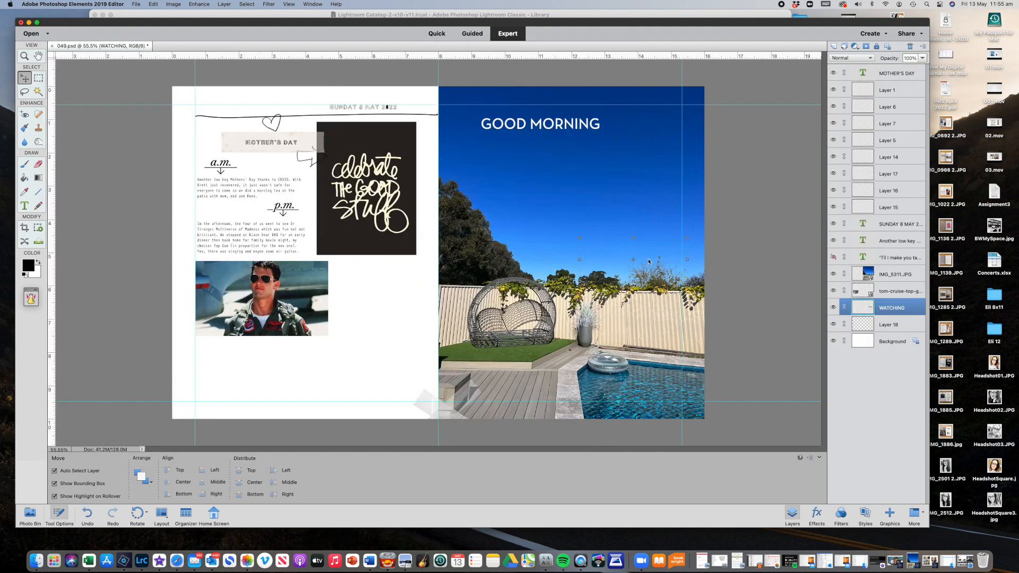
pyautogui.moveTo(859, 305); pyautogui.dragTo(862, 82)
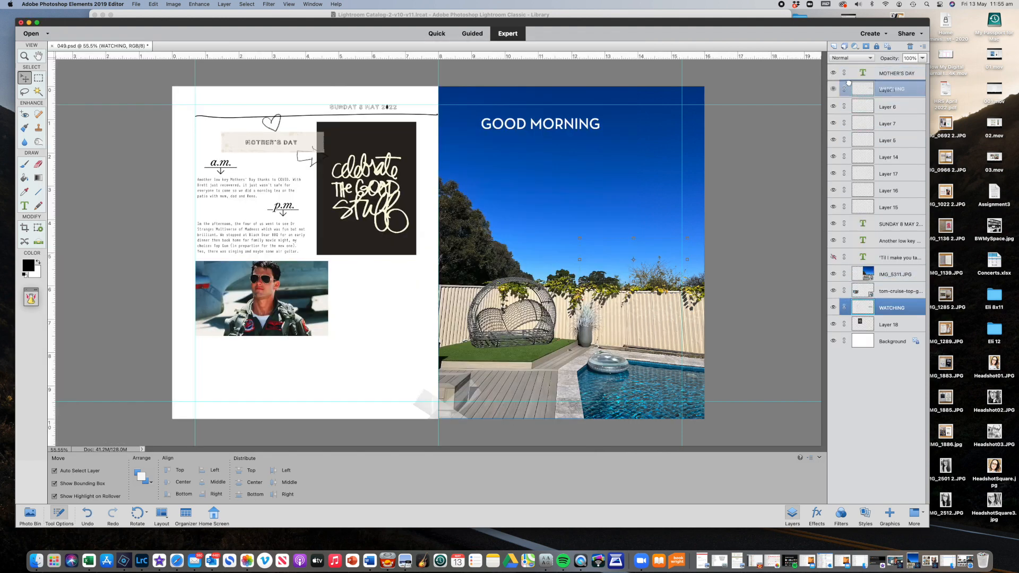
pyautogui.moveTo(600, 254); pyautogui.dragTo(354, 282)
pyautogui.moveTo(408, 261); pyautogui.dragTo(380, 283)
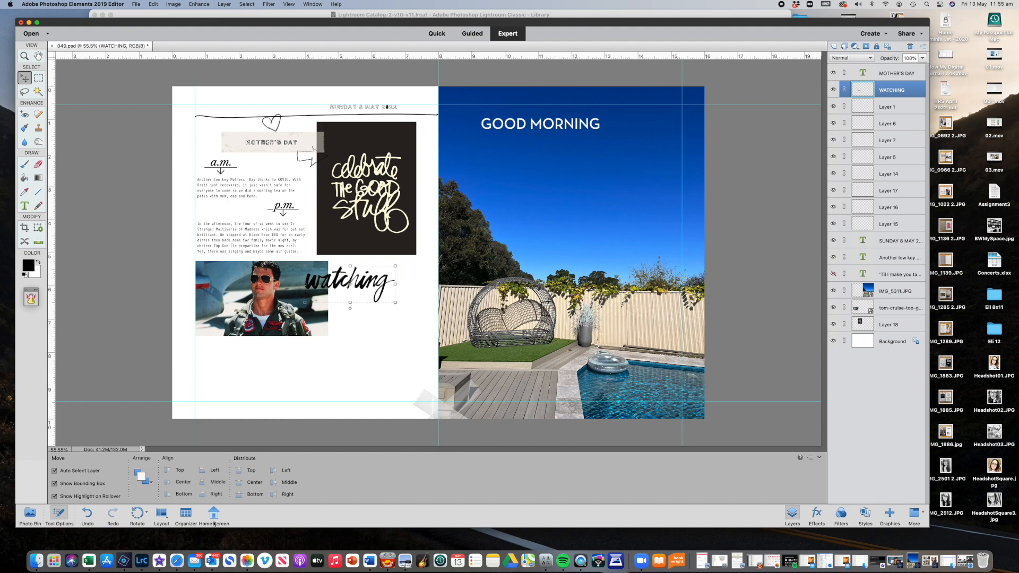
# Step: Find the "maverick + goose" stamp in Lightroom's The_80s_Stamps+Stickers folder and open it in Photoshop Elements
pyautogui.click(142, 560)
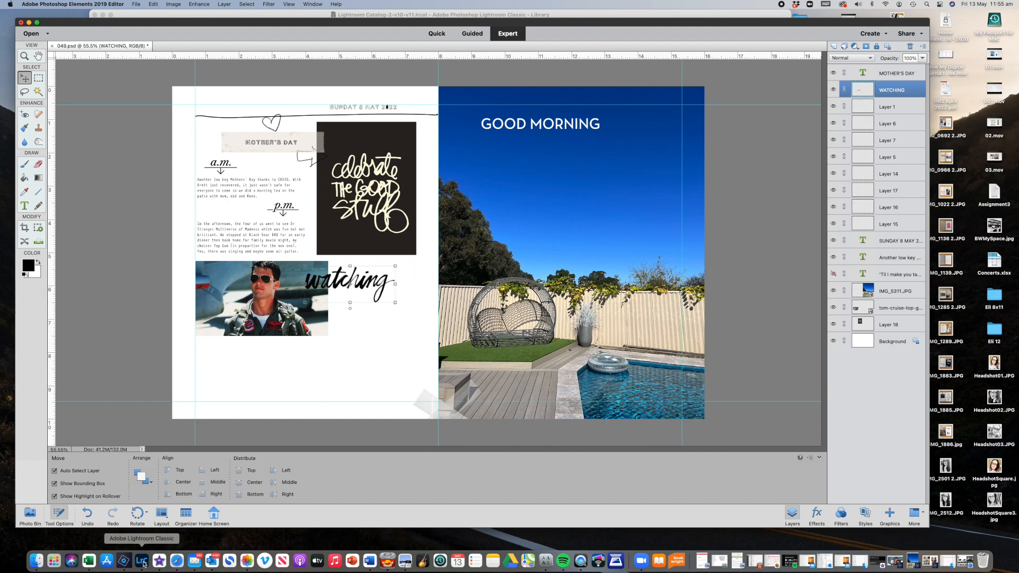
pyautogui.scroll(-10, 169, 366)
pyautogui.scroll(-5, 170, 365)
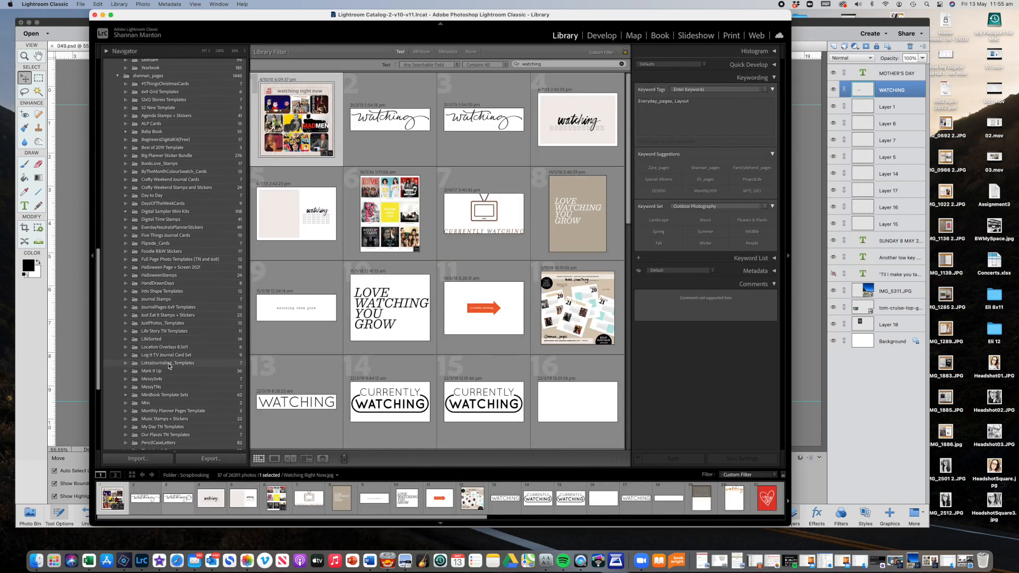
pyautogui.scroll(-2, 169, 366)
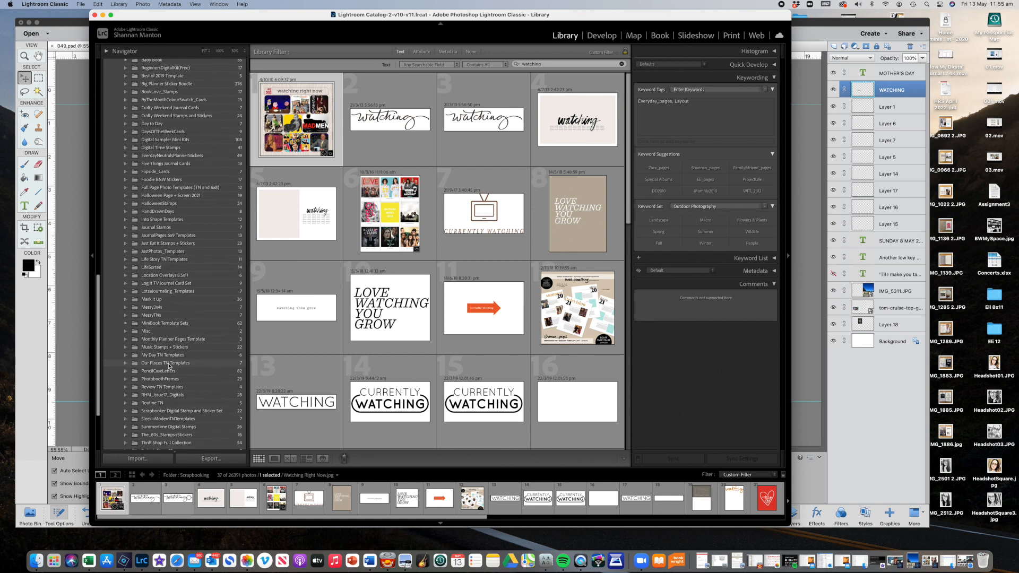
pyautogui.scroll(-4, 169, 365)
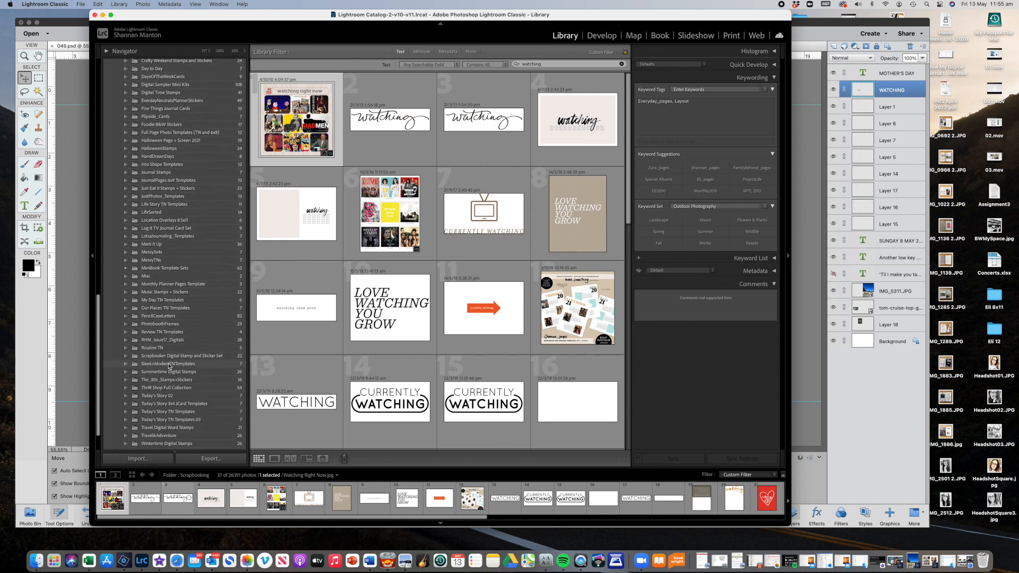
pyautogui.click(170, 344)
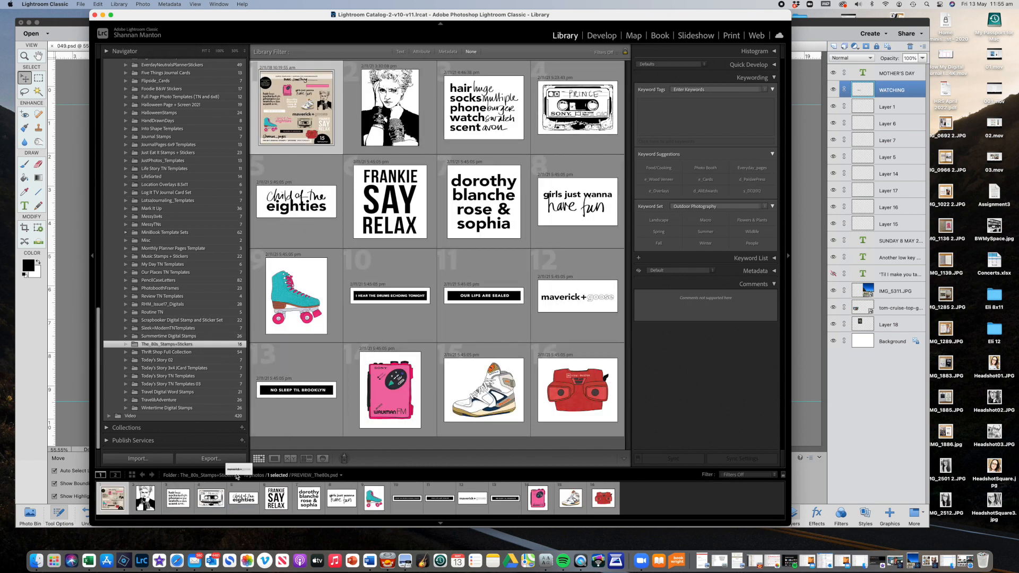
pyautogui.click(124, 560)
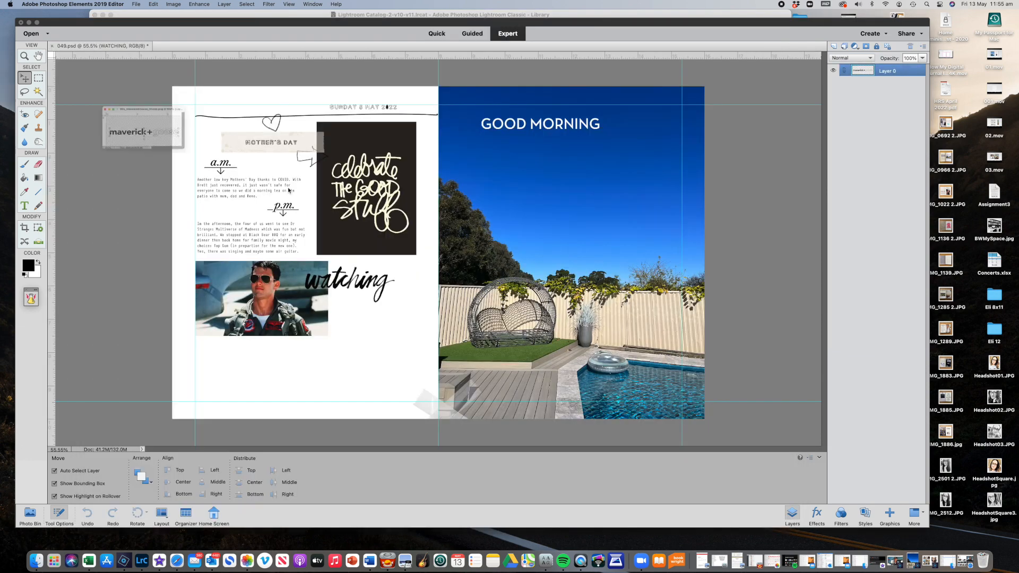
# Step: Place the "maverick + goose" stamp on 049.psd directly beneath the watching word art and nudge the word art into line with it
pyautogui.moveTo(144, 137); pyautogui.dragTo(333, 303)
pyautogui.click(384, 310)
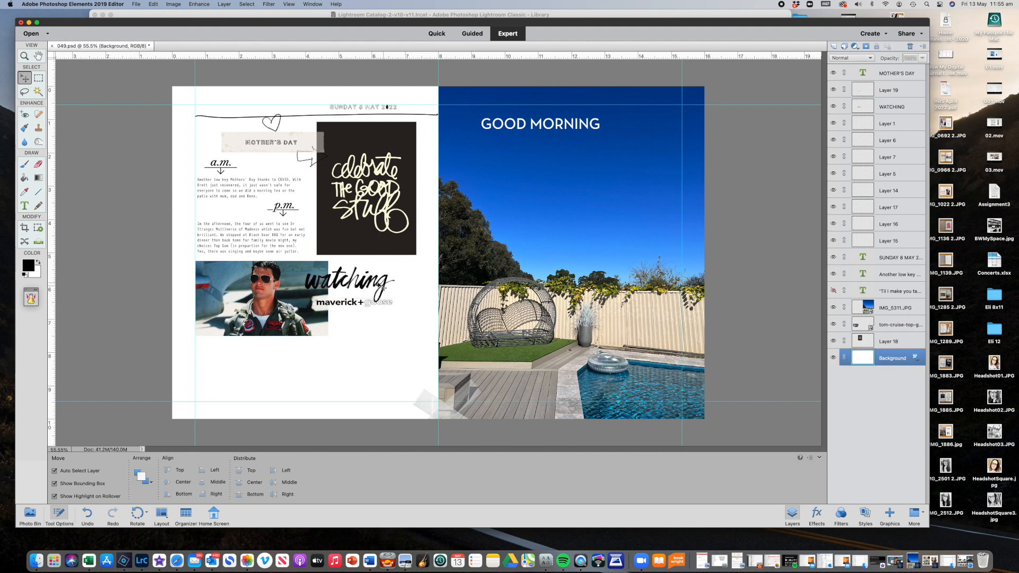
pyautogui.moveTo(378, 277); pyautogui.dragTo(379, 282)
pyautogui.click(372, 346)
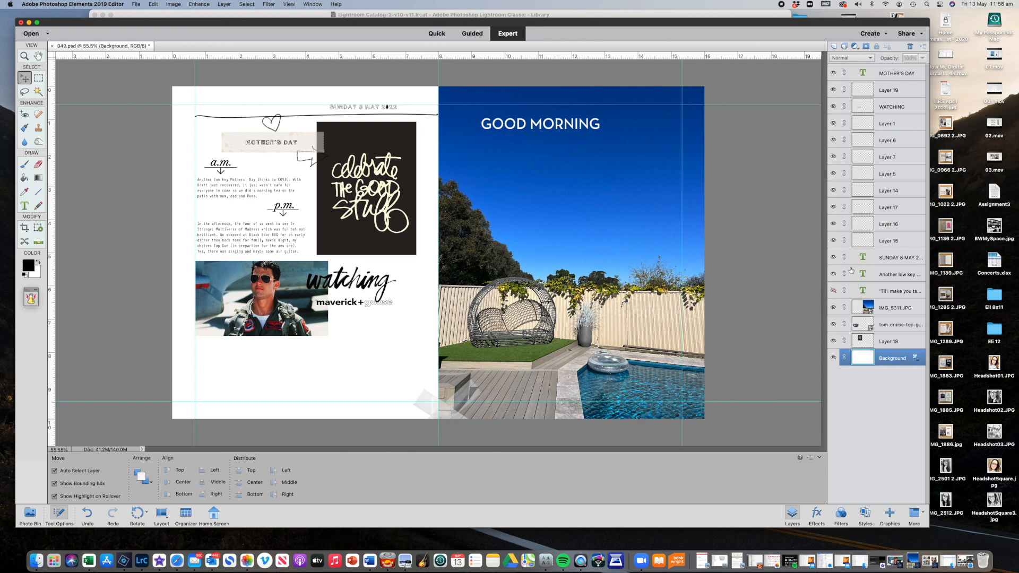
# Step: Show the hidden "mighty wings" lyrics layer and change all of its text to the Bebas Neue Regular font
pyautogui.click(833, 290)
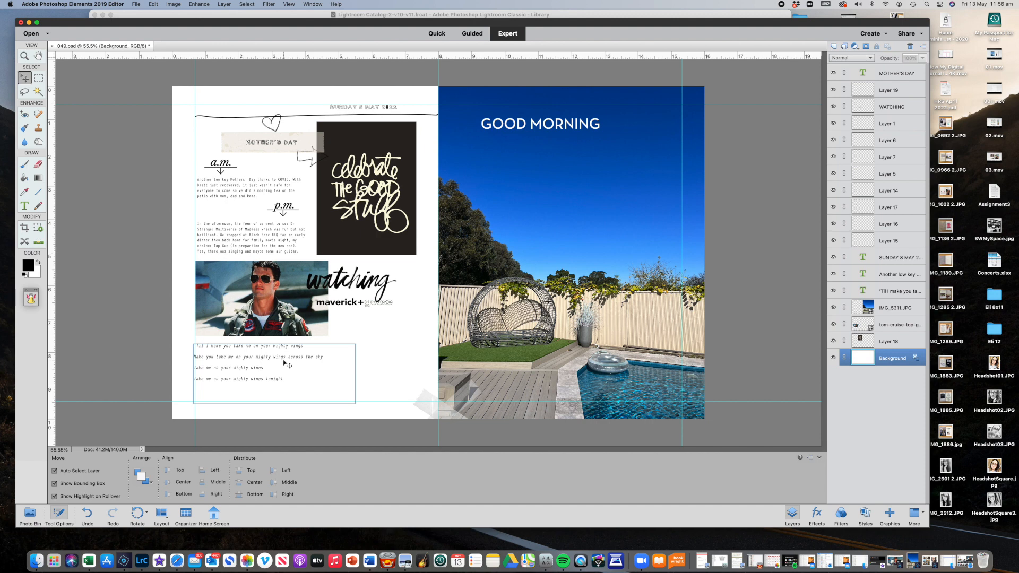
pyautogui.click(285, 361)
pyautogui.doubleClick(285, 358)
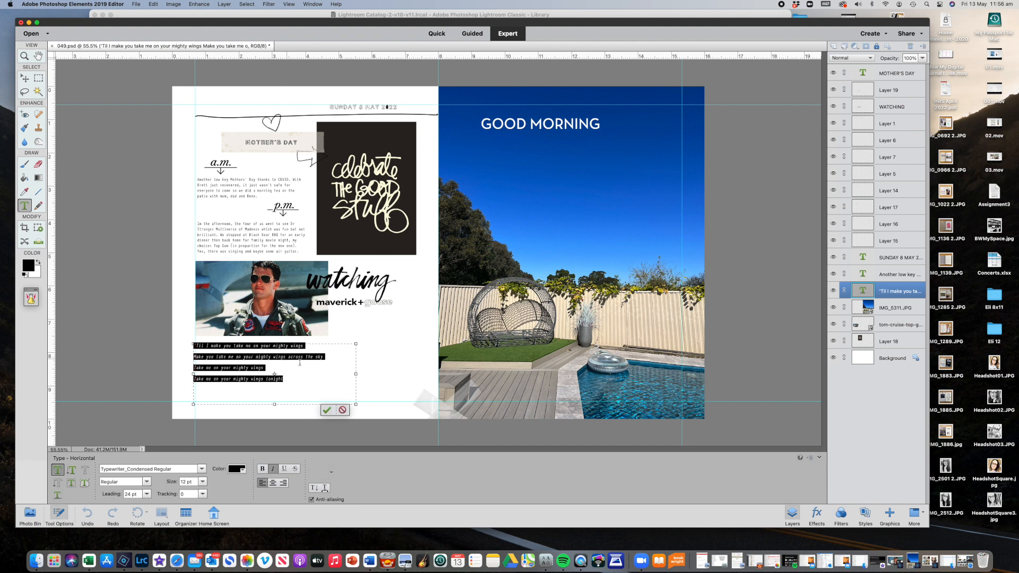
pyautogui.click(184, 469)
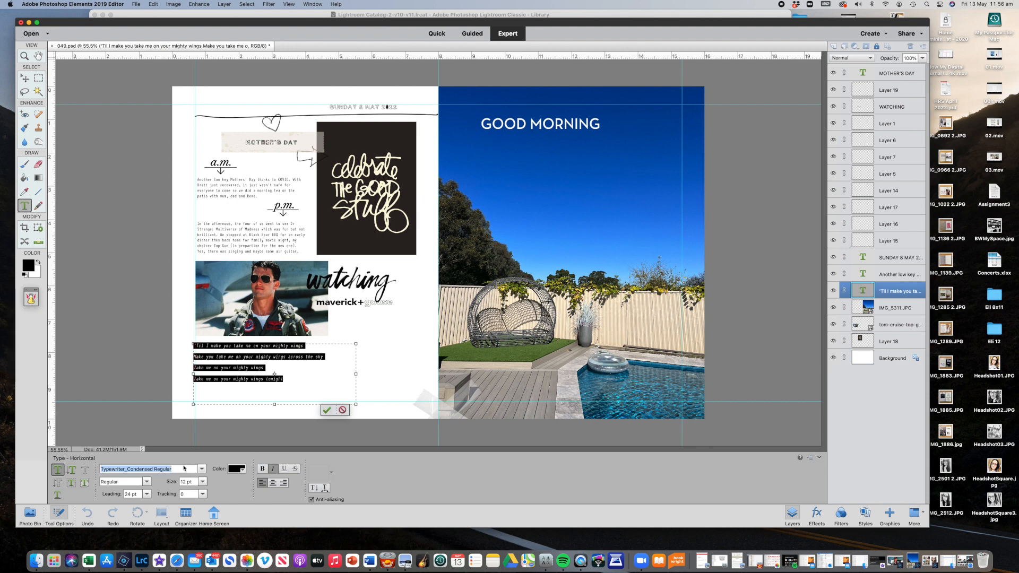
pyautogui.write('Bebas')
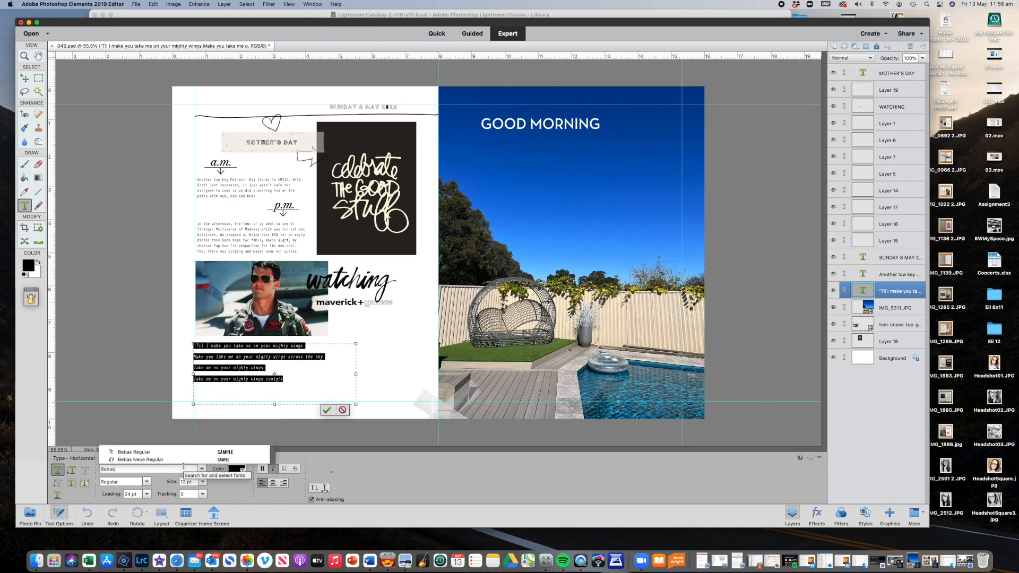
pyautogui.click(160, 460)
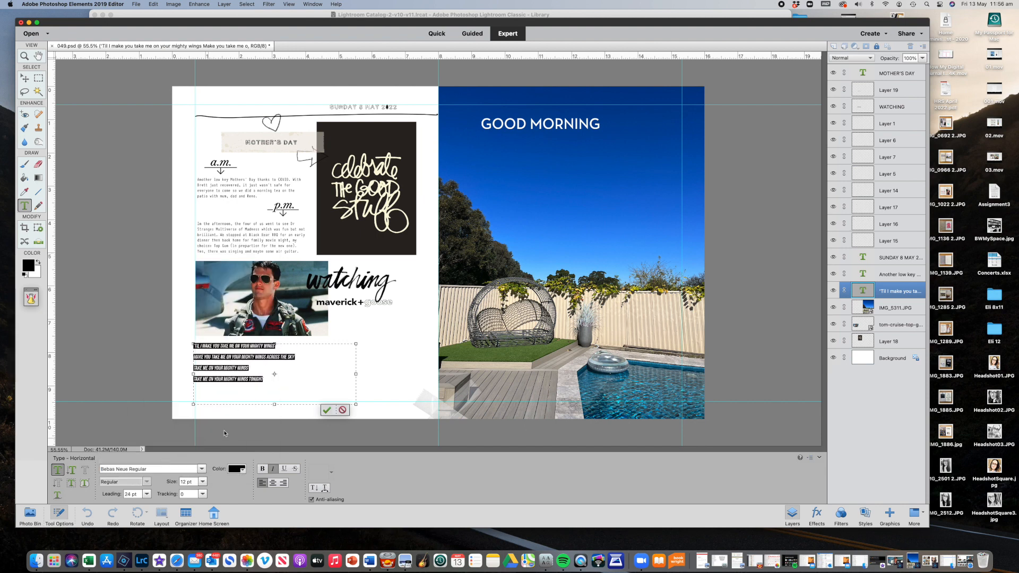
# Step: Adjust the lyrics' font size, trying 16, 30 and 24 pt, until each lyric fits on a single line
pyautogui.click(202, 481)
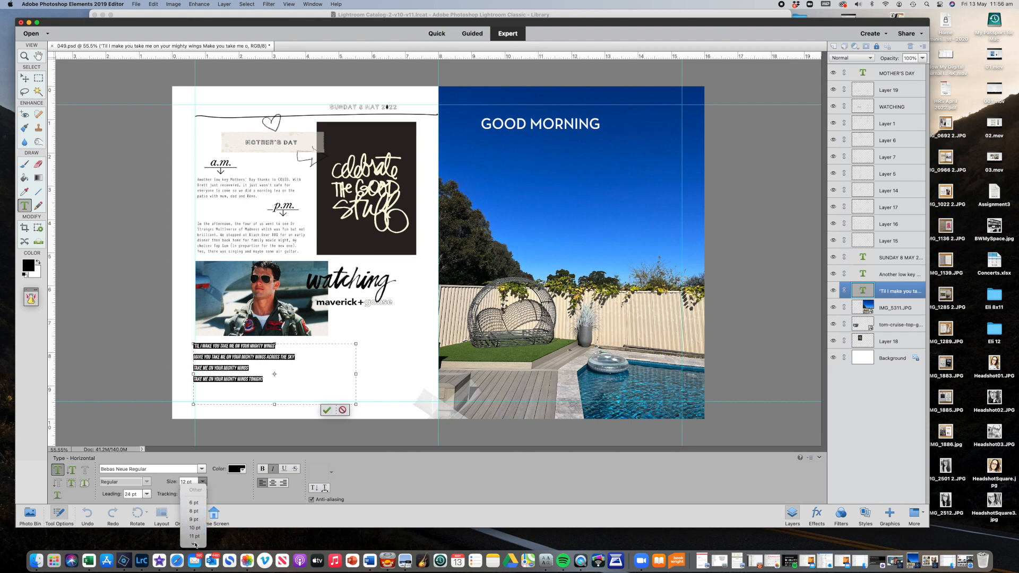
pyautogui.moveTo(195, 545)
pyautogui.click(195, 502)
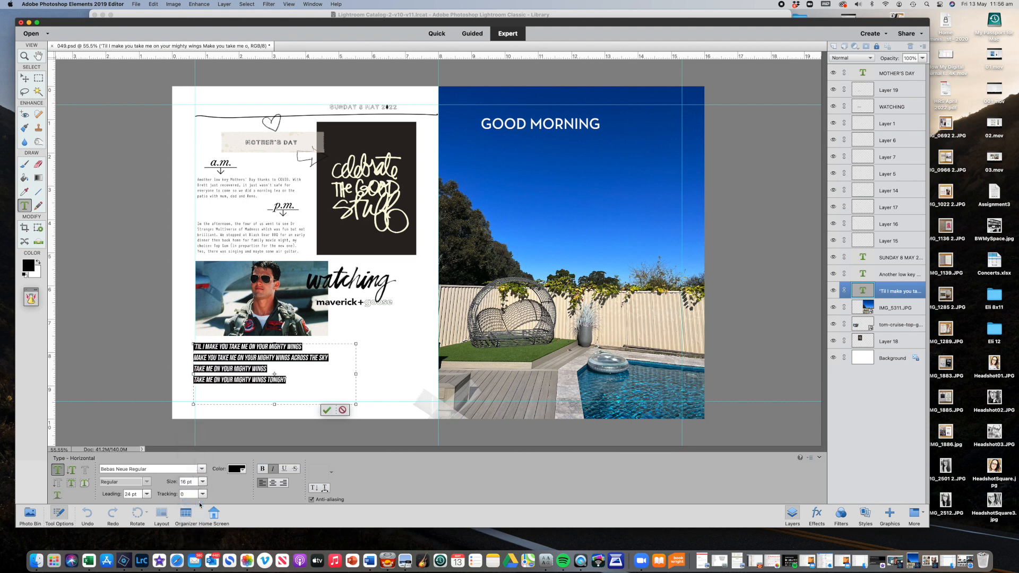
pyautogui.click(202, 481)
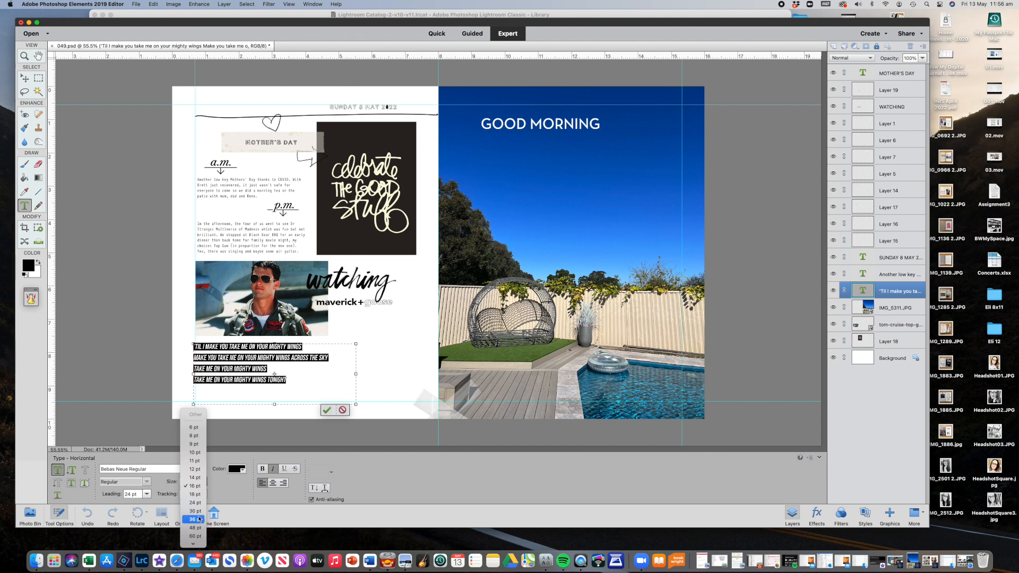
pyautogui.click(194, 517)
pyautogui.click(201, 483)
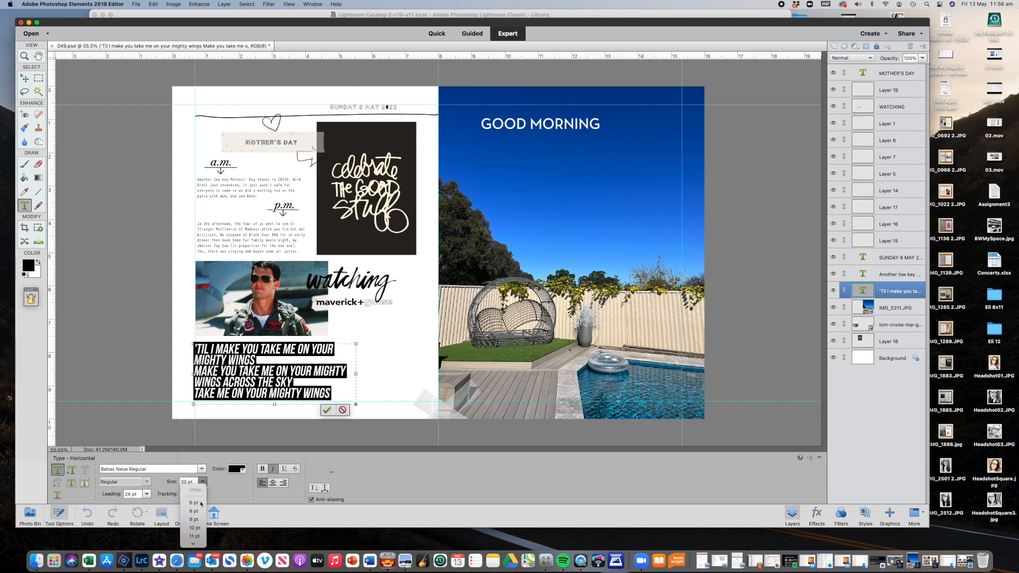
pyautogui.click(195, 511)
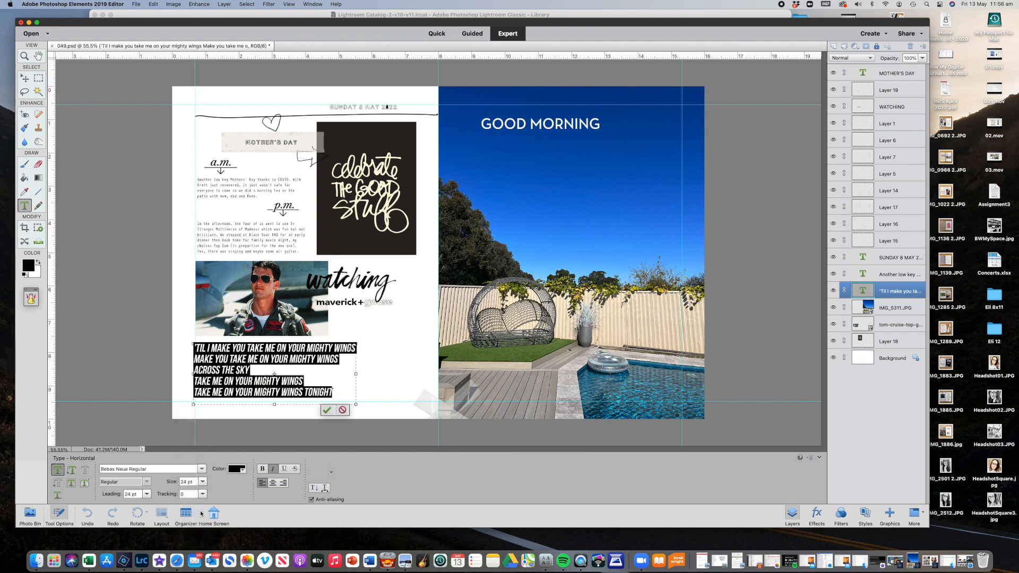
pyautogui.click(204, 483)
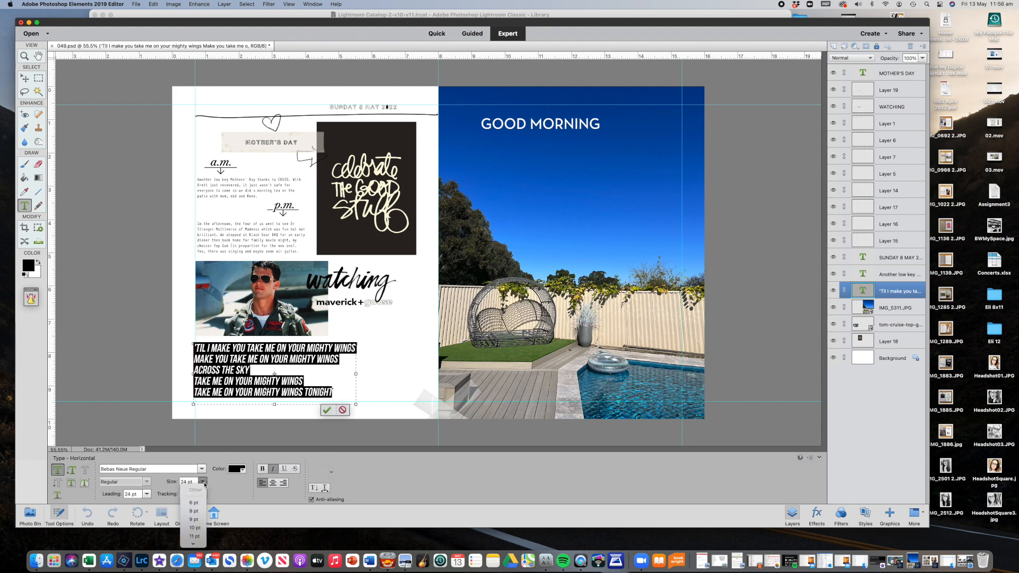
pyautogui.click(194, 511)
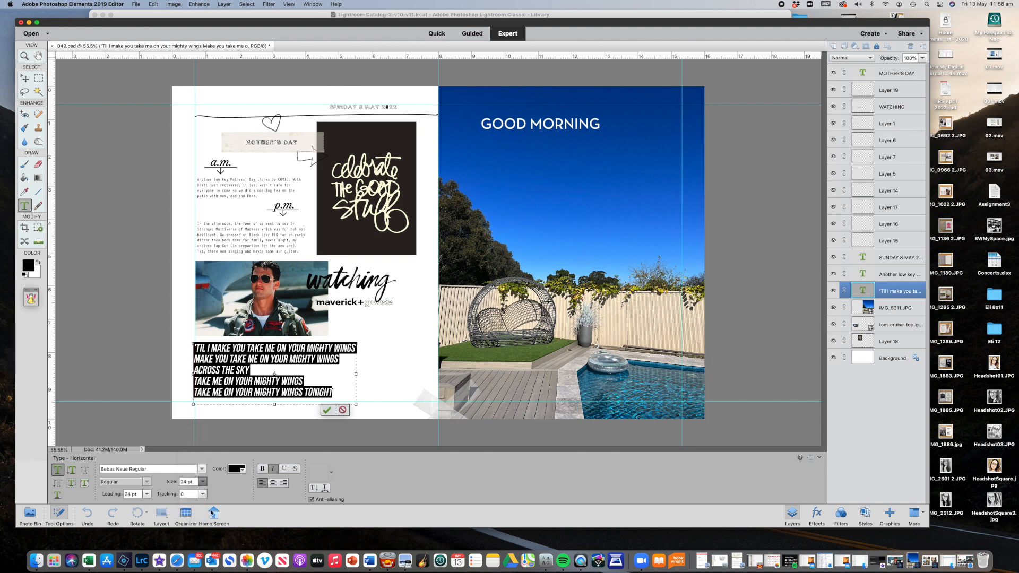
# Step: Commit the lyrics text and align it to the page's left guide just below the Top Gun photo
pyautogui.click(327, 410)
pyautogui.moveTo(255, 364); pyautogui.dragTo(255, 367)
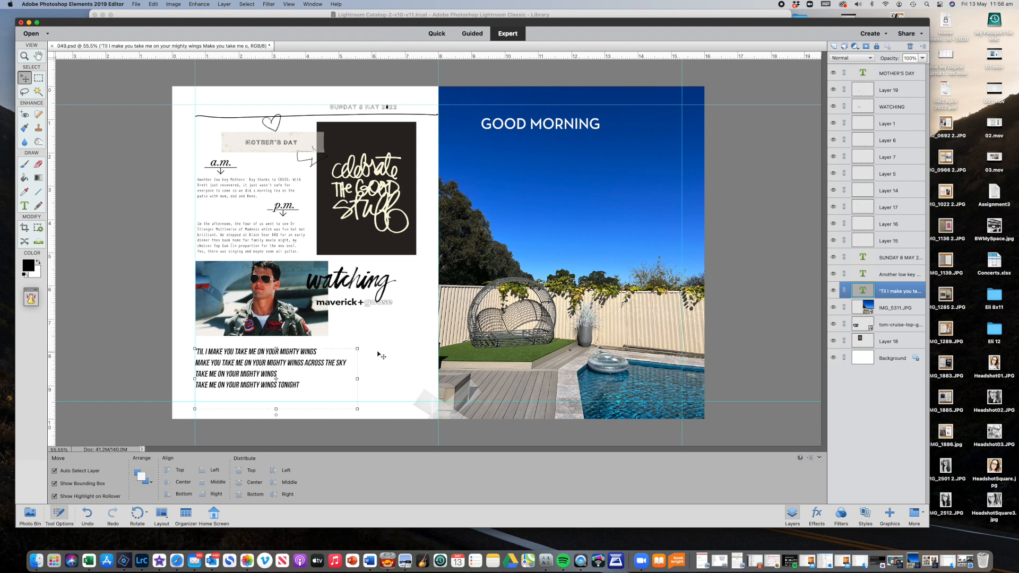
pyautogui.click(381, 354)
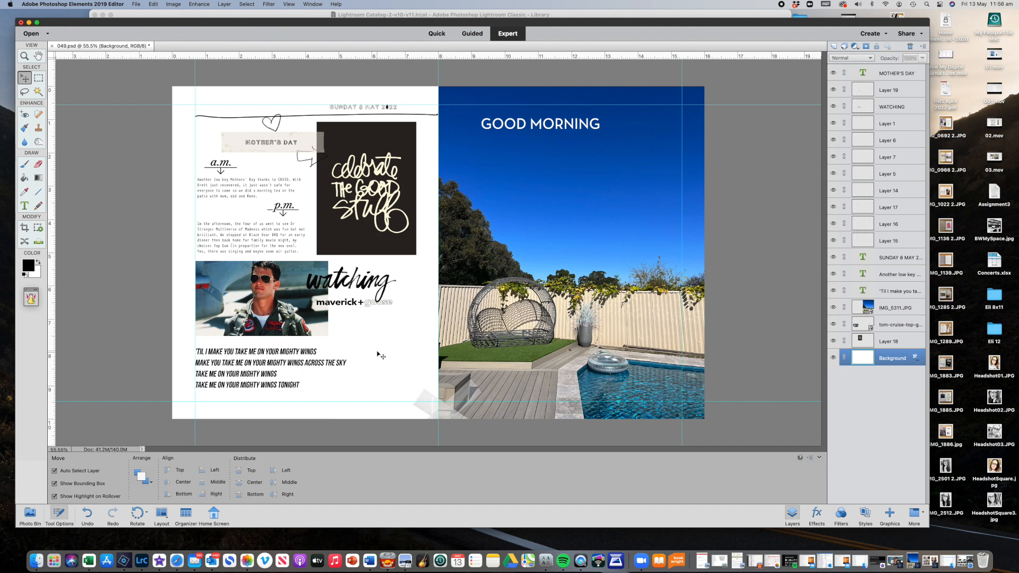
# Step: Fill the "watching" word art on 049.psd with the coral colour fd8f79
pyautogui.click(342, 287)
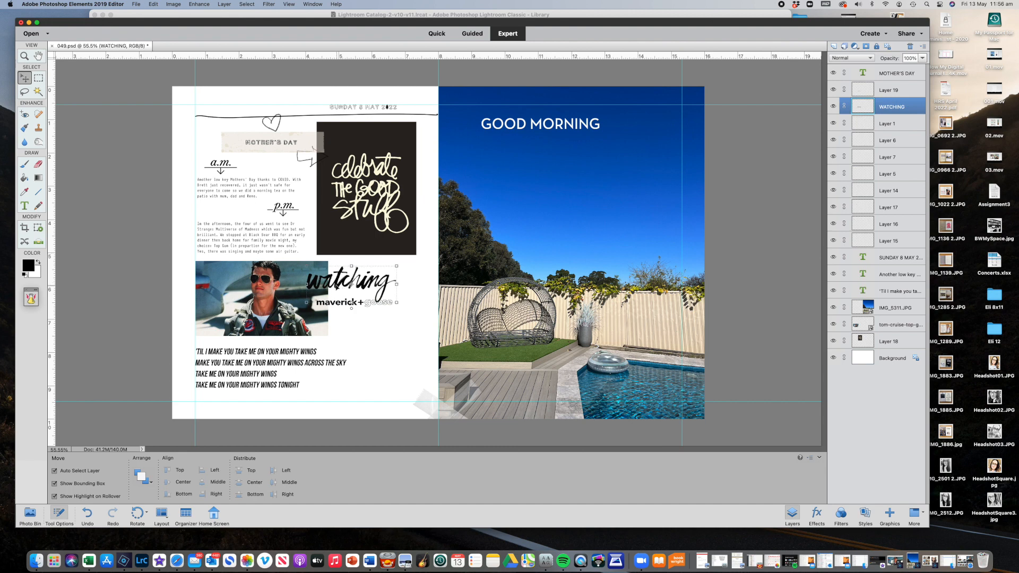
pyautogui.click(153, 4)
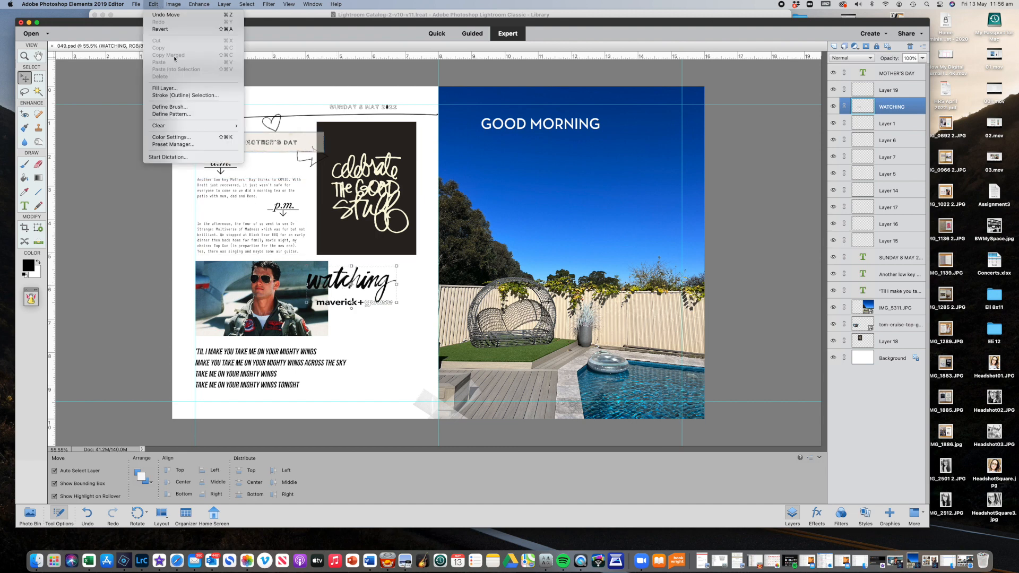
pyautogui.click(165, 91)
pyautogui.click(300, 109)
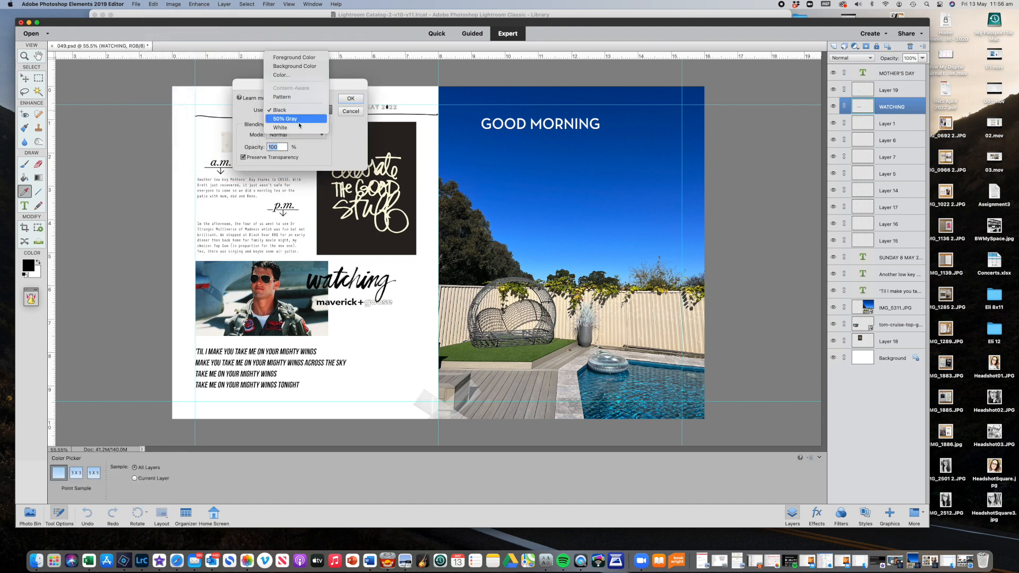
pyautogui.click(301, 75)
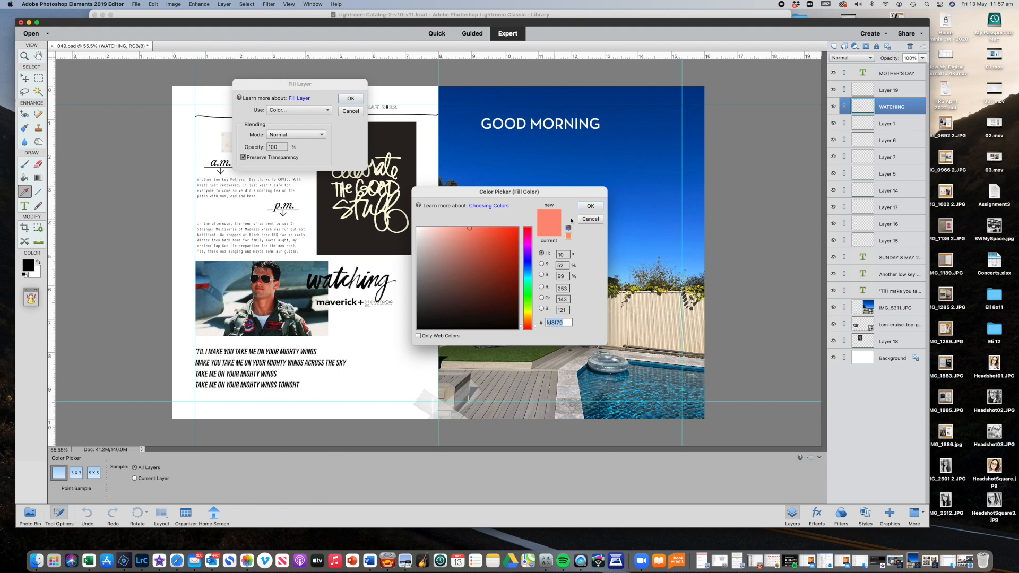
pyautogui.click(590, 206)
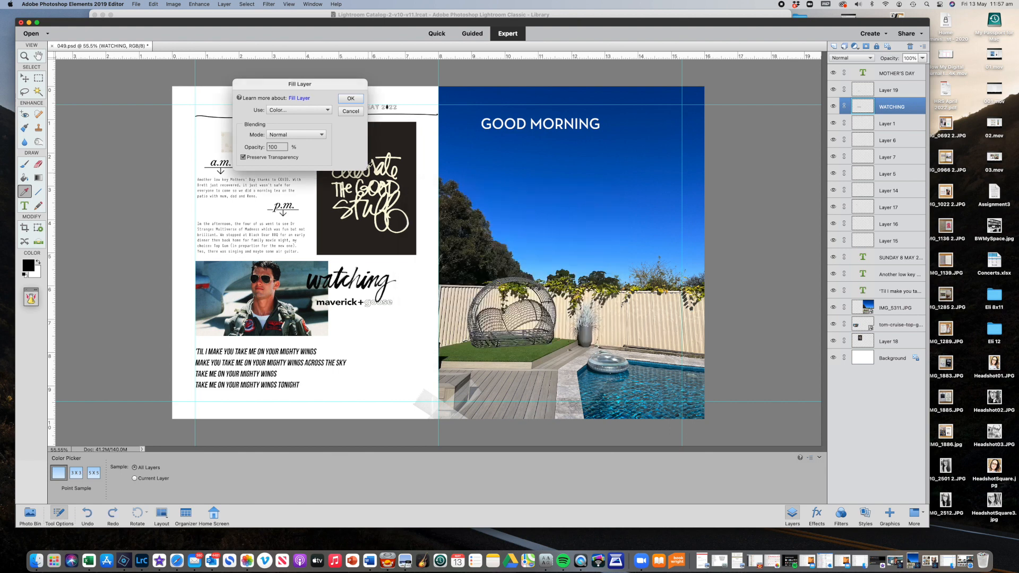
pyautogui.click(351, 99)
pyautogui.press('v')
pyautogui.click(383, 368)
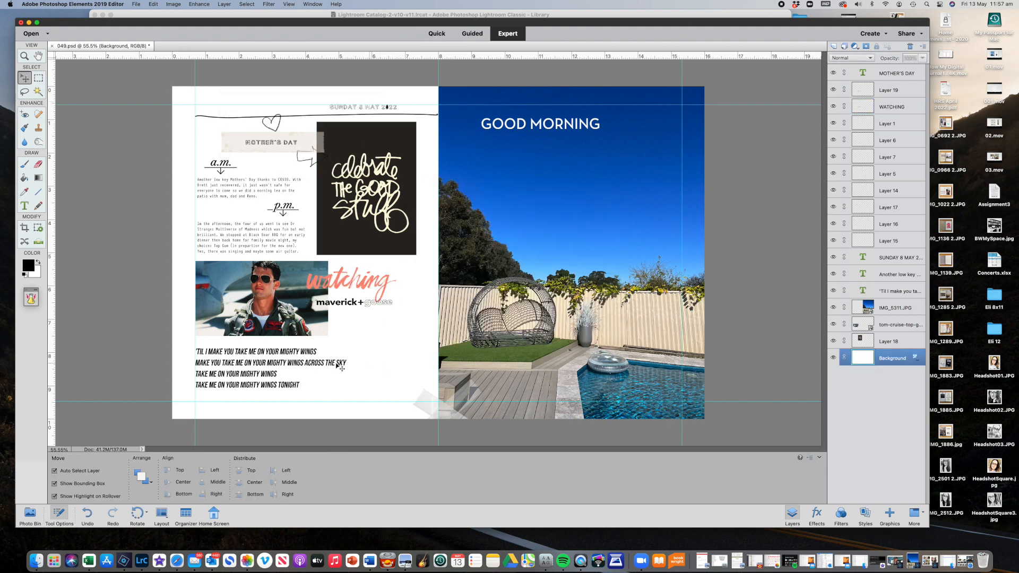
# Step: Sample the coral from the "watching" word art and apply it to all of the "mighty wings" lyrics text
pyautogui.click(277, 364)
pyautogui.doubleClick(277, 364)
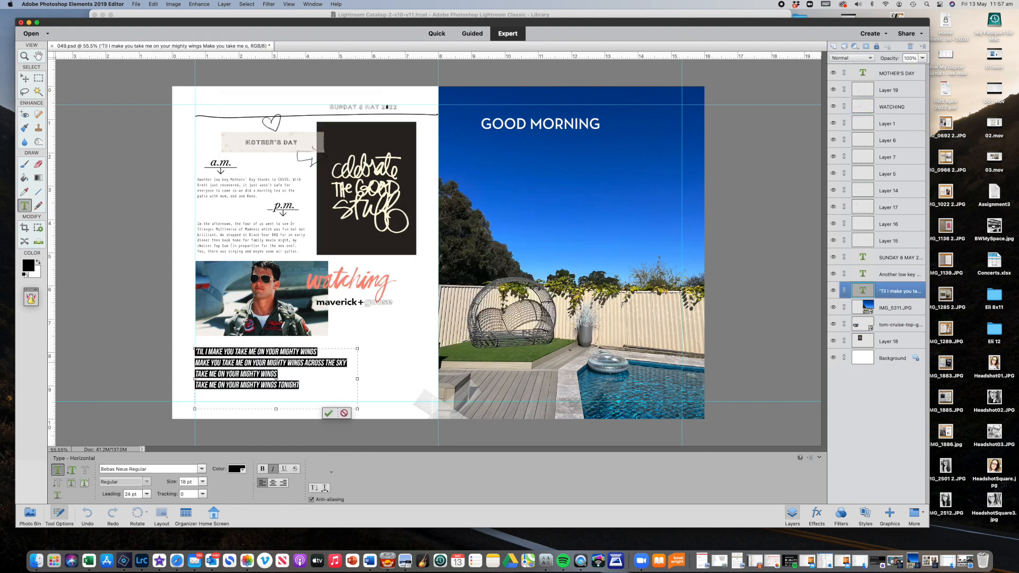
pyautogui.click(344, 413)
pyautogui.click(24, 191)
pyautogui.click(340, 279)
pyautogui.press('v')
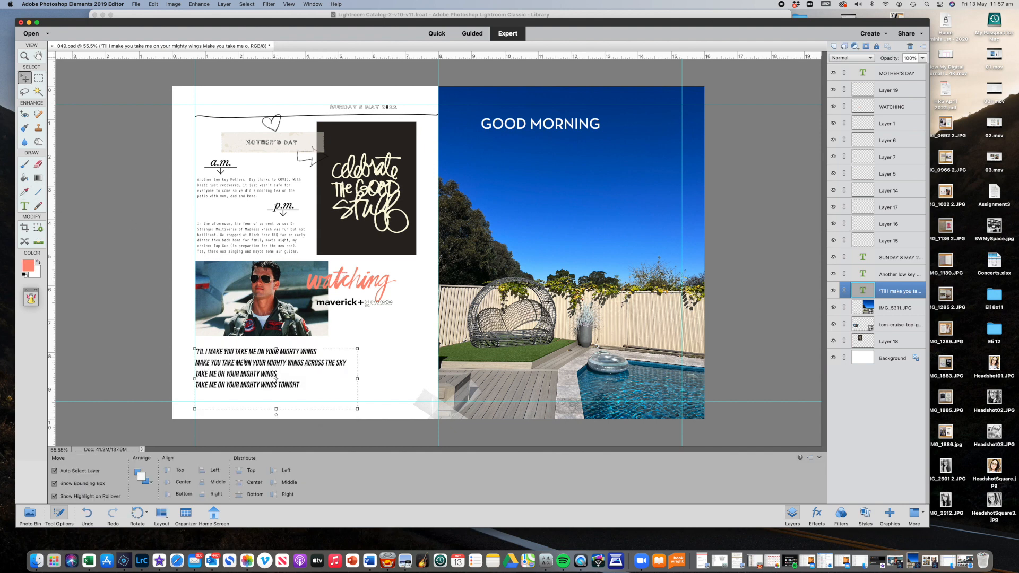
pyautogui.doubleClick(248, 370)
pyautogui.click(28, 265)
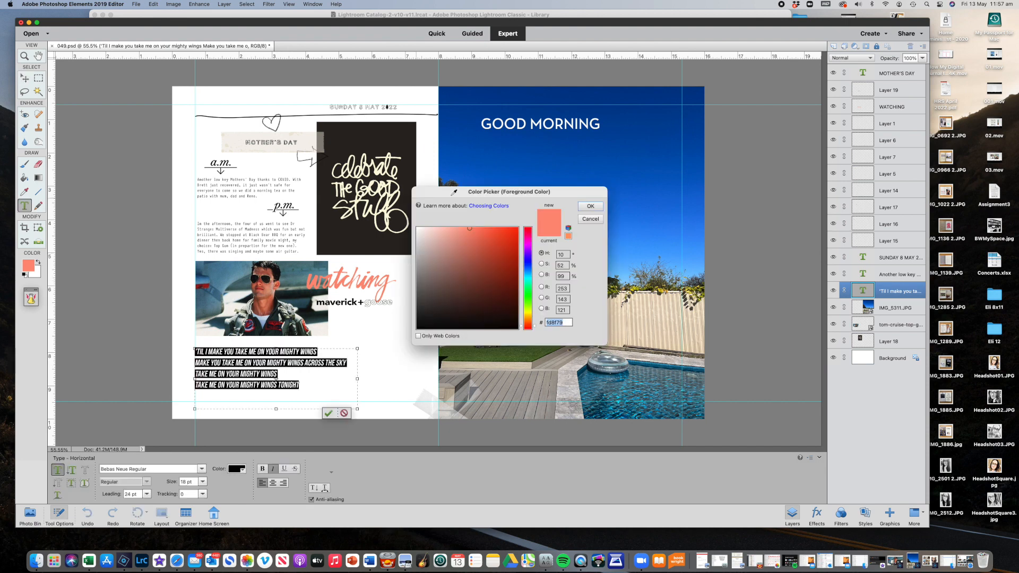
pyautogui.click(590, 206)
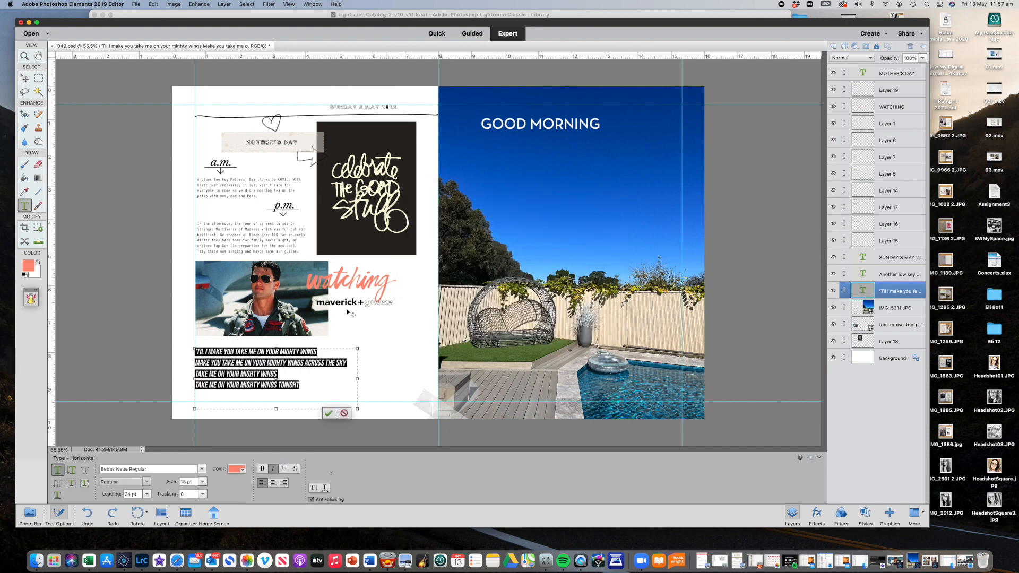
pyautogui.click(328, 413)
pyautogui.click(406, 371)
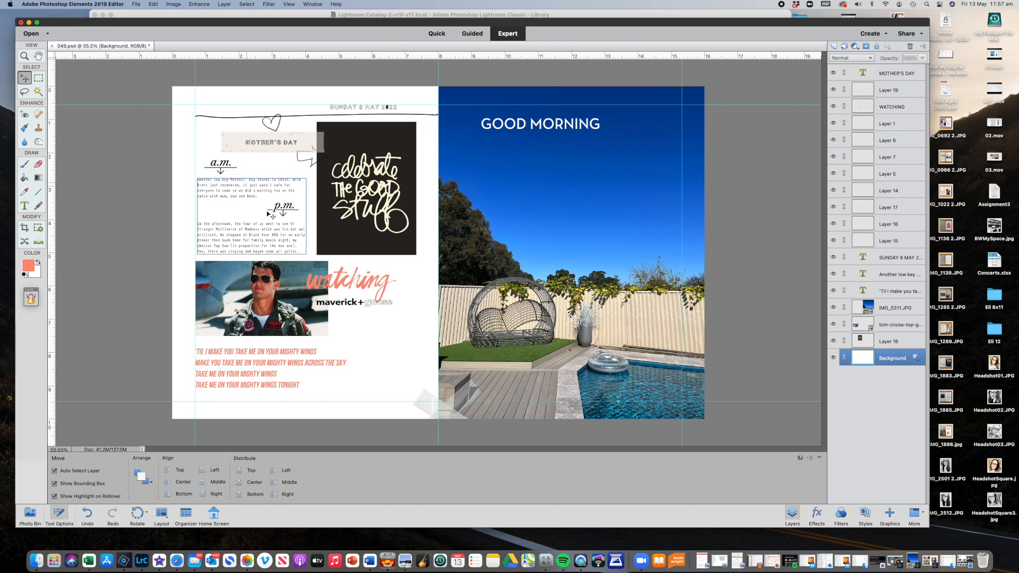
# Step: Fill the hand-drawn arrow beside the Mother's Day label with the same coral colour
pyautogui.click(311, 158)
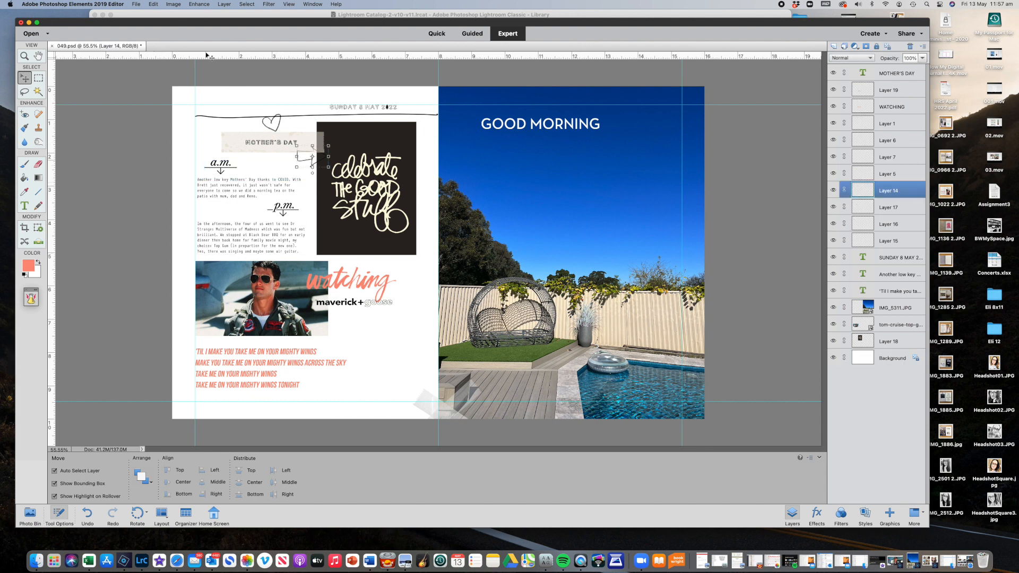
pyautogui.click(153, 3)
pyautogui.click(186, 90)
pyautogui.click(358, 101)
# Step: Fill the hand-drawn heart with coral and move it onto the upper-left edge of the Top Gun photo
pyautogui.click(274, 122)
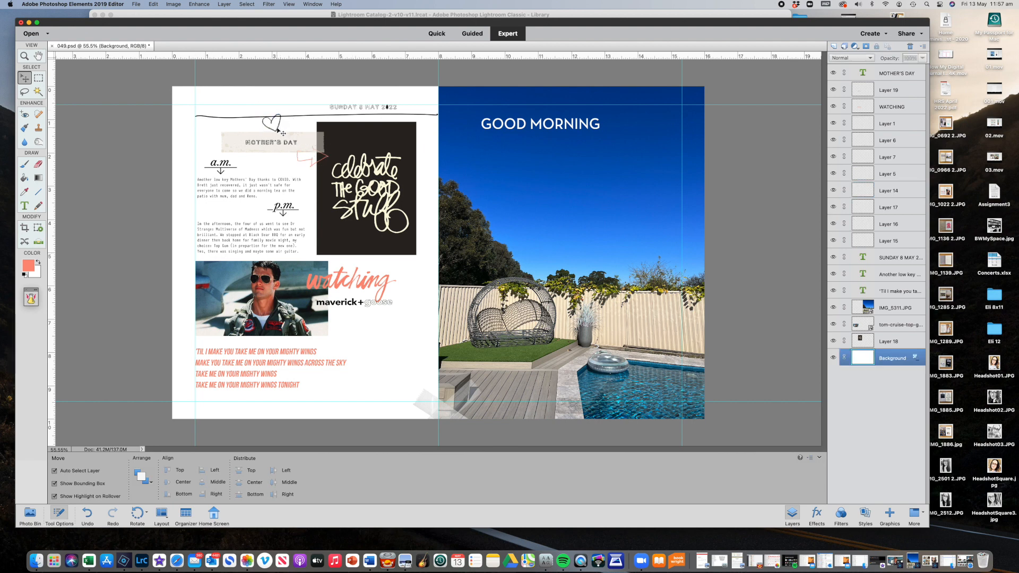
pyautogui.click(277, 129)
pyautogui.click(152, 4)
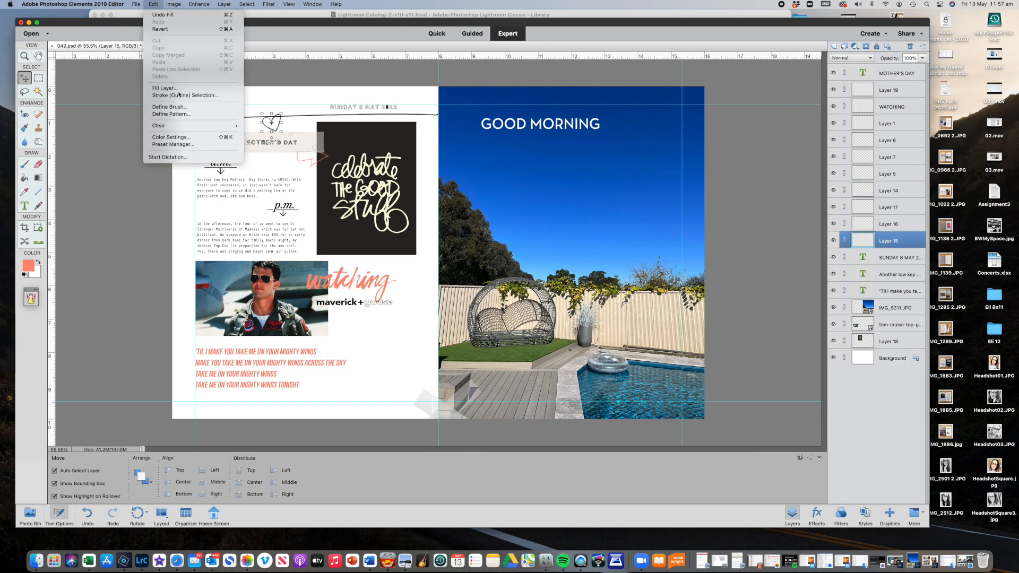
pyautogui.click(175, 93)
pyautogui.click(362, 98)
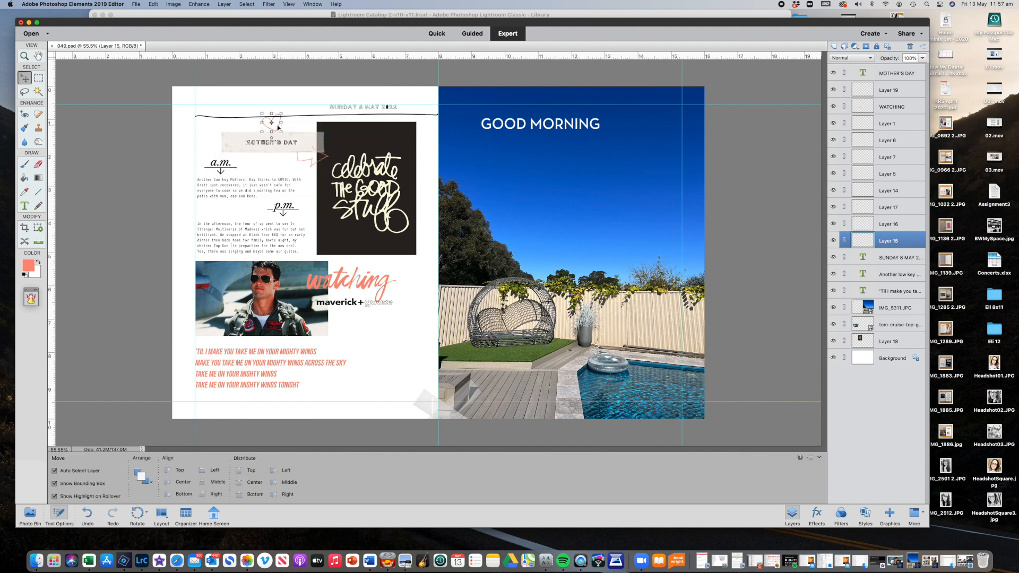
pyautogui.moveTo(278, 128); pyautogui.dragTo(234, 270)
pyautogui.click(265, 174)
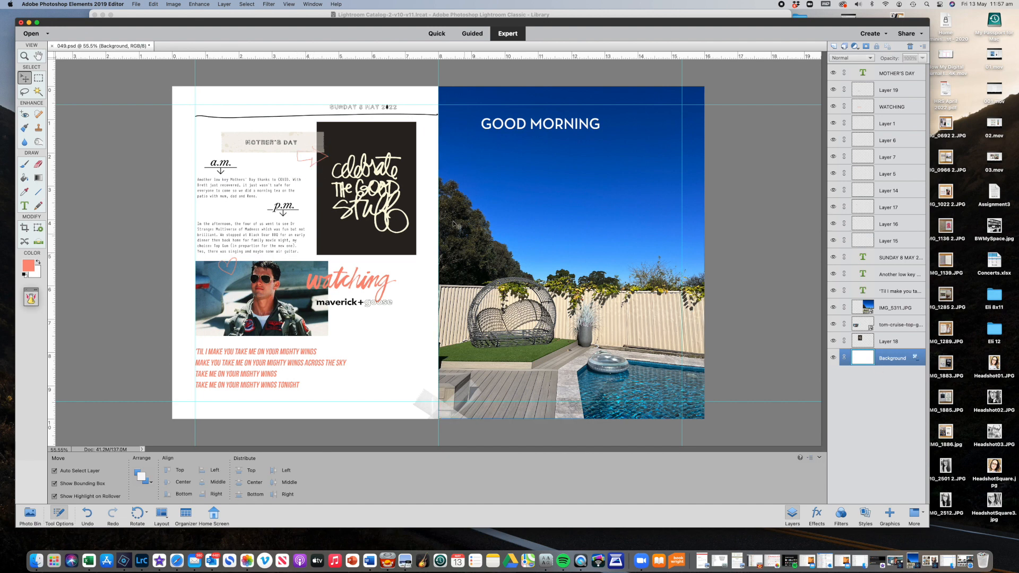
# Step: Bring the coral arrow's layer to the top of the layer stack, above the MOTHER'S DAY text layer
pyautogui.click(313, 169)
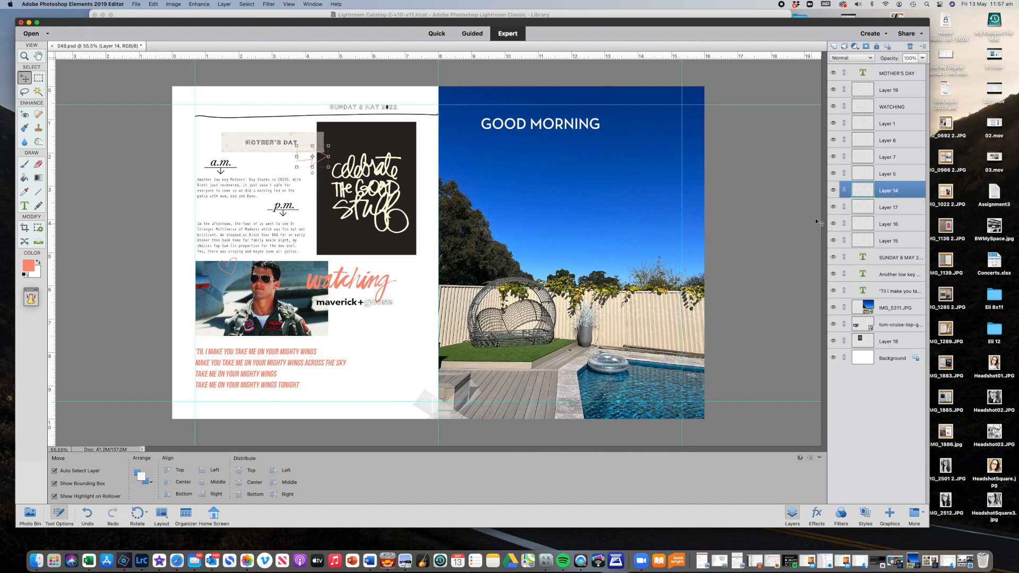
pyautogui.moveTo(865, 187); pyautogui.dragTo(866, 73)
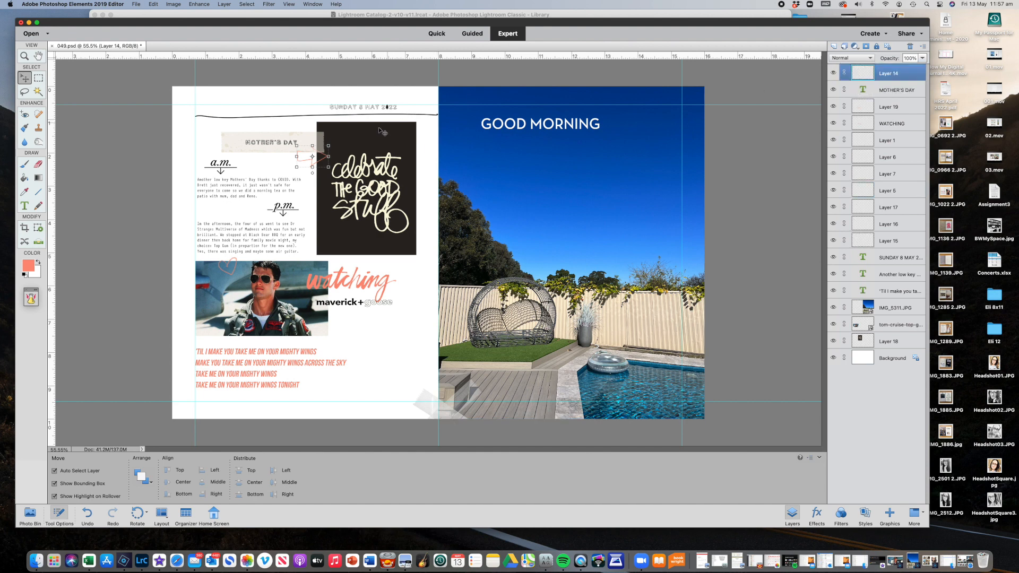
pyautogui.click(267, 166)
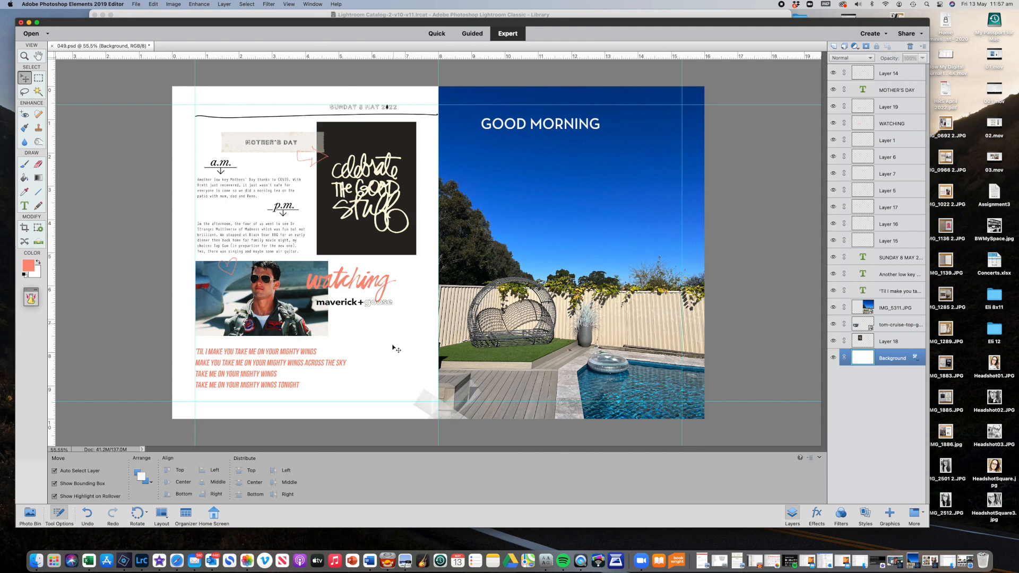
# Step: Switch to Lightroom Classic and search the shannan_pages folder for "inksp"
pyautogui.click(141, 561)
pyautogui.scroll(8, 166, 276)
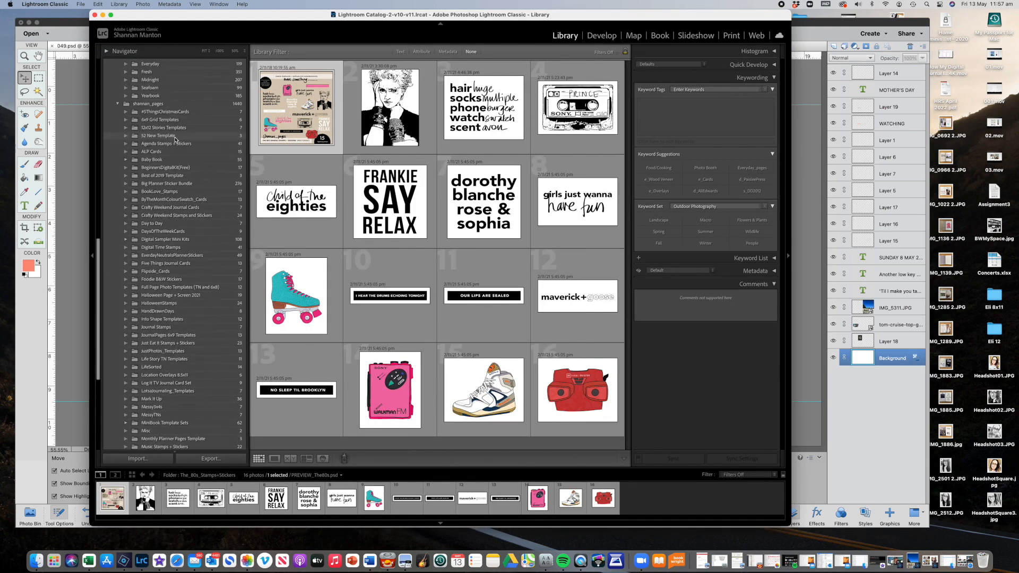
pyautogui.click(175, 104)
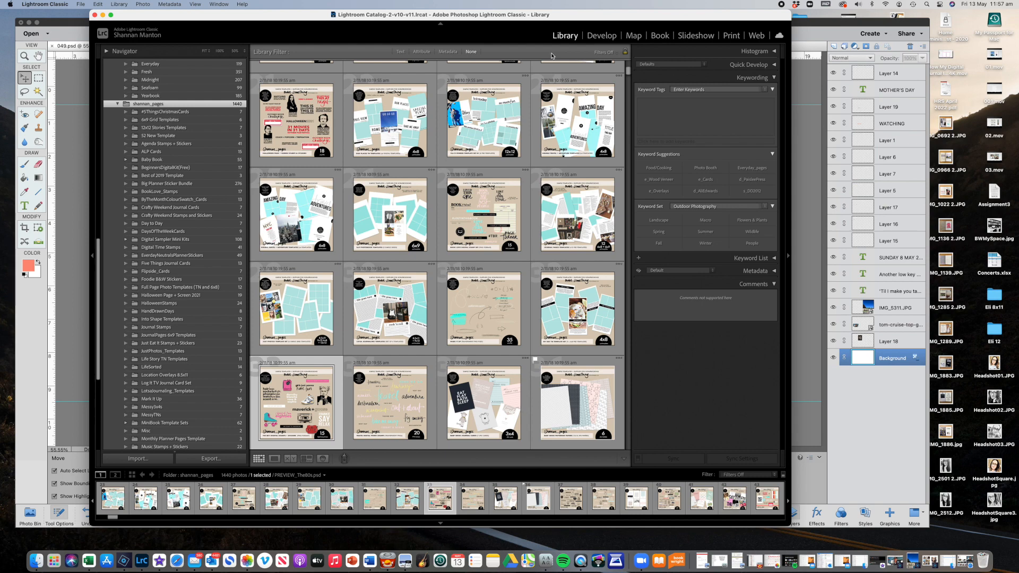
pyautogui.press('super+f')
pyautogui.write('inksp')
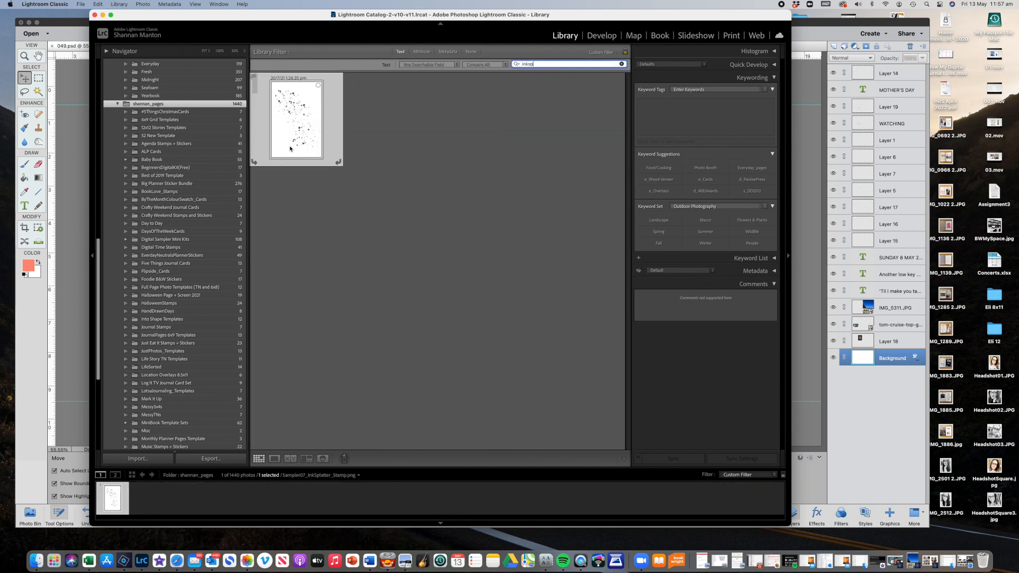
# Step: Place the ink splatter stamp in the lower-right corner of 049.psd's left page in Photoshop Elements and fill it with coral
pyautogui.moveTo(296, 119)
pyautogui.mouseDown()
pyautogui.moveTo(114, 530)
pyautogui.moveTo(123, 559)
pyautogui.mouseUp()
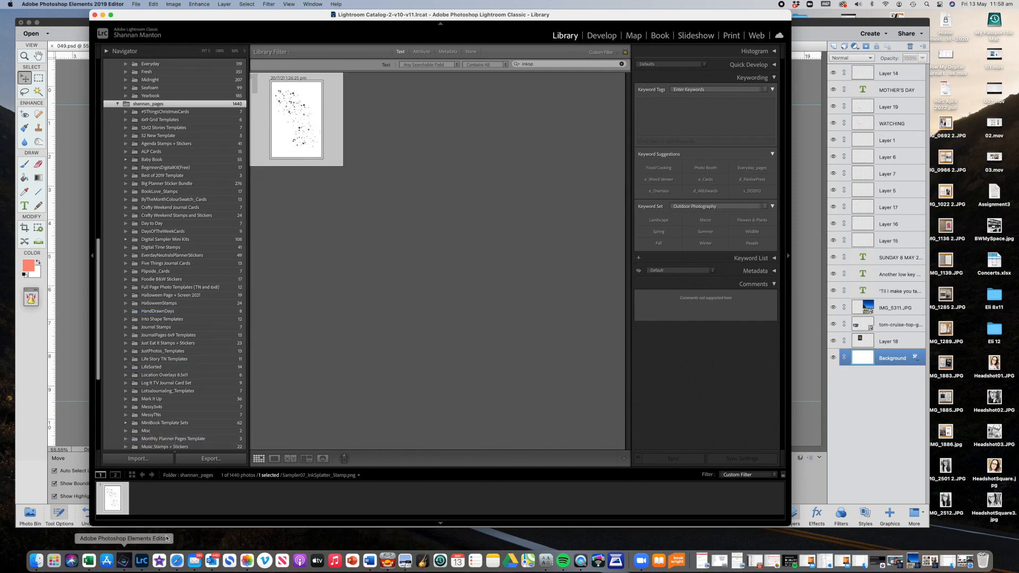
pyautogui.moveTo(217, 181)
pyautogui.mouseDown()
pyautogui.moveTo(391, 368)
pyautogui.moveTo(381, 342)
pyautogui.moveTo(399, 336)
pyautogui.mouseUp()
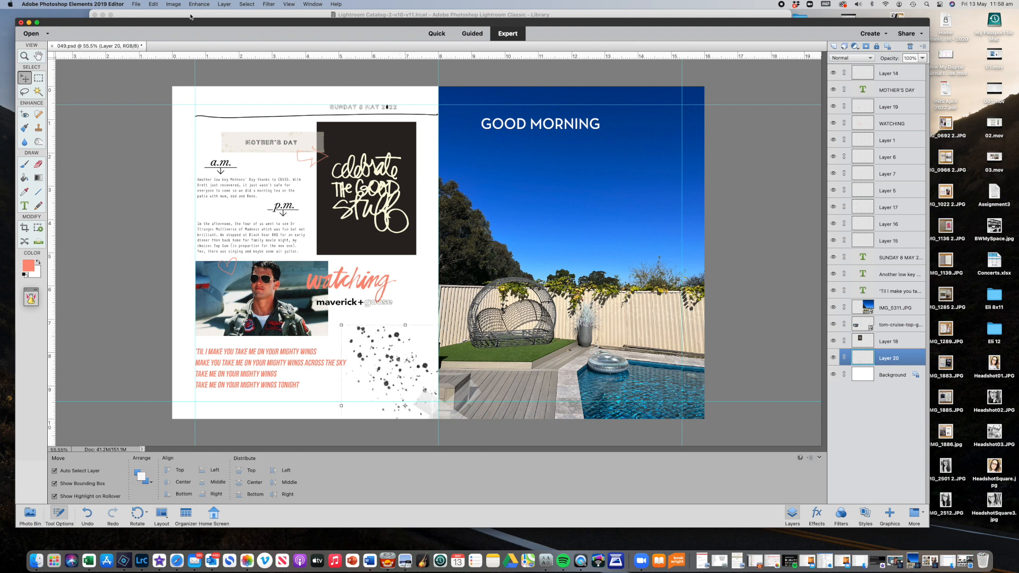
pyautogui.click(153, 4)
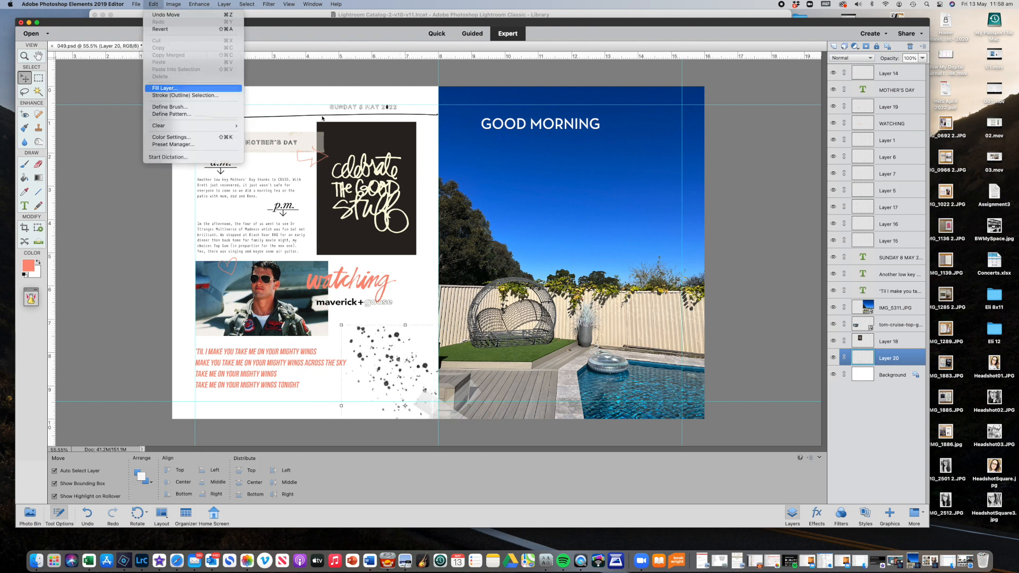
pyautogui.click(175, 90)
pyautogui.click(350, 99)
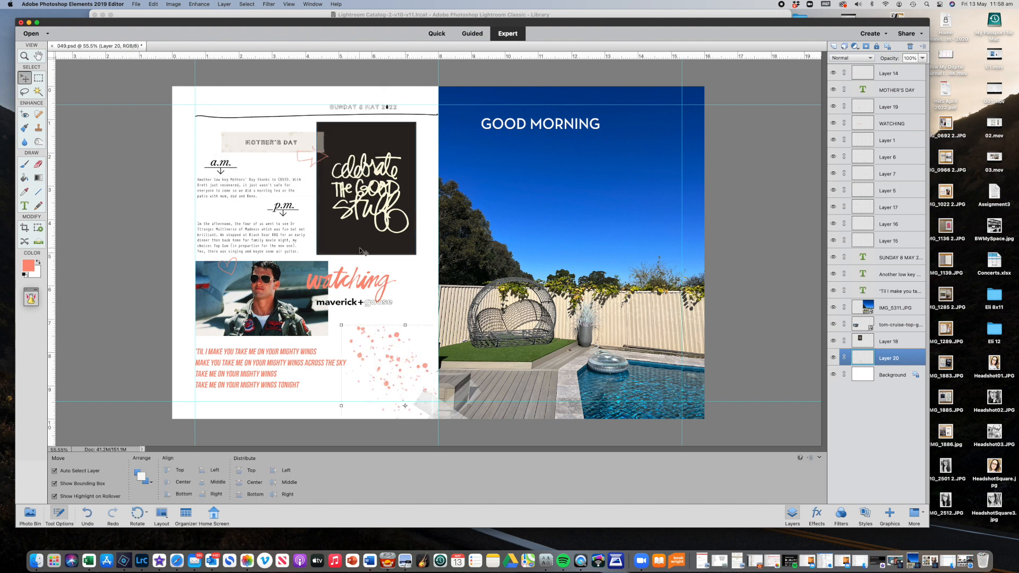
# Step: Duplicate the coral ink splatter, rotate the copy and place it over the upper-left corner of the left page
pyautogui.moveTo(398, 335); pyautogui.dragTo(238, 139)
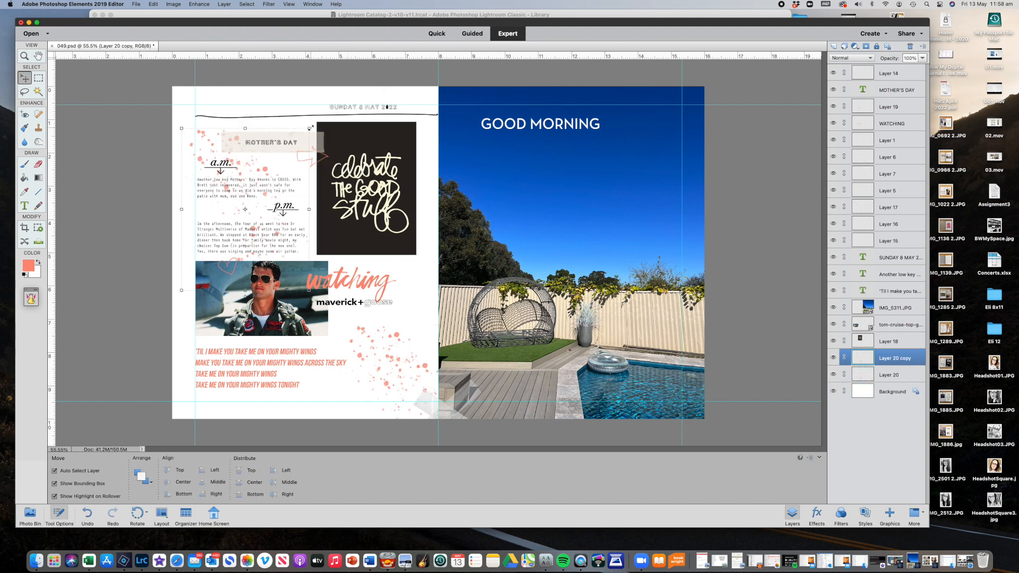
pyautogui.moveTo(312, 128); pyautogui.dragTo(206, 234)
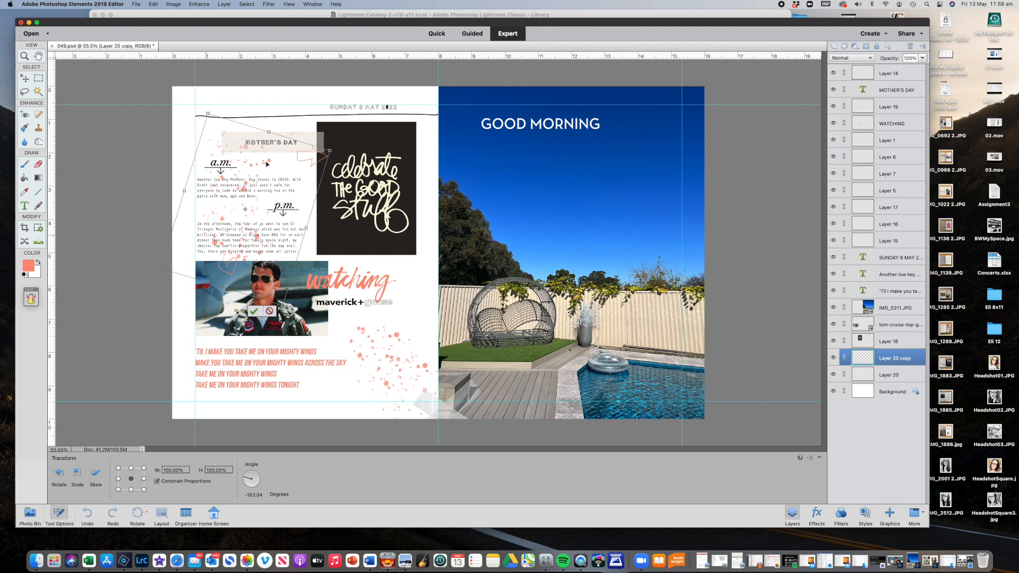
pyautogui.press('Return')
pyautogui.moveTo(228, 81); pyautogui.dragTo(225, 67)
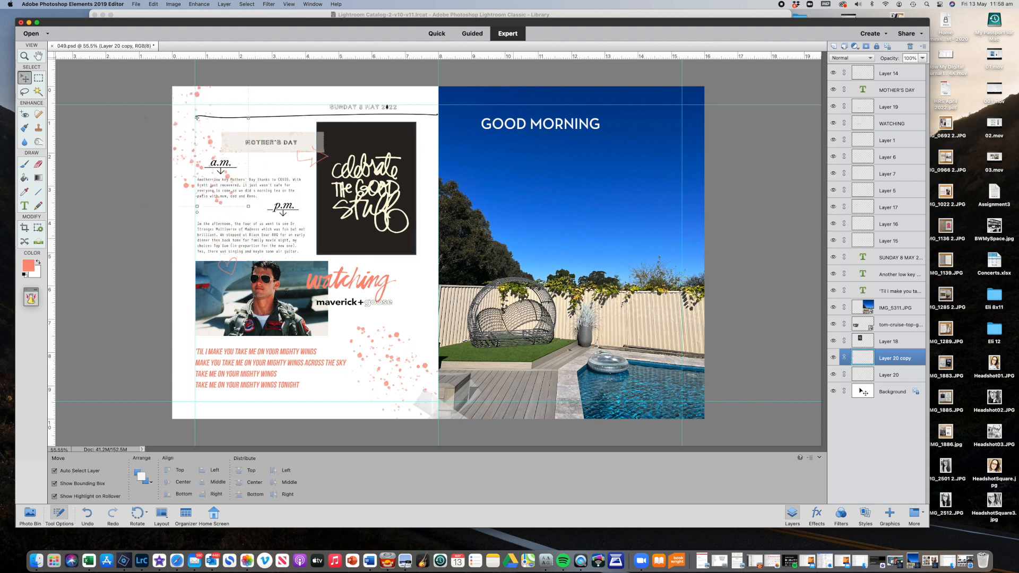
pyautogui.moveTo(197, 93); pyautogui.dragTo(194, 91)
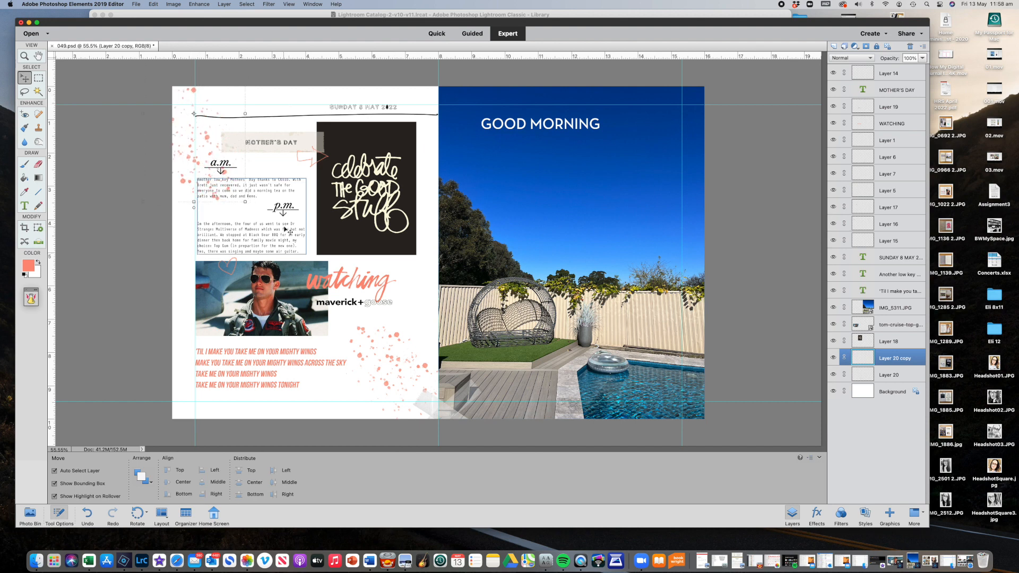
pyautogui.click(307, 231)
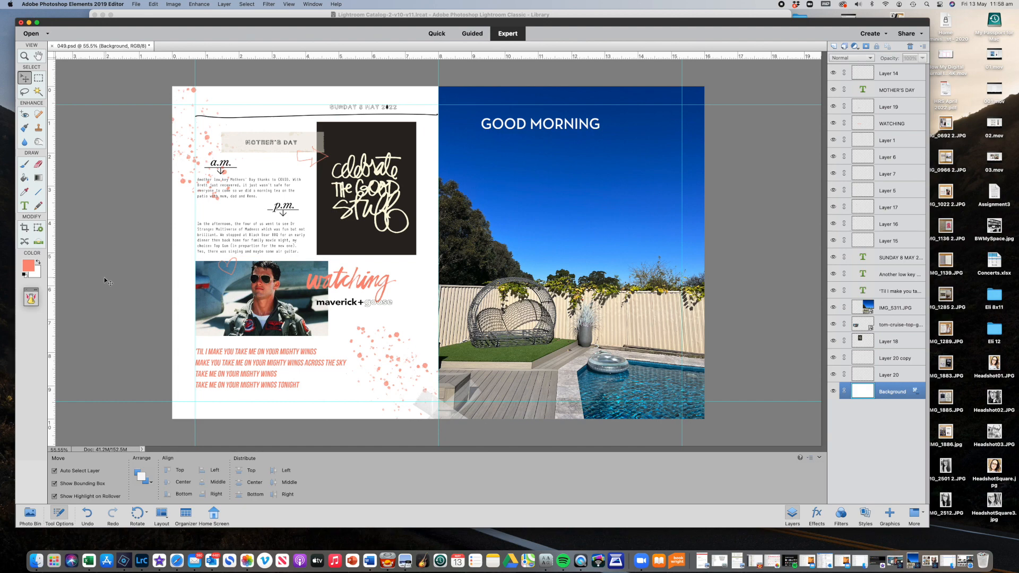
# Step: Bring up the open 048.psd spread and dock its floating window as a tab beside 049.psd
pyautogui.click(30, 514)
pyautogui.click(251, 494)
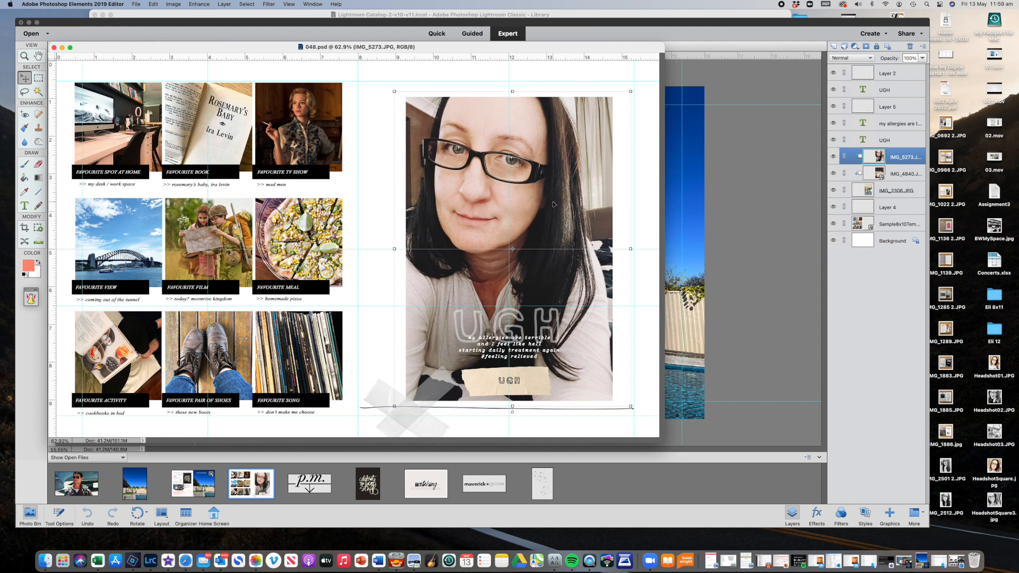
pyautogui.moveTo(525, 47); pyautogui.dragTo(564, 50)
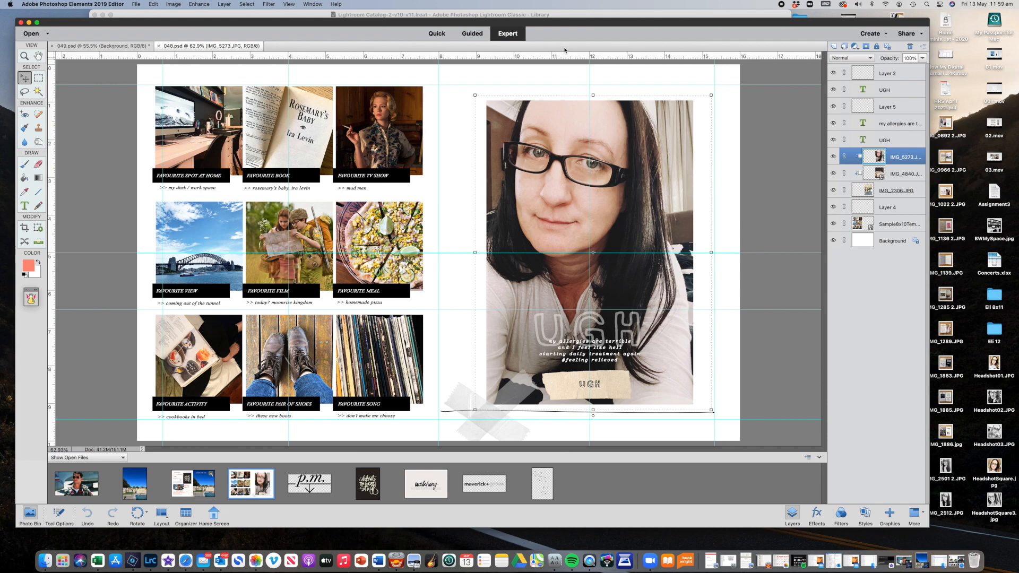